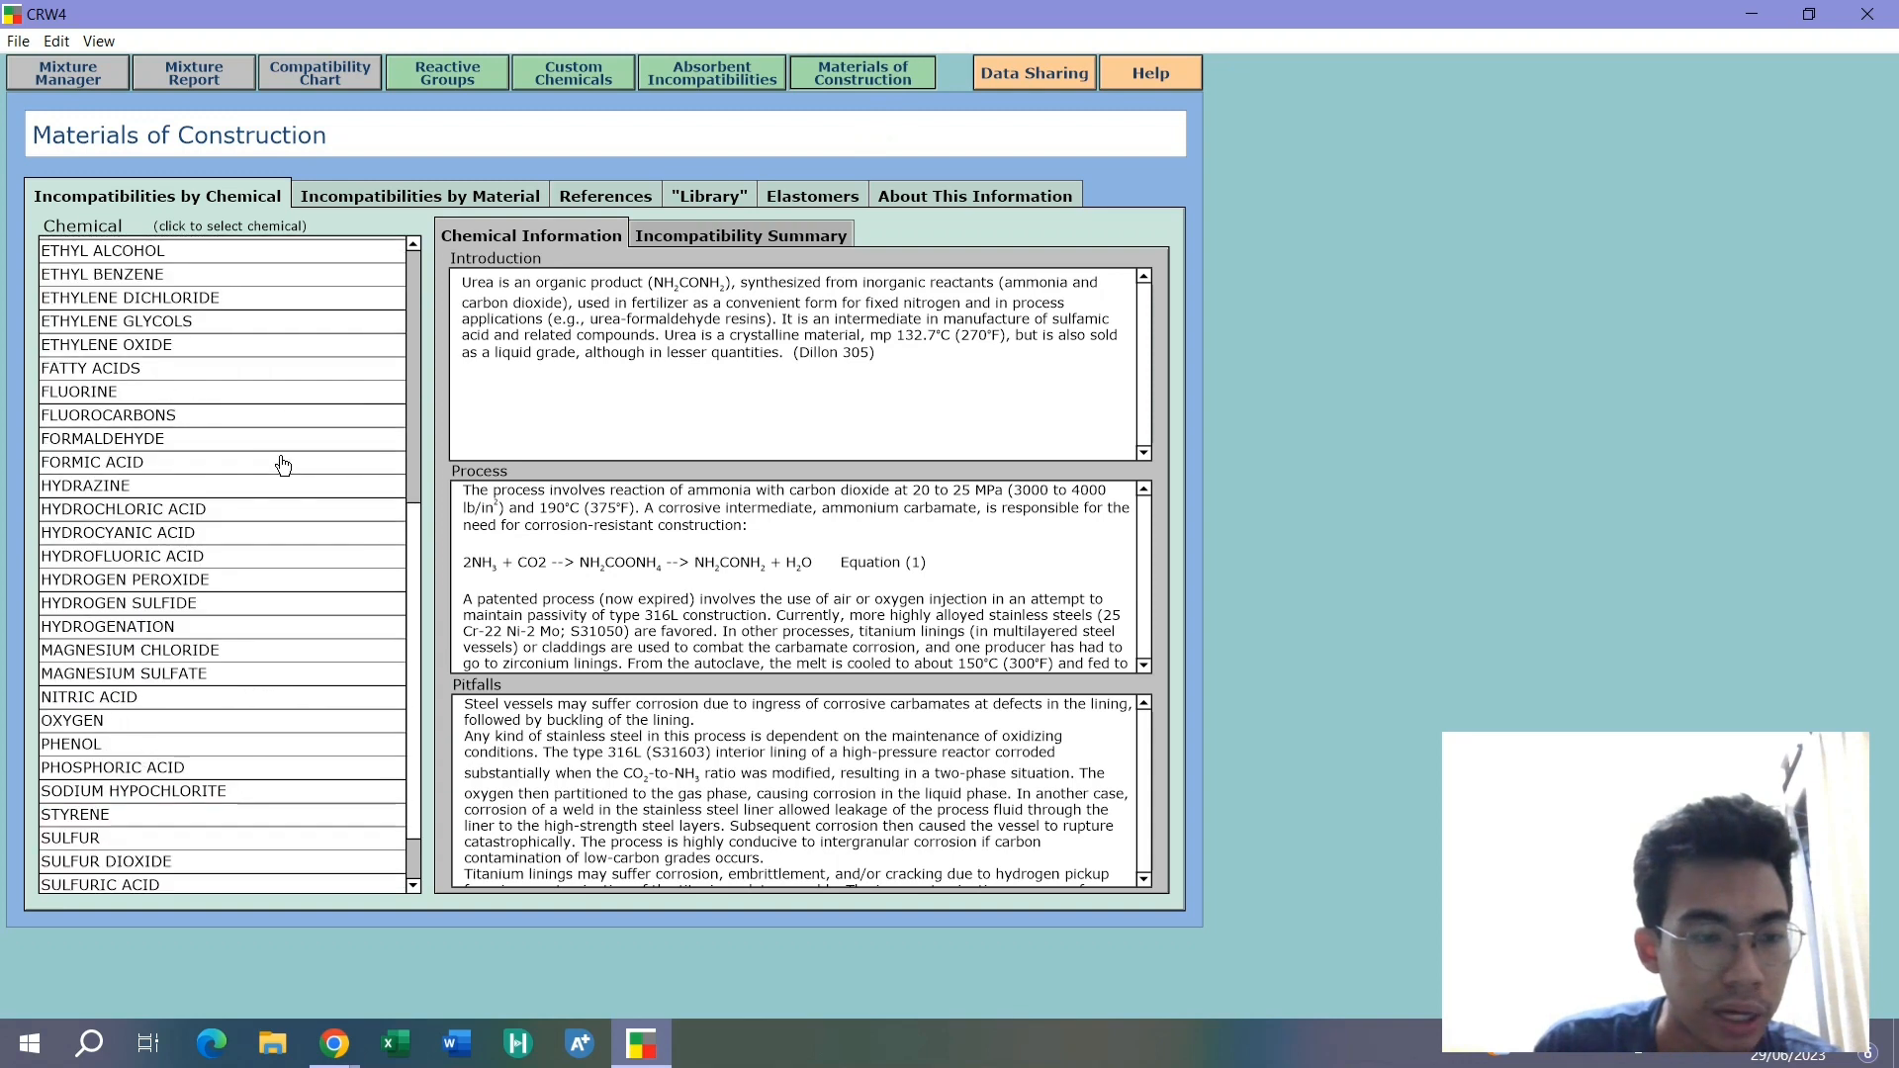
View urea's incompatibility summary for Aluminum Alloys and for Stainless Steels
{"action": "scroll", "coordinate": [279, 464], "scroll_direction": "down", "scroll_amount": 1}
{"action": "left_click", "coordinate": [188, 834]}
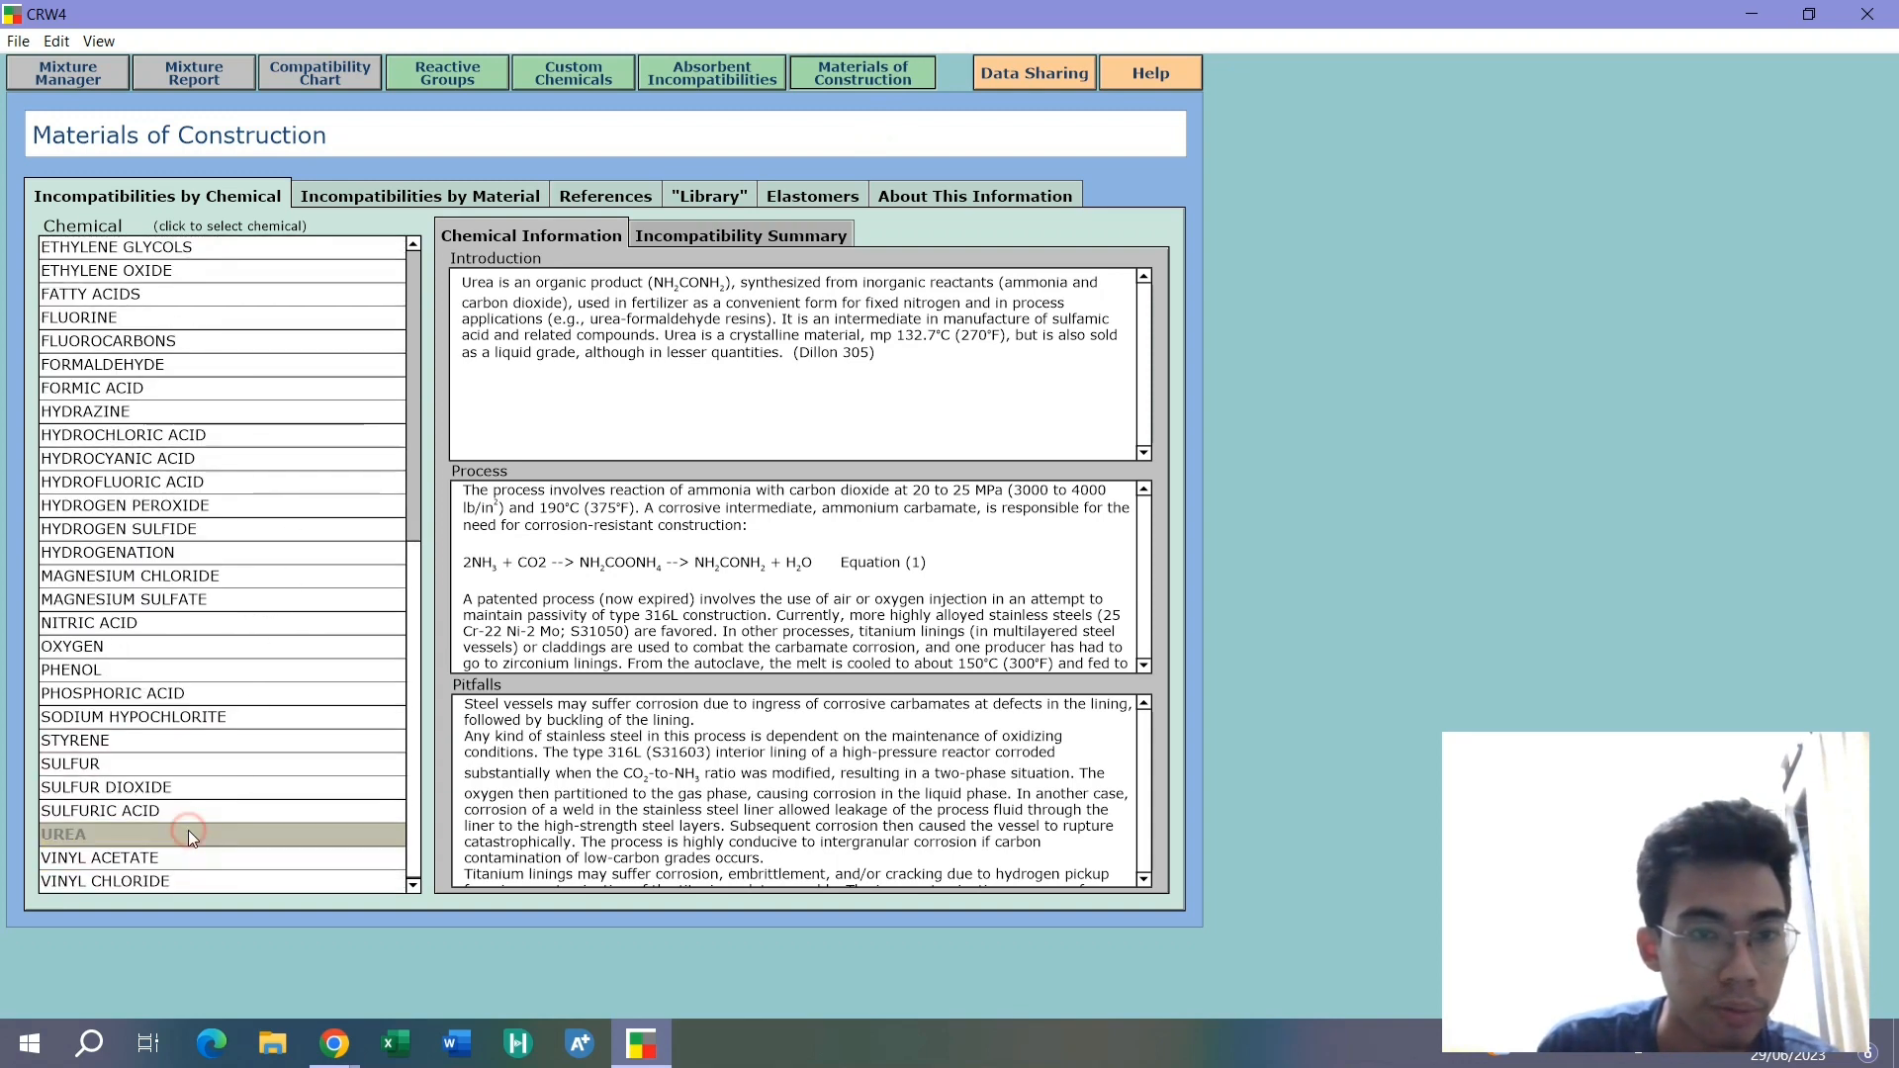
{"action": "left_click", "coordinate": [714, 242]}
{"action": "left_click", "coordinate": [517, 311]}
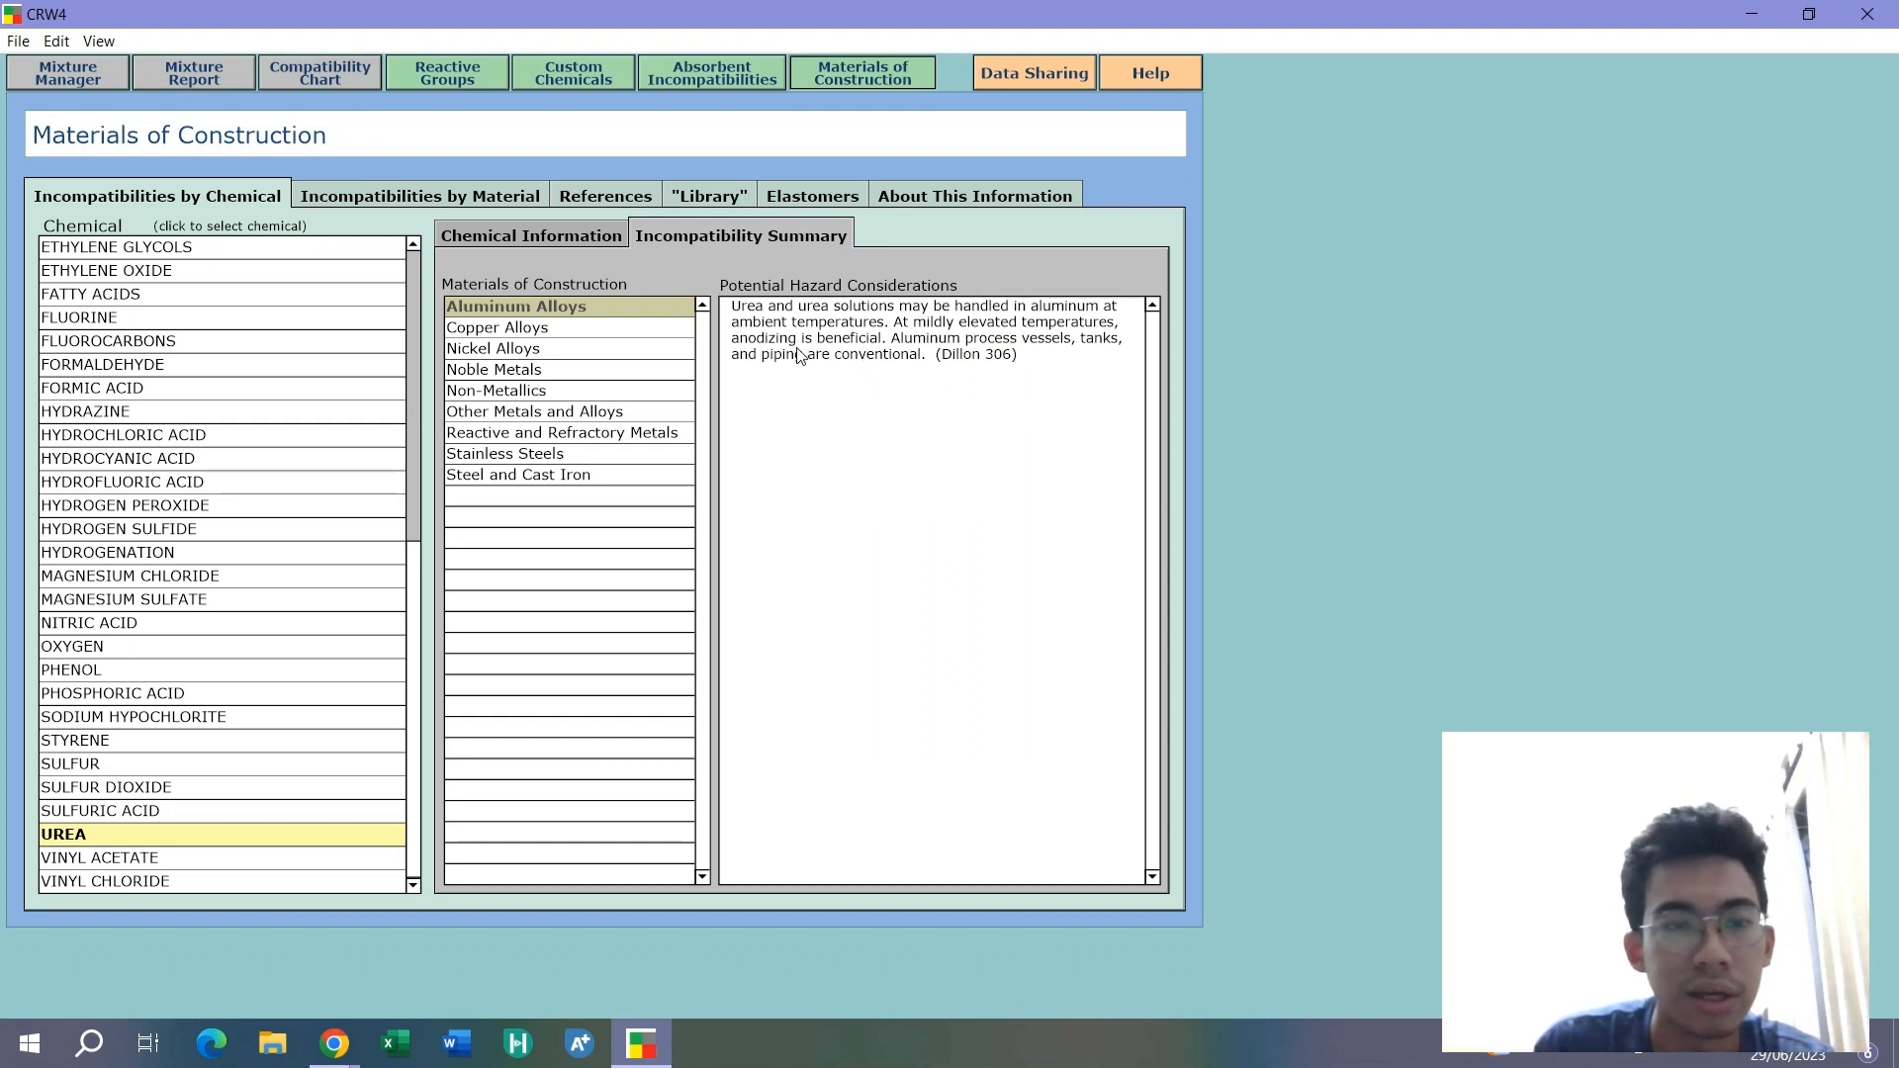
{"action": "left_click", "coordinate": [578, 459]}
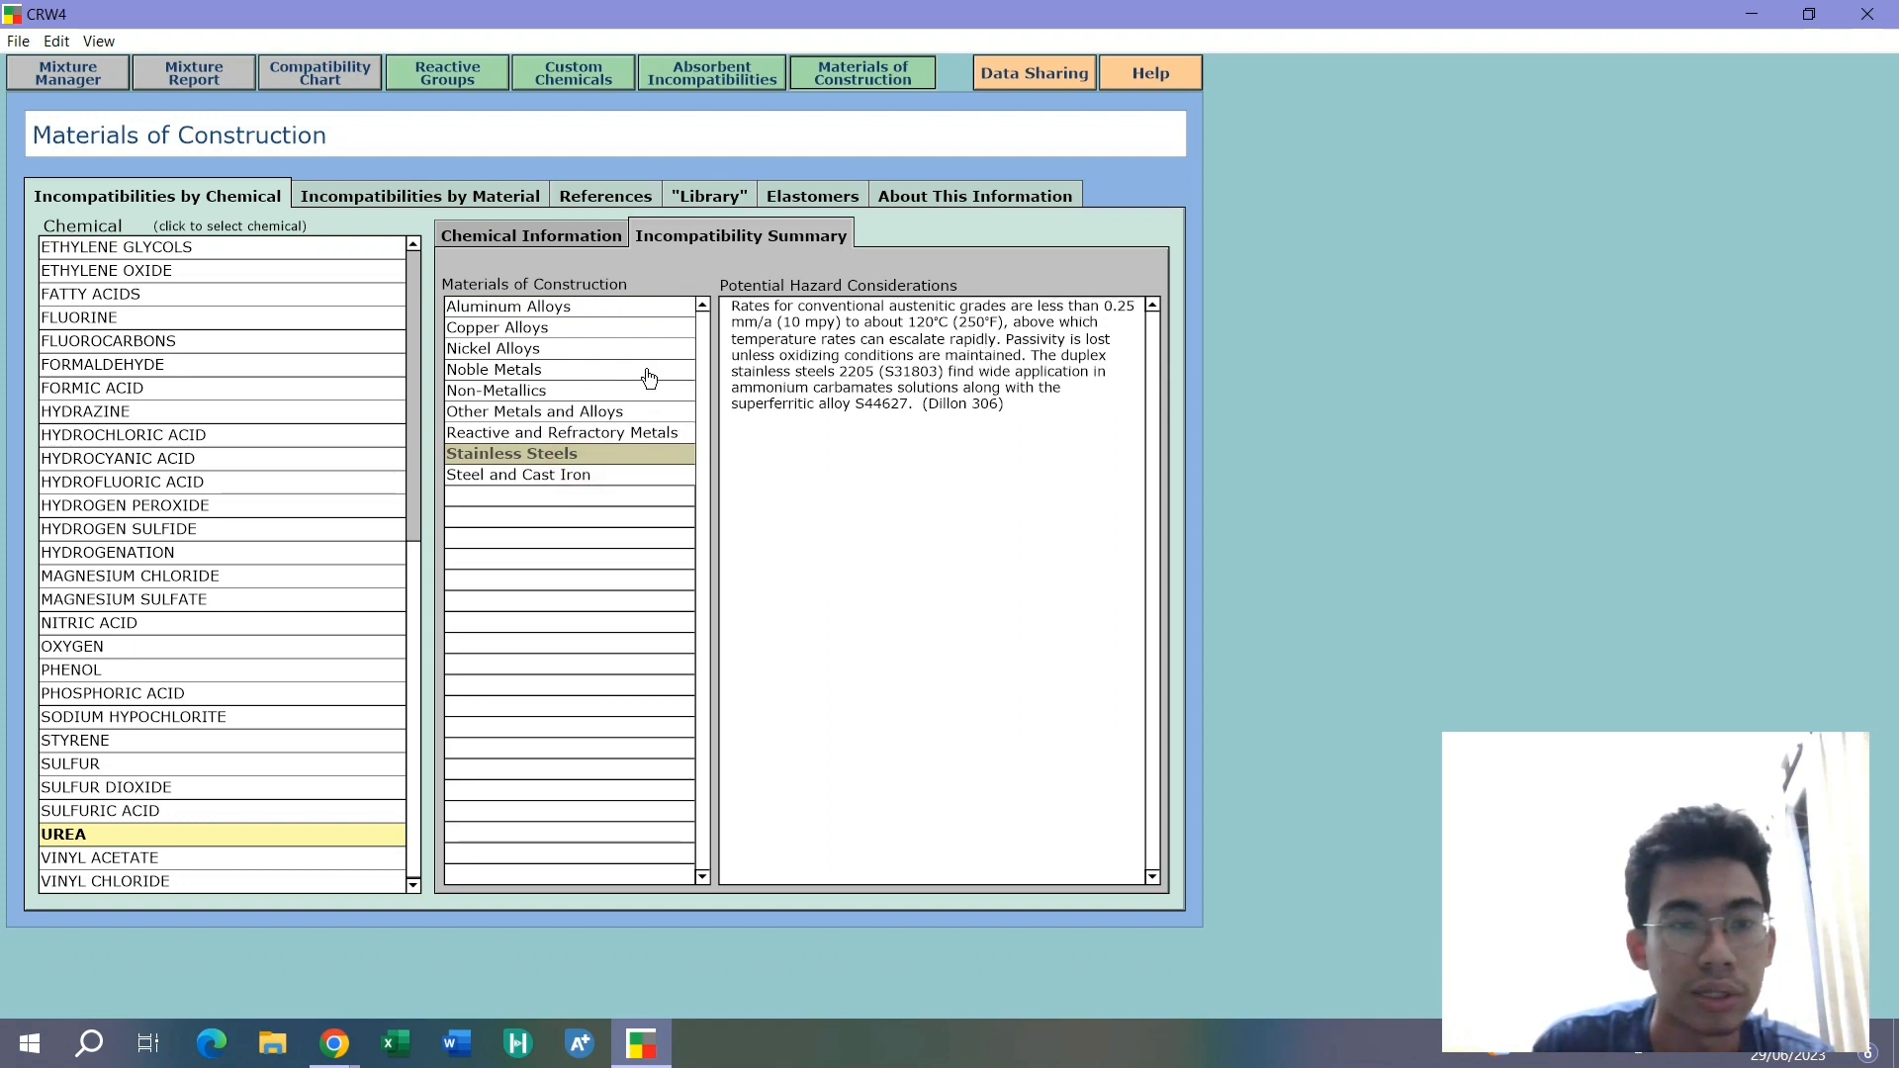
List the construction materials for sulfuric acid and view acetone's hazard considerations with Steel and Cast Iron
{"action": "left_click", "coordinate": [183, 810]}
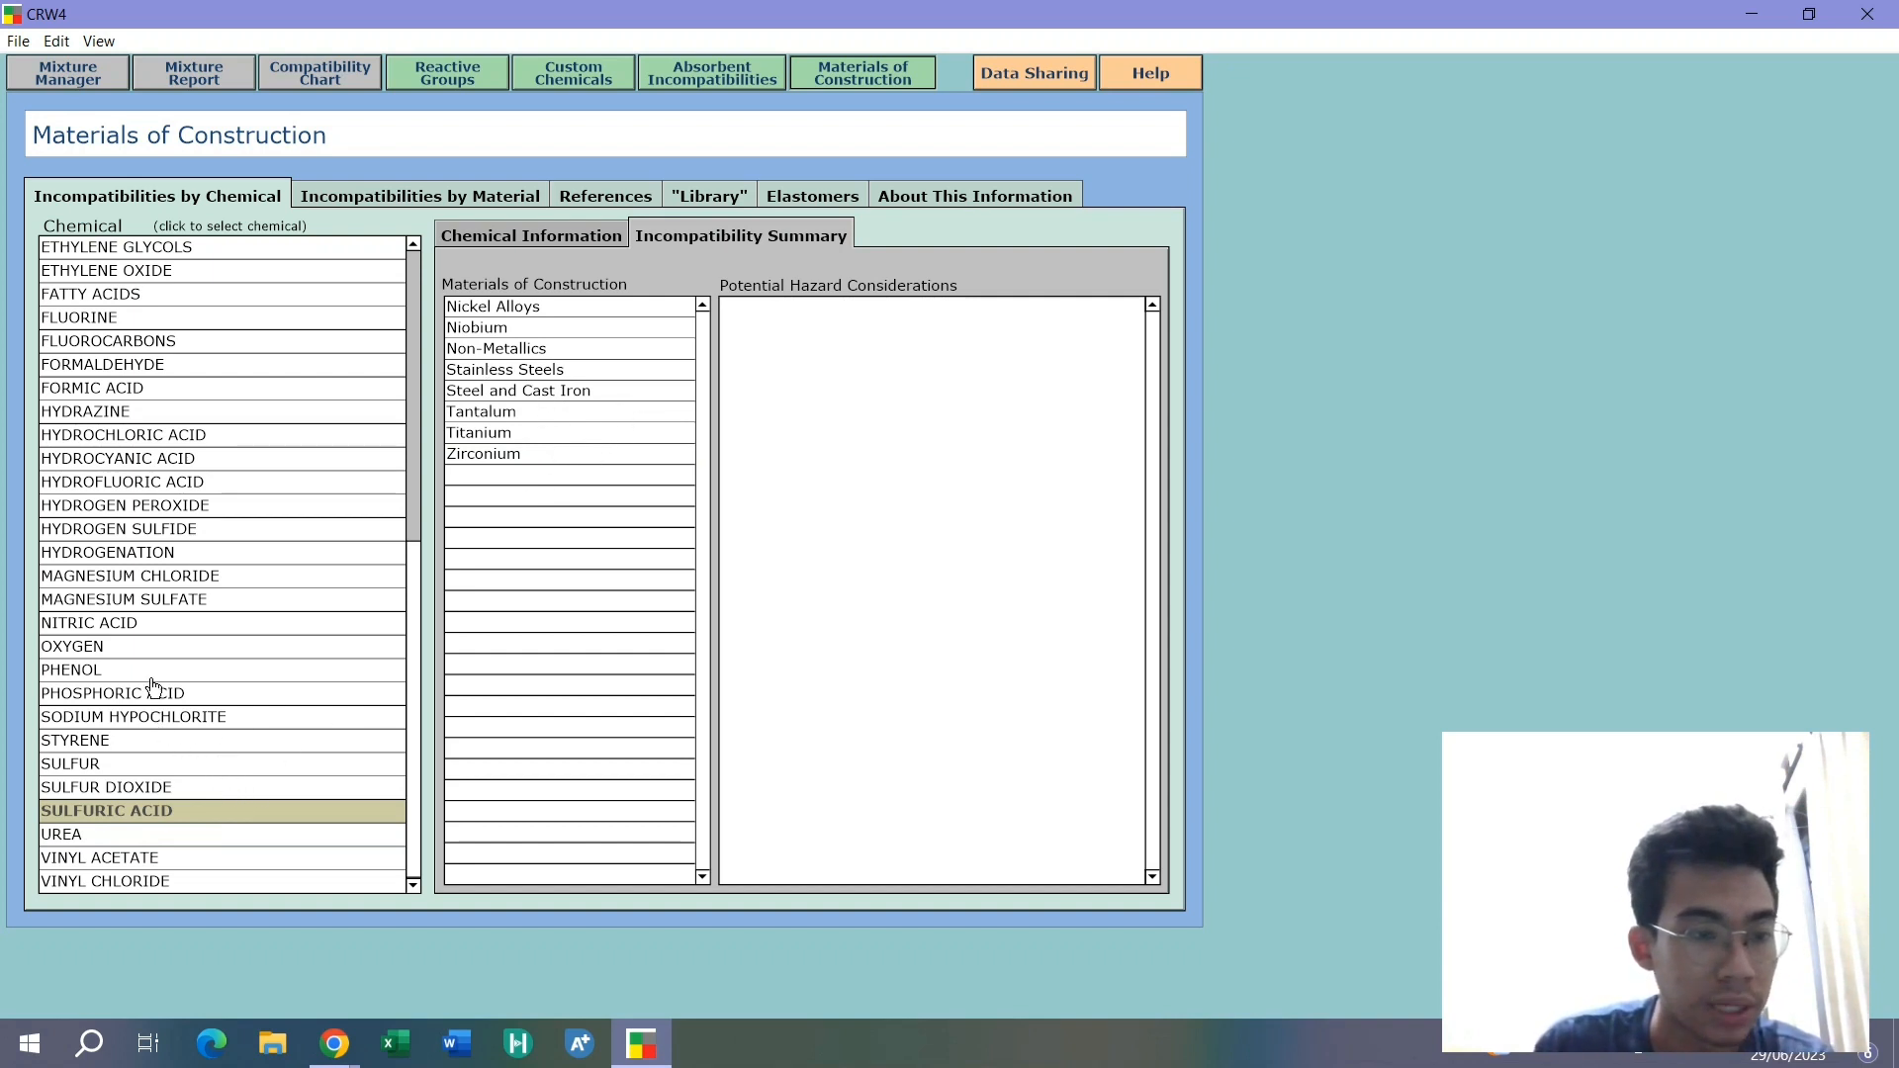
{"action": "scroll", "coordinate": [137, 662], "scroll_direction": "up", "scroll_amount": 1}
{"action": "scroll", "coordinate": [136, 663], "scroll_direction": "up", "scroll_amount": 6}
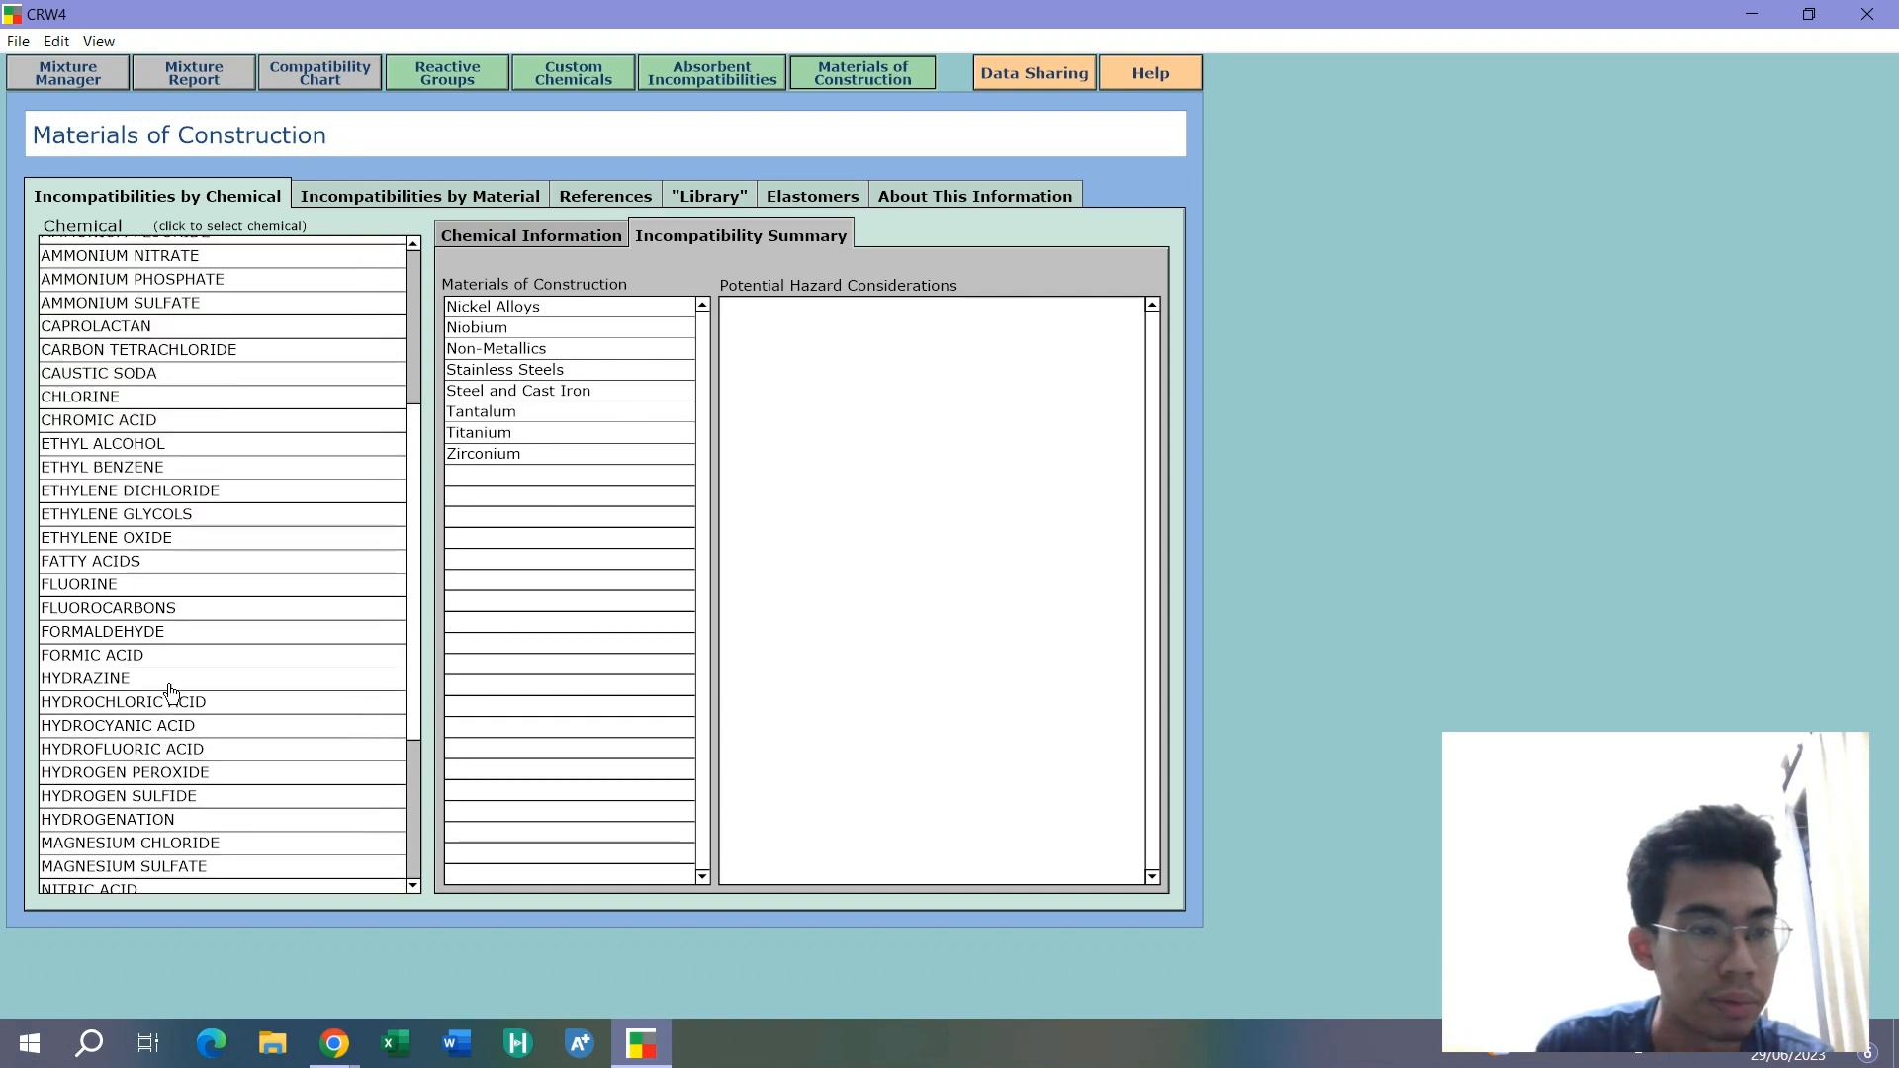
{"action": "scroll", "coordinate": [224, 672], "scroll_direction": "up", "scroll_amount": 2}
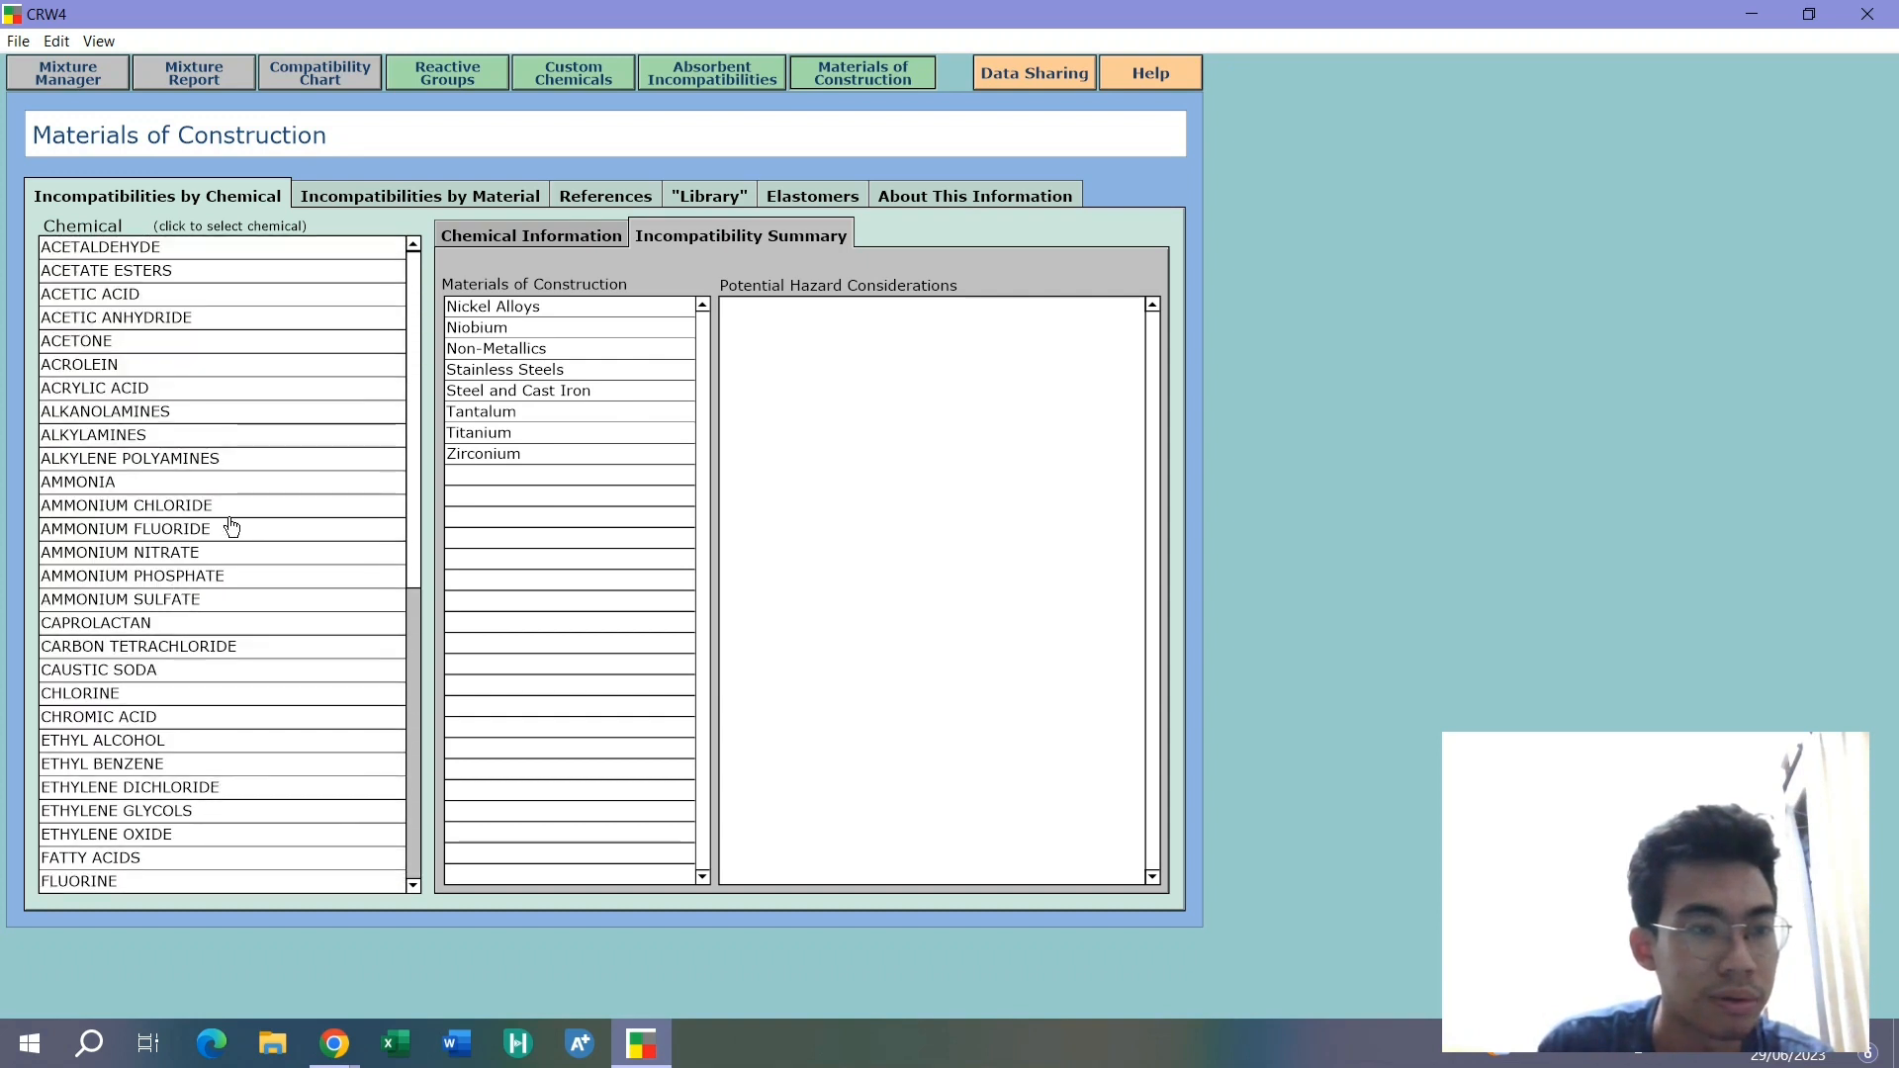
{"action": "left_click", "coordinate": [175, 346]}
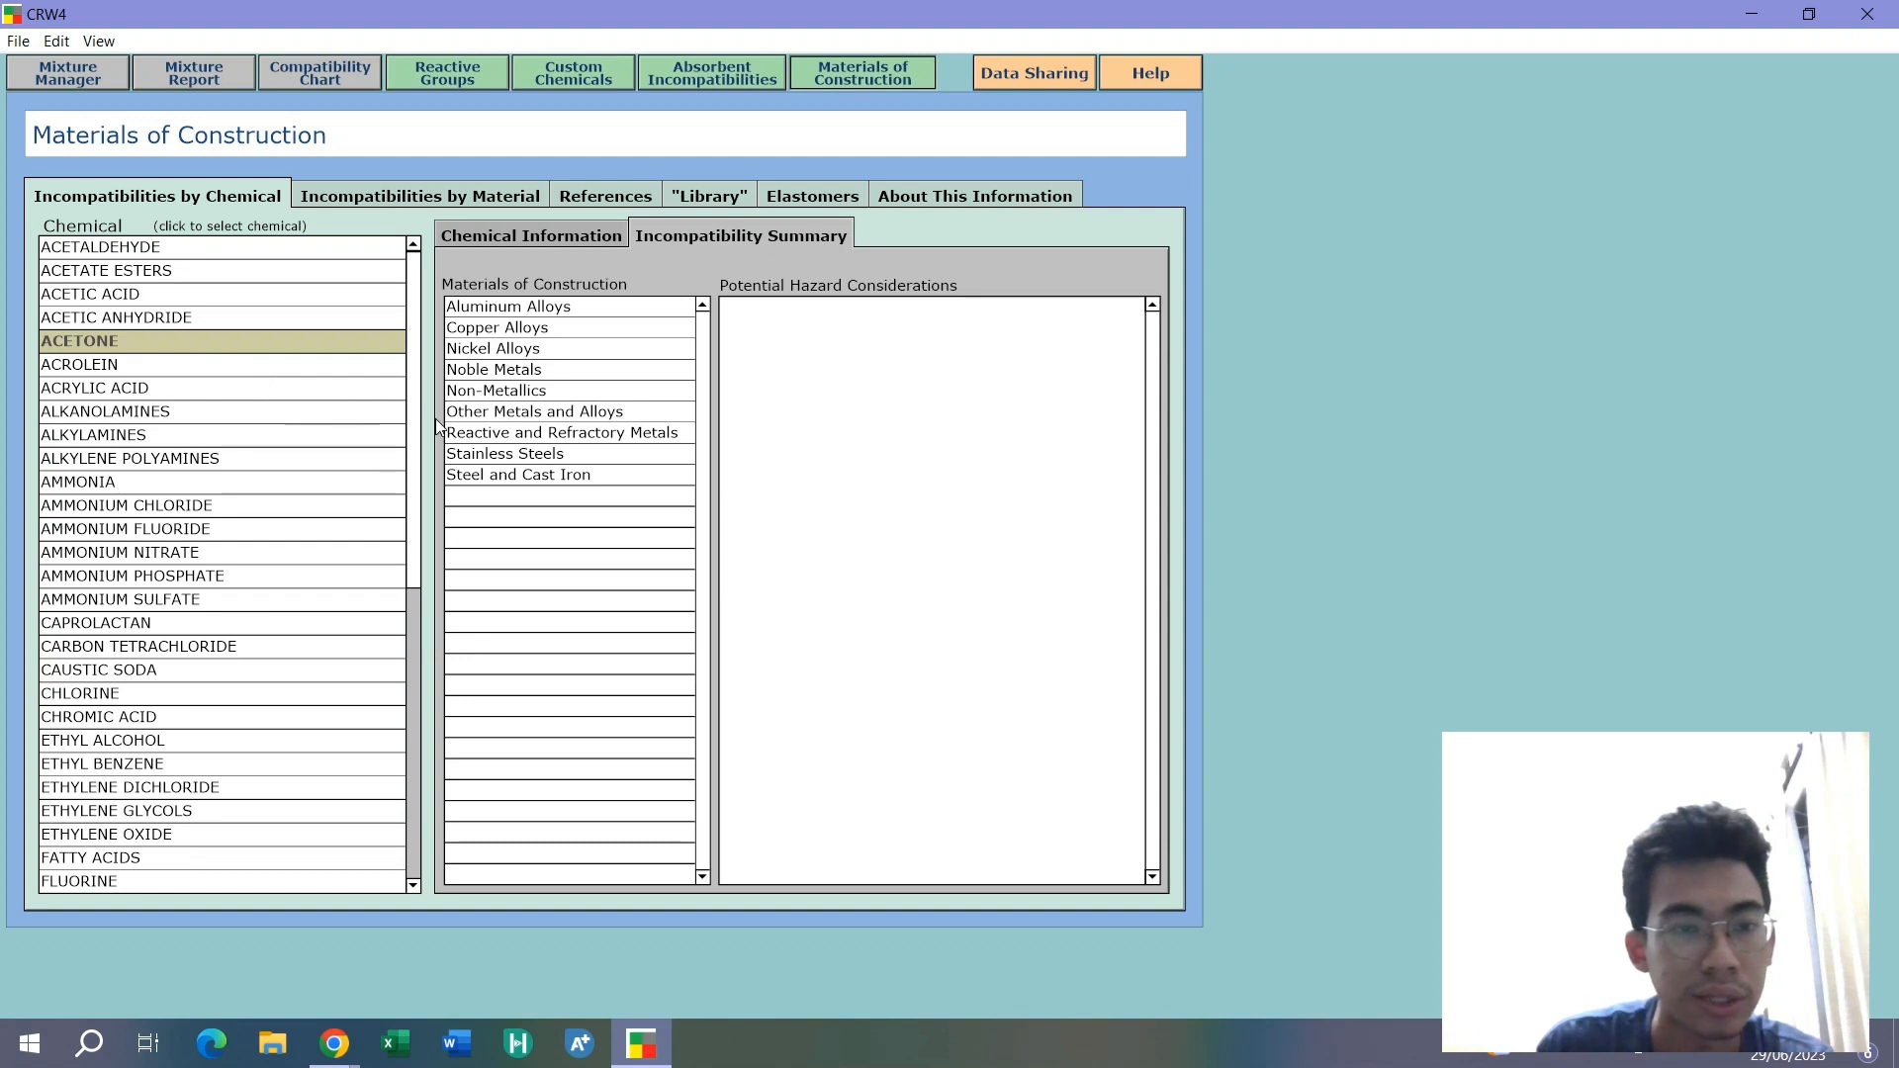
{"action": "left_click", "coordinate": [584, 486]}
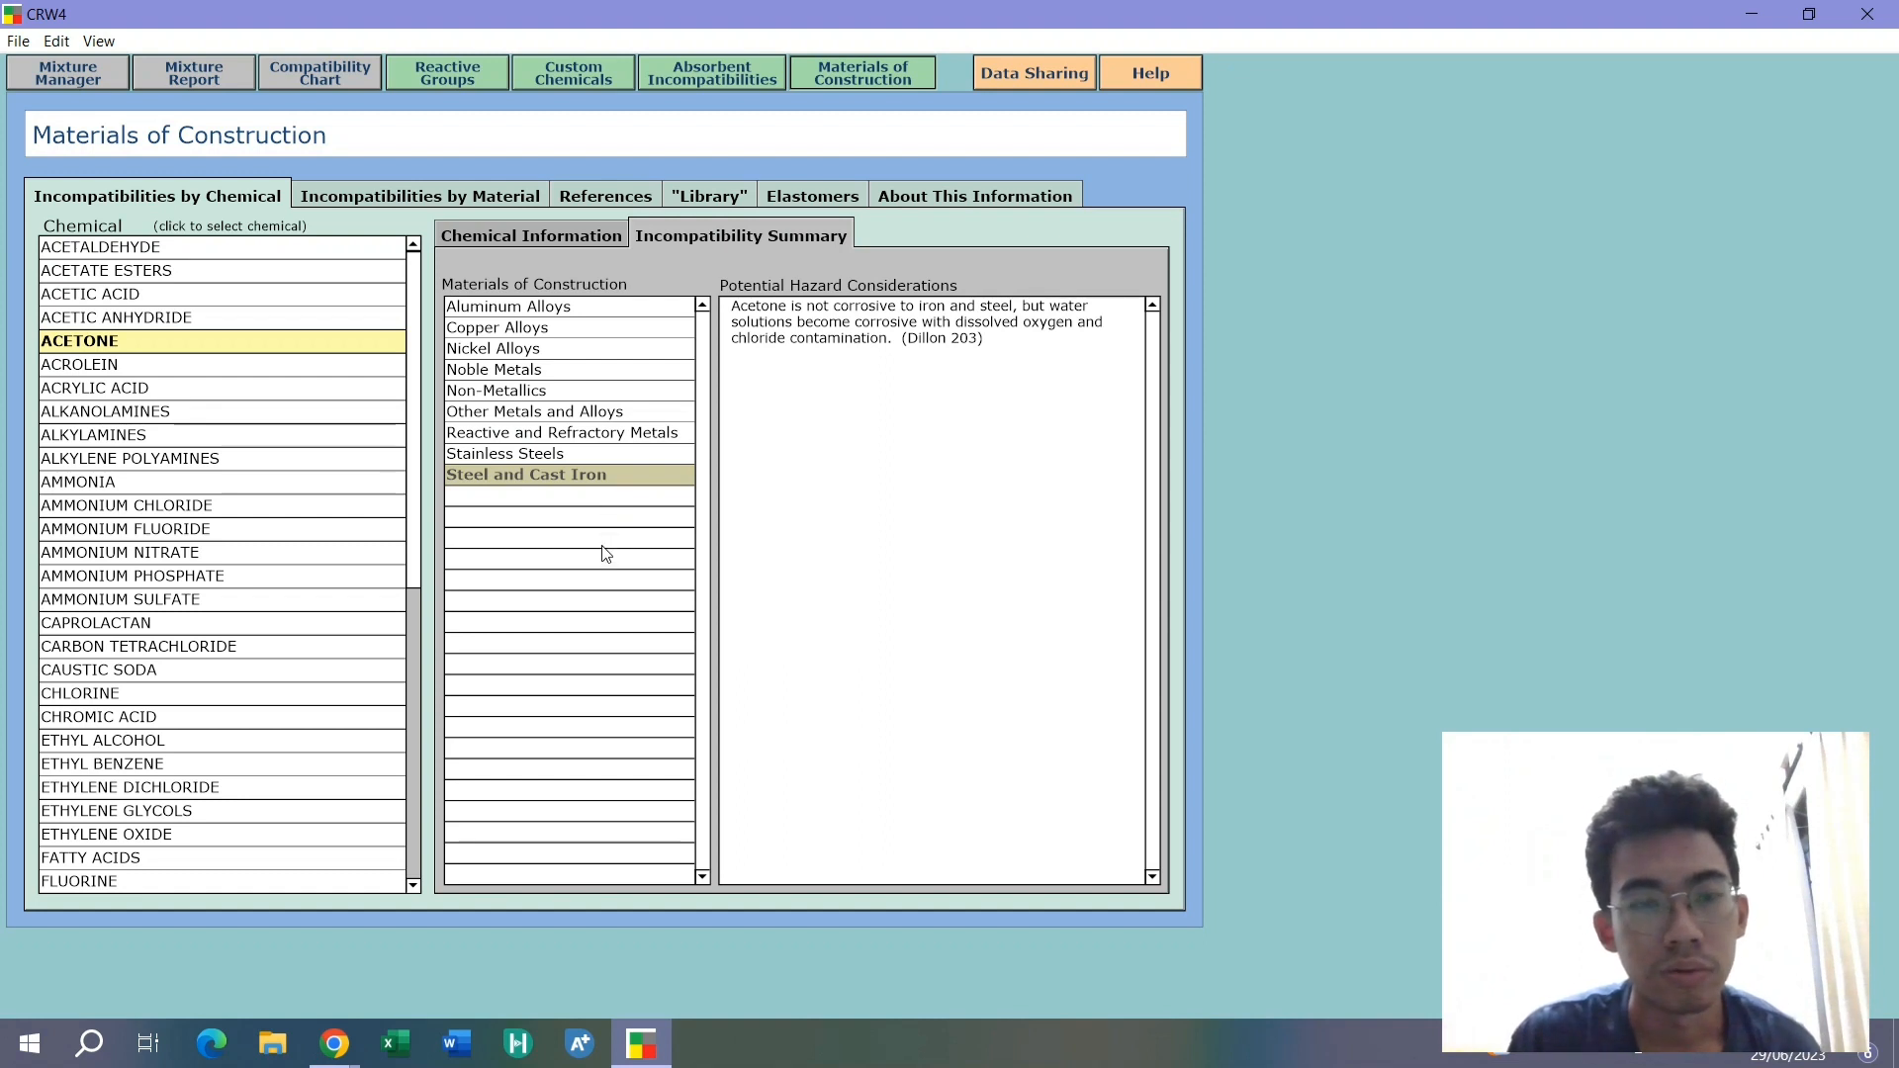
Look up incompatibilities by material, checking Stainless Steels and the hazard considerations of Steel and Cast Iron with sulfur
{"action": "left_click", "coordinate": [377, 203]}
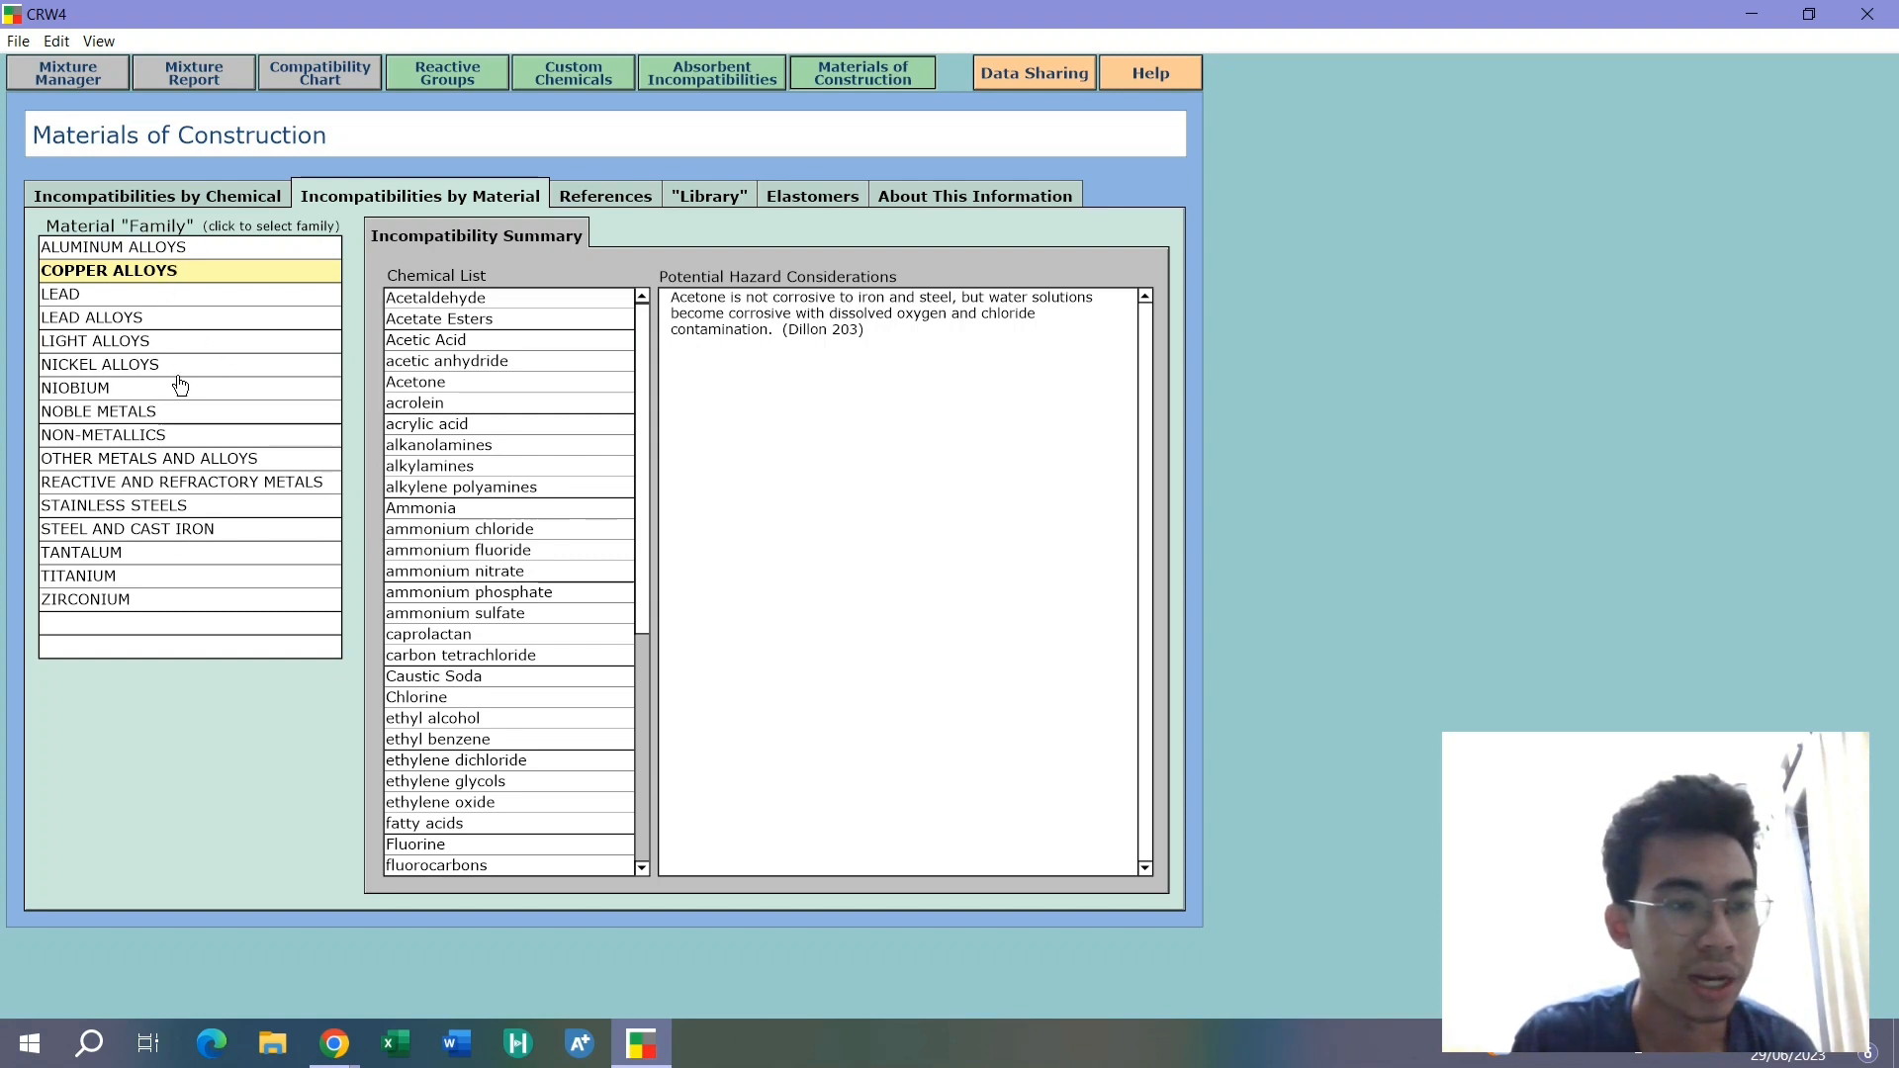
{"action": "left_click", "coordinate": [206, 506]}
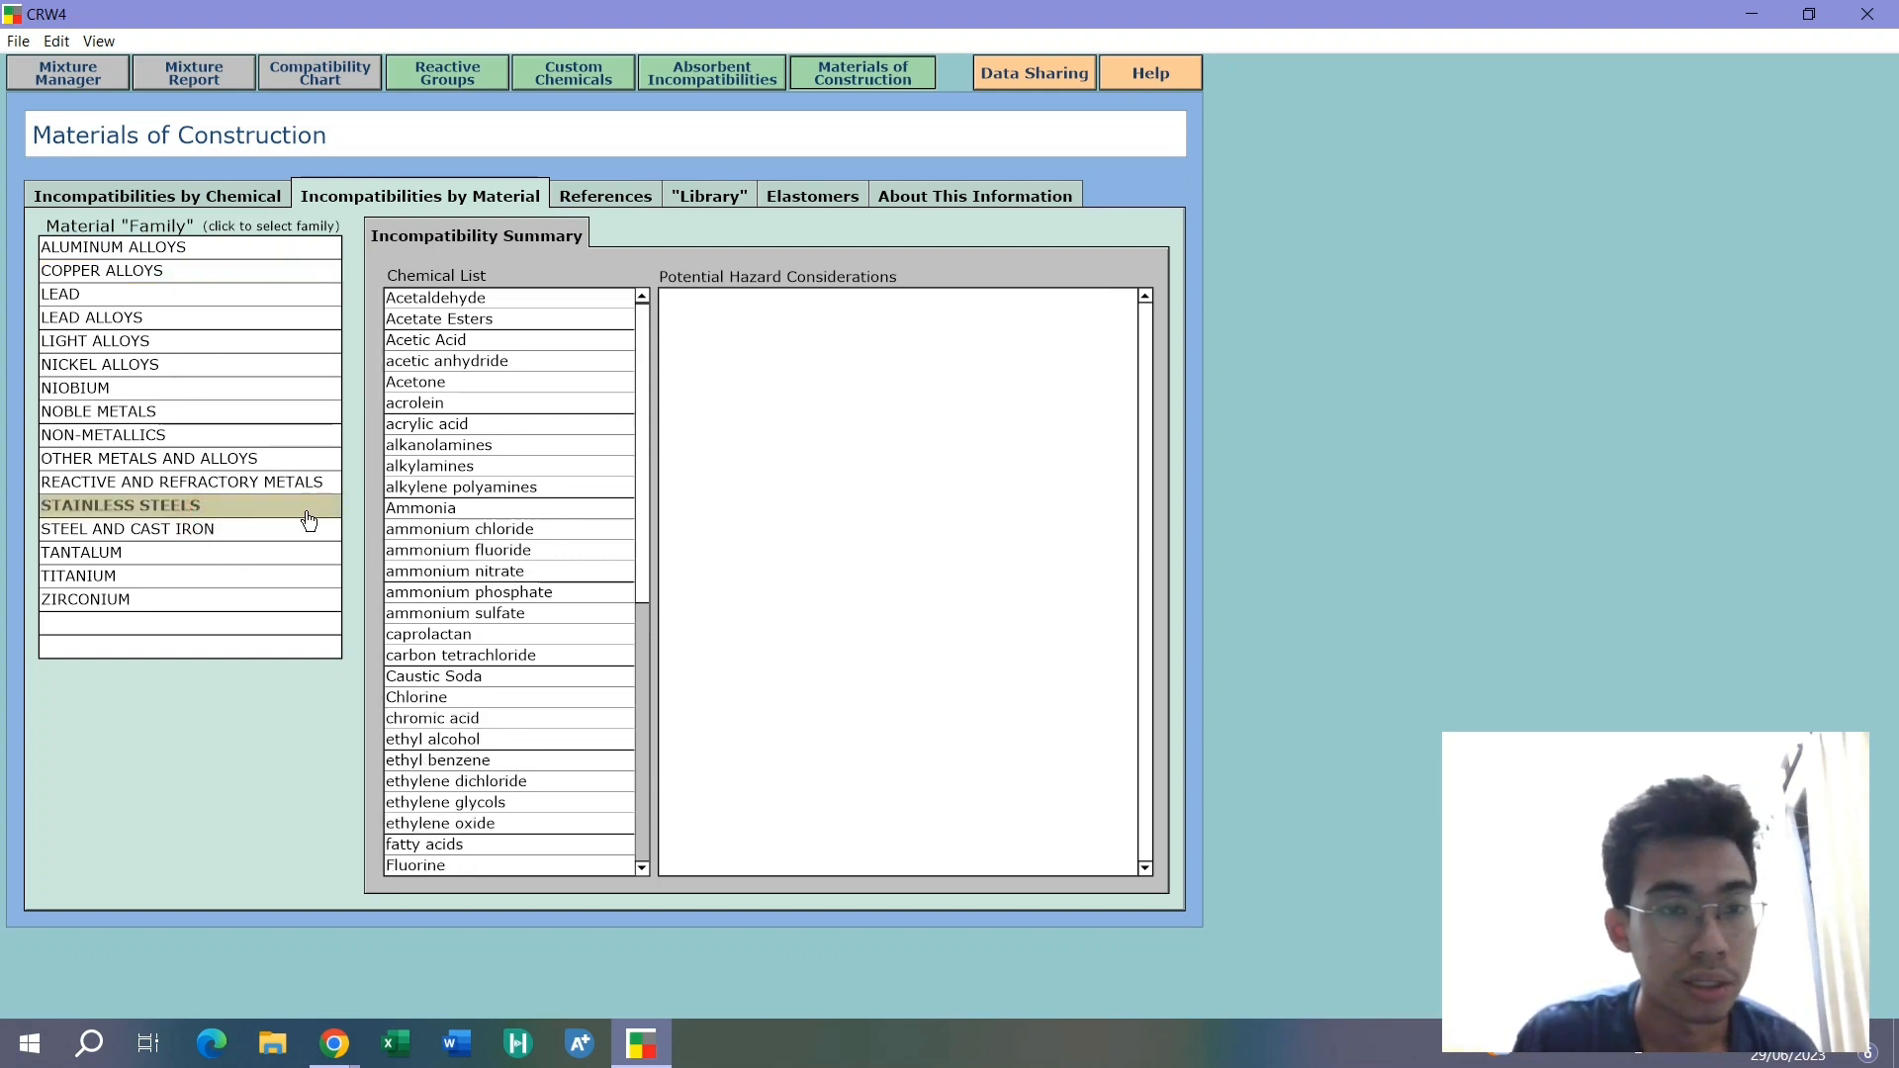
{"action": "left_click", "coordinate": [187, 531]}
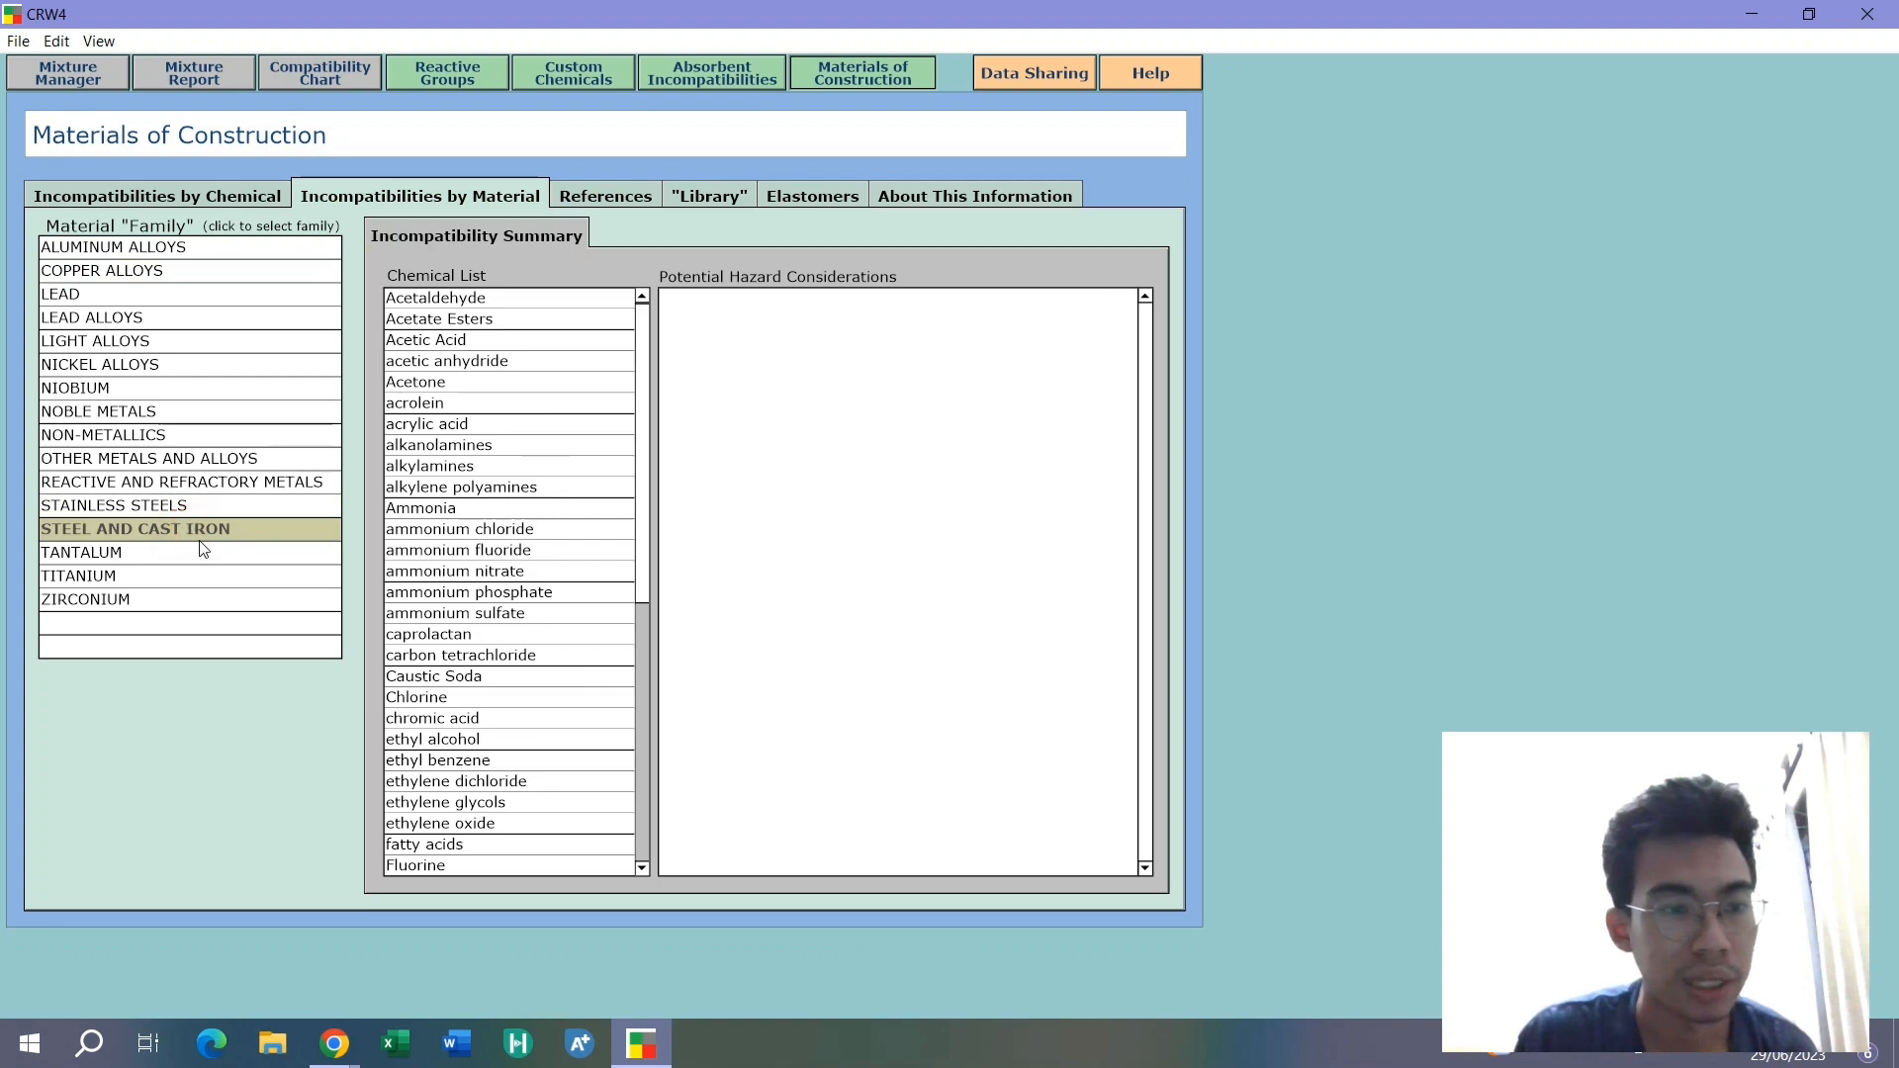
{"action": "left_click_drag", "start_coordinate": [640, 486], "coordinate": [613, 811]}
{"action": "left_click", "coordinate": [509, 761]}
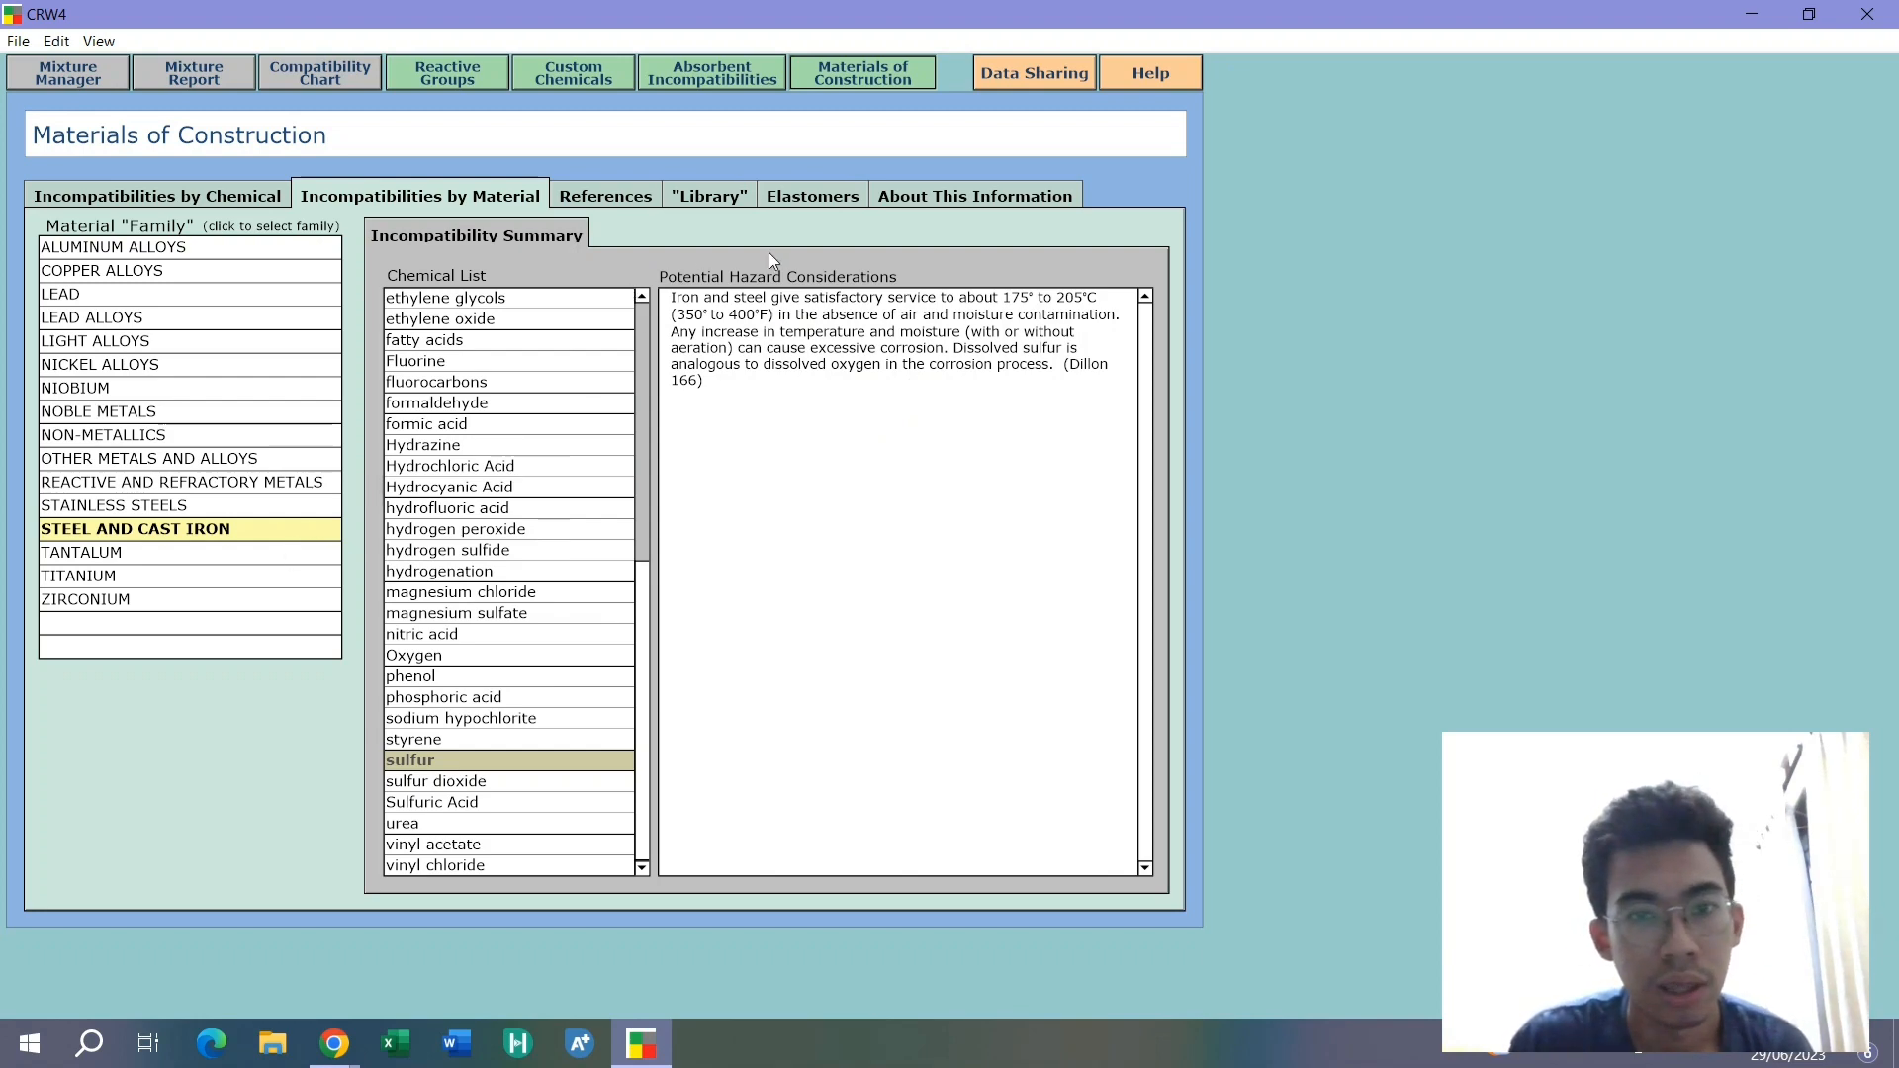
{"action": "scroll", "coordinate": [660, 395], "scroll_direction": "up", "scroll_amount": 8}
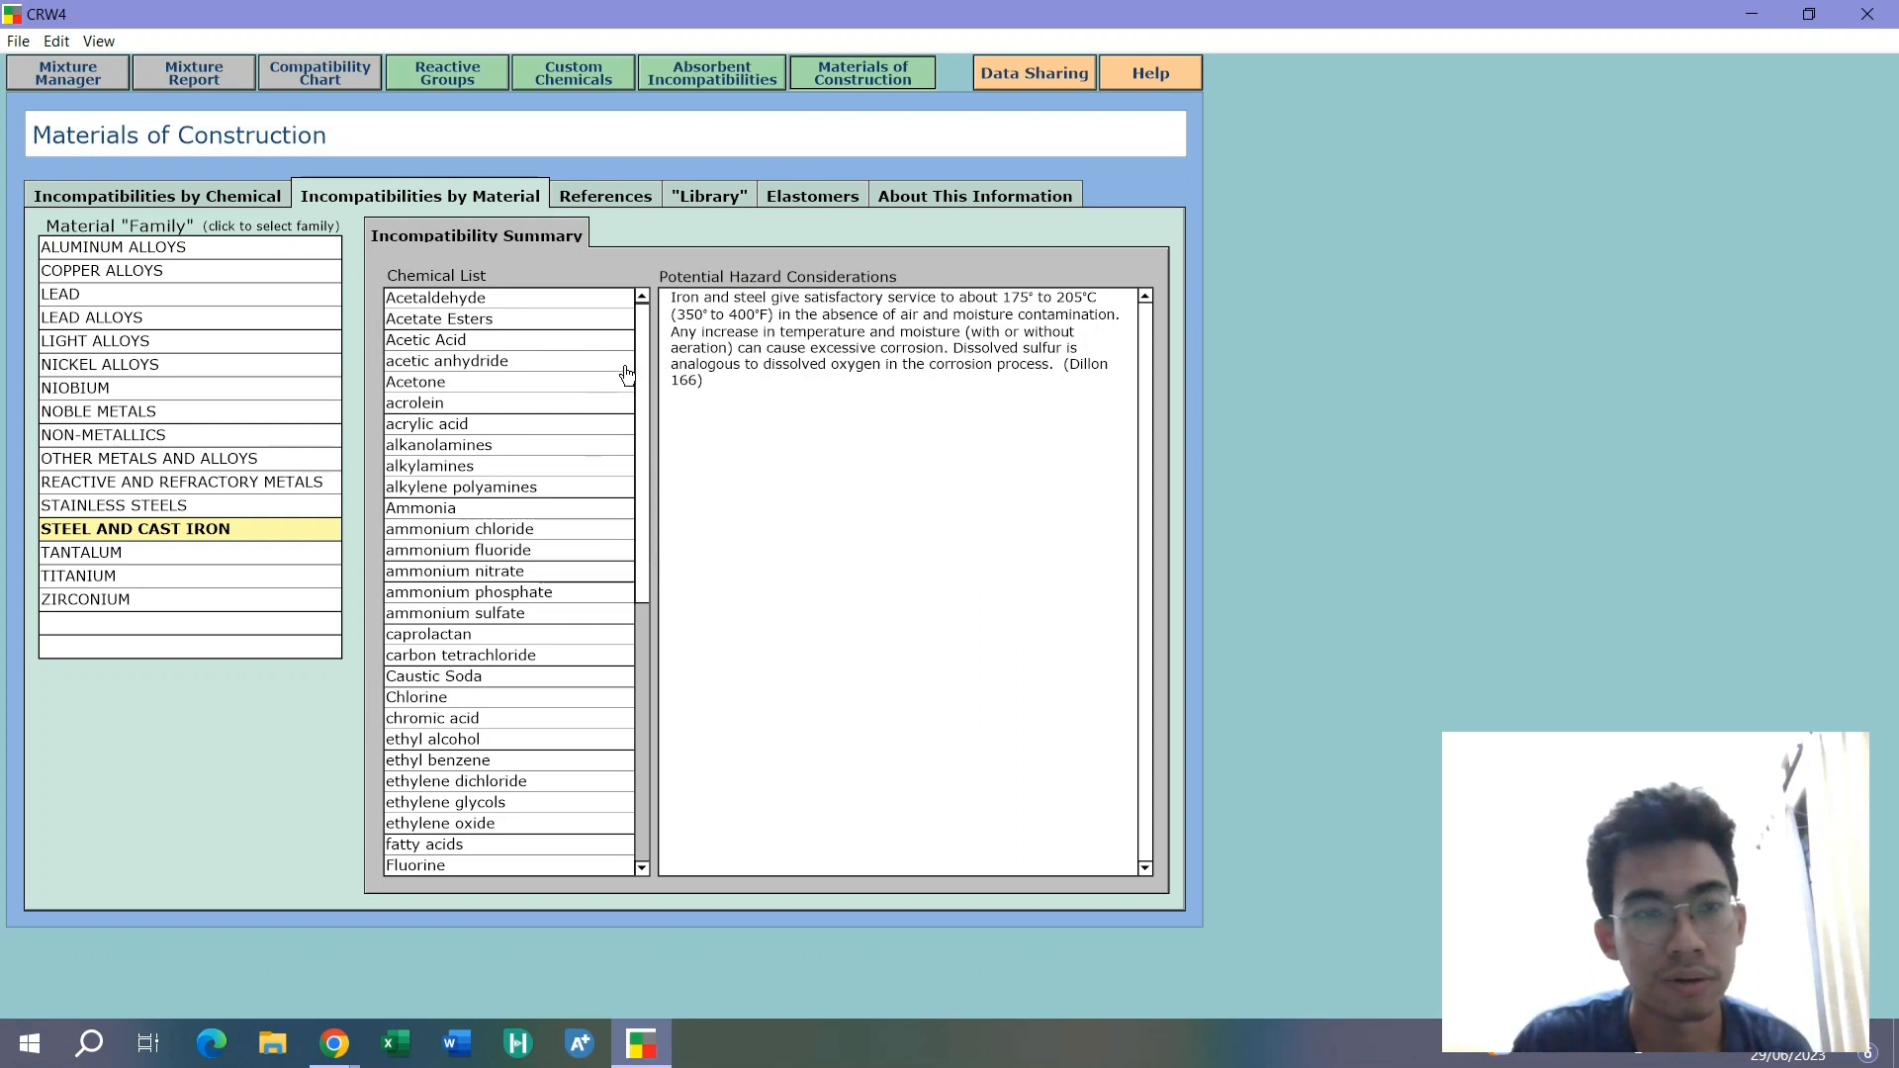
Open the Mixture Manager and search for the chemical benzene by exact name
{"action": "left_click", "coordinate": [83, 93]}
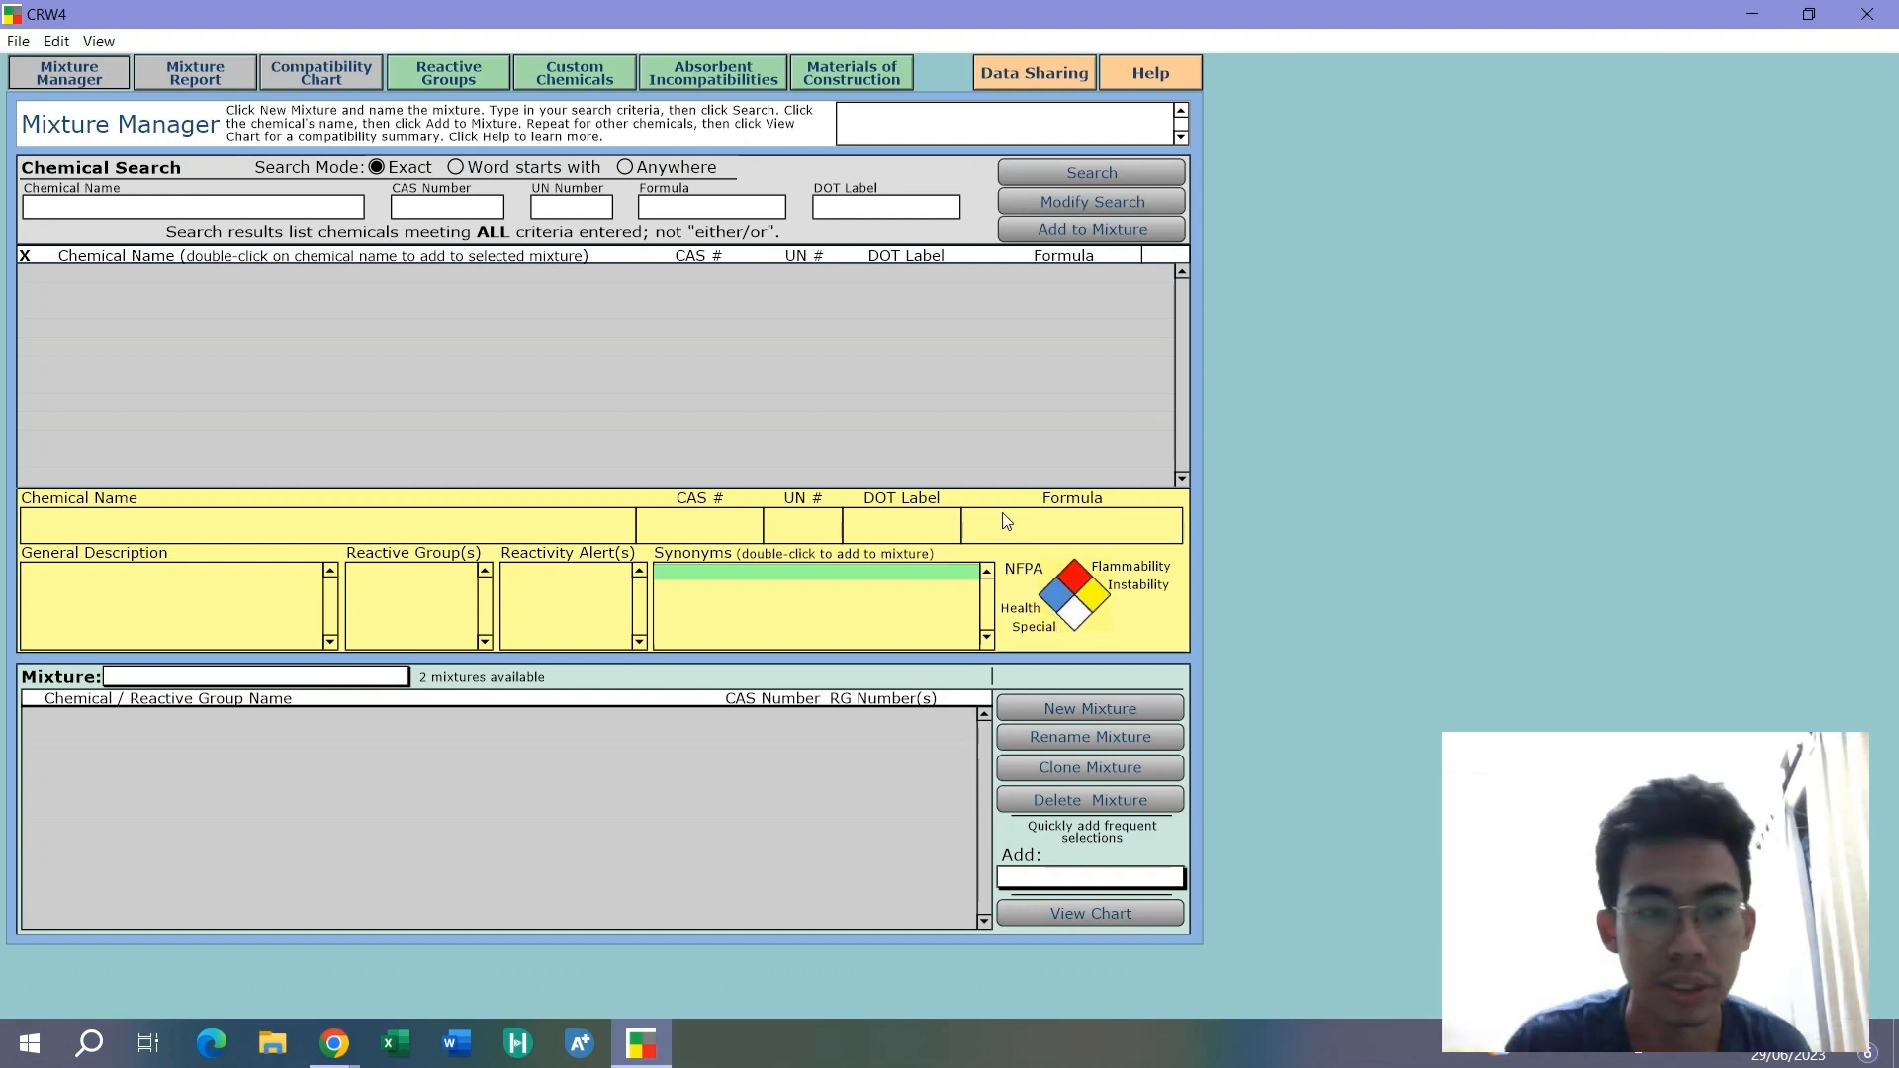
{"action": "left_click", "coordinate": [239, 213]}
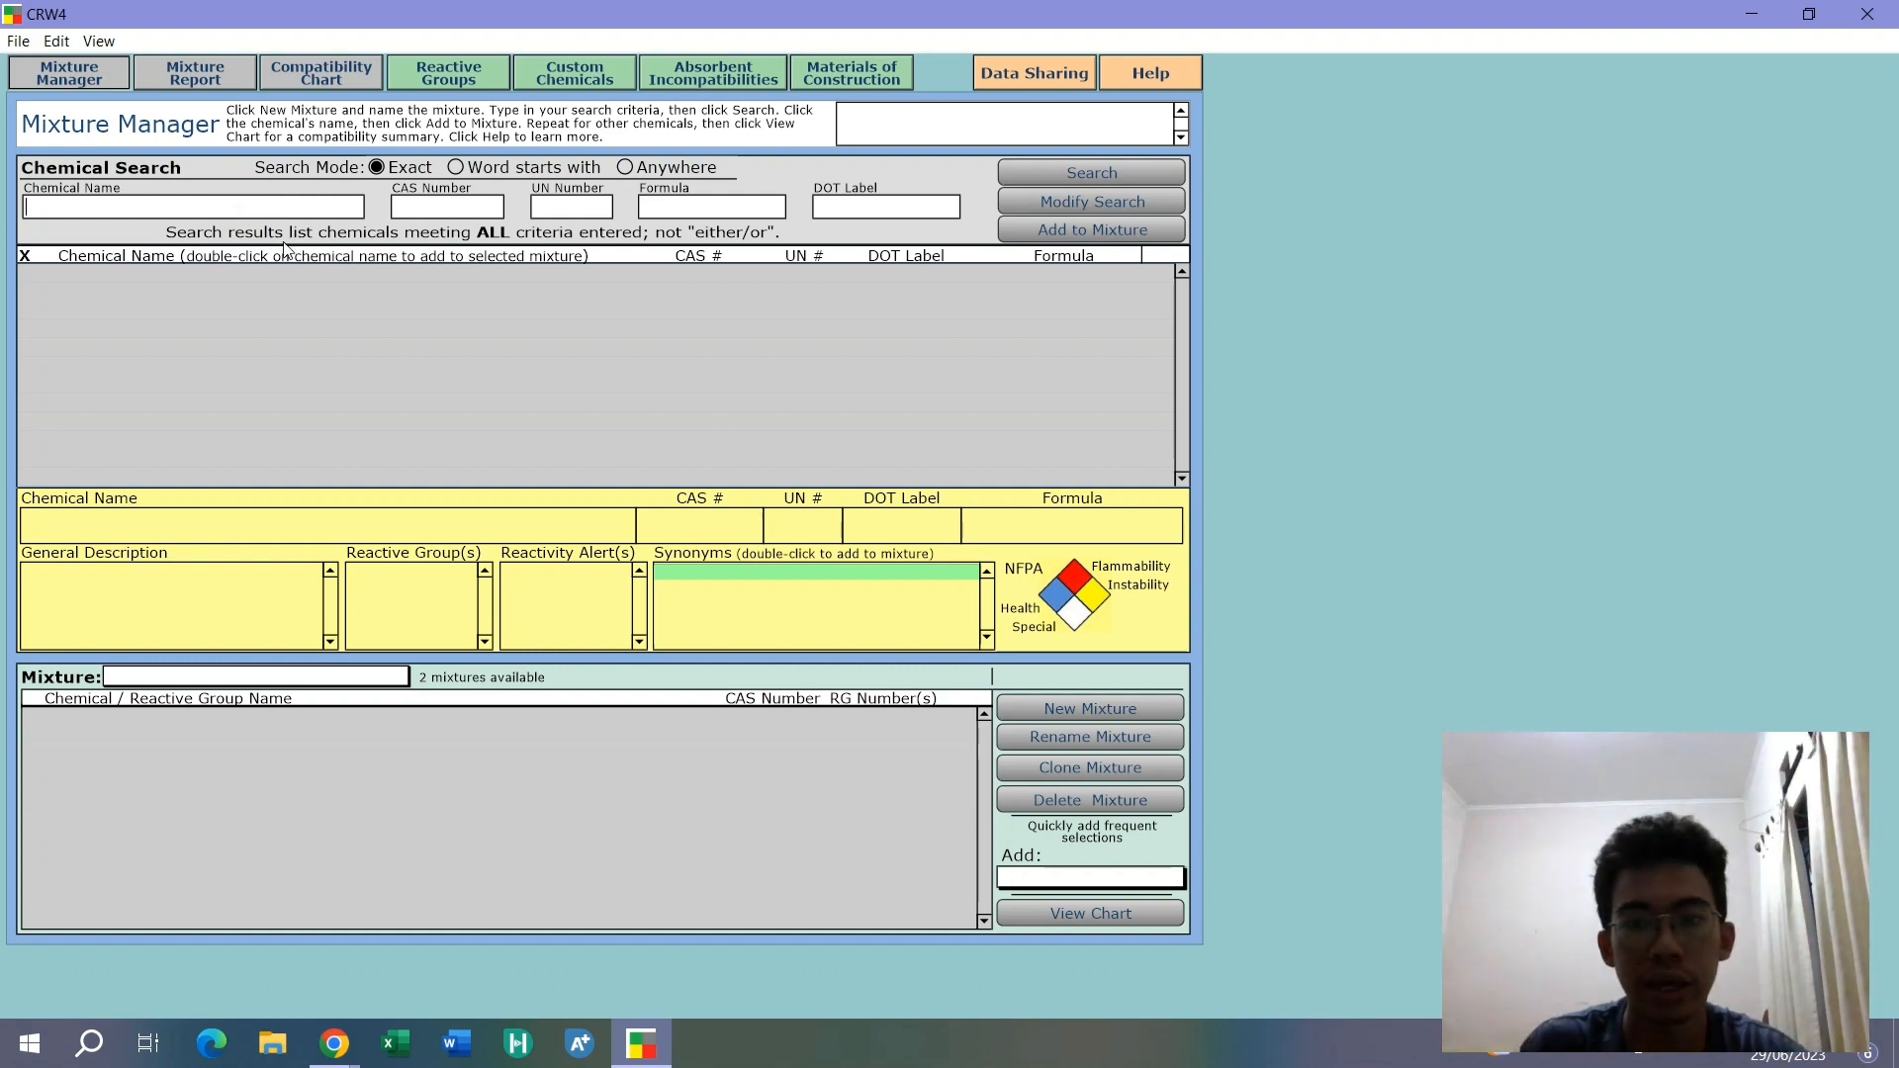
{"action": "type", "text": "be"}
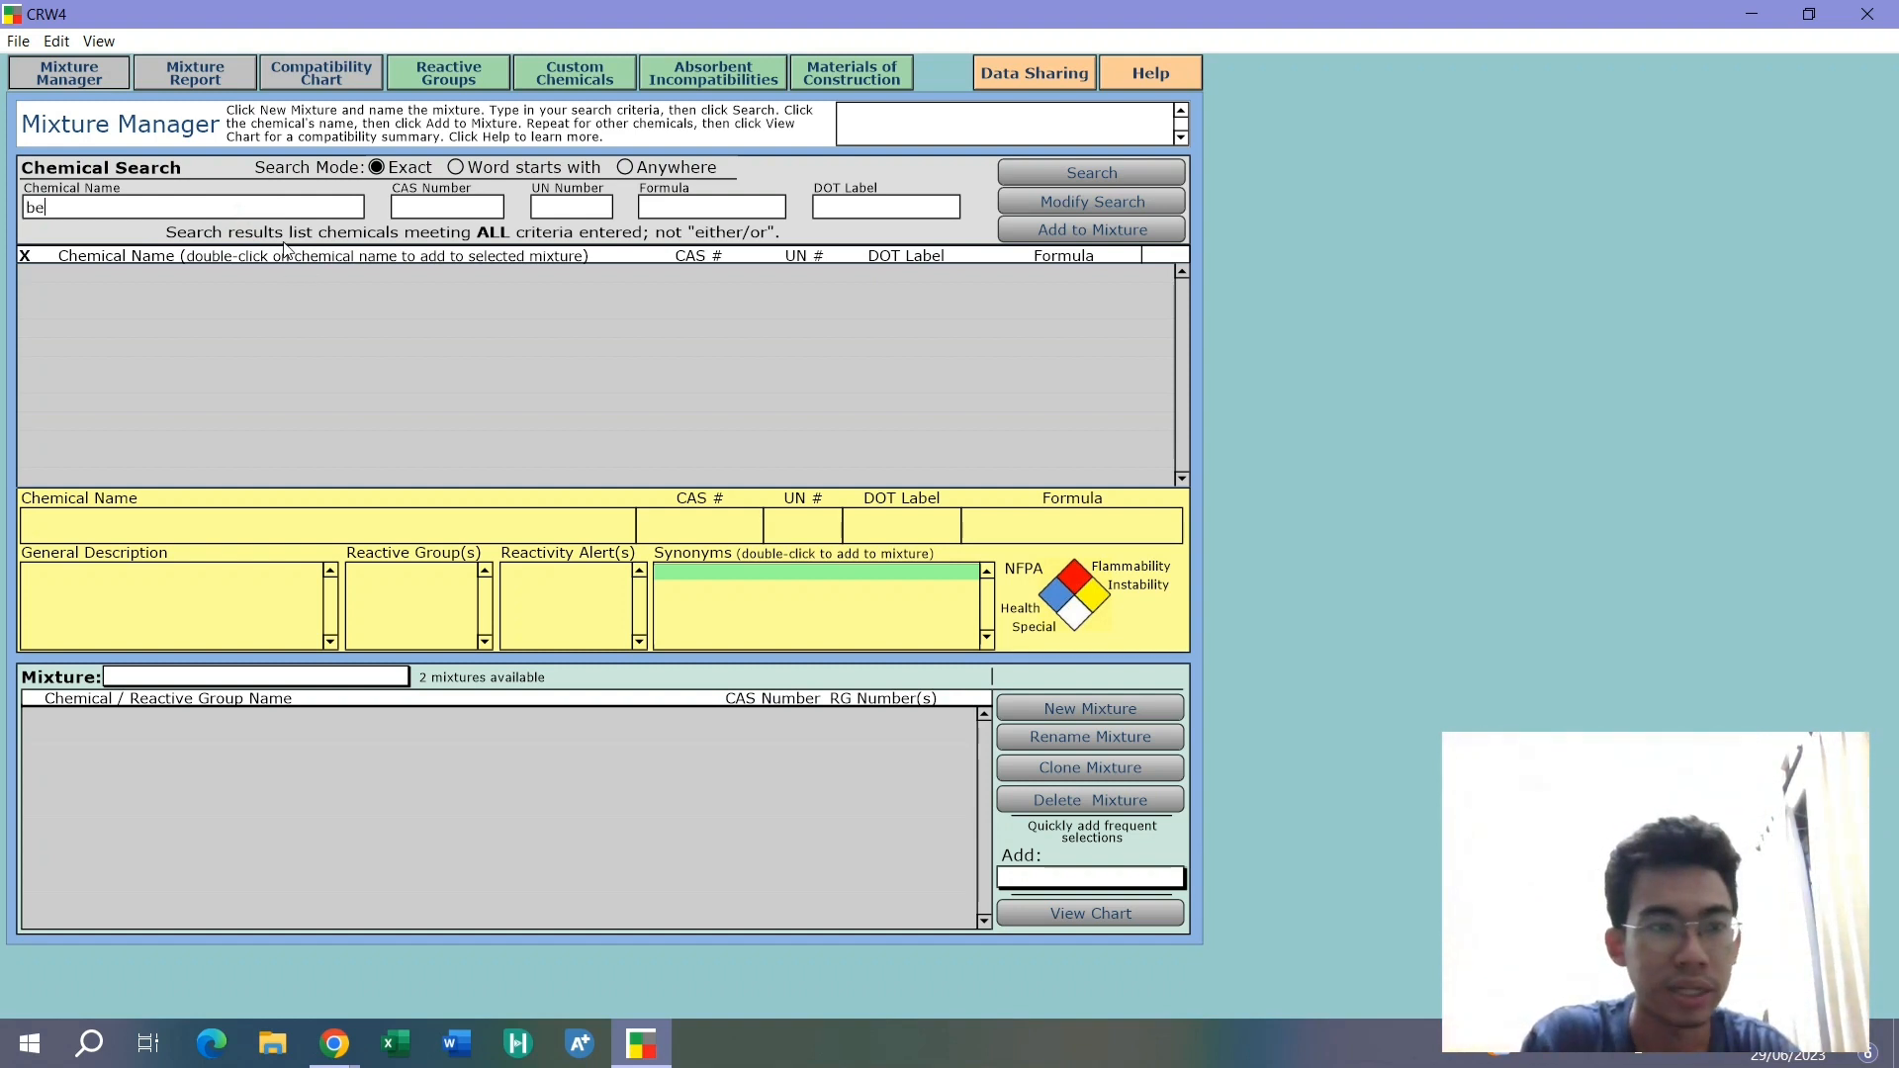
{"action": "type", "text": "nzene"}
{"action": "key", "text": "Return"}
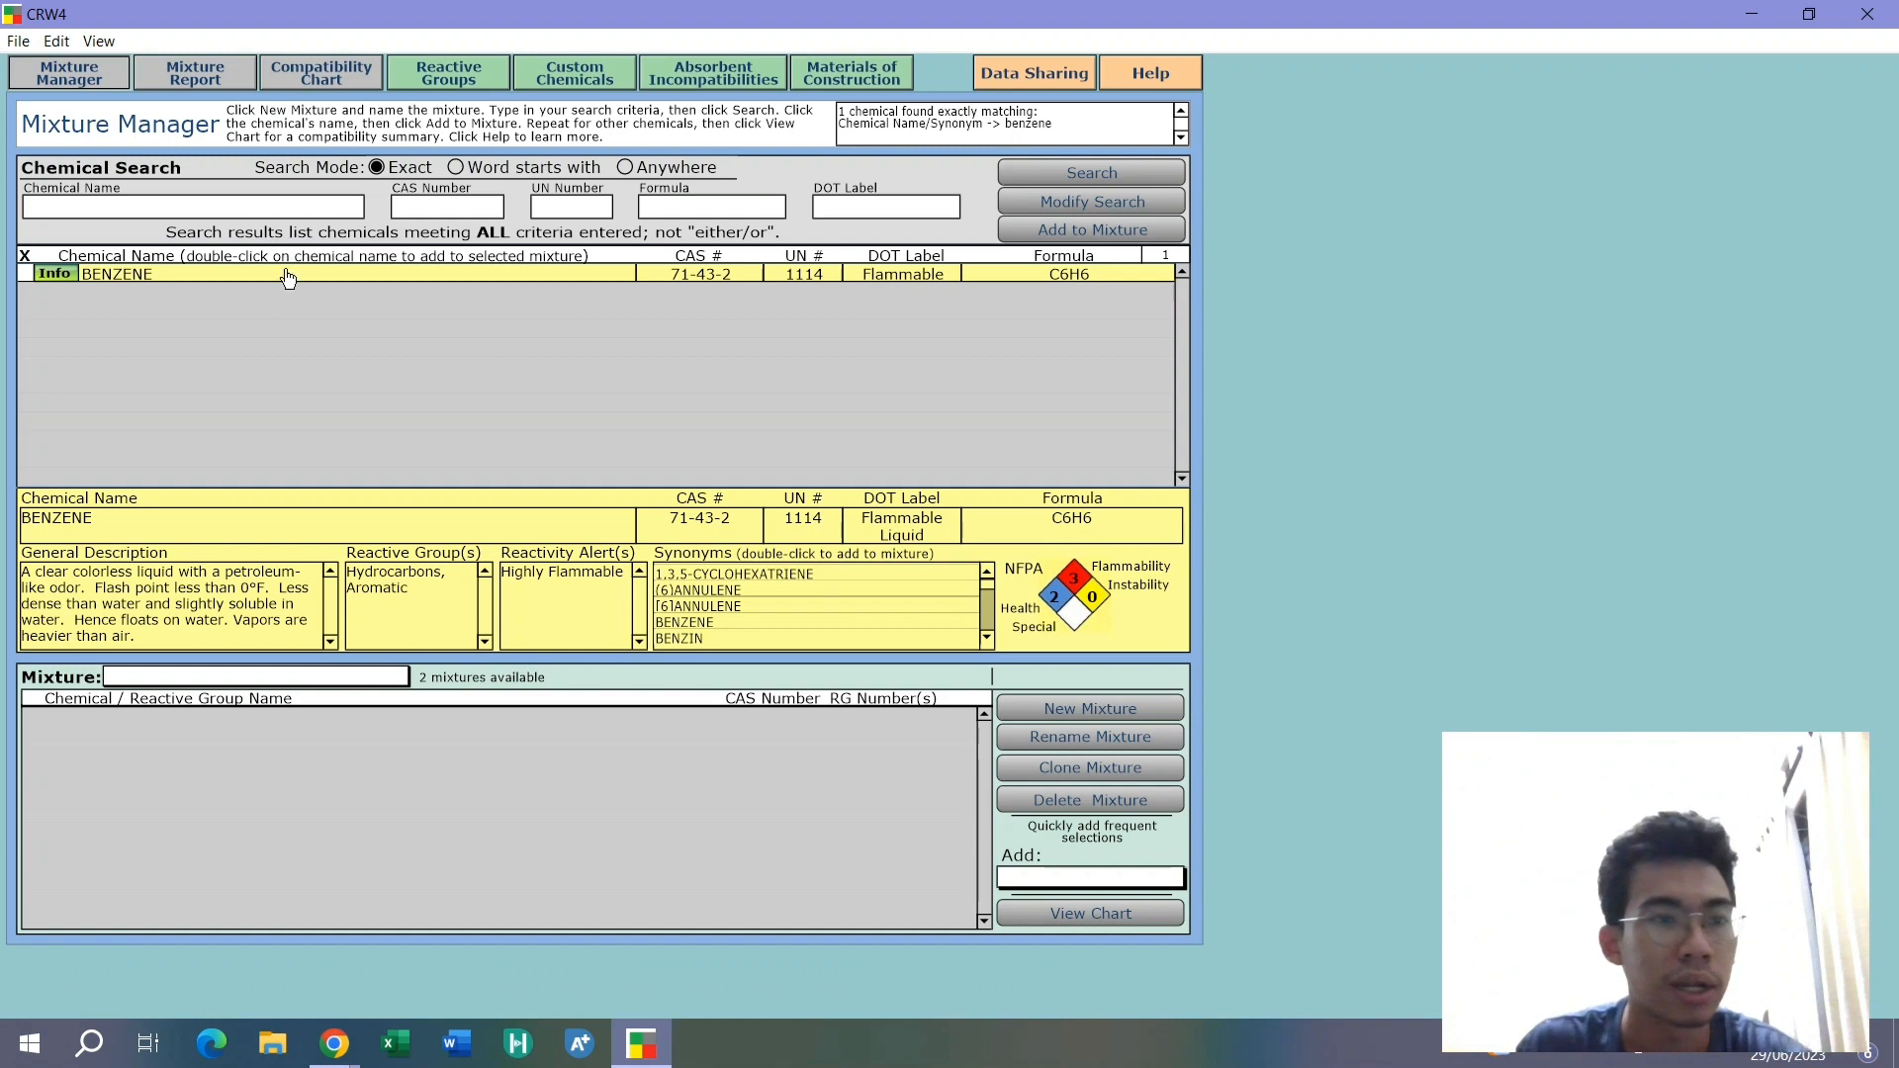
Try to add the benzene search result to a mixture without selecting one
{"action": "double_click", "coordinate": [156, 284]}
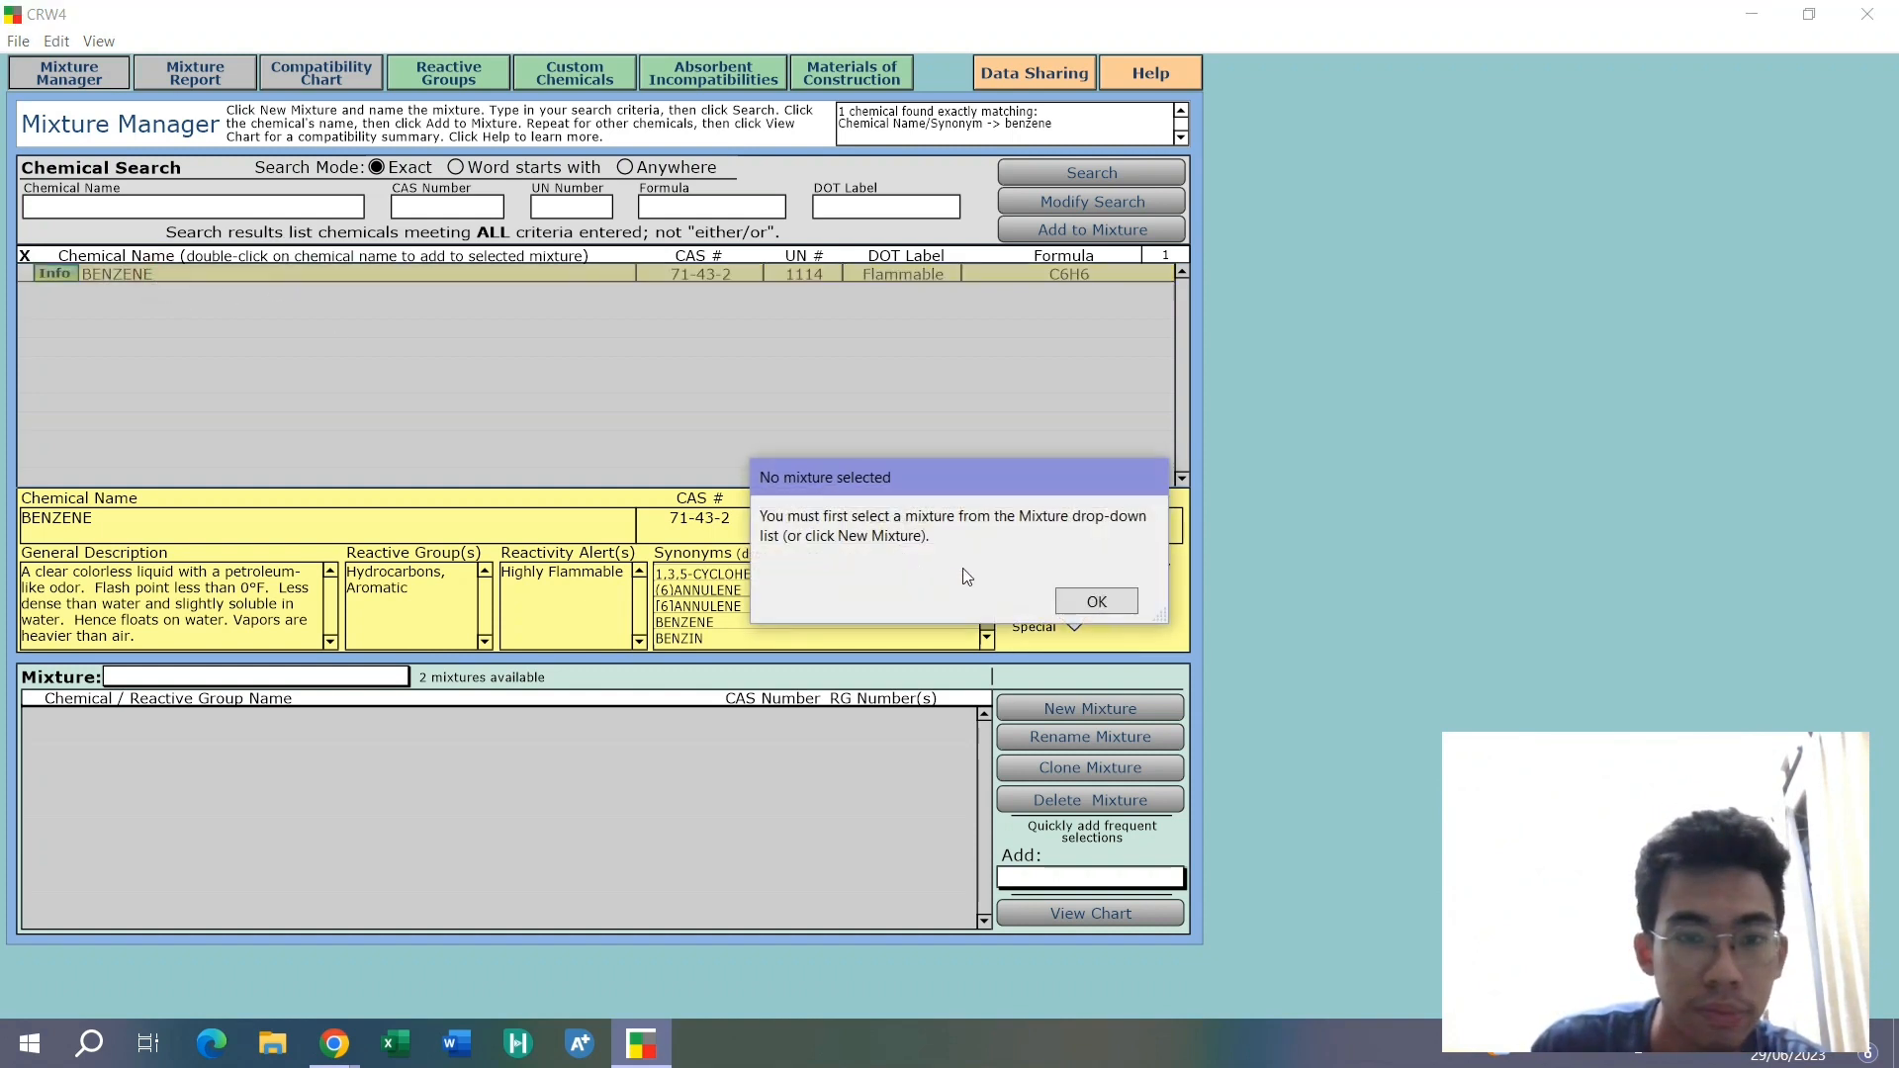
{"action": "left_click", "coordinate": [1085, 605]}
{"action": "double_click", "coordinate": [207, 282]}
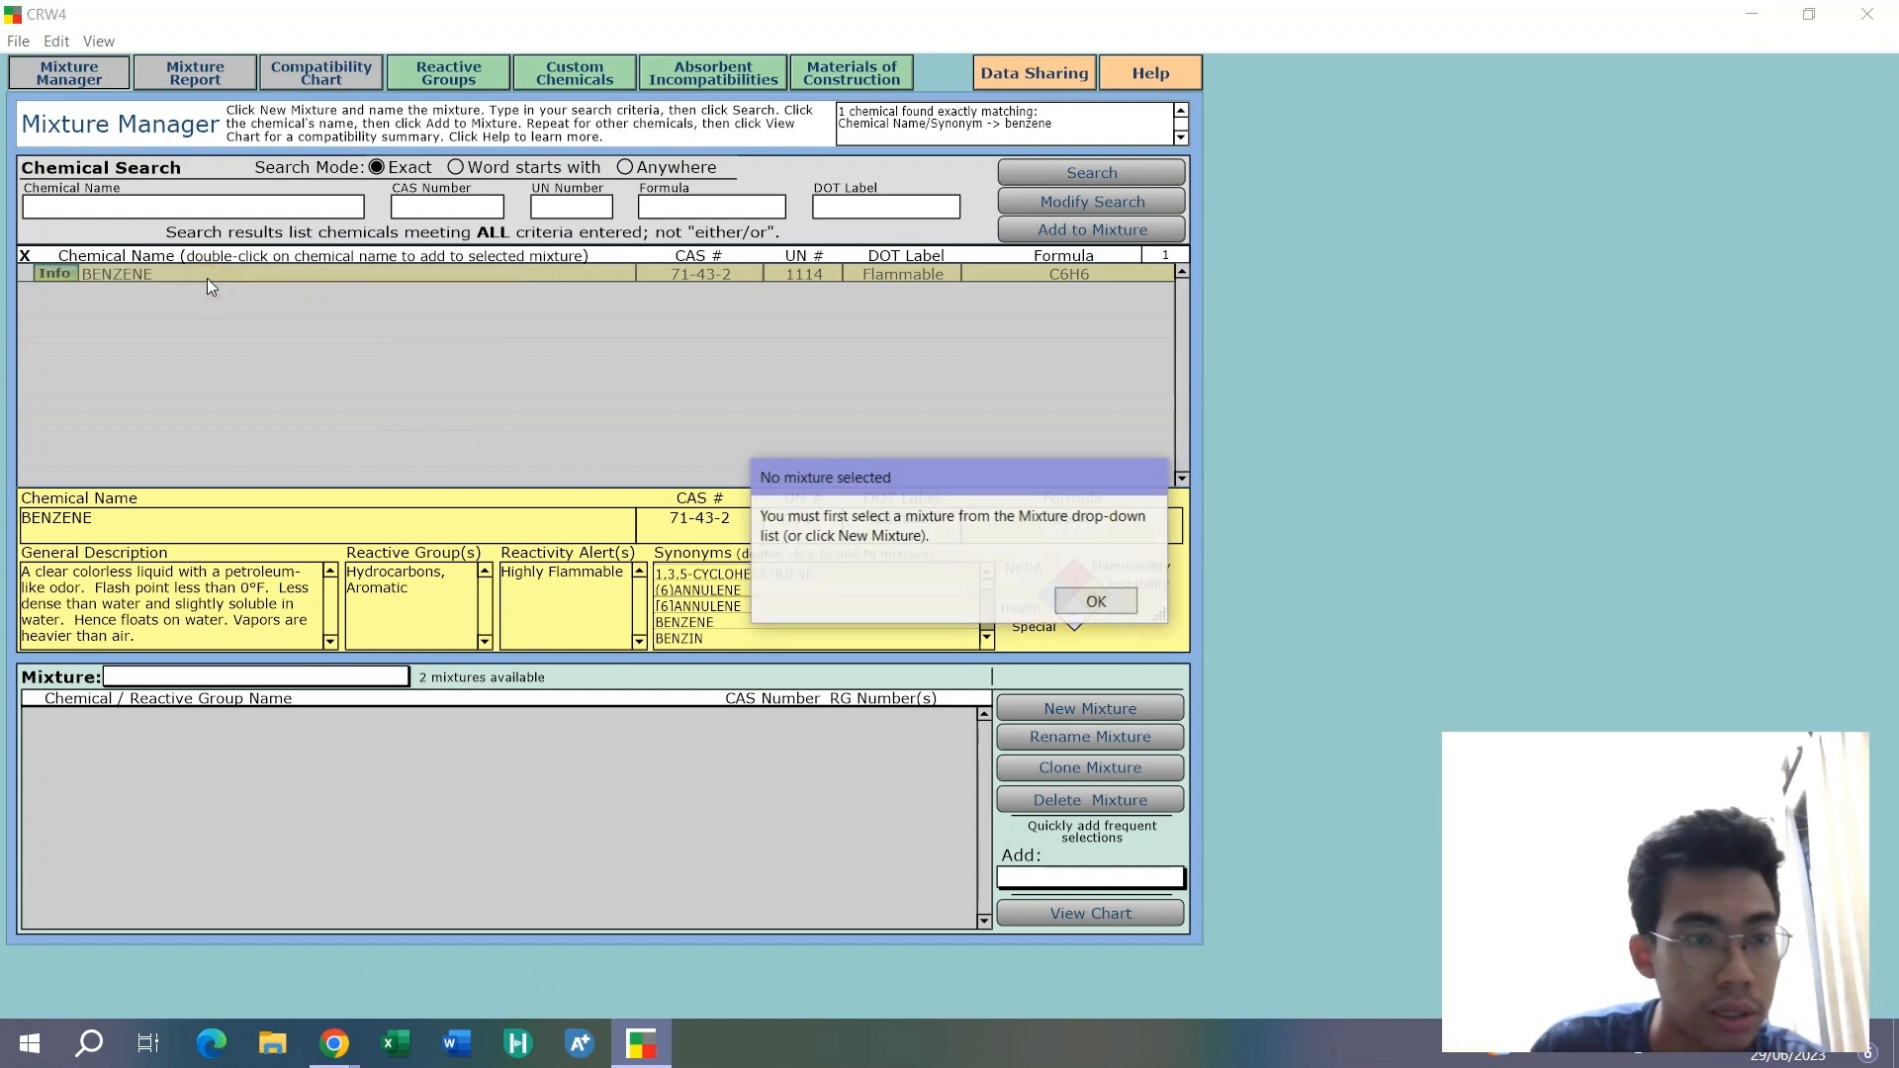
{"action": "left_click", "coordinate": [1081, 608]}
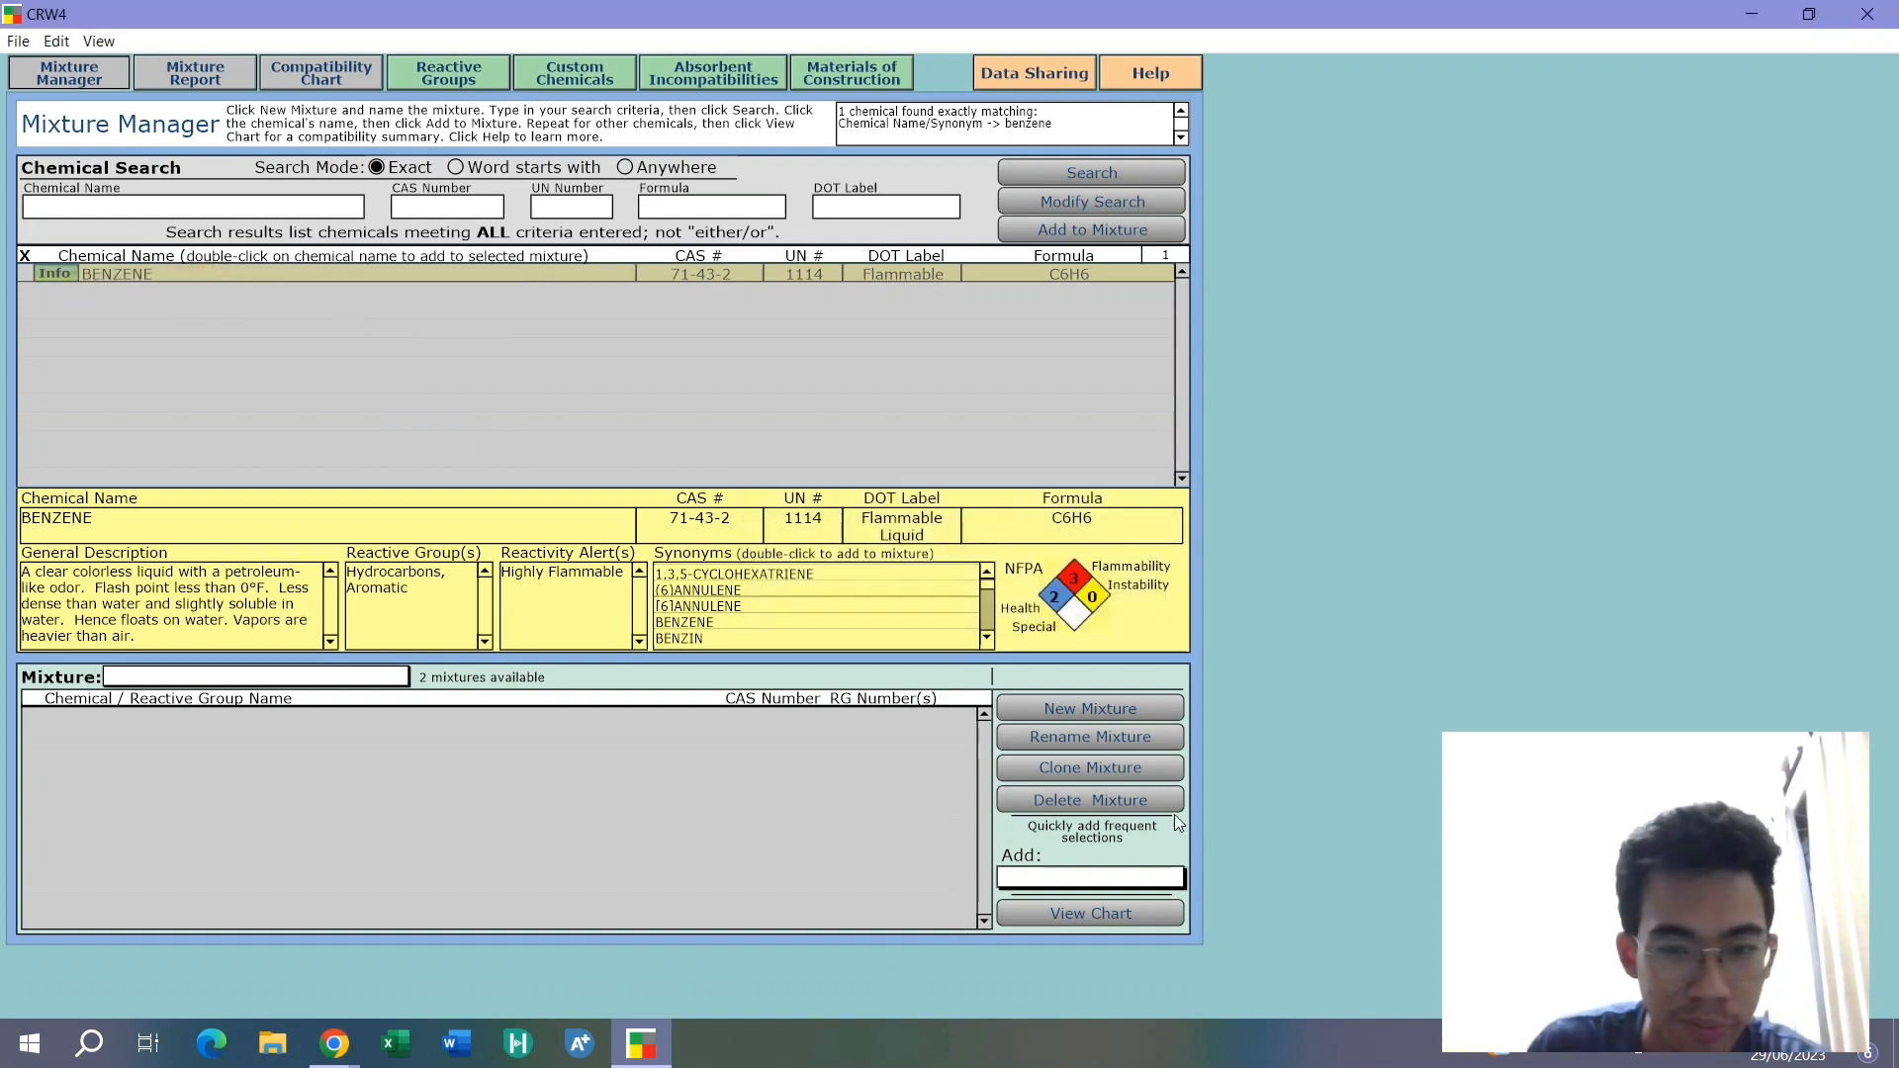
Try to create a new mixture named "Simulkuy Spesial"
{"action": "left_click", "coordinate": [1123, 710]}
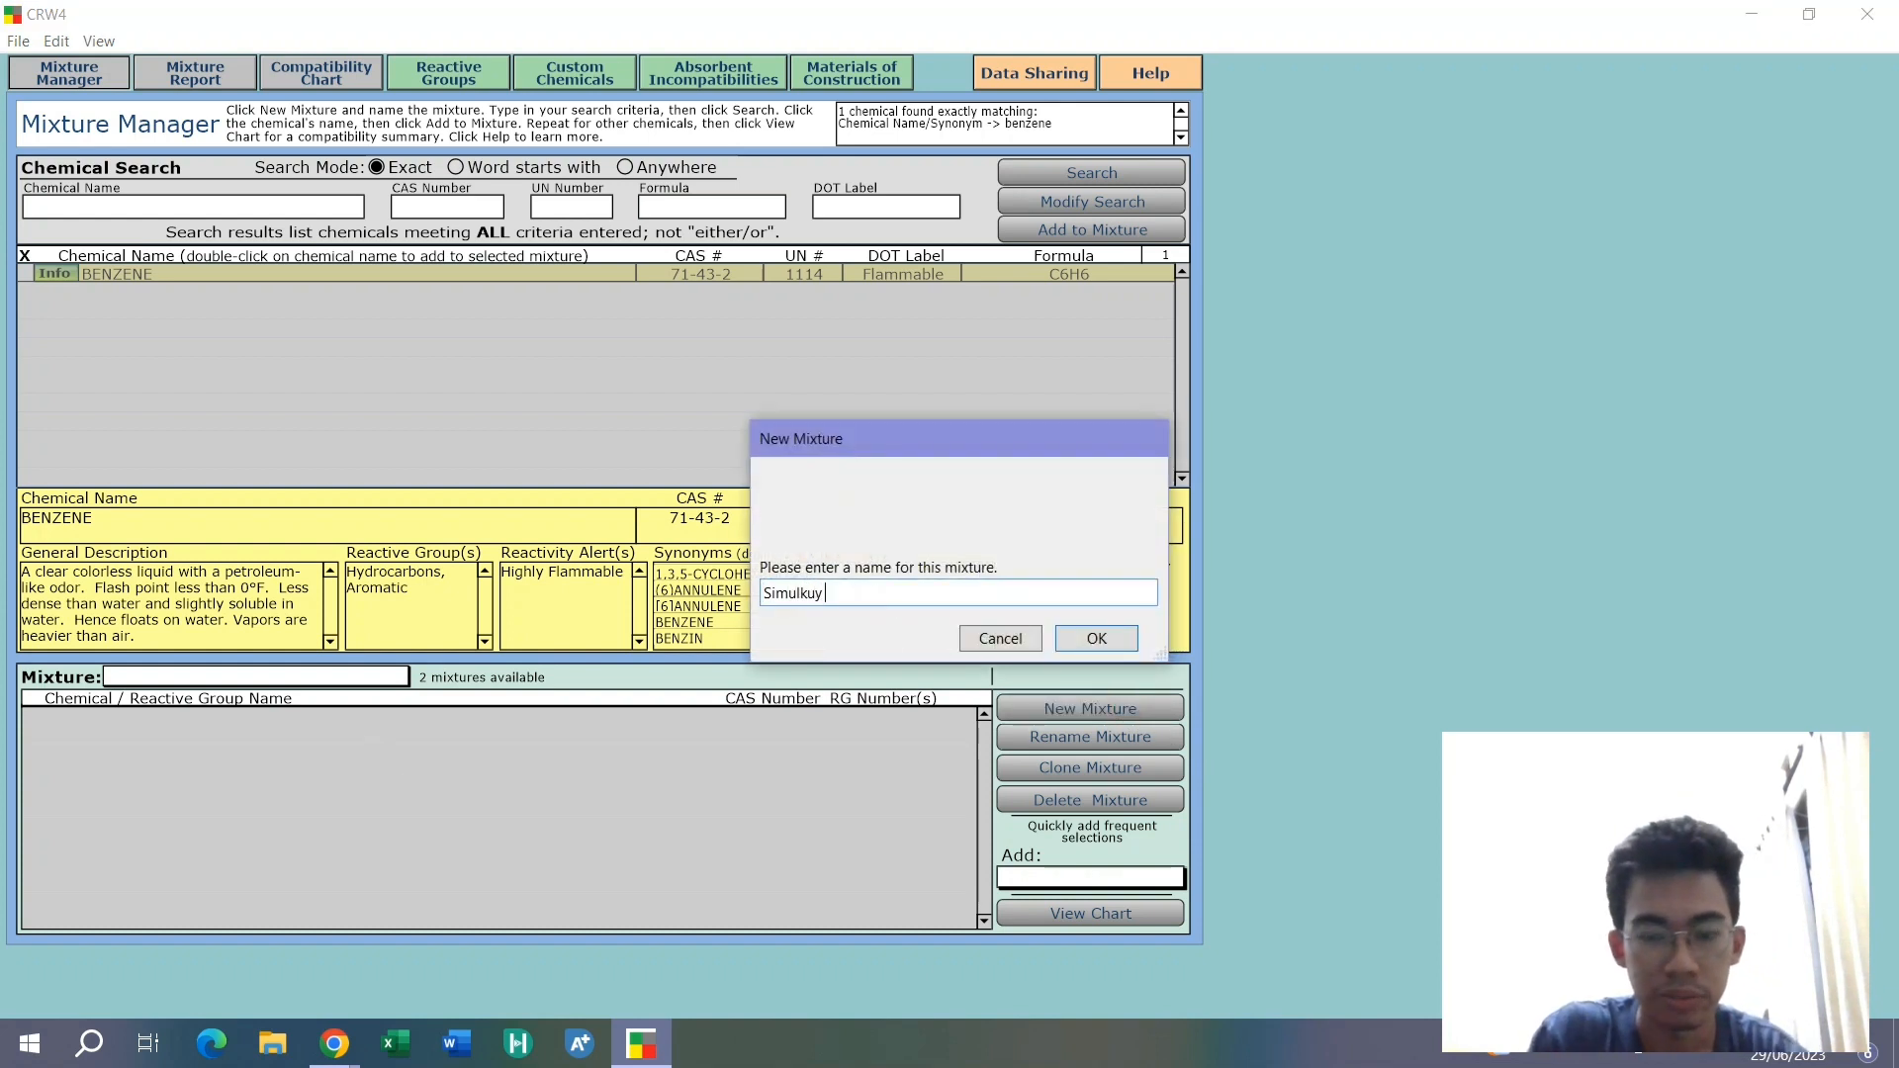
{"action": "type", "text": "Simulkuy Spesial"}
{"action": "key", "text": "Return"}
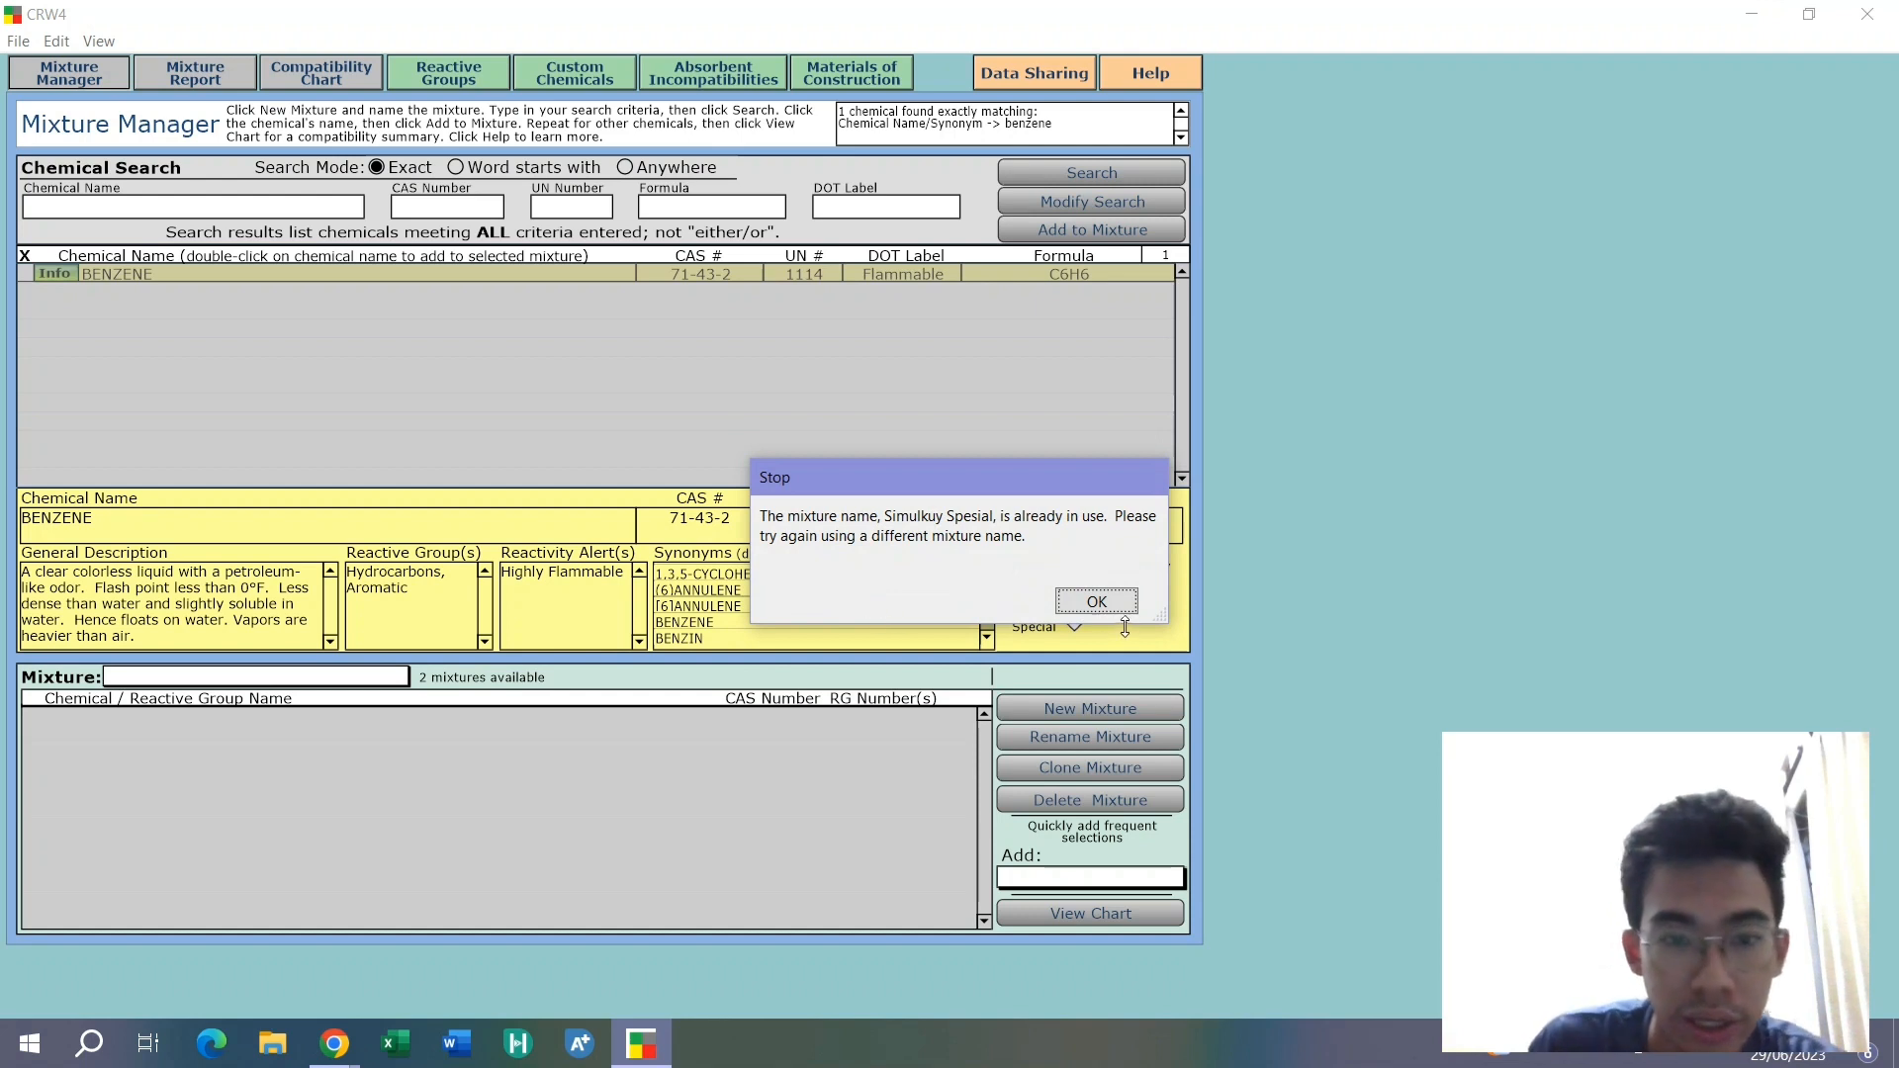
{"action": "left_click", "coordinate": [1095, 601]}
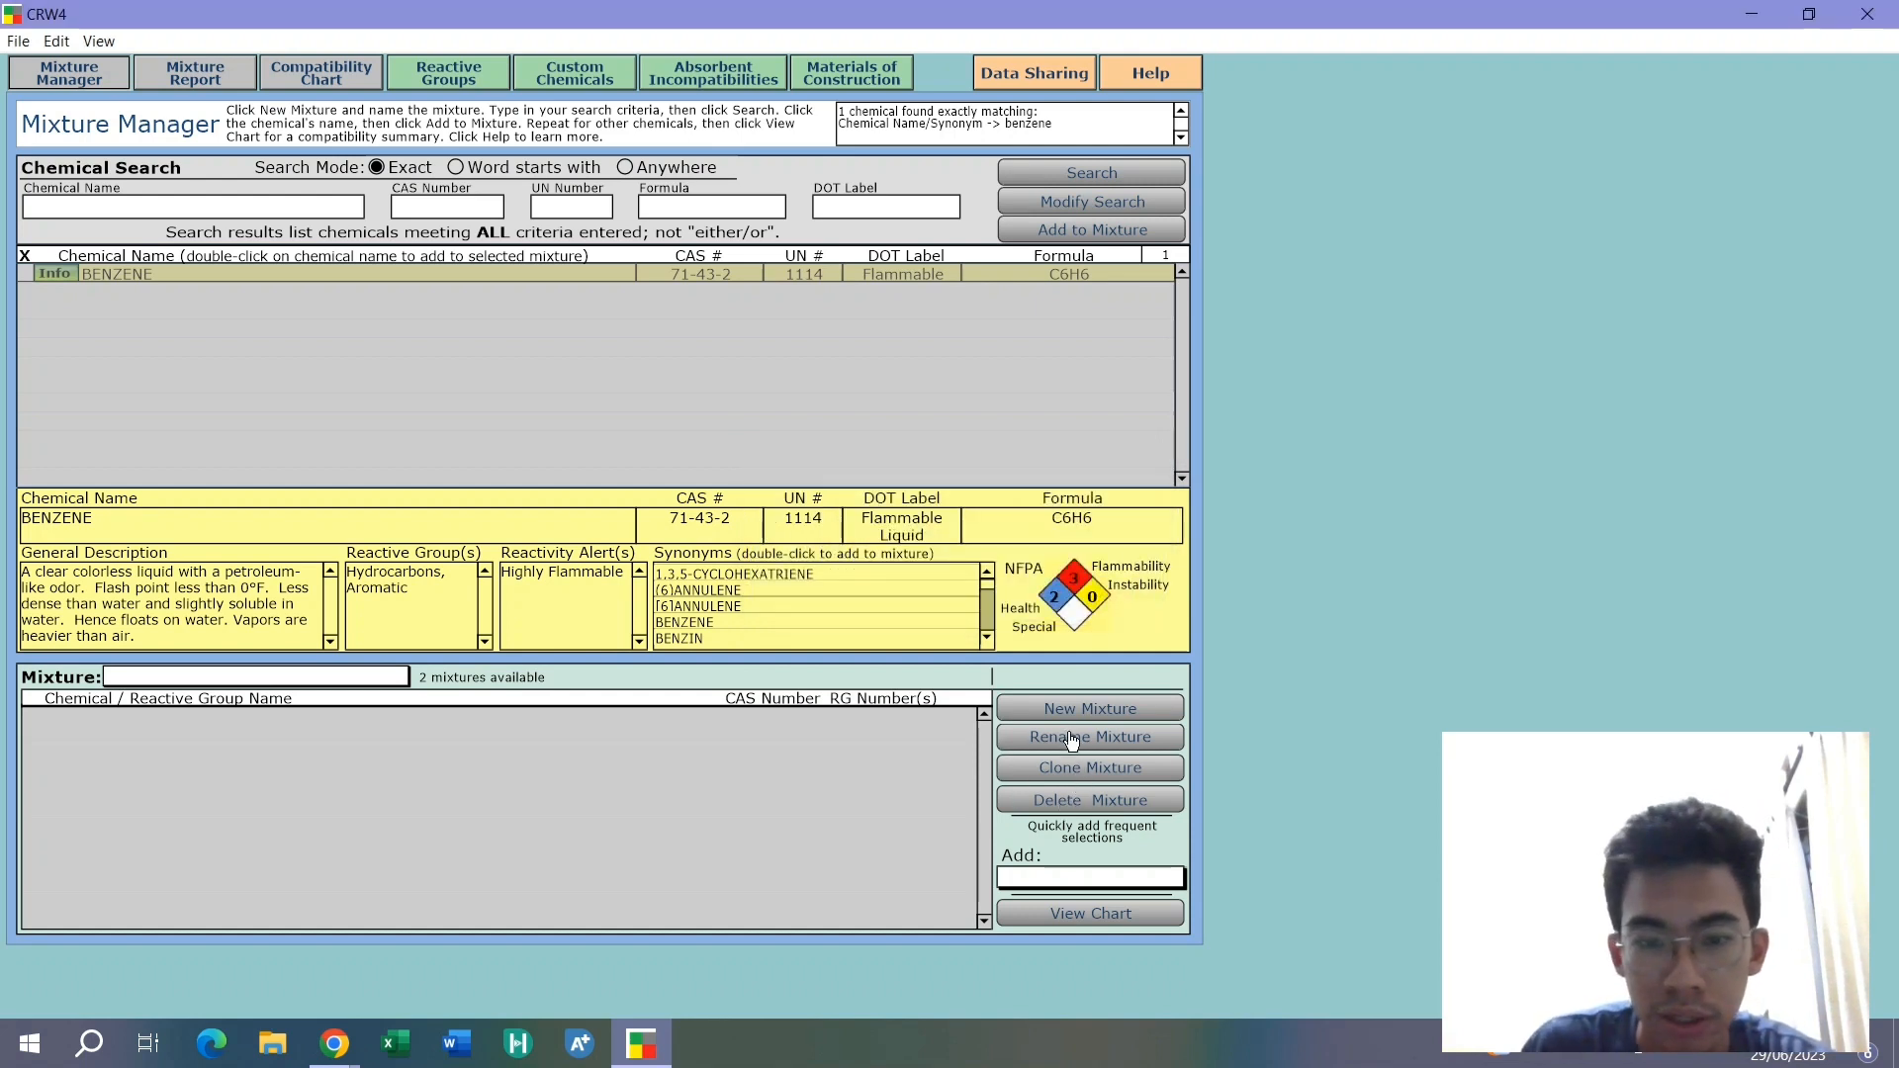
{"action": "left_click", "coordinate": [1072, 739]}
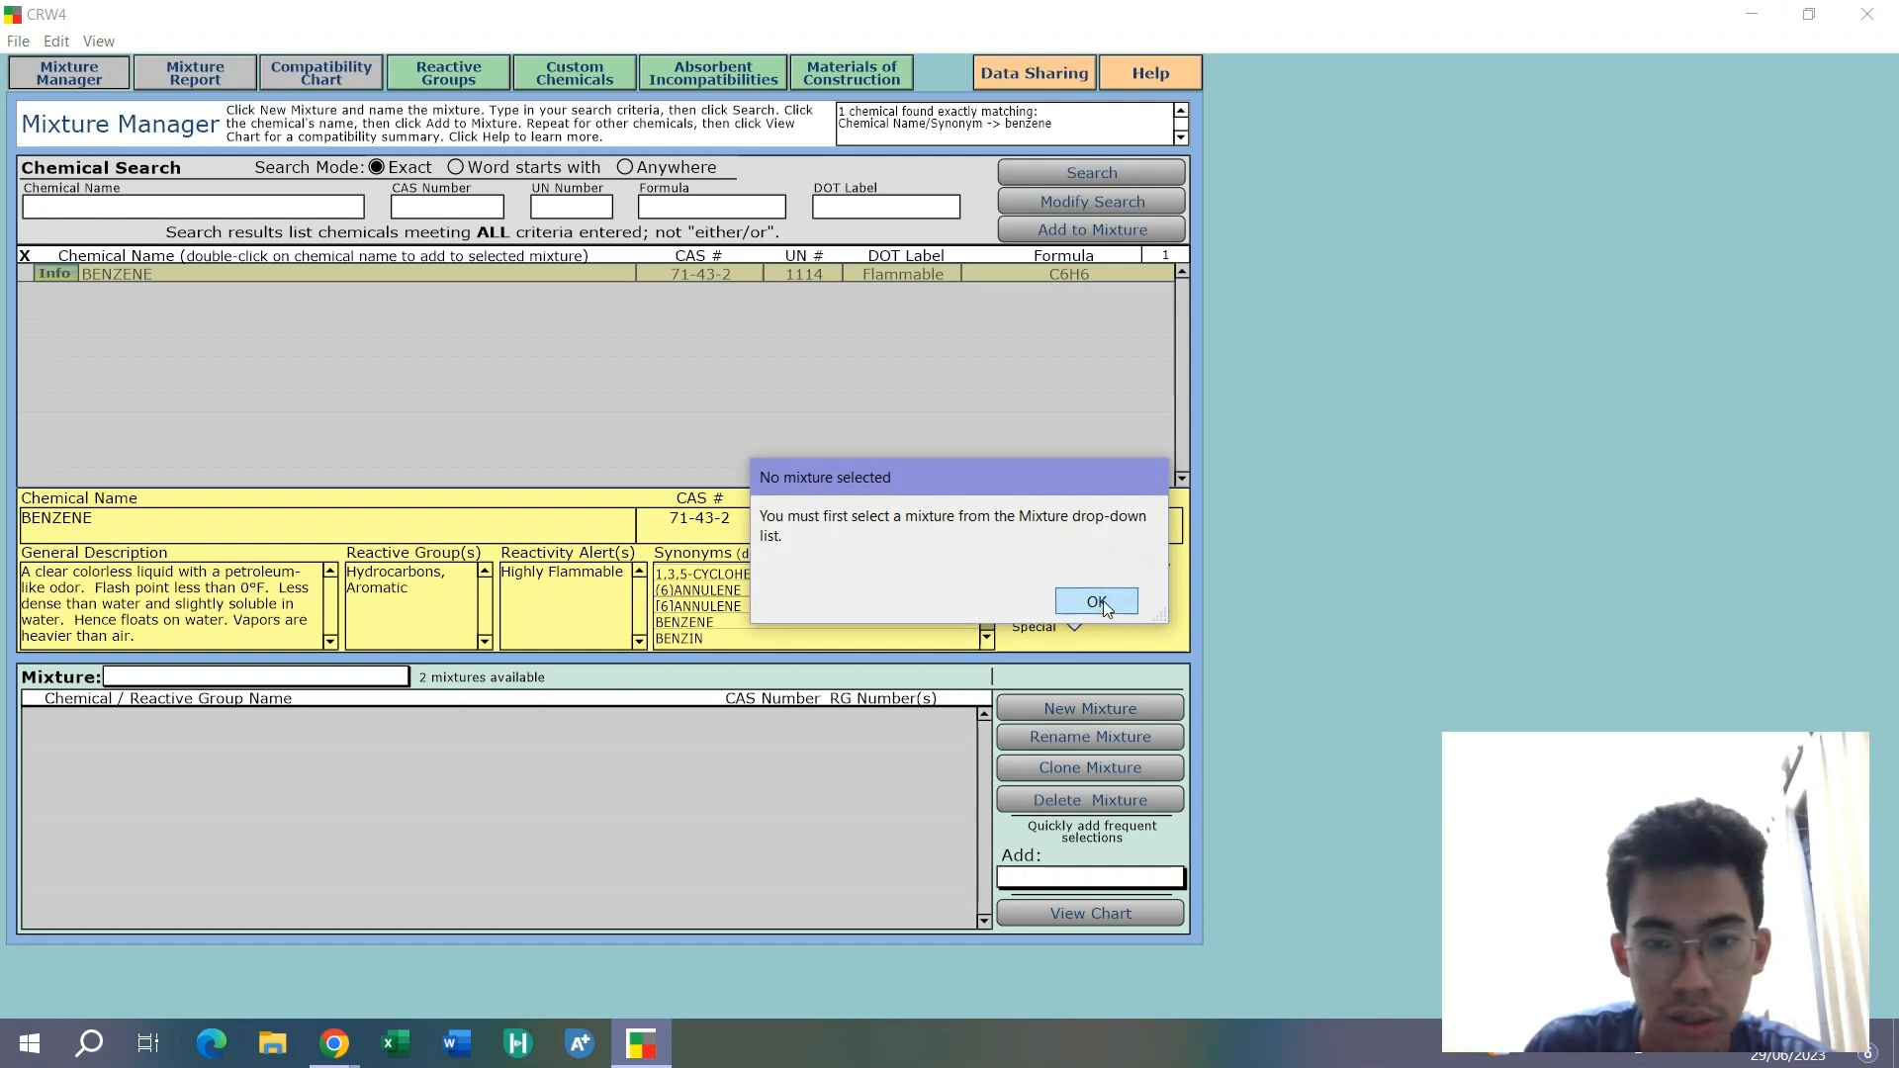
{"action": "left_click", "coordinate": [1096, 601]}
Create a new mixture named "Simulkuy Spesial - x" and add benzene to it
{"action": "left_click", "coordinate": [1078, 706]}
{"action": "key", "text": "End"}
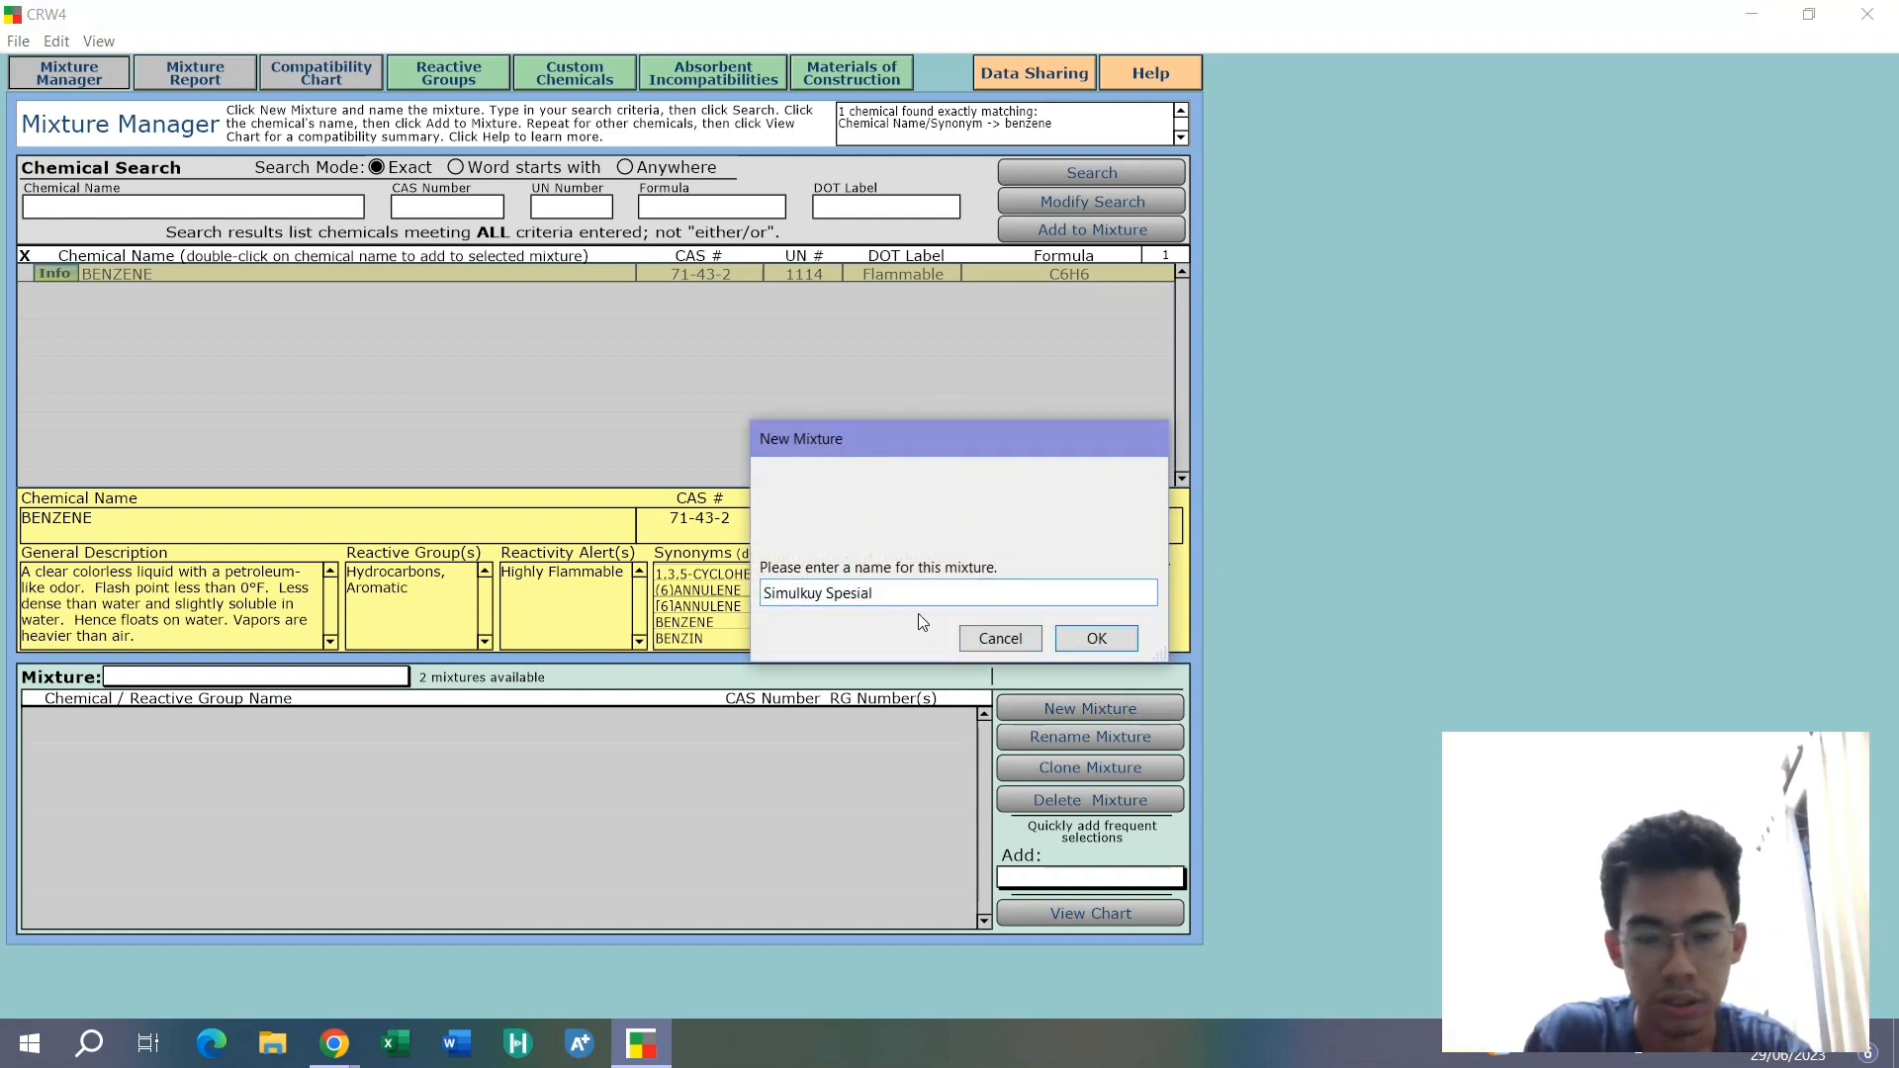
{"action": "type", "text": "- x"}
{"action": "key", "text": "Return"}
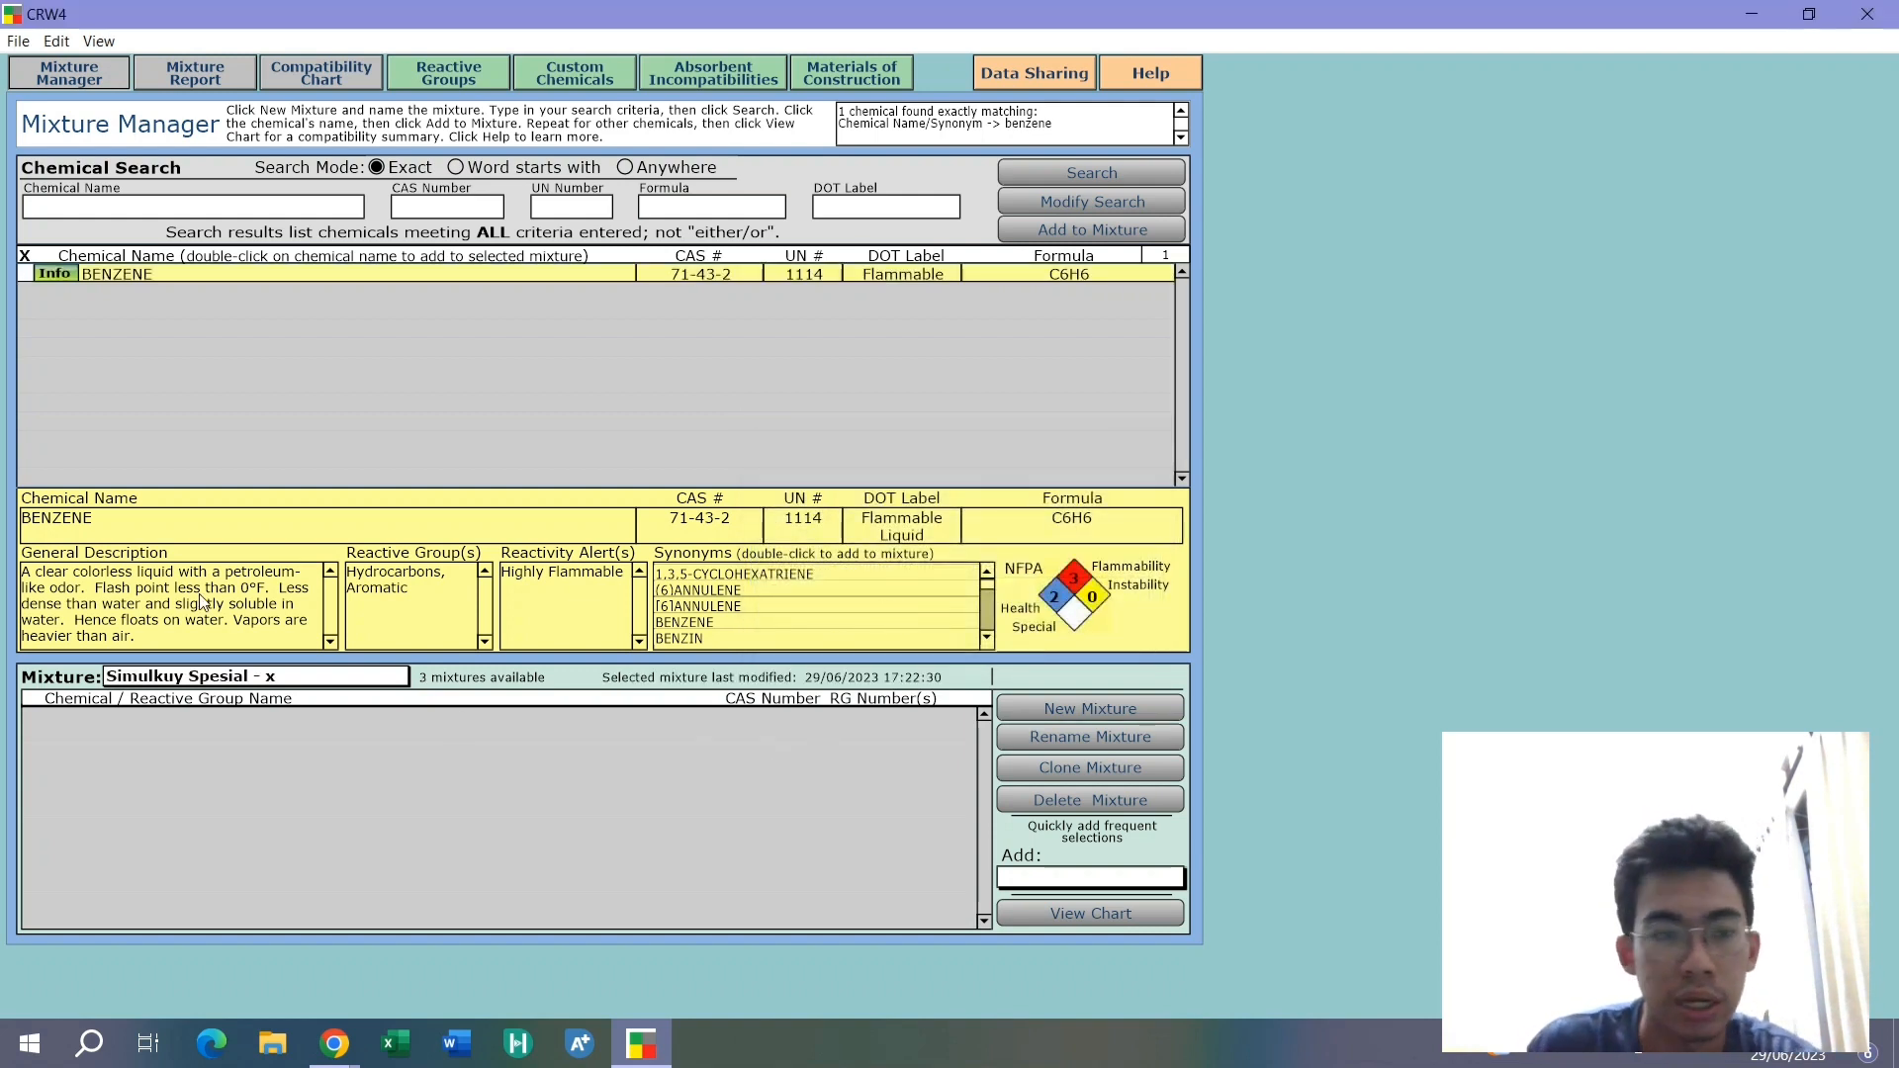
{"action": "double_click", "coordinate": [79, 281]}
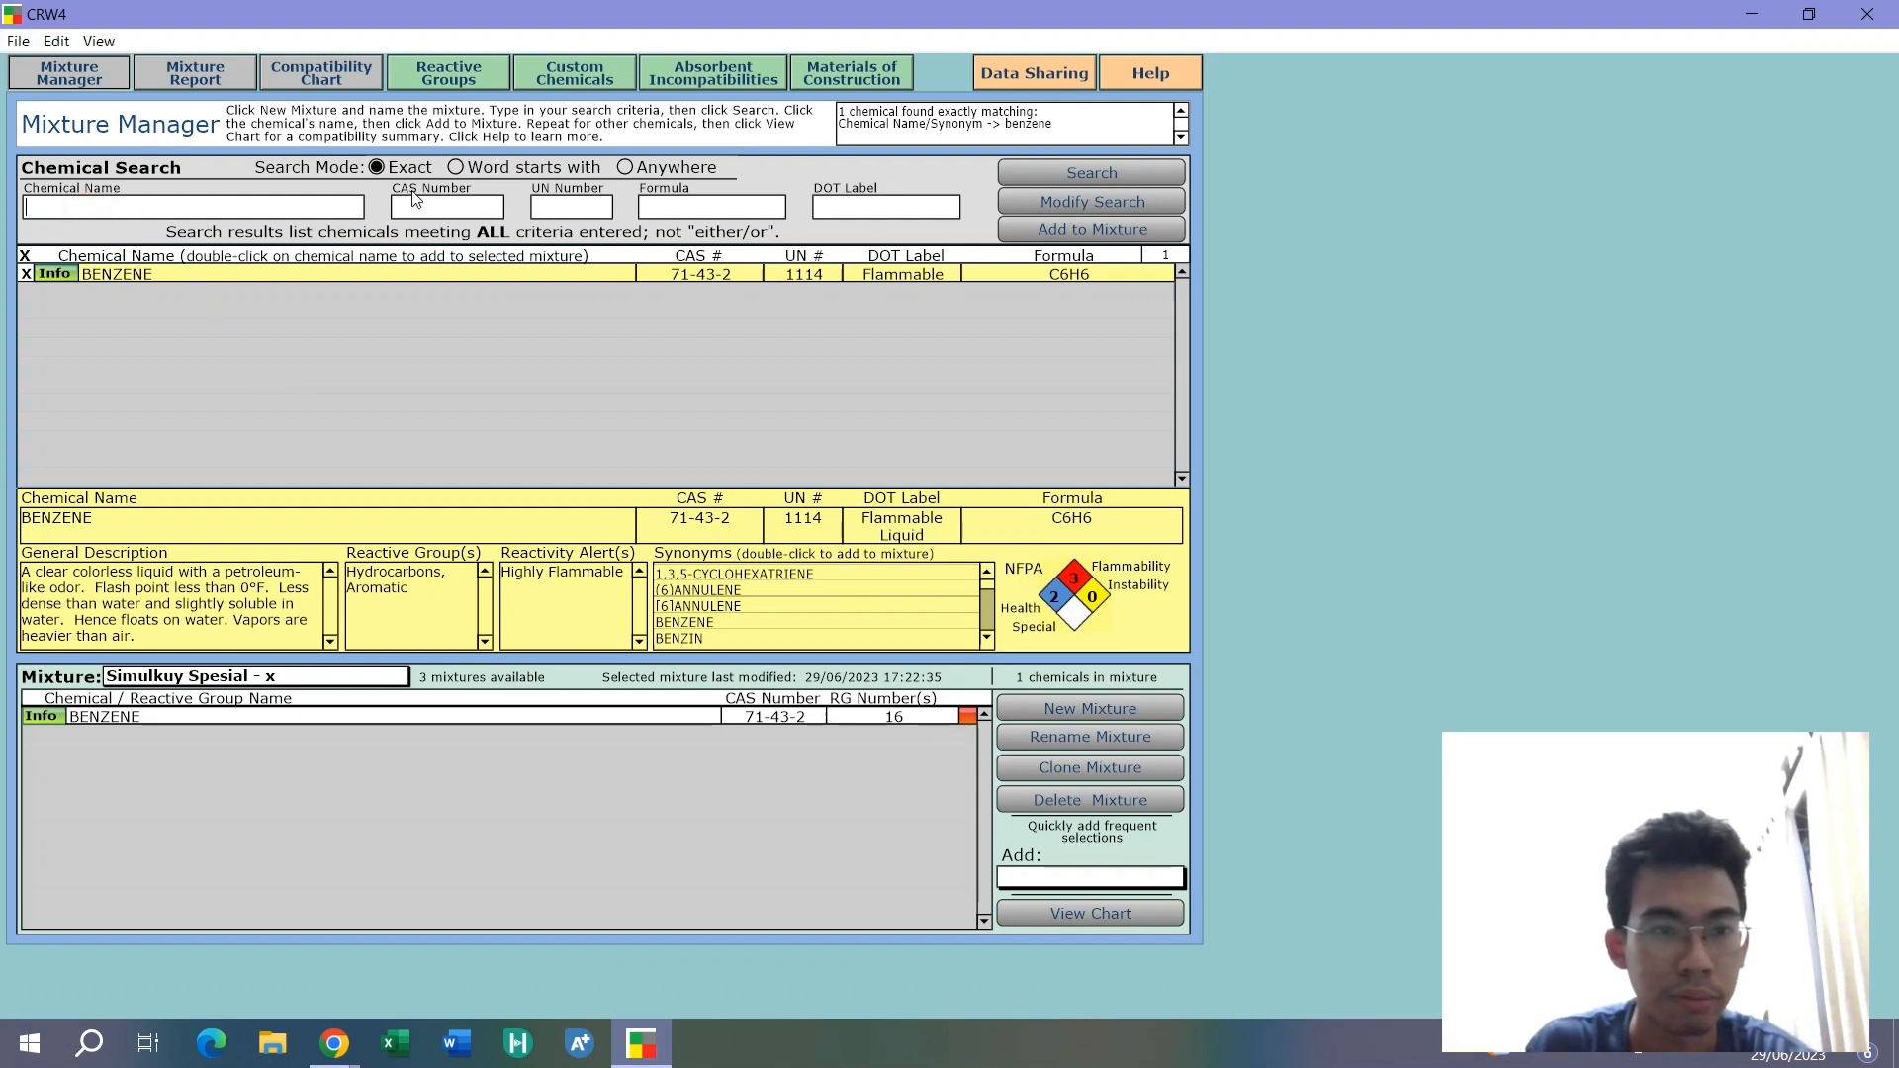
Search for chemicals with a word starting with "acetyl" and add acetyl chloride to the mixture
{"action": "left_click", "coordinate": [457, 167]}
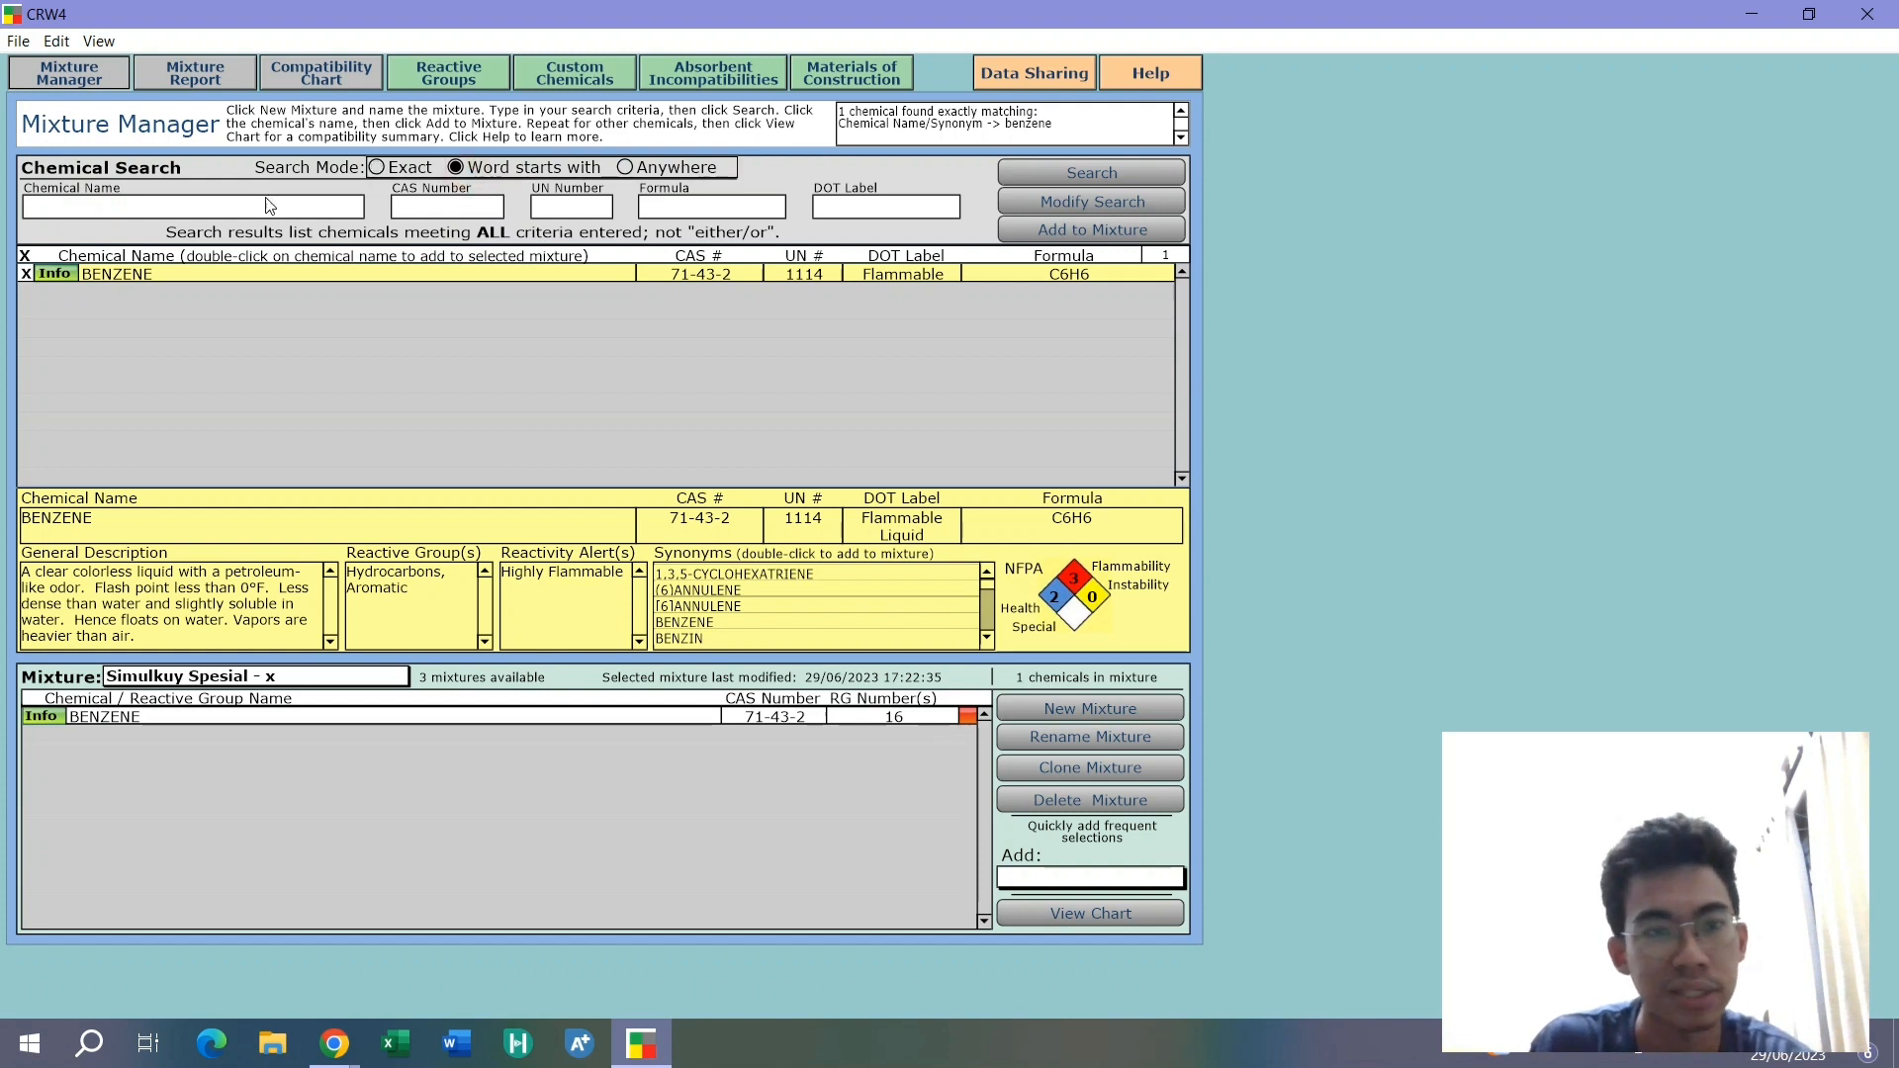
{"action": "left_click", "coordinate": [199, 206]}
{"action": "type", "text": "ace"}
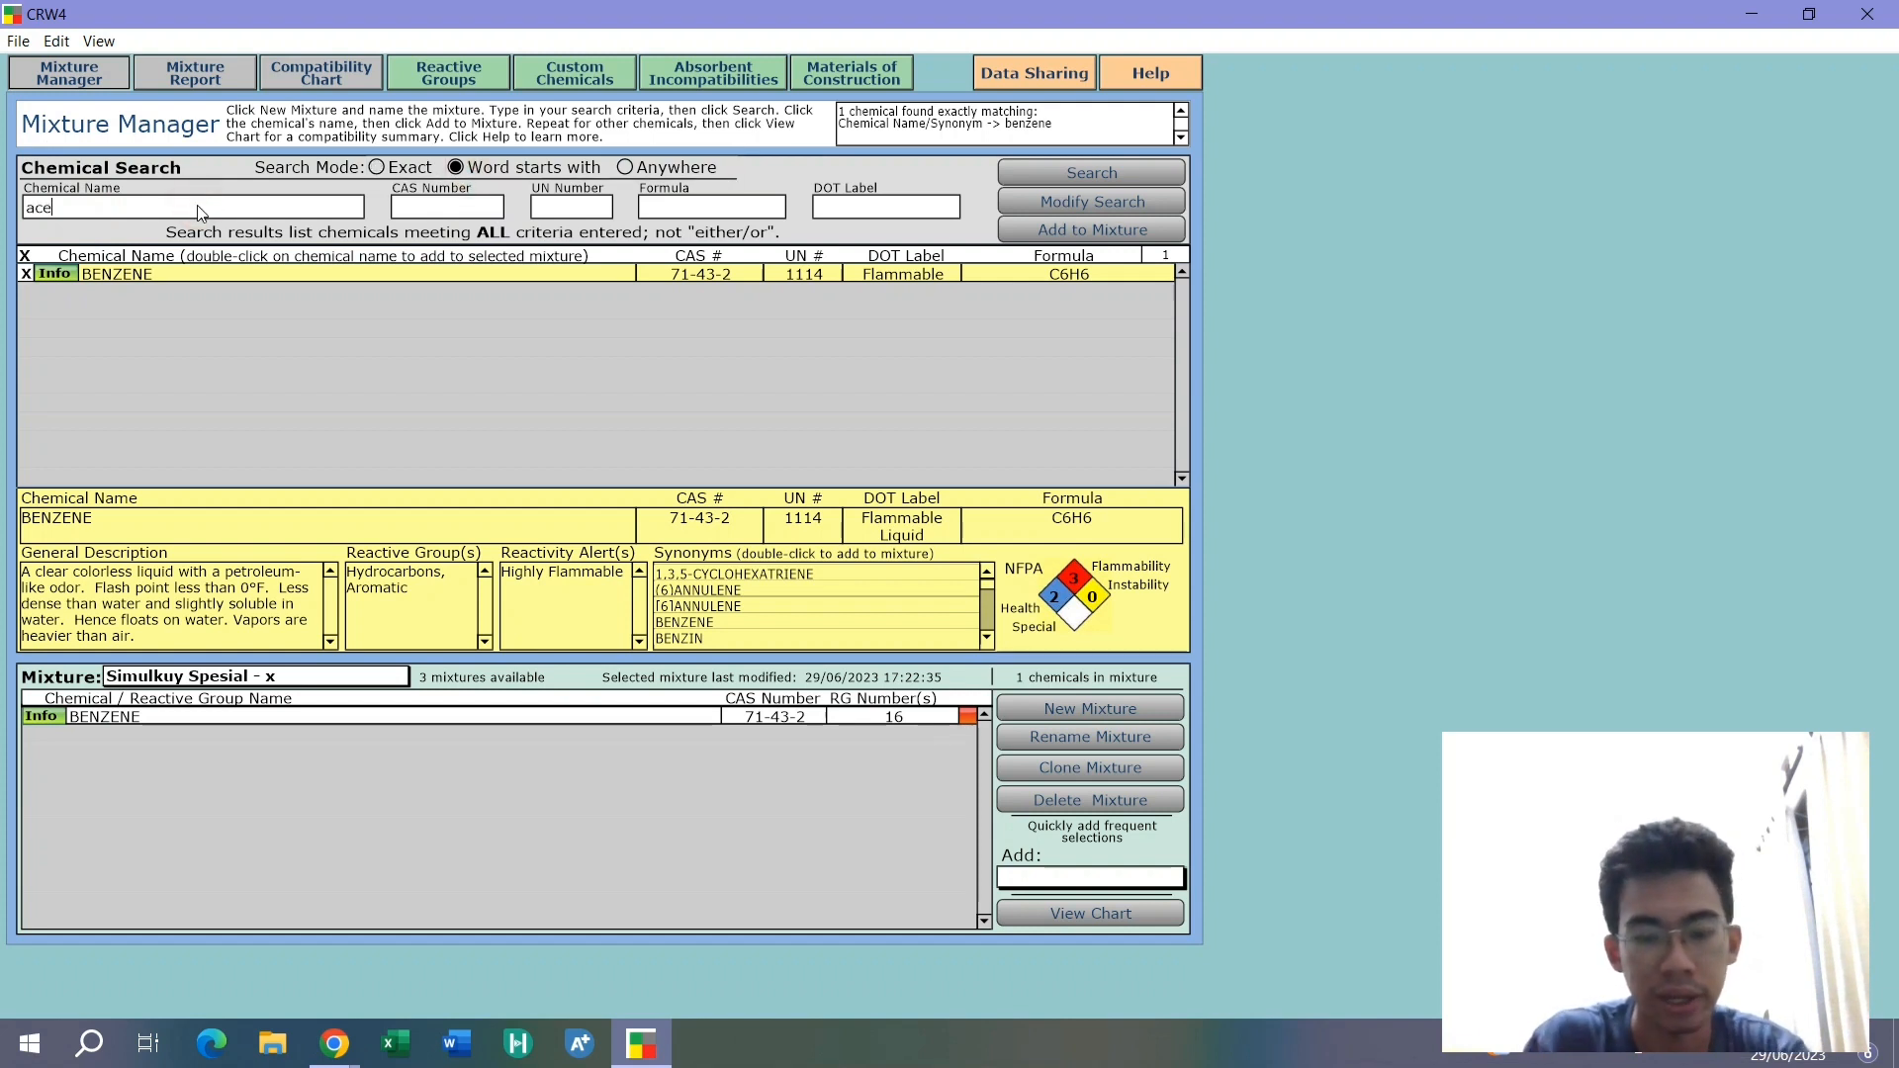
{"action": "type", "text": "tyl"}
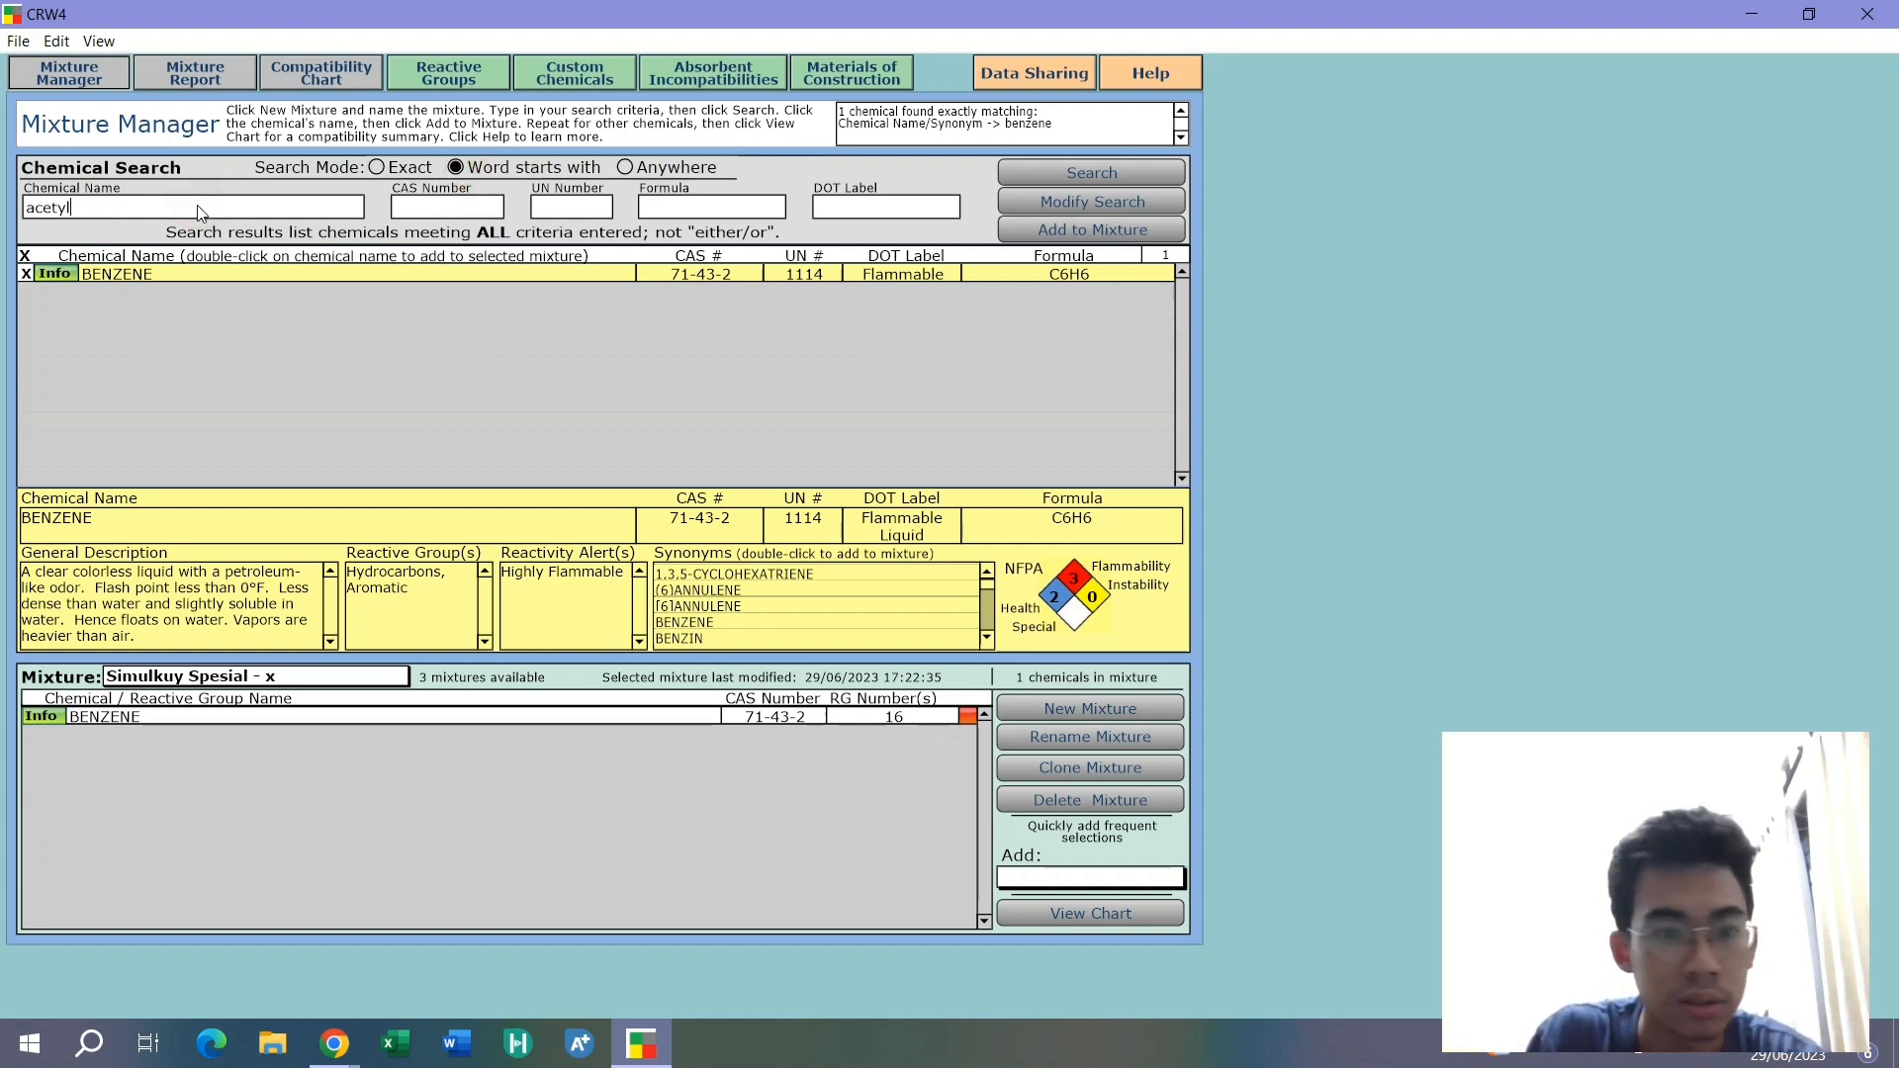
{"action": "key", "text": "Return"}
{"action": "scroll", "coordinate": [247, 351], "scroll_direction": "down", "scroll_amount": 2}
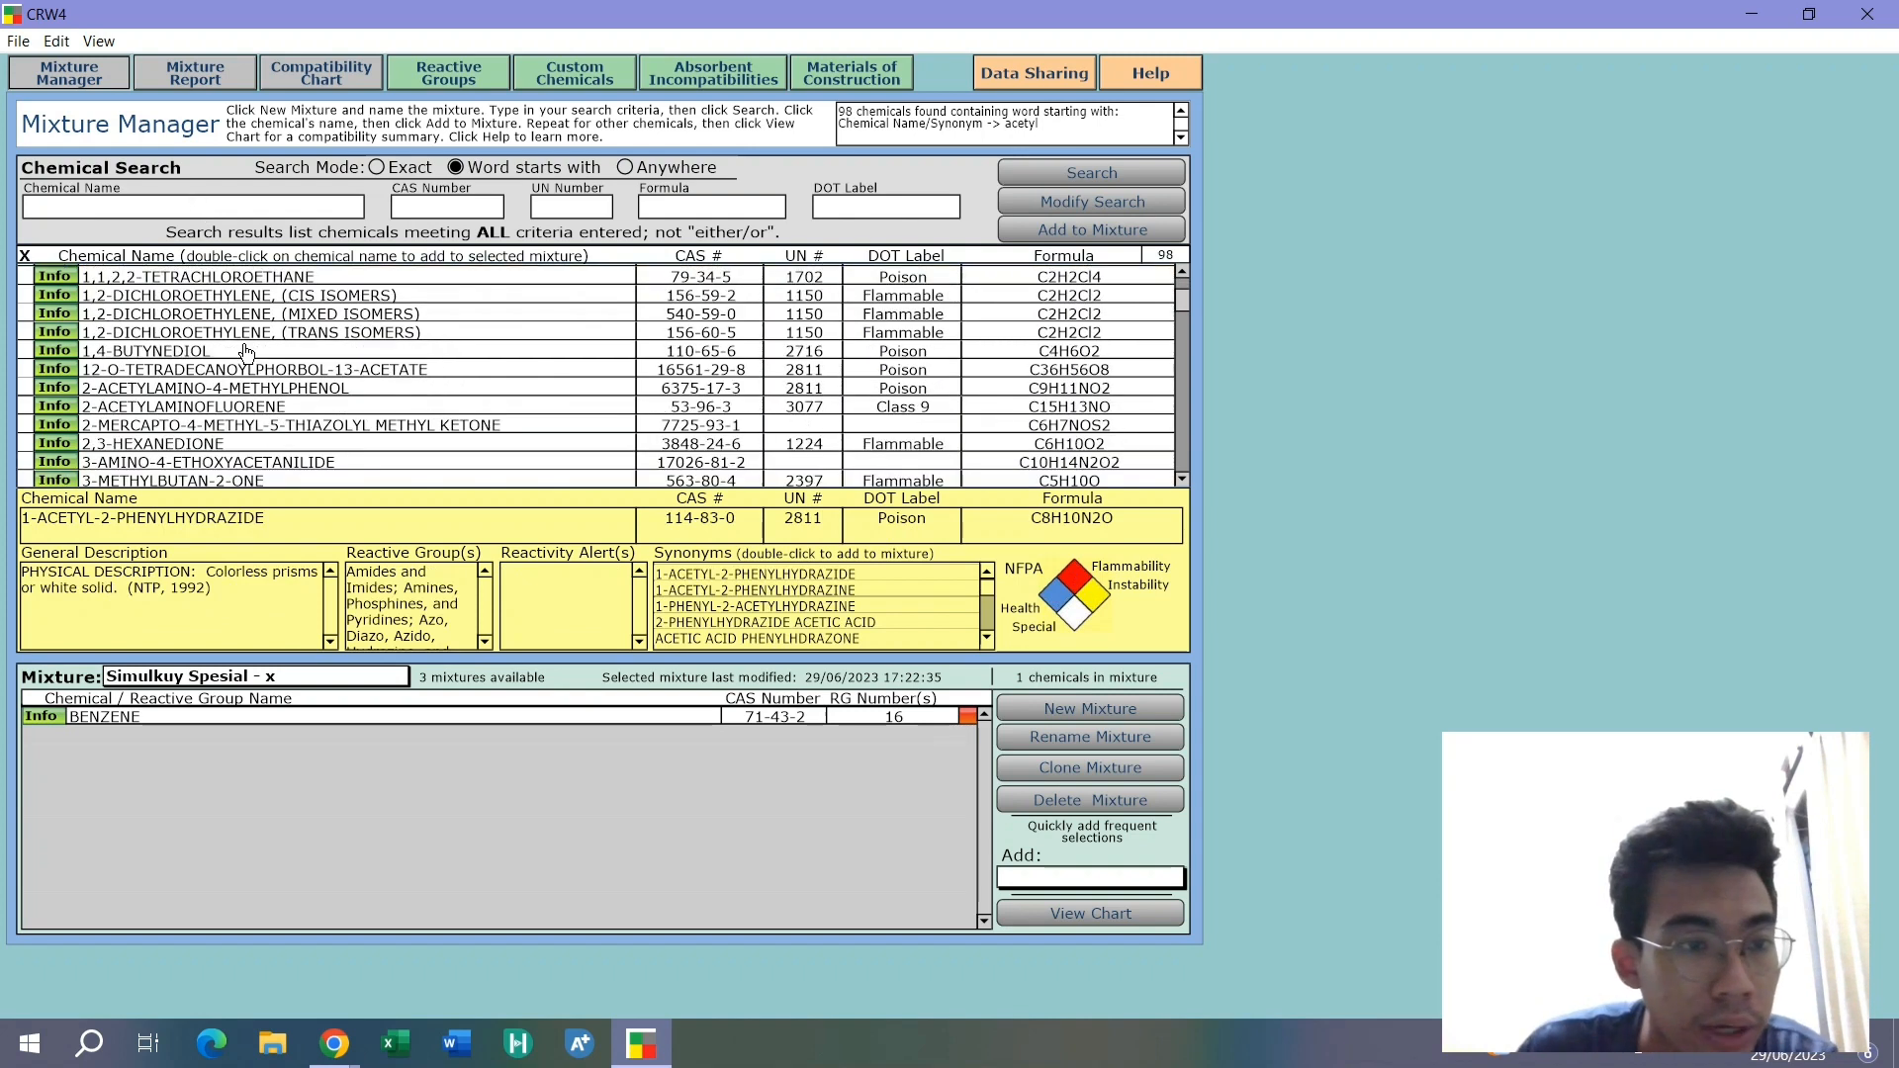
{"action": "scroll", "coordinate": [188, 413], "scroll_direction": "down", "scroll_amount": 8}
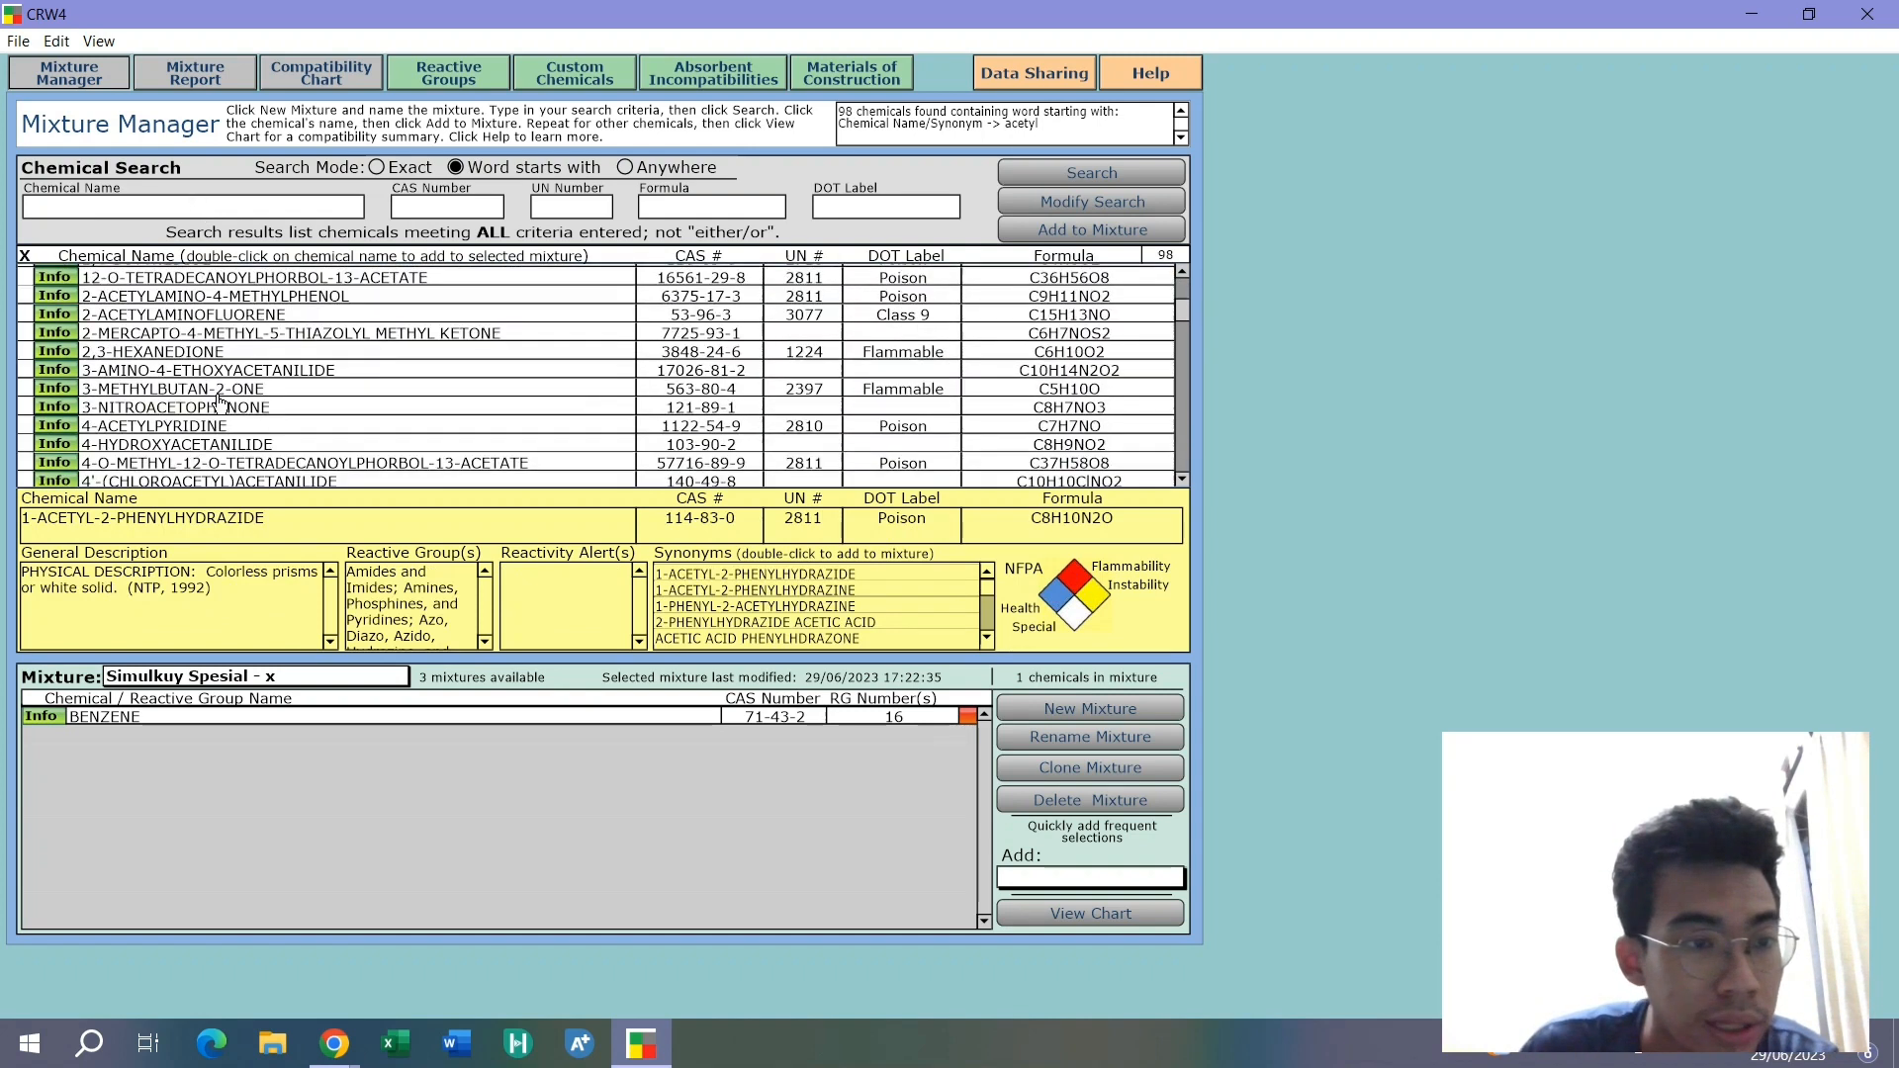
{"action": "double_click", "coordinate": [186, 453]}
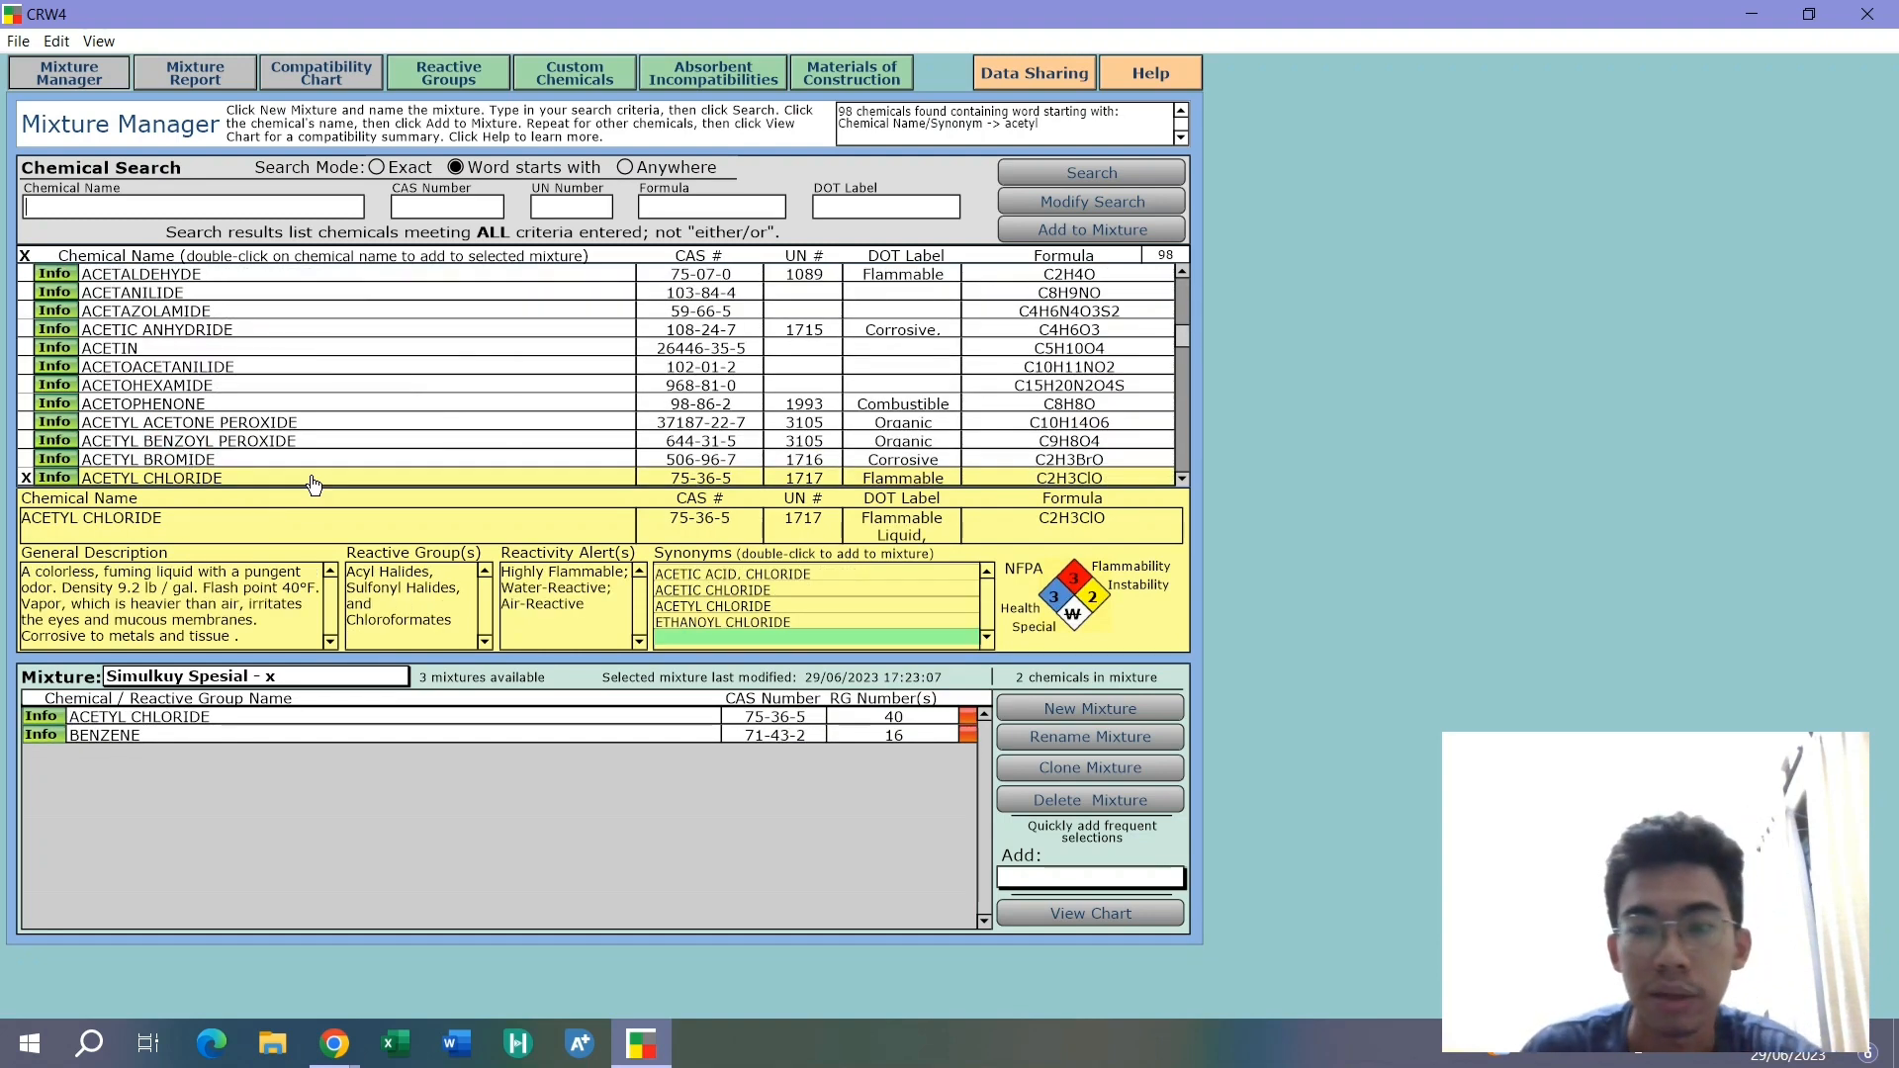
Search for chemicals with a word starting with "diethyl" and add diethyl ether to the mixture
{"action": "left_click", "coordinate": [180, 204]}
{"action": "type", "text": "diethyl"}
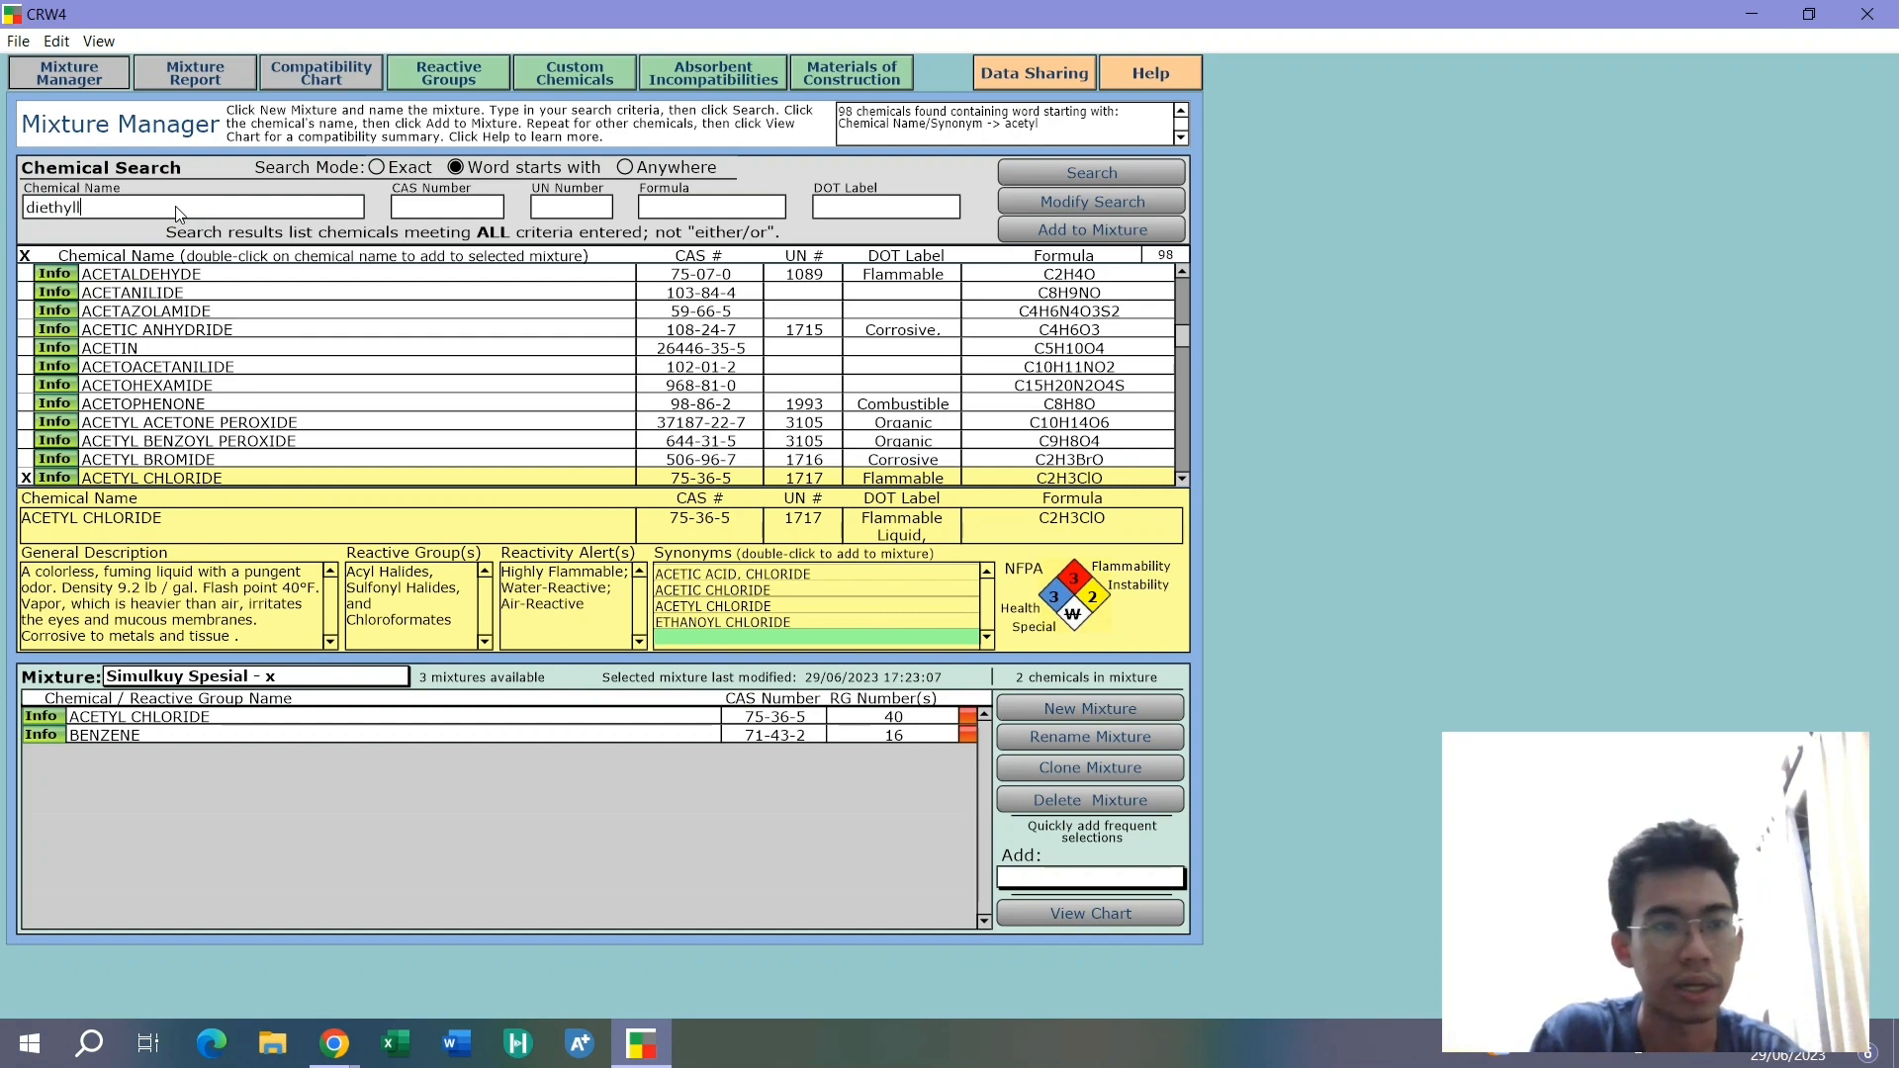
{"action": "key", "text": "Return"}
{"action": "scroll", "coordinate": [220, 379], "scroll_direction": "down", "scroll_amount": 6}
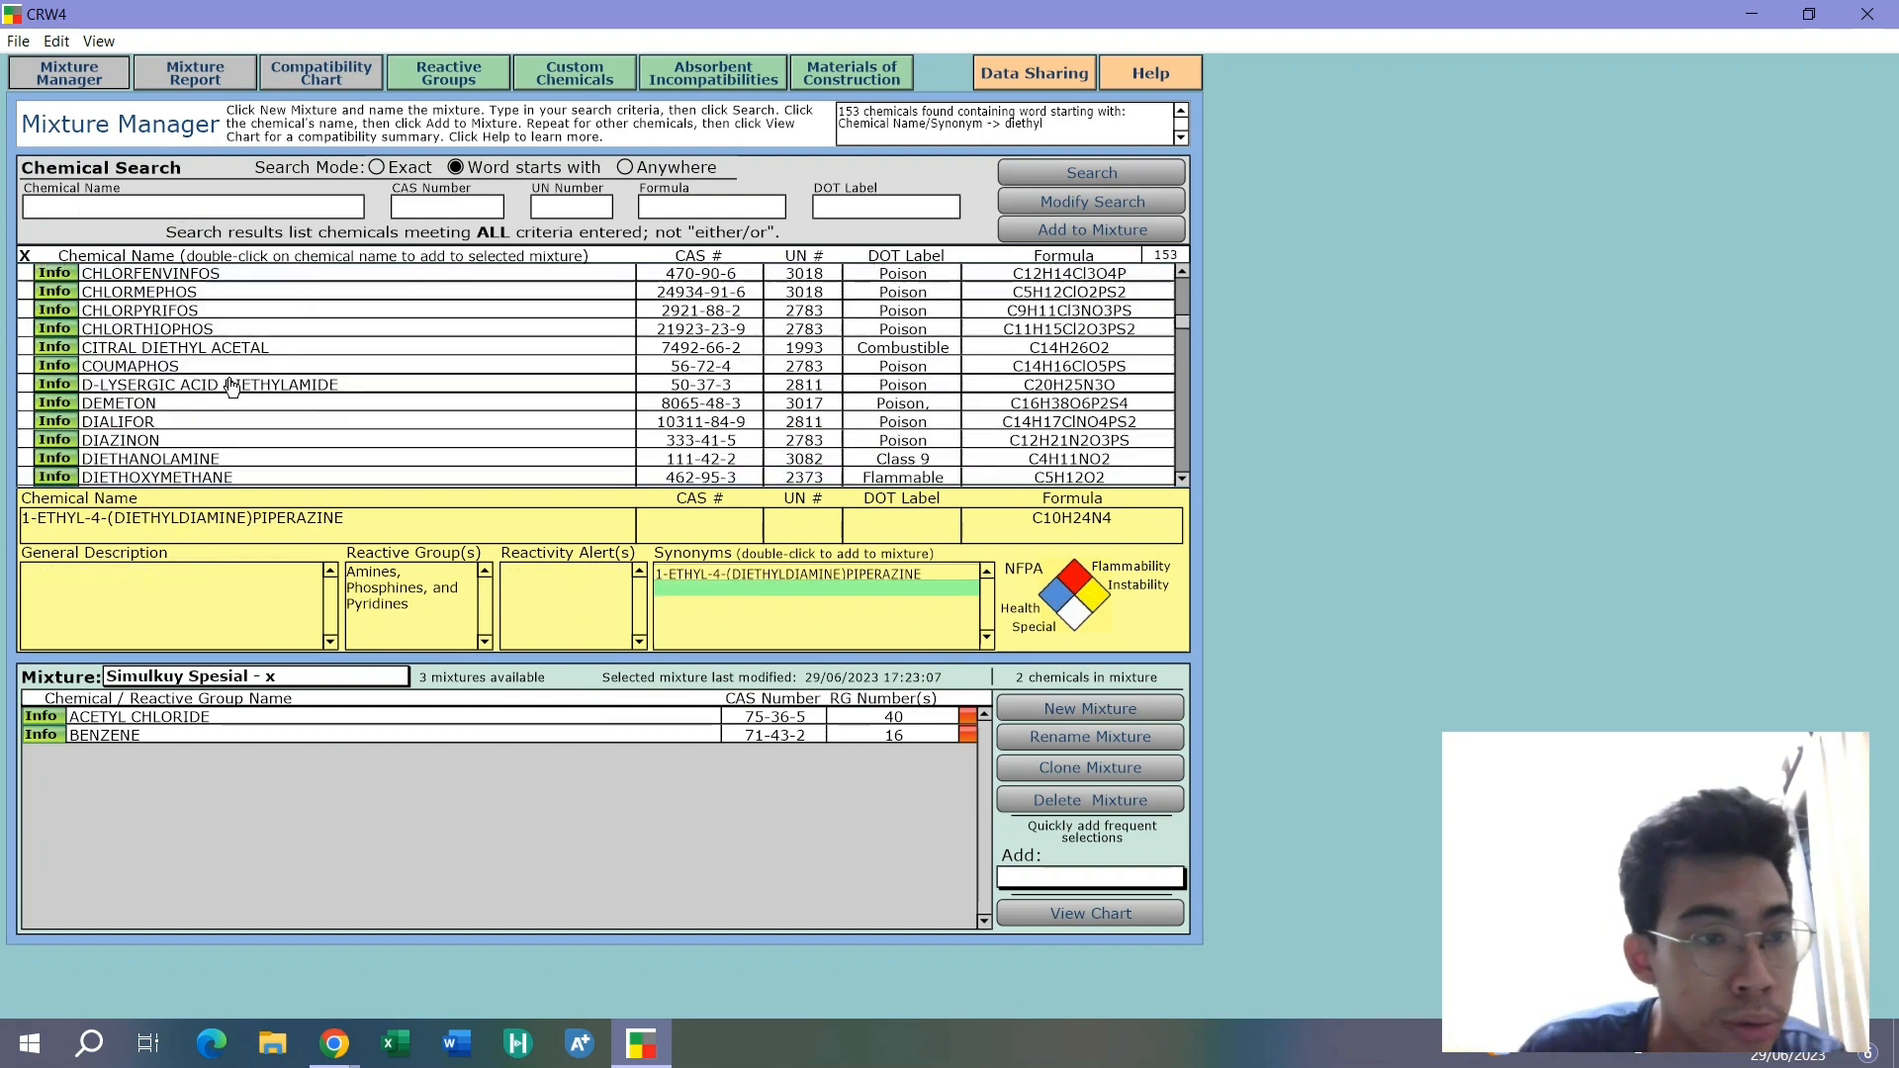
{"action": "scroll", "coordinate": [218, 466], "scroll_direction": "down", "scroll_amount": 1}
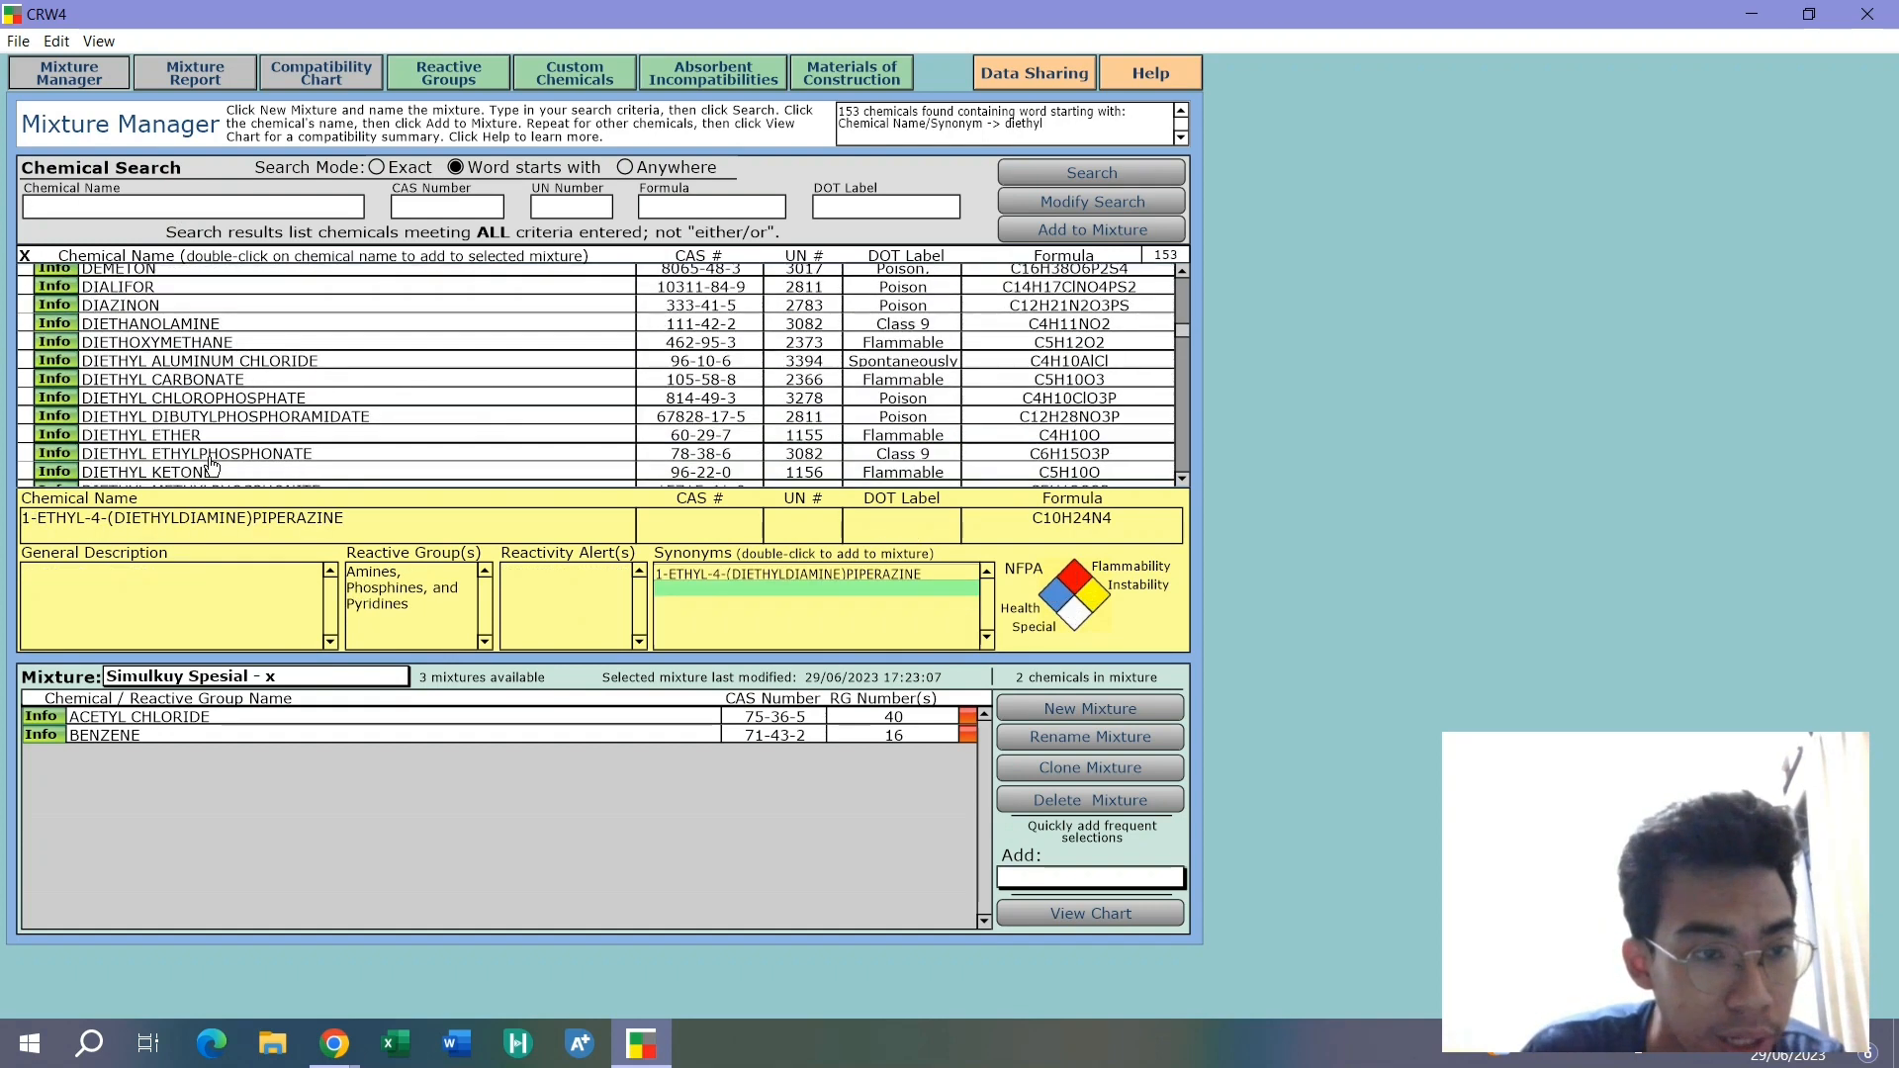
{"action": "left_click", "coordinate": [178, 437]}
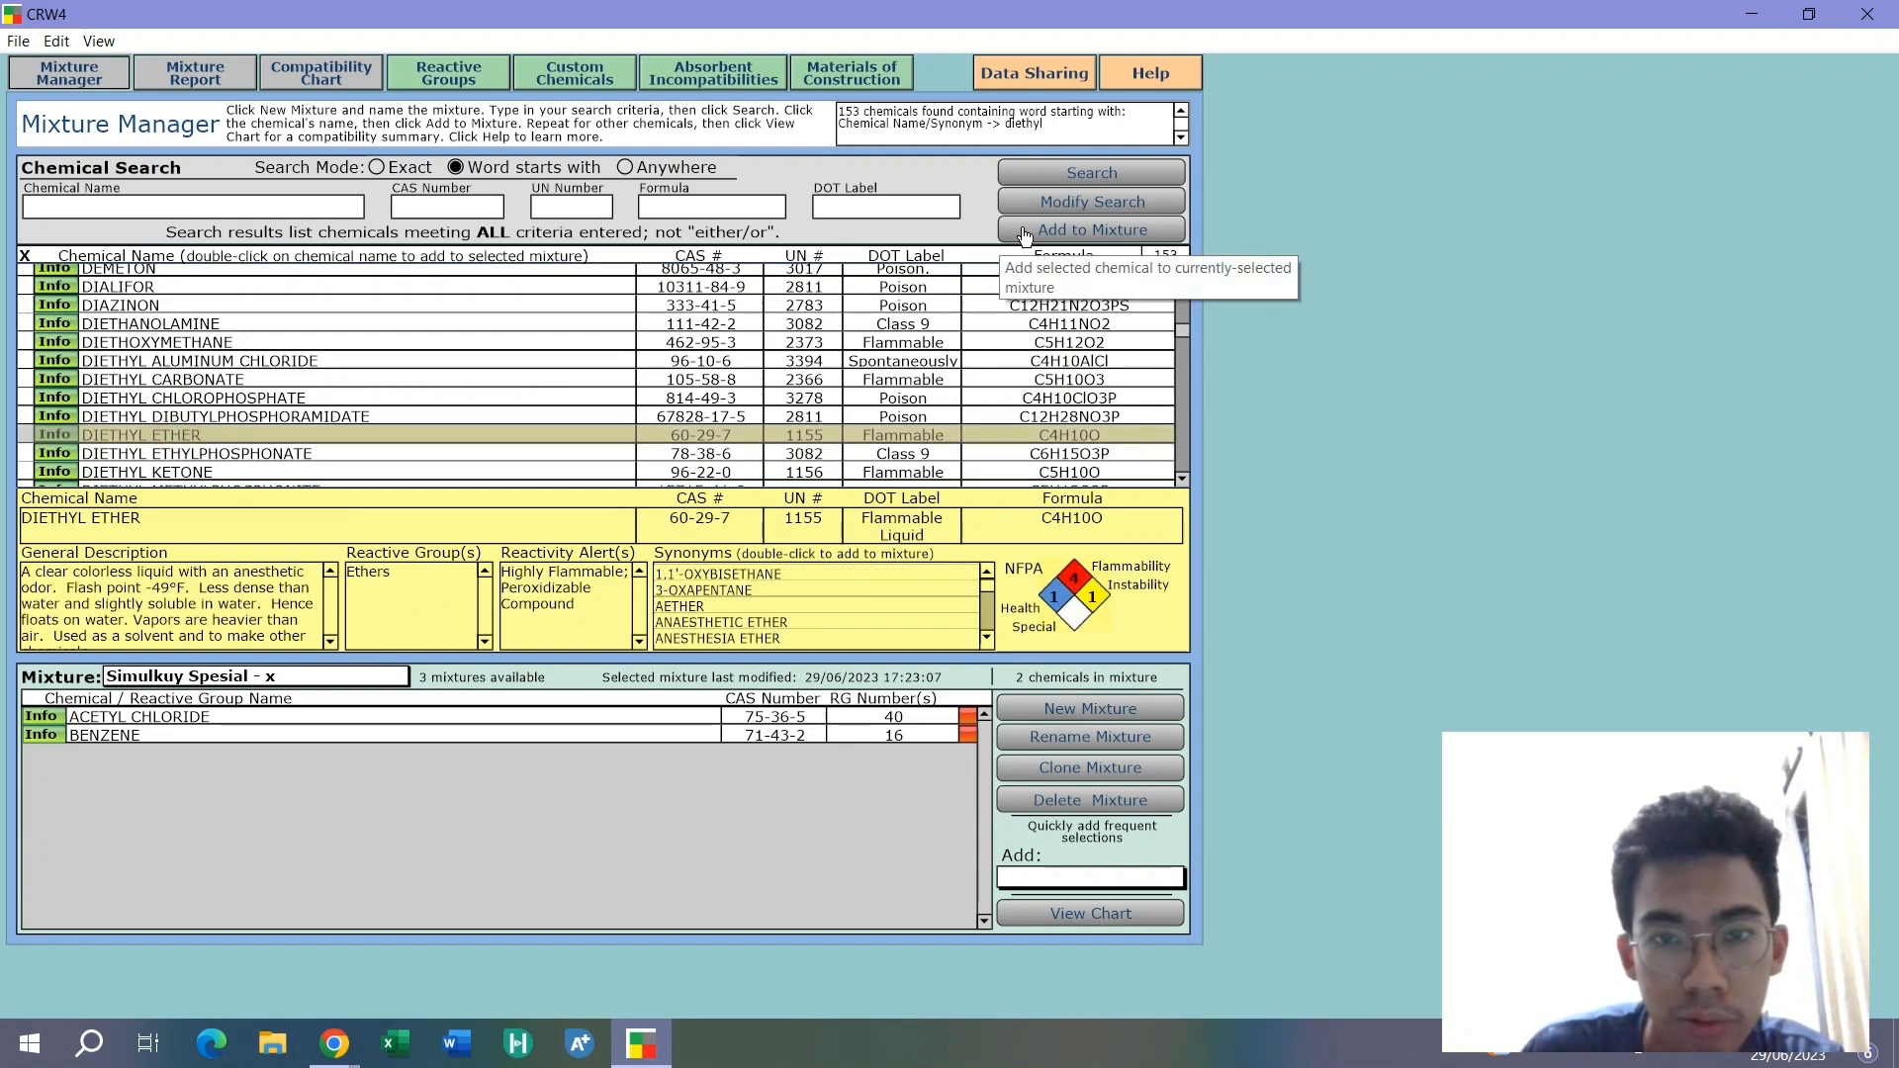
{"action": "left_click", "coordinate": [1088, 229]}
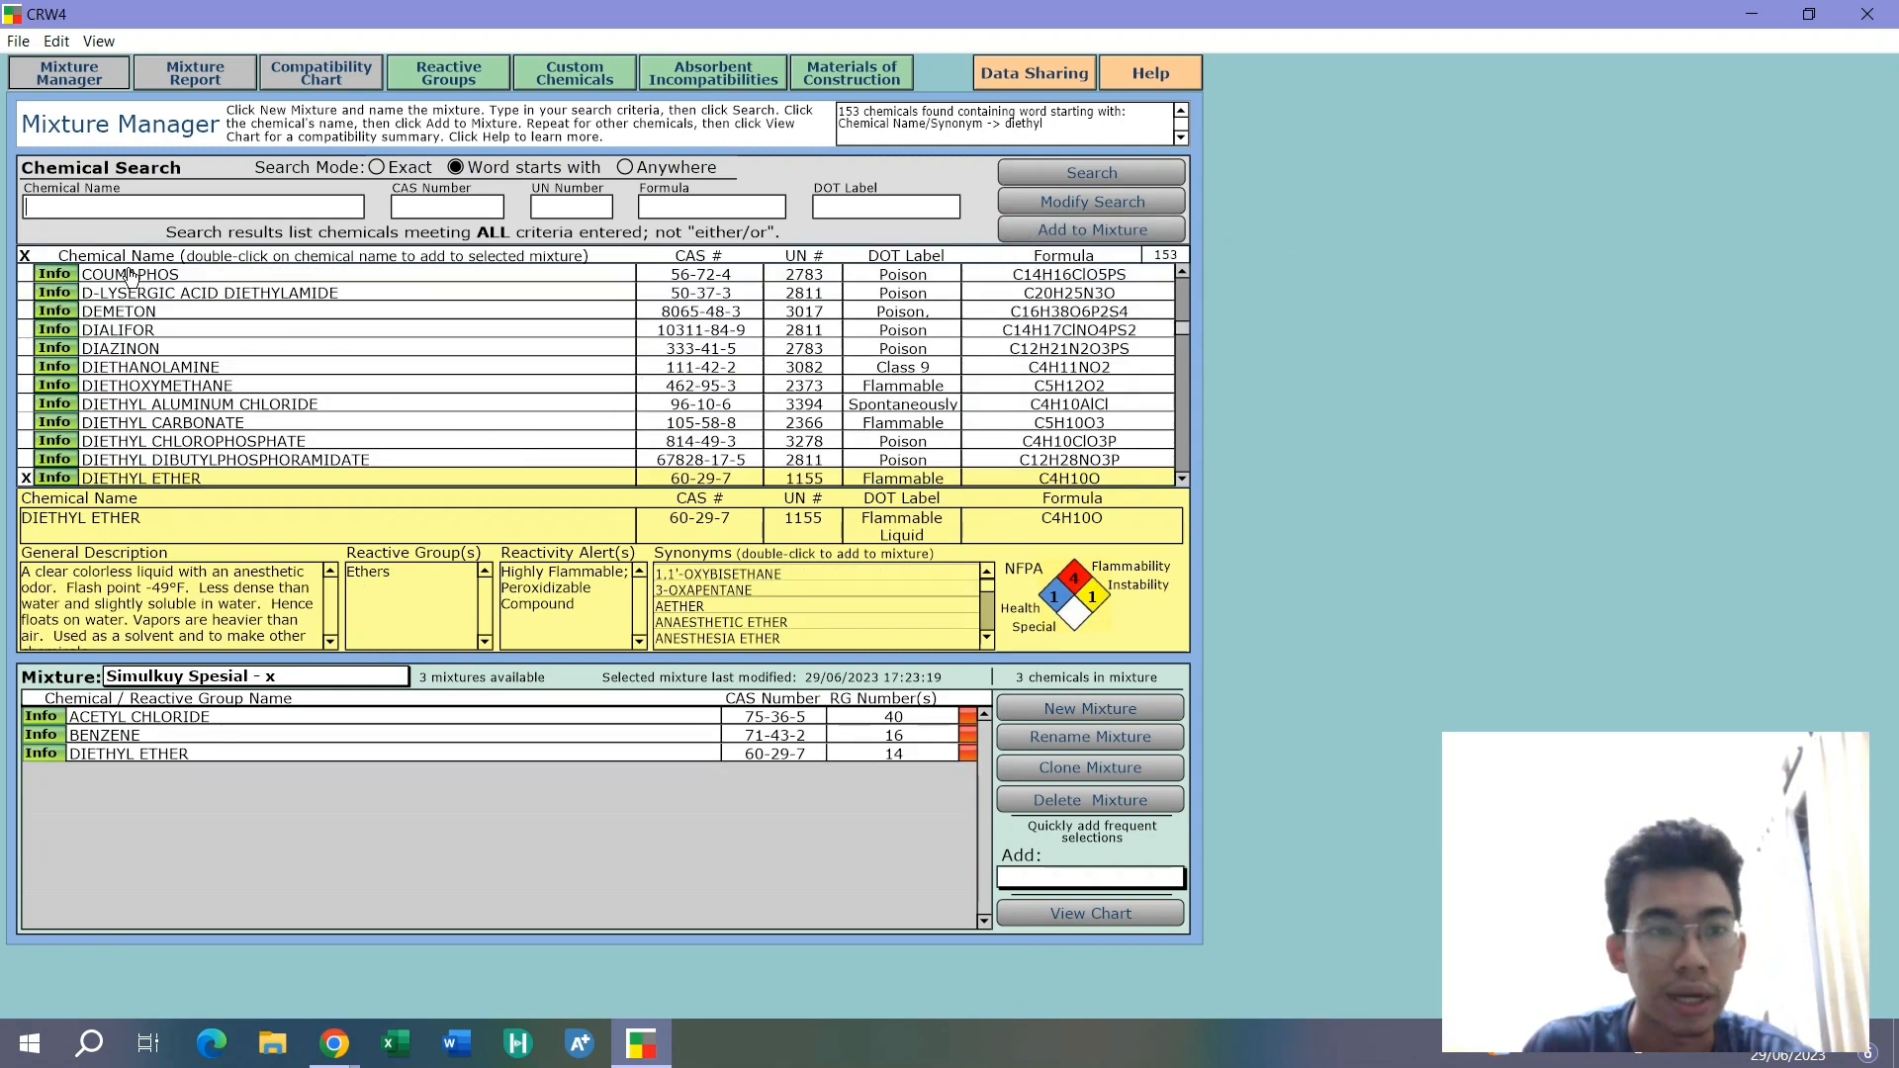
Search for "sodium hydroxide" and add the solid sodium hydroxide entry to the mixture
{"action": "type", "text": "so"}
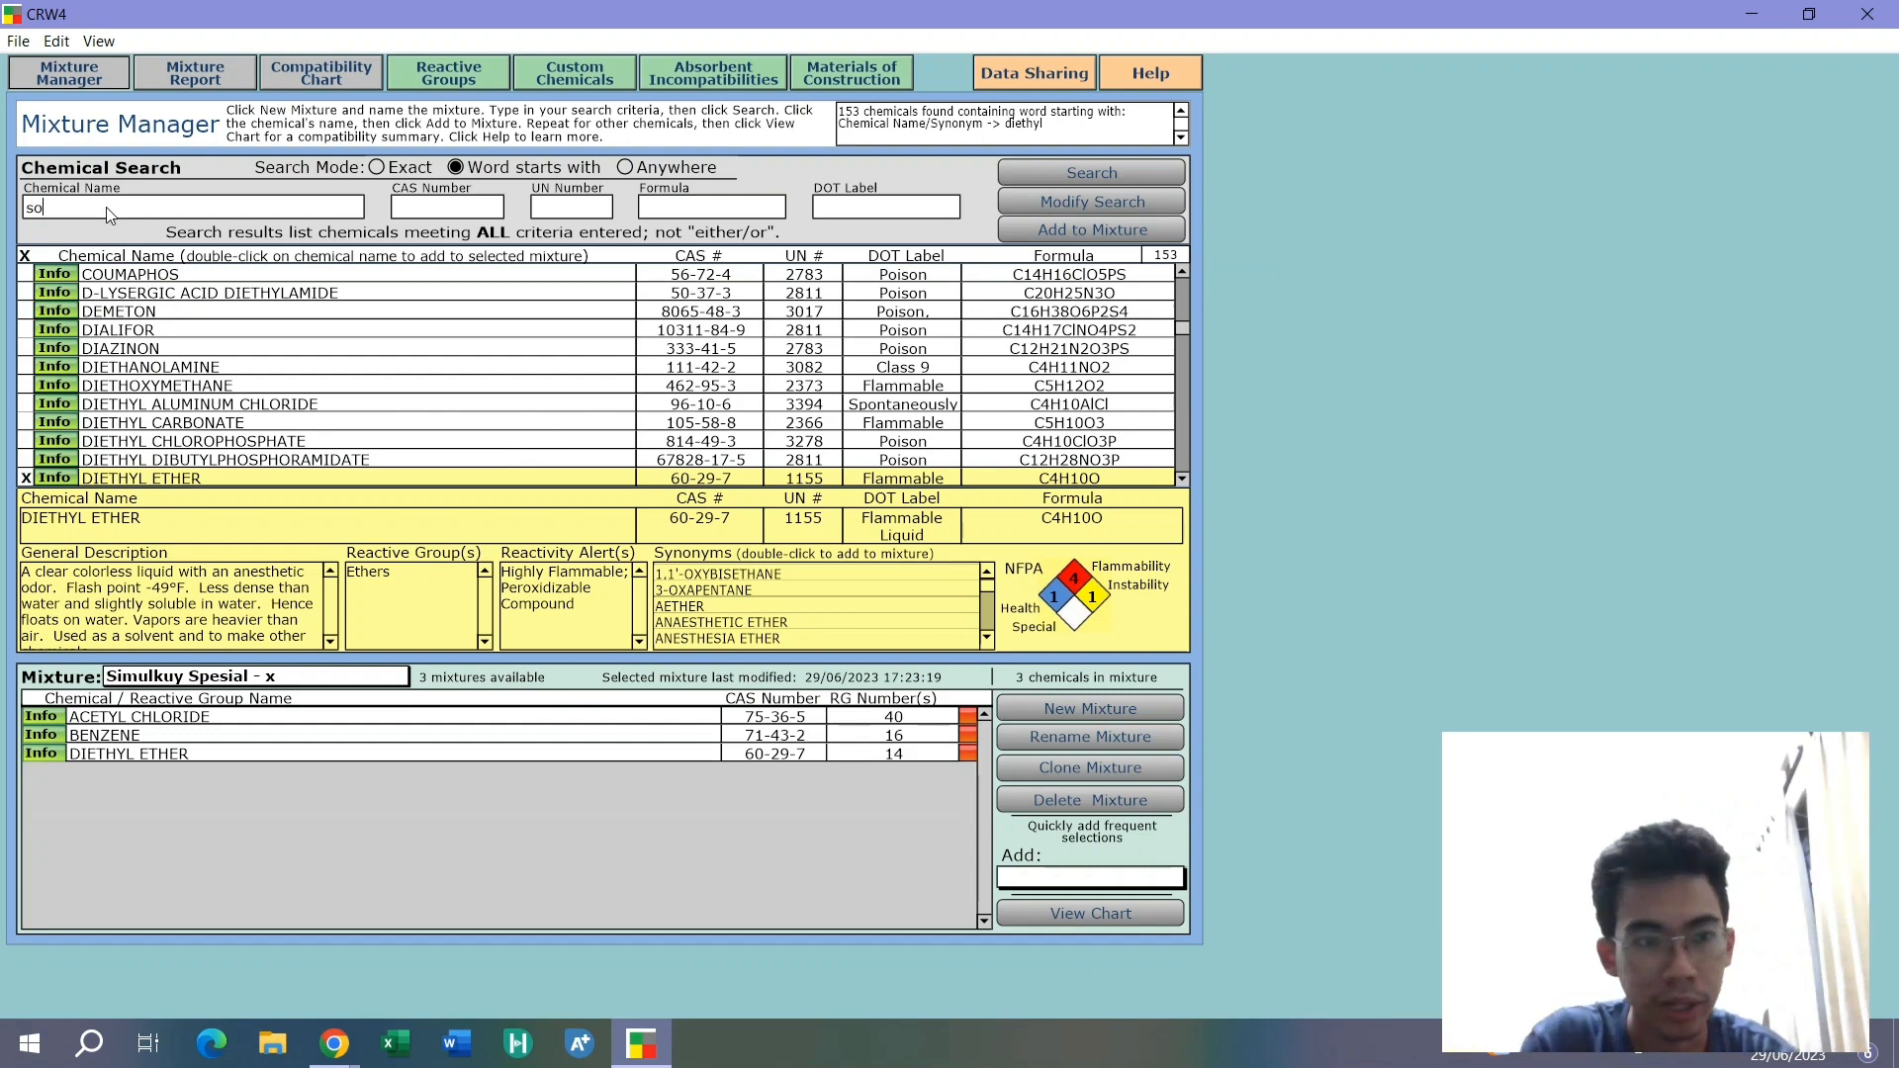
{"action": "type", "text": "dium hydroxide"}
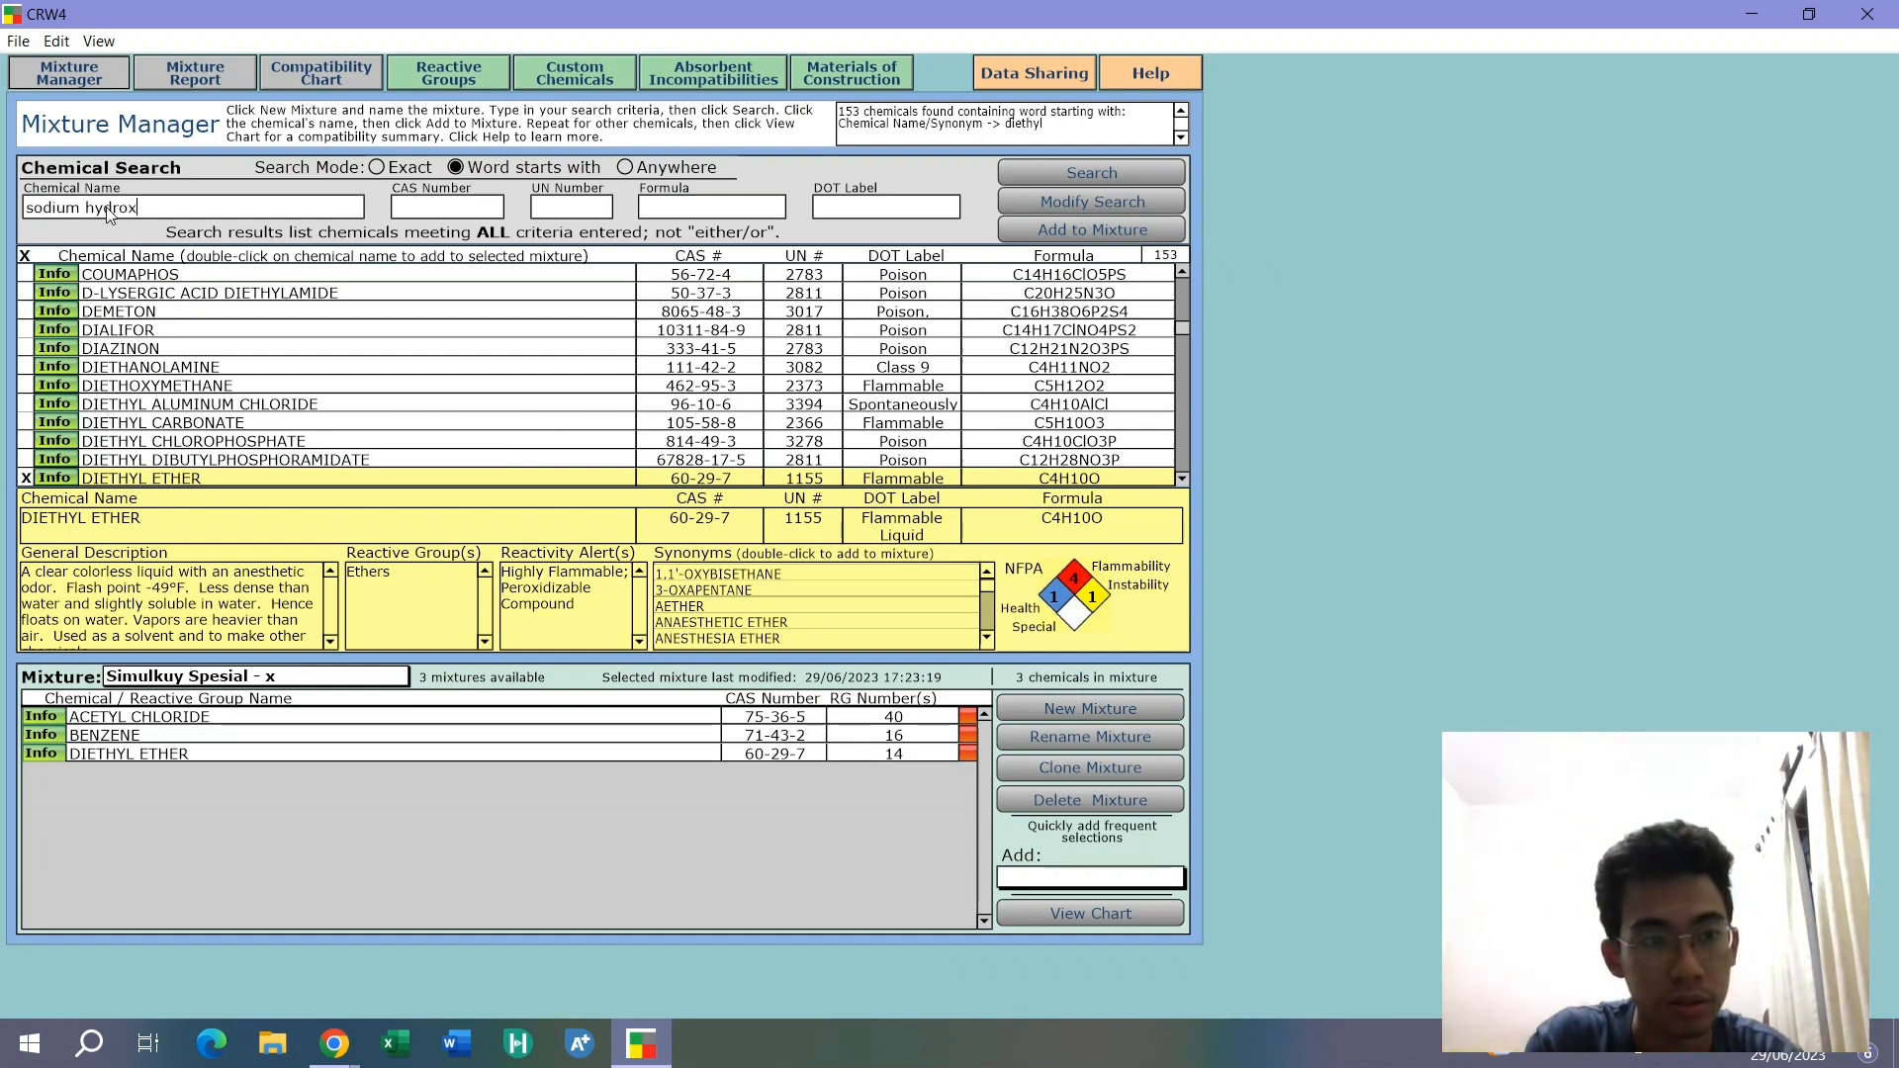
{"action": "key", "text": "Return"}
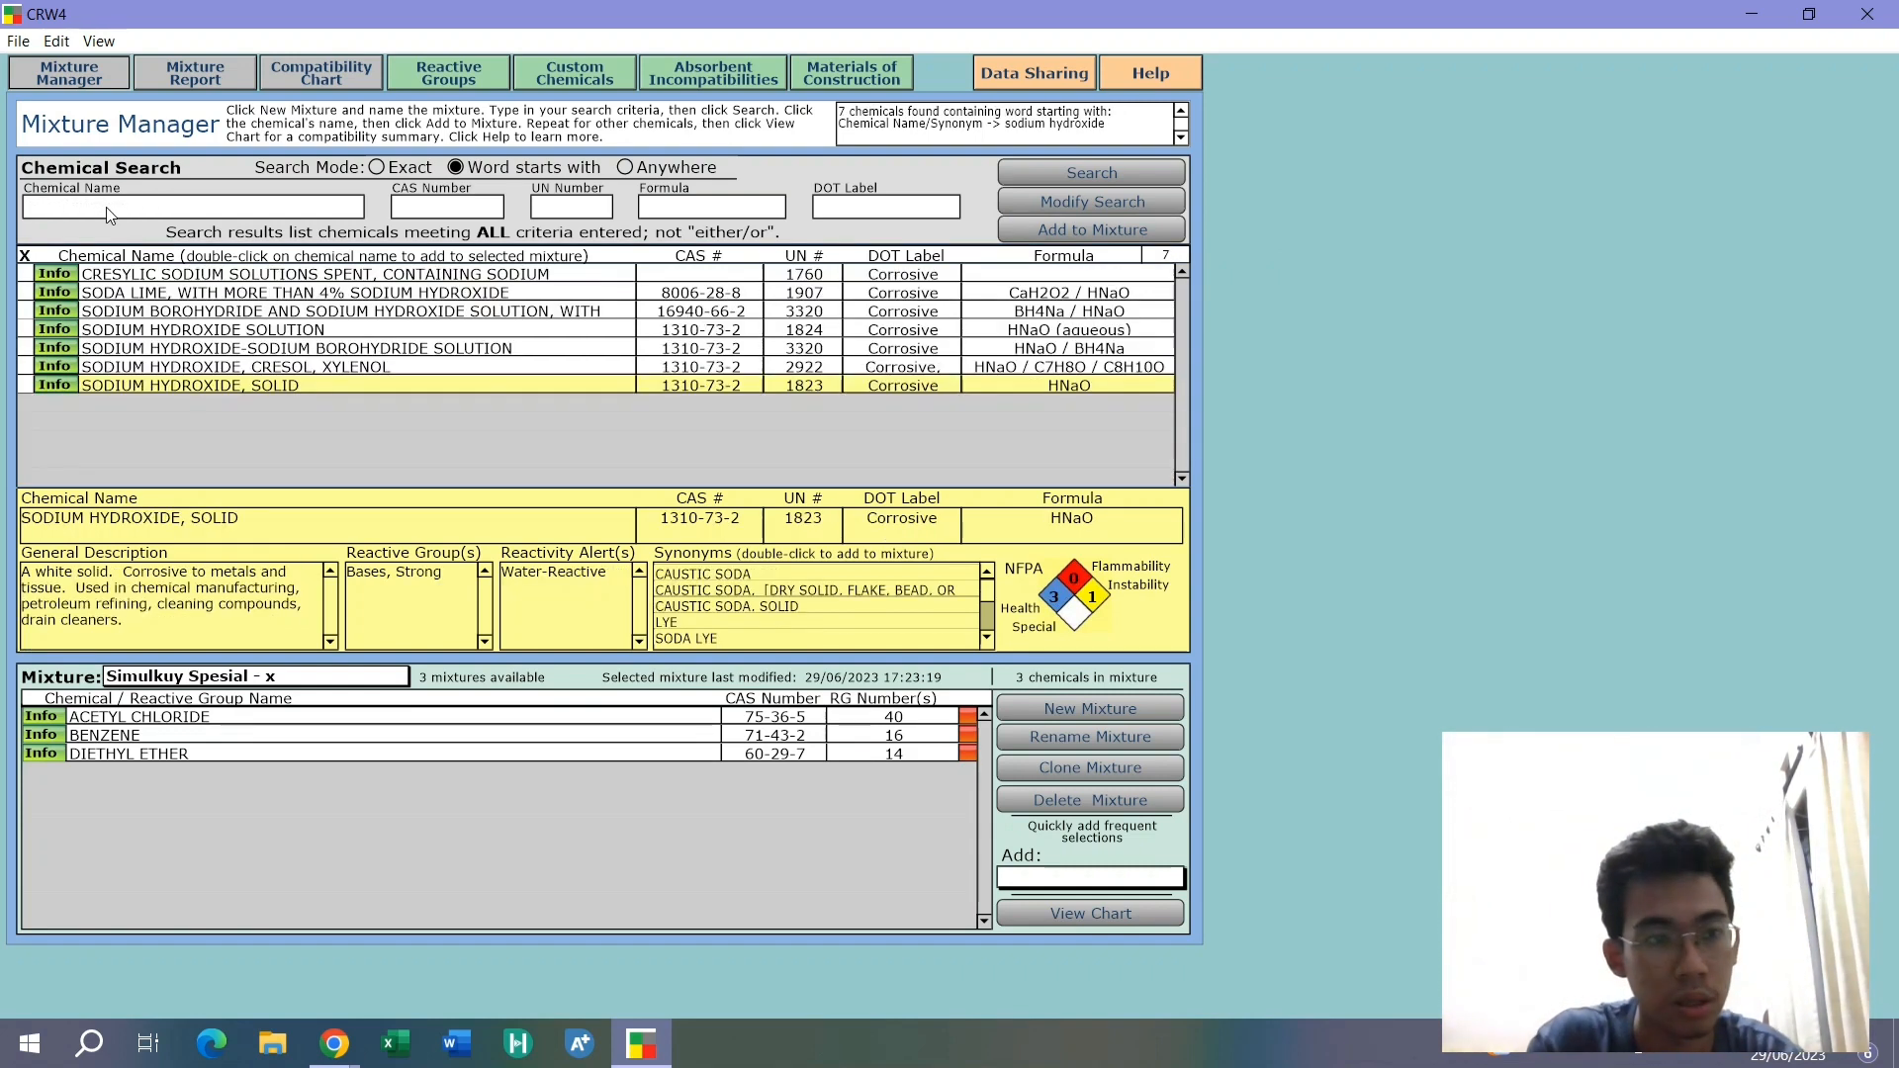
{"action": "double_click", "coordinate": [215, 388]}
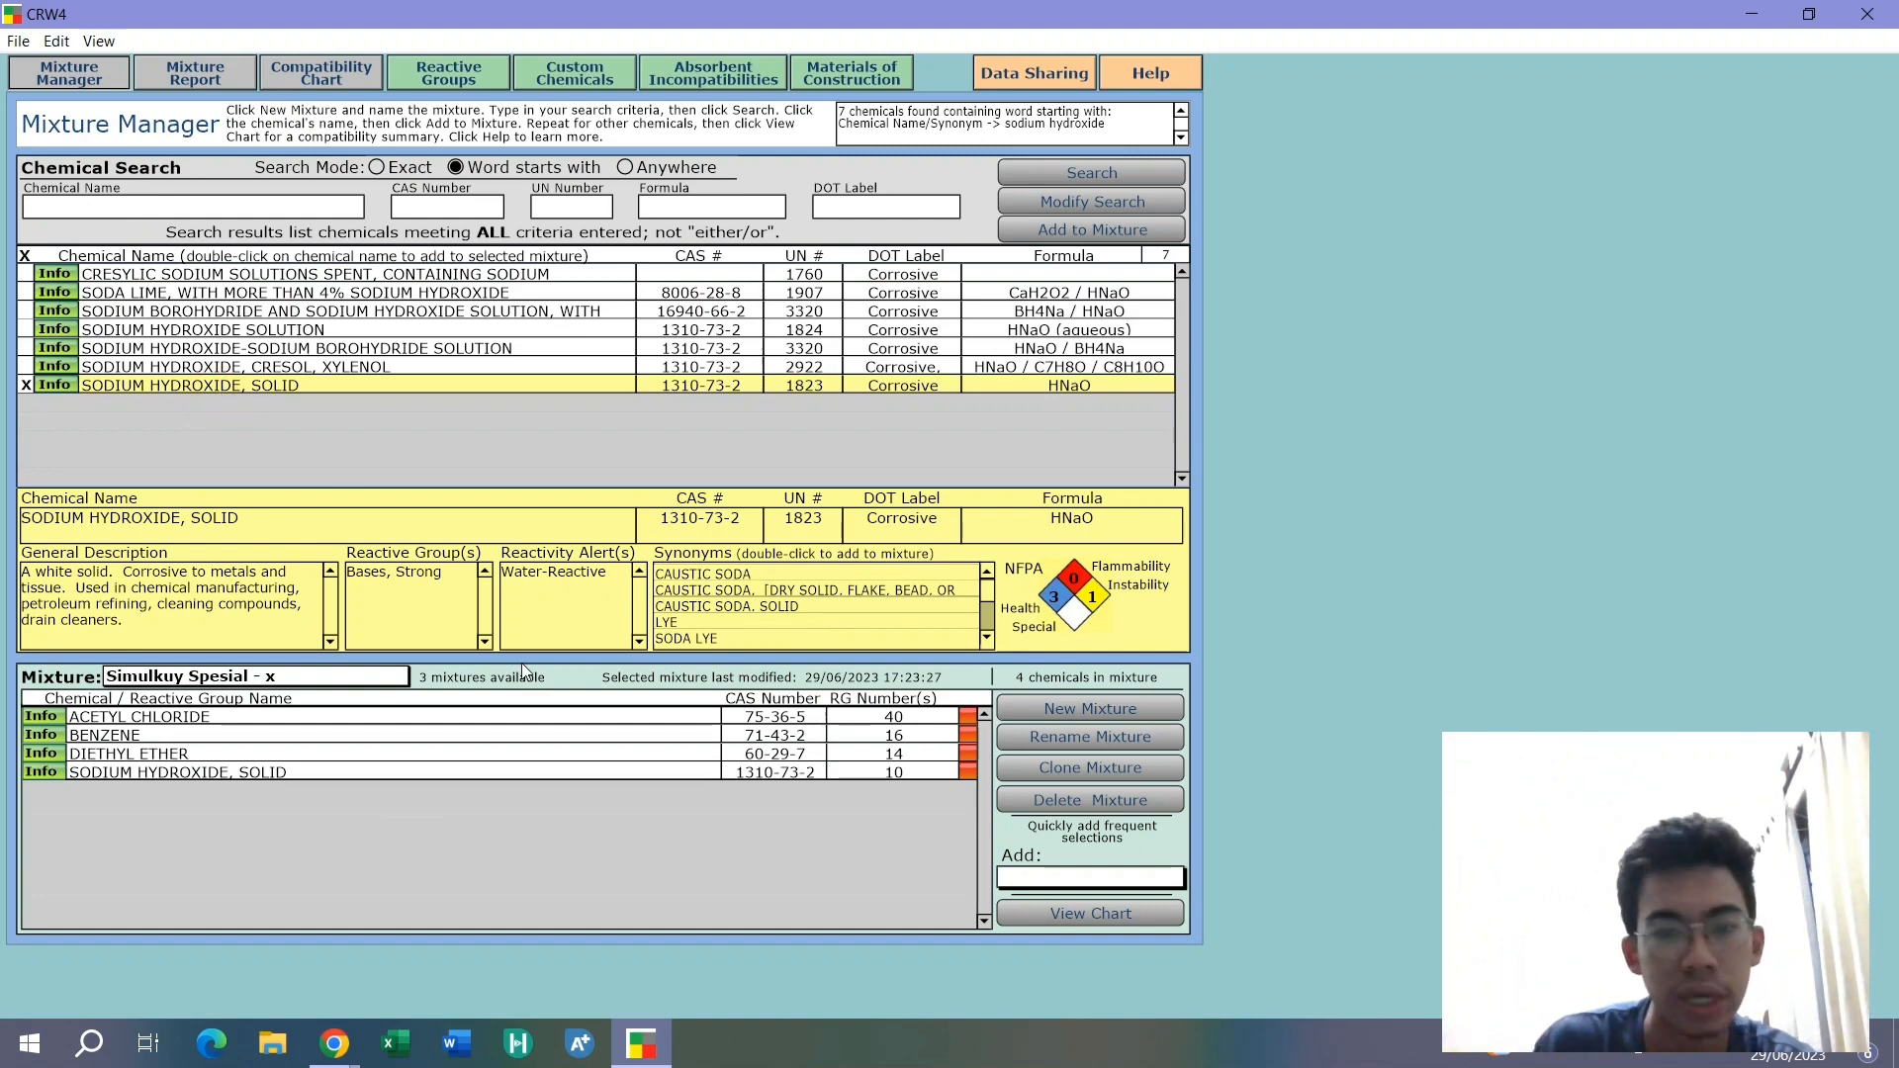
{"action": "left_click", "coordinate": [414, 882]}
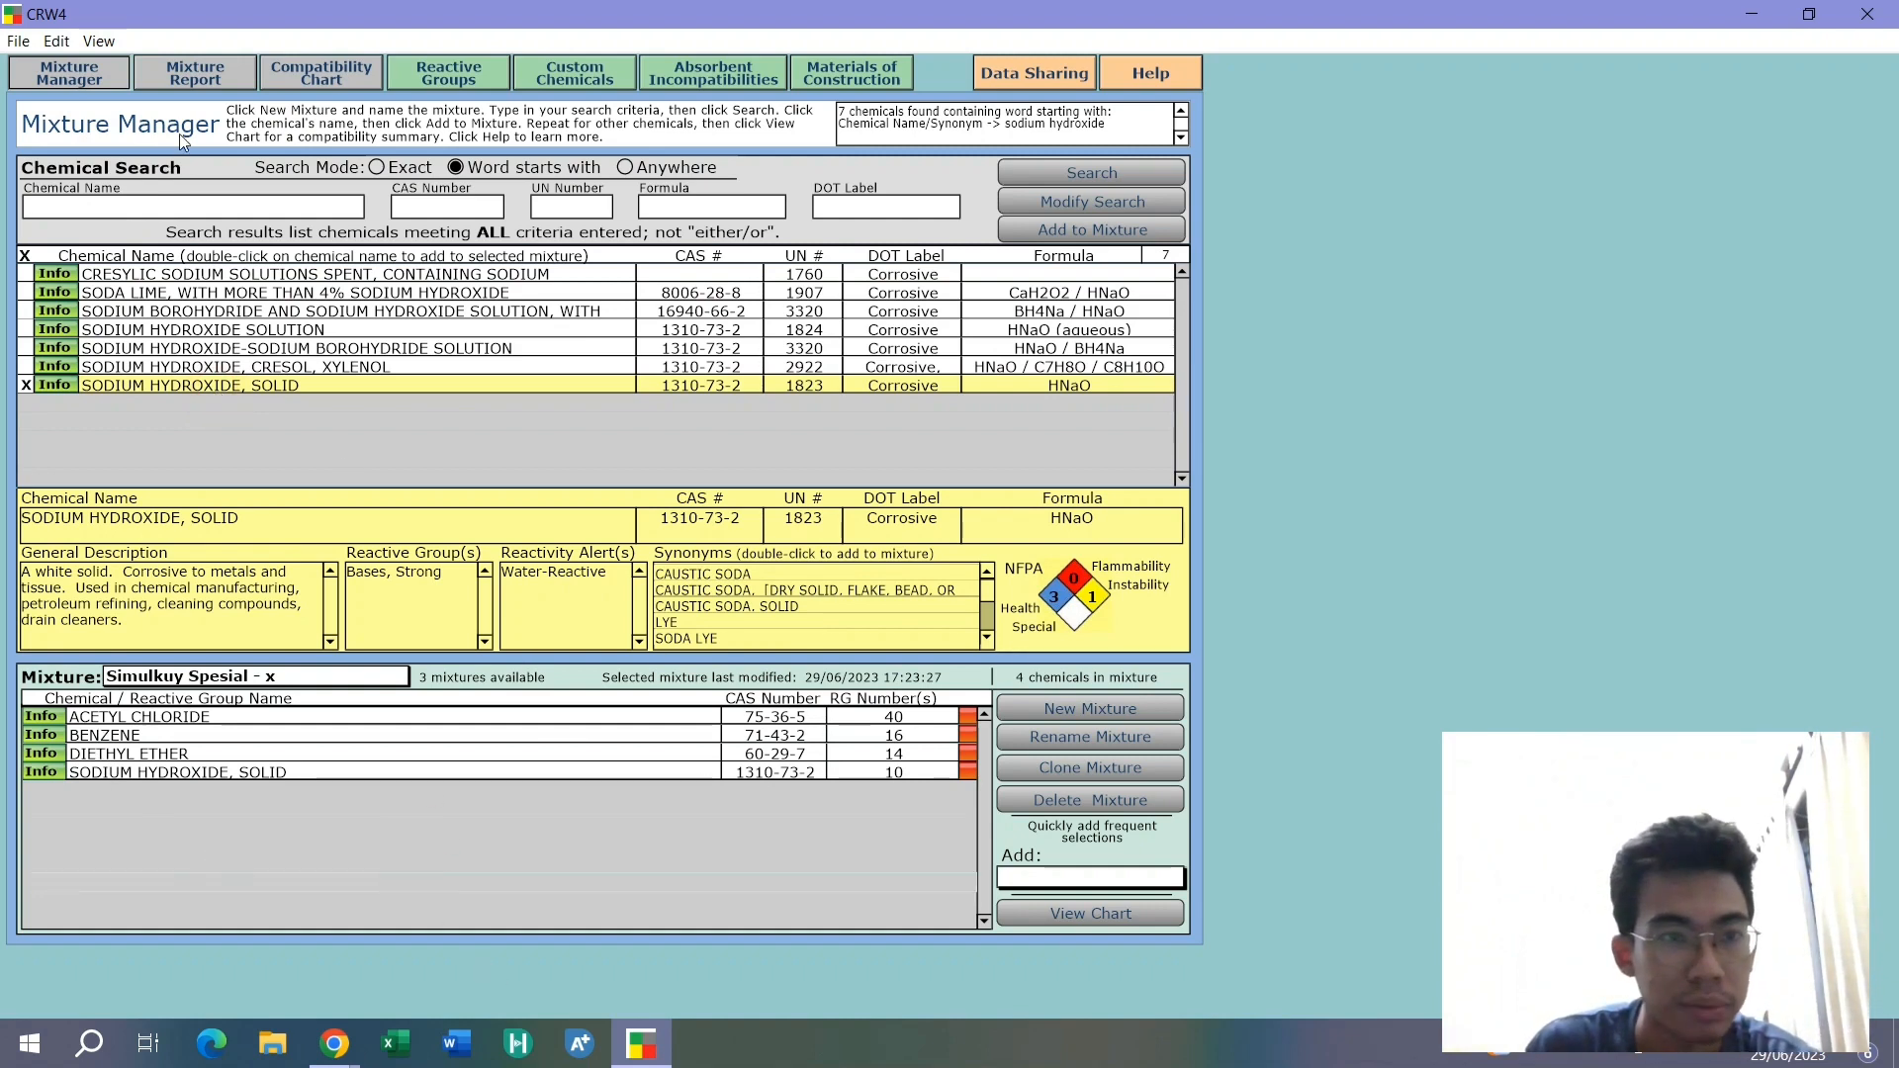
Review the predicted hazards and the mixture documentation in the report for "Simulkuy Spesial - x"
{"action": "left_click", "coordinate": [189, 76]}
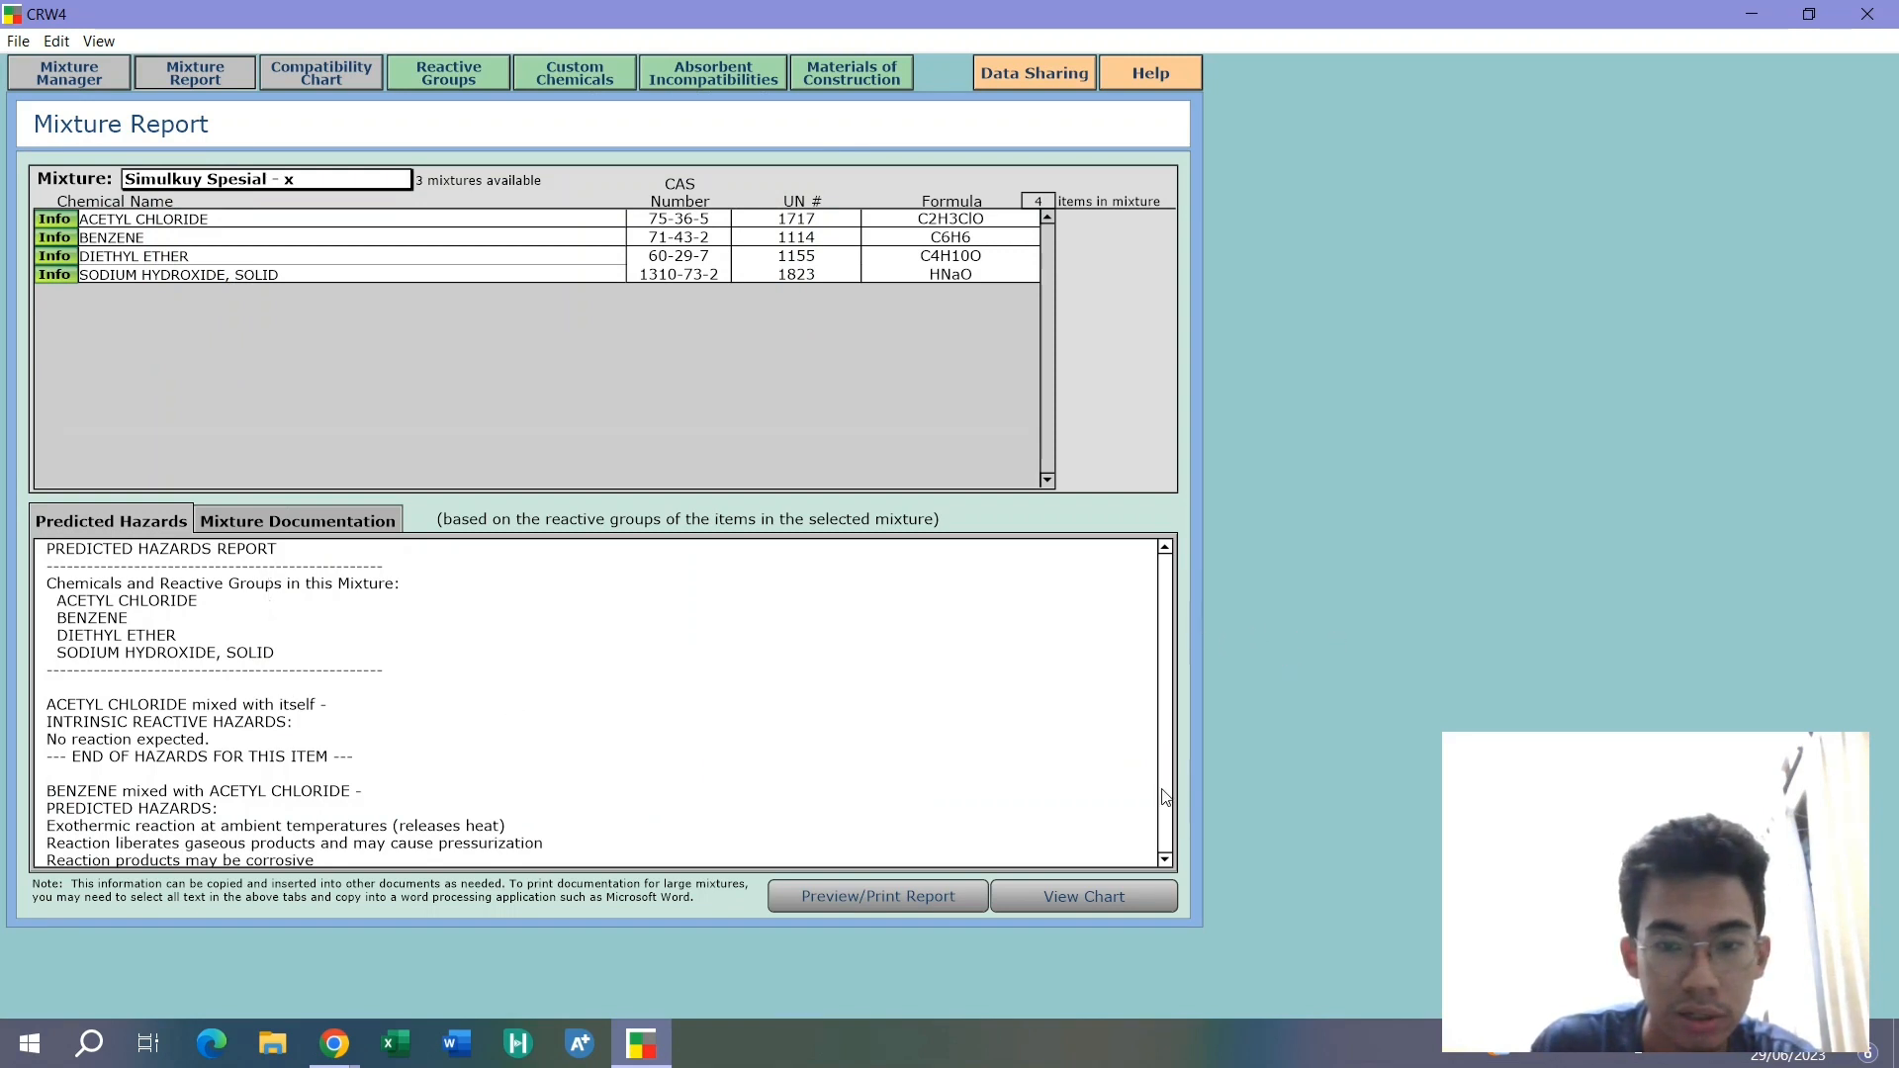
{"action": "left_click", "coordinate": [1165, 859]}
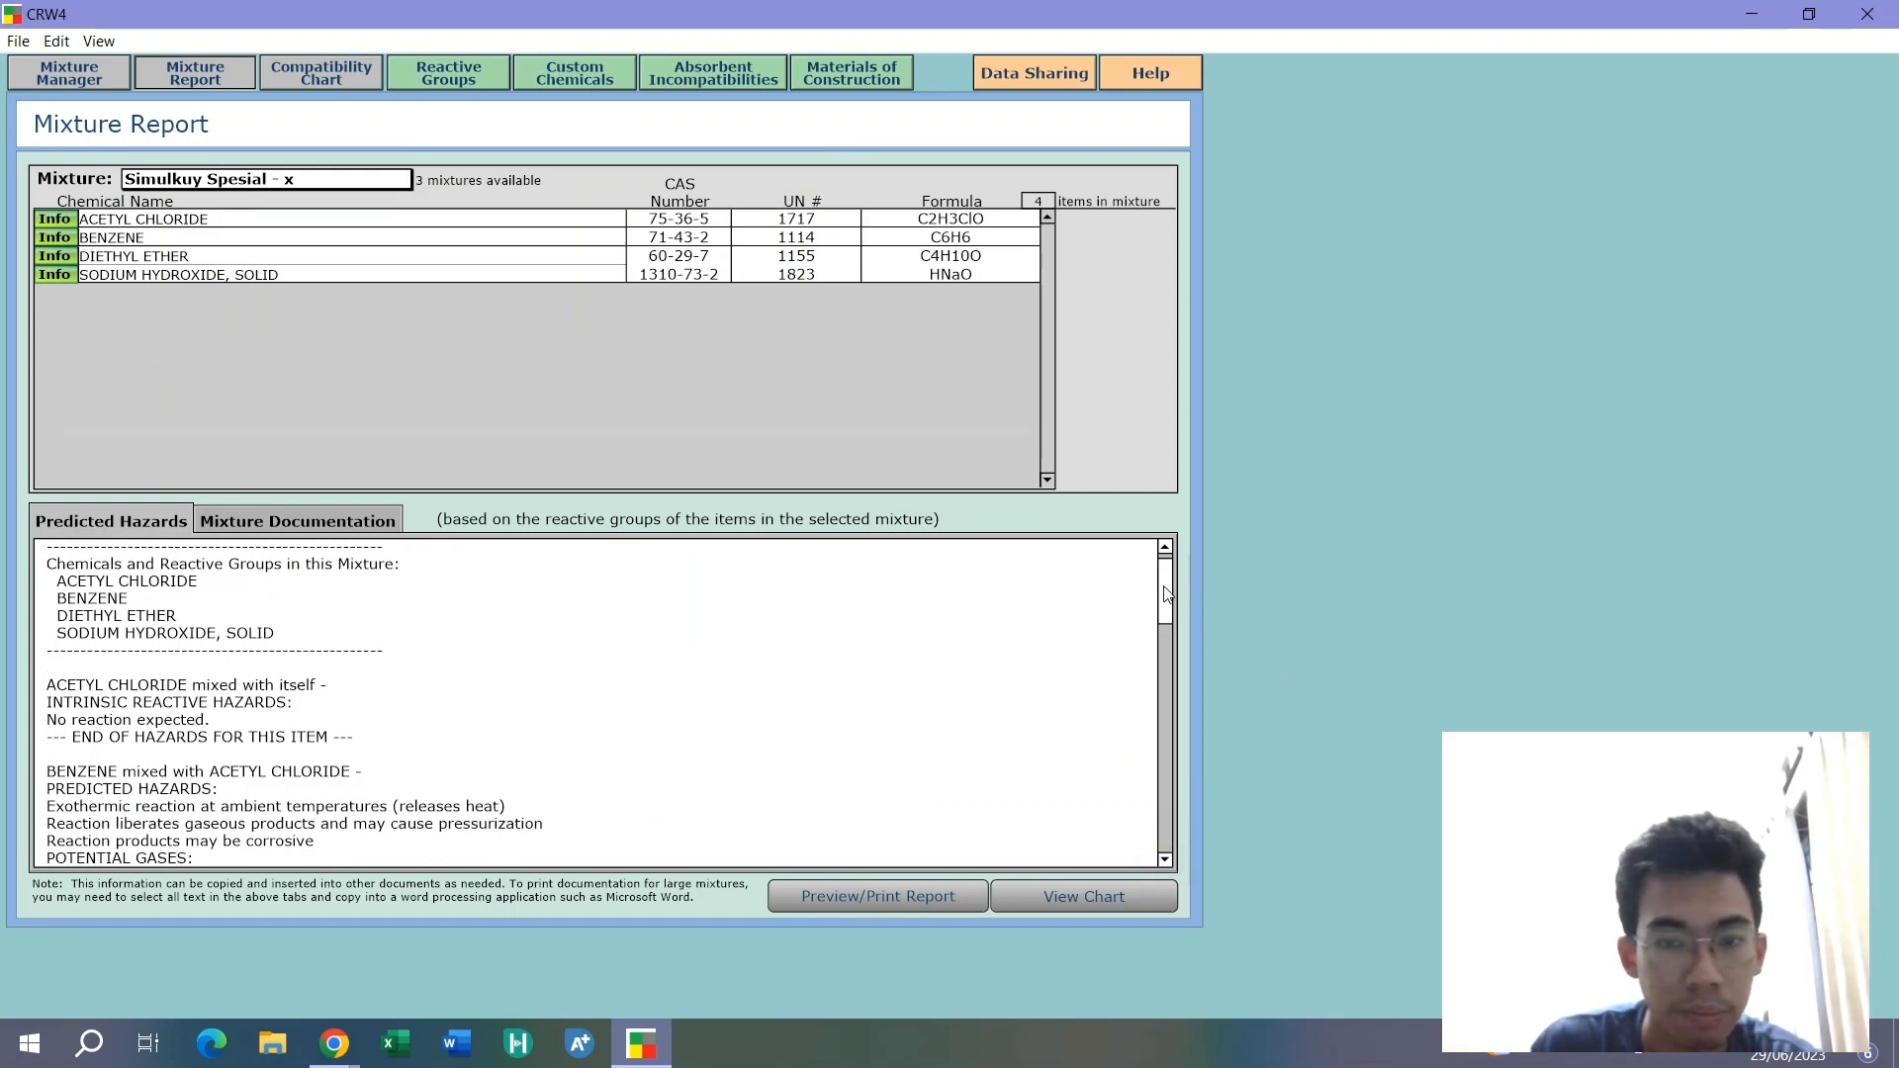
{"action": "left_click_drag", "start_coordinate": [1168, 594], "coordinate": [1121, 550]}
{"action": "left_click", "coordinate": [367, 534]}
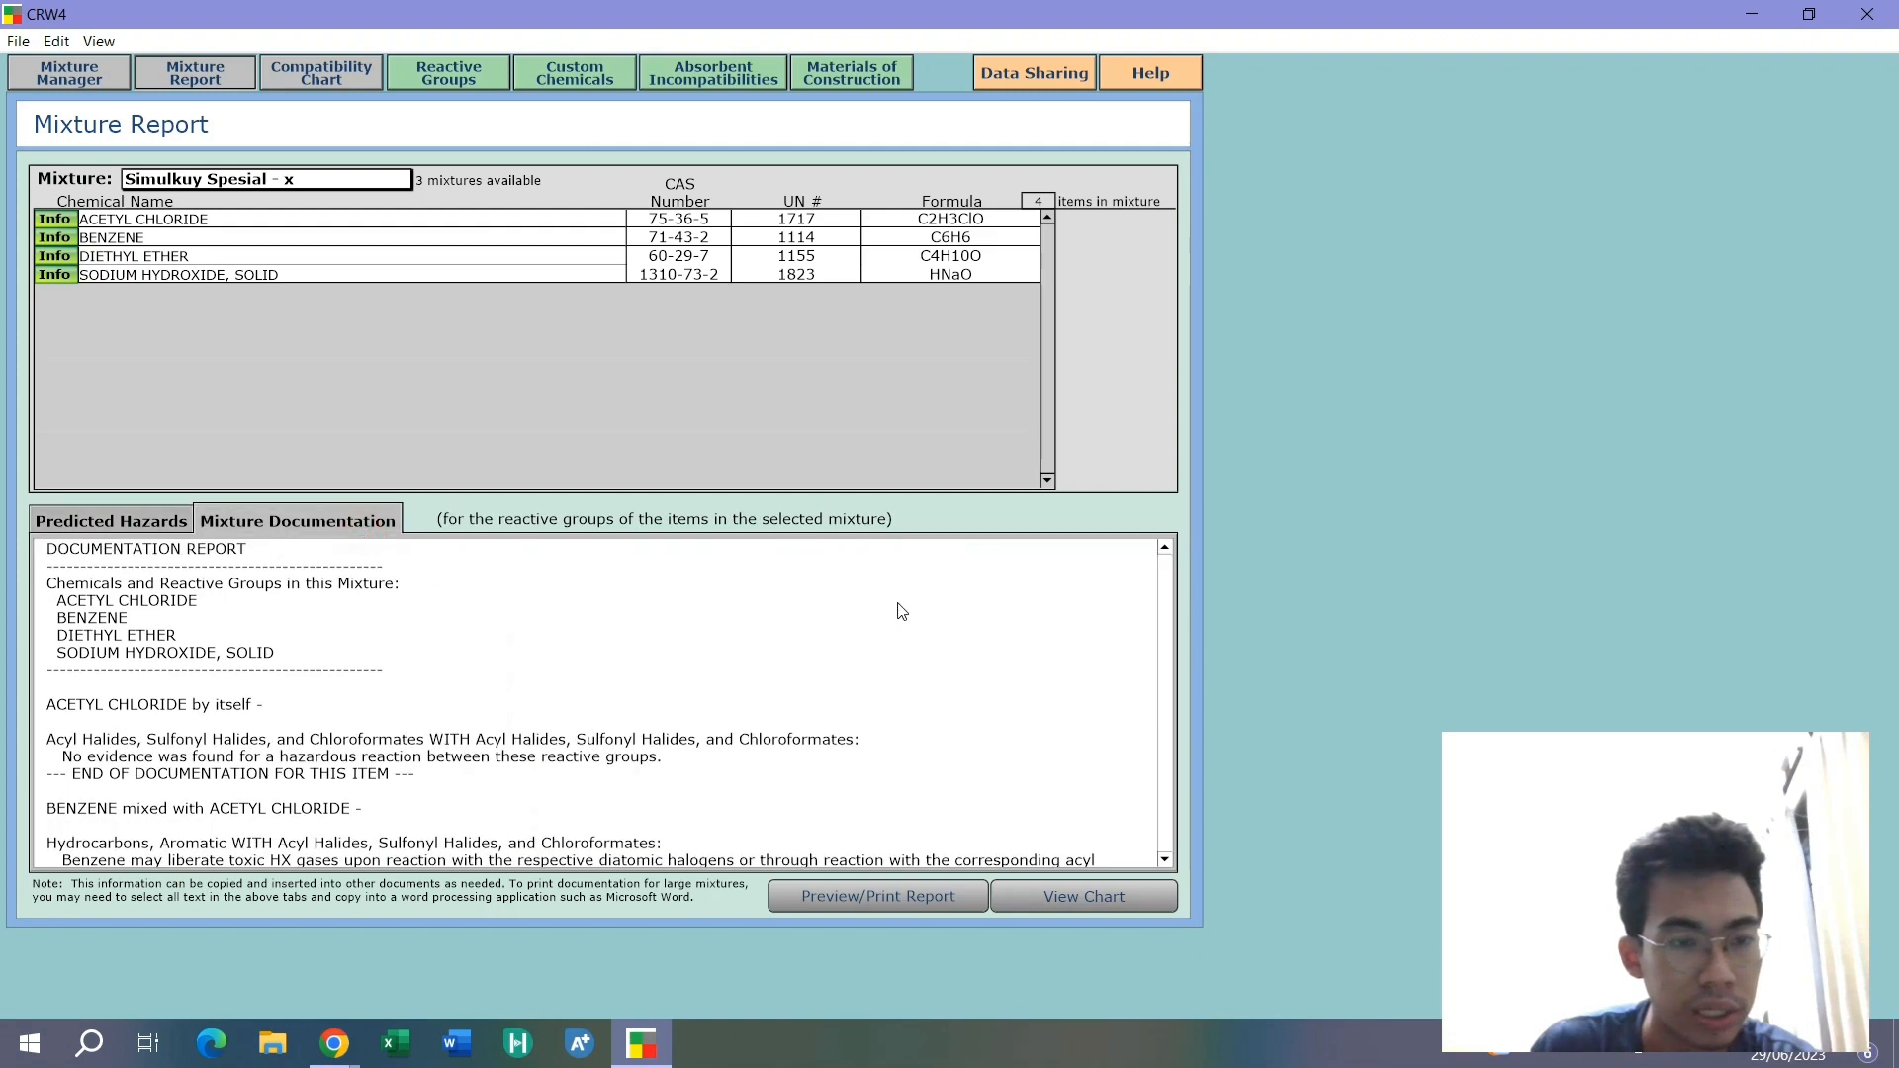
{"action": "scroll", "coordinate": [1164, 623], "scroll_direction": "down", "scroll_amount": 2}
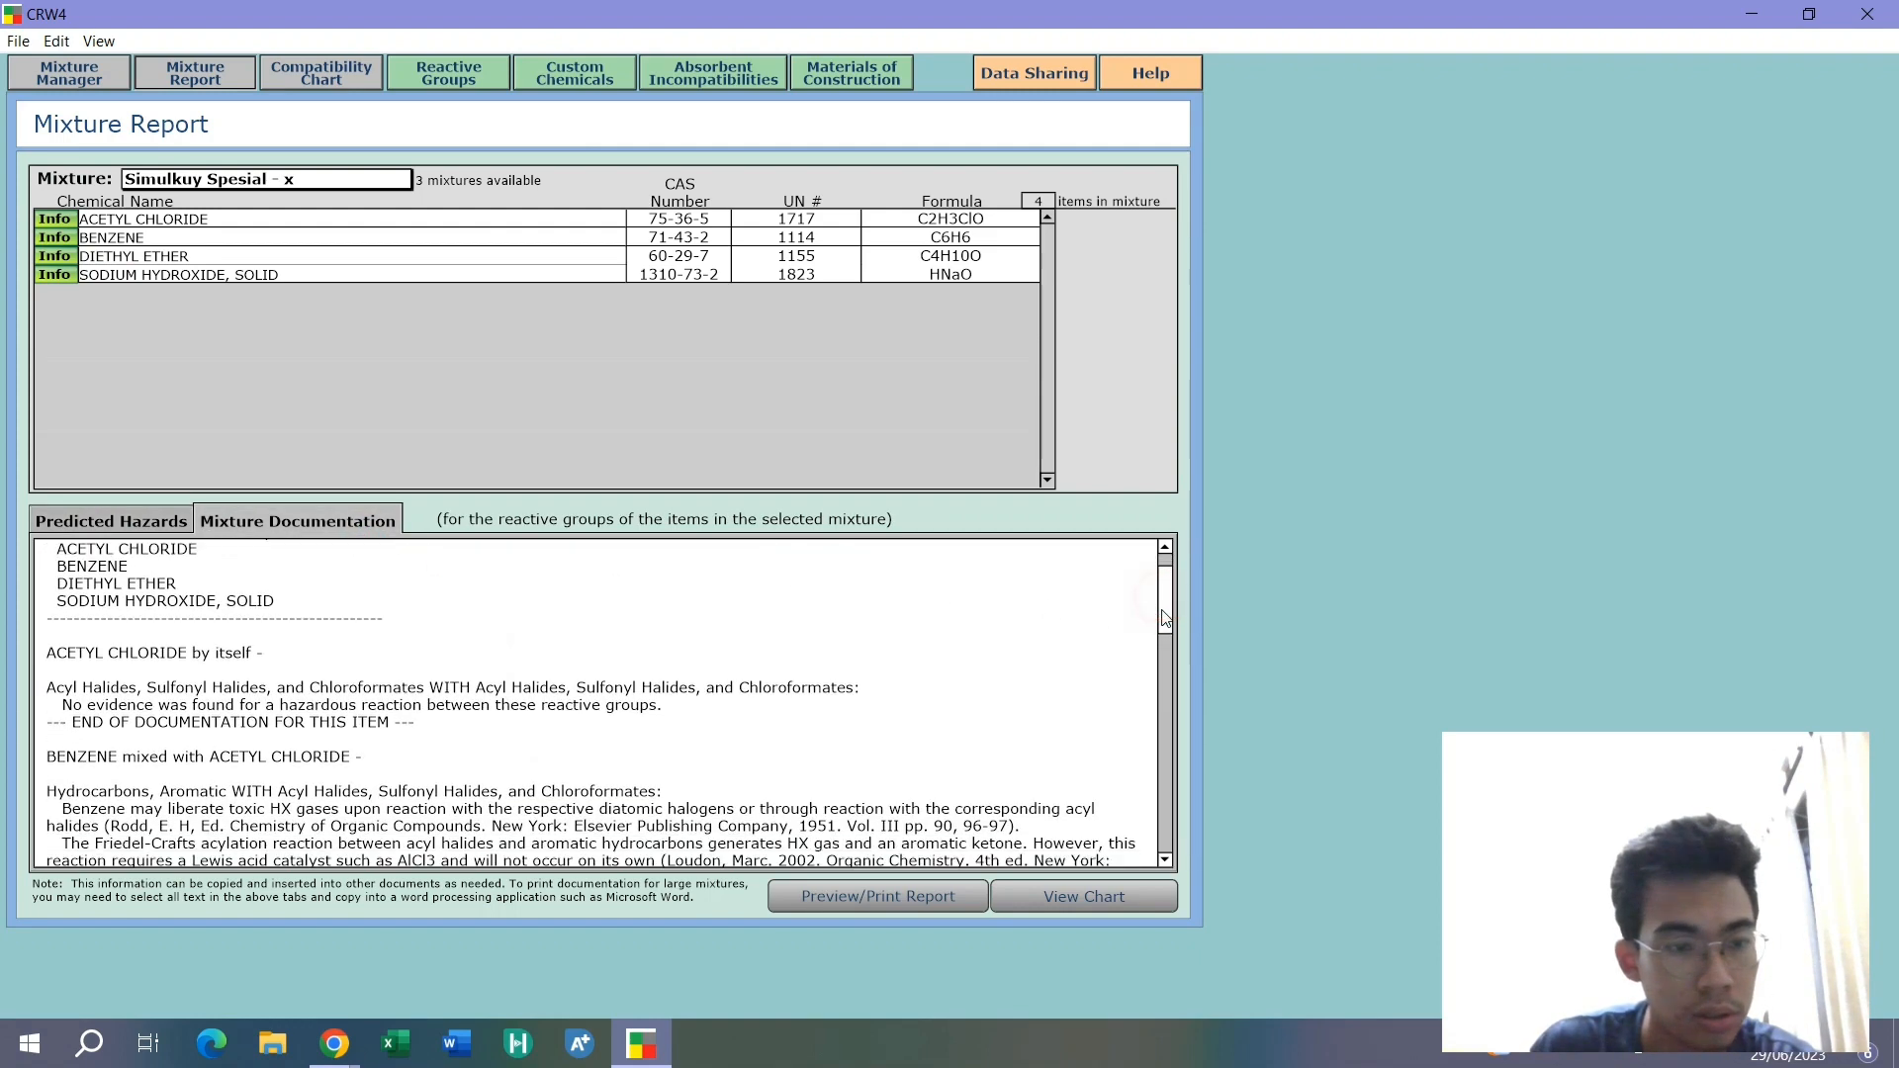
{"action": "left_click_drag", "start_coordinate": [1164, 633], "coordinate": [1134, 831]}
{"action": "scroll", "coordinate": [1127, 742], "scroll_direction": "up", "scroll_amount": 15}
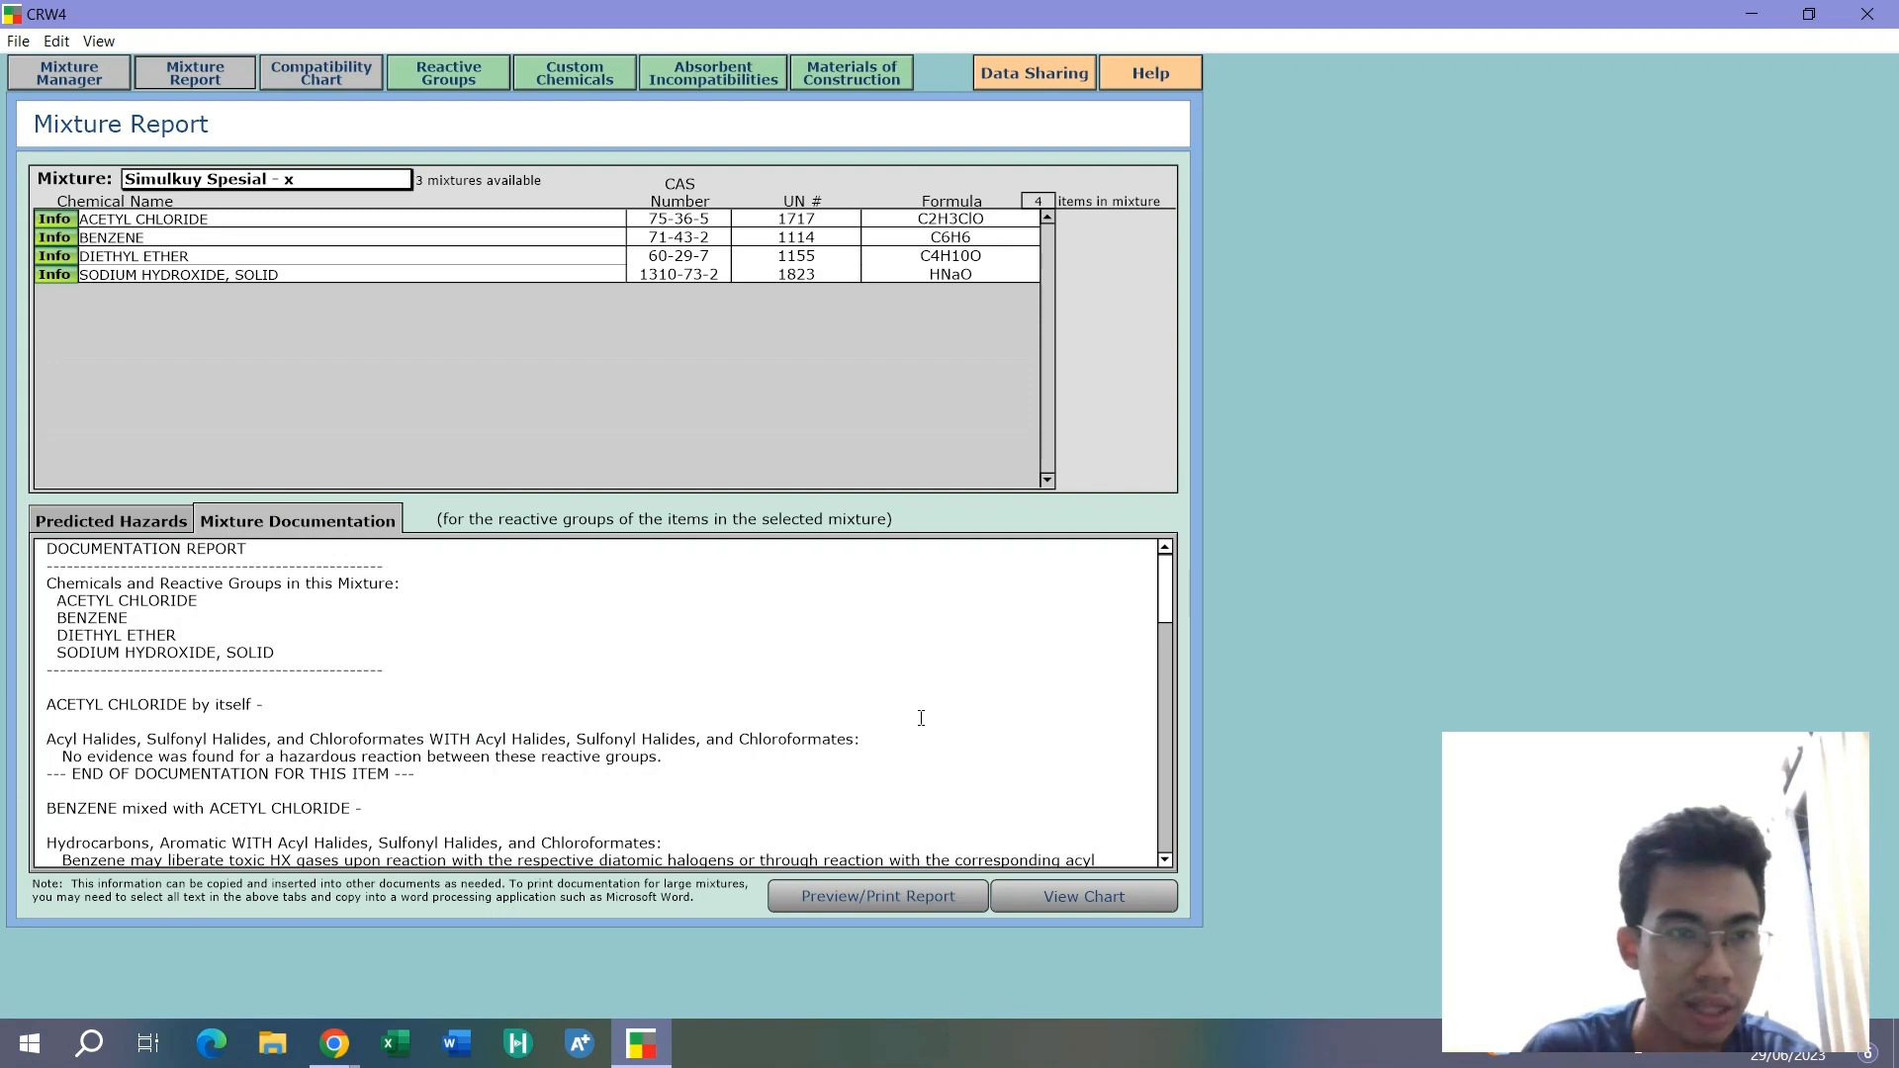
Examine the benzene and acetyl chloride pair in the compatibility chart, including its hazard summary, potential gases, documentation and the mixture comments
{"action": "left_click", "coordinate": [323, 83]}
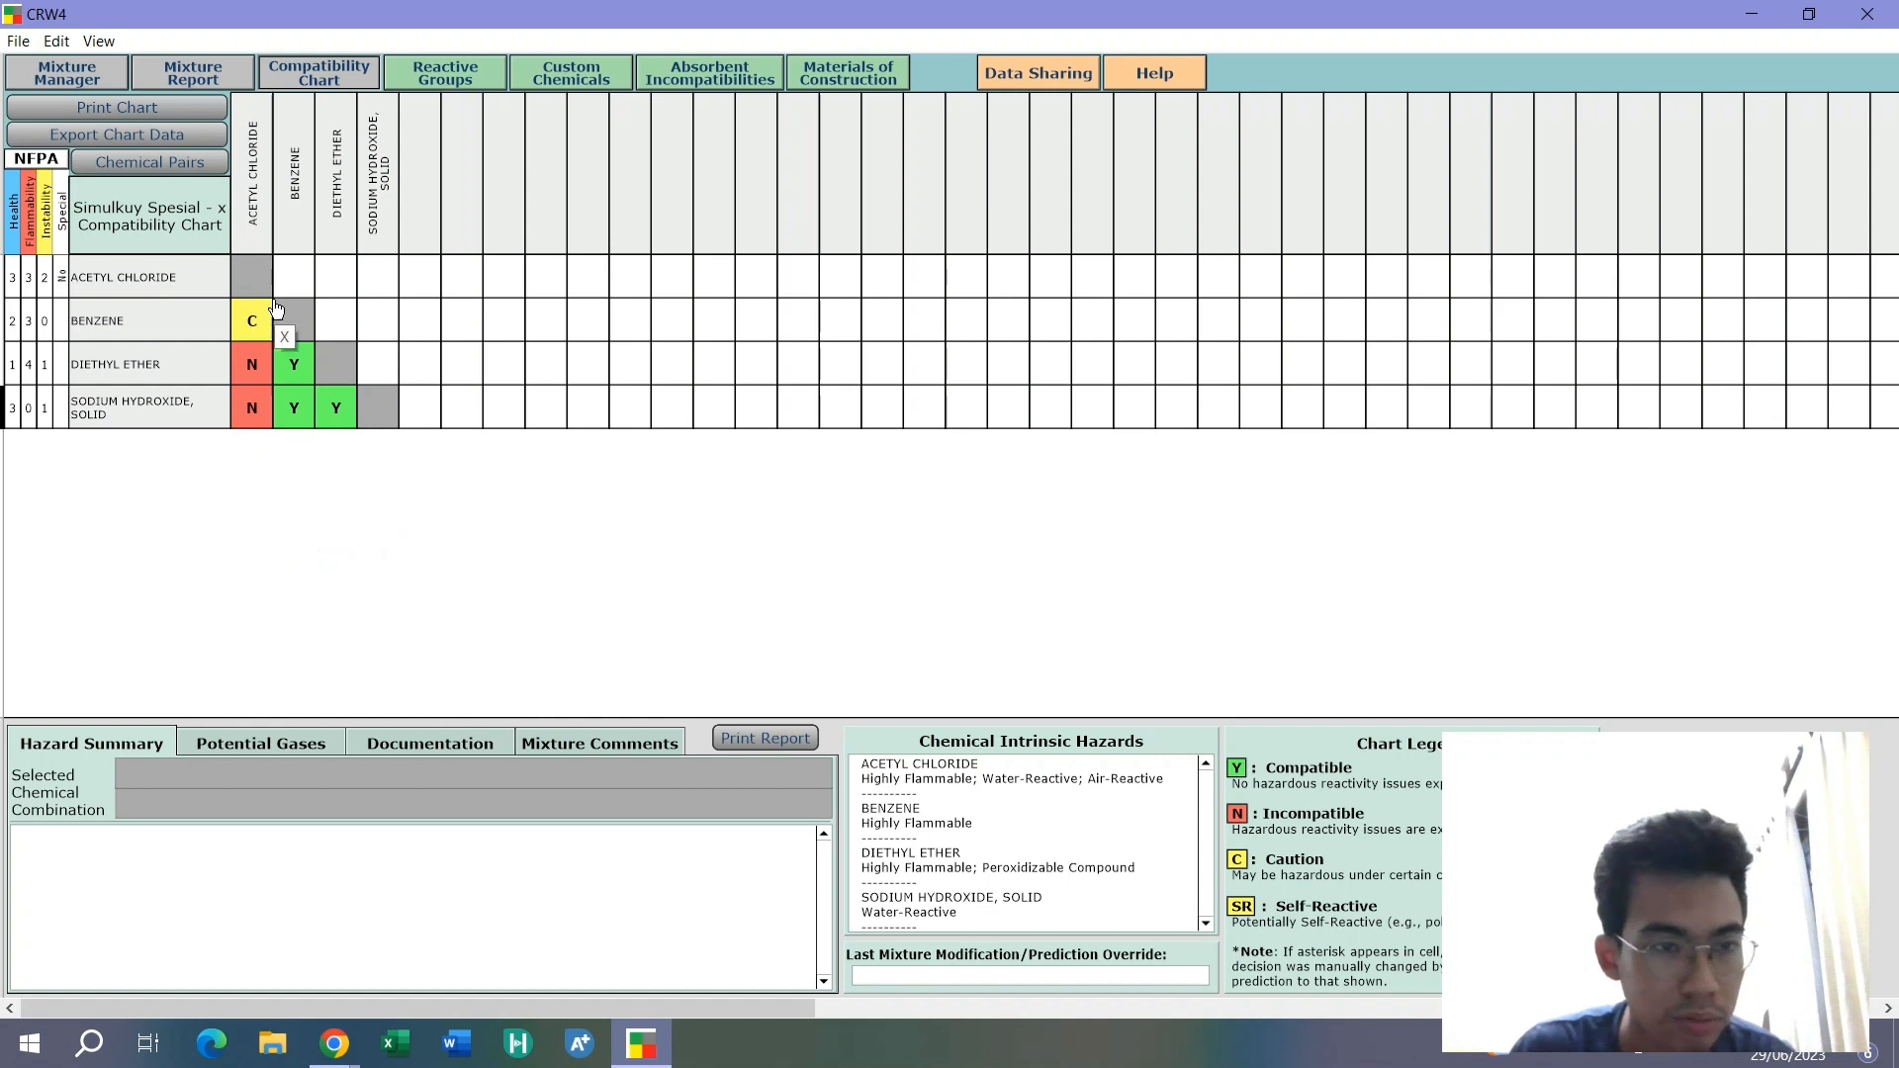
{"action": "left_click", "coordinate": [243, 324]}
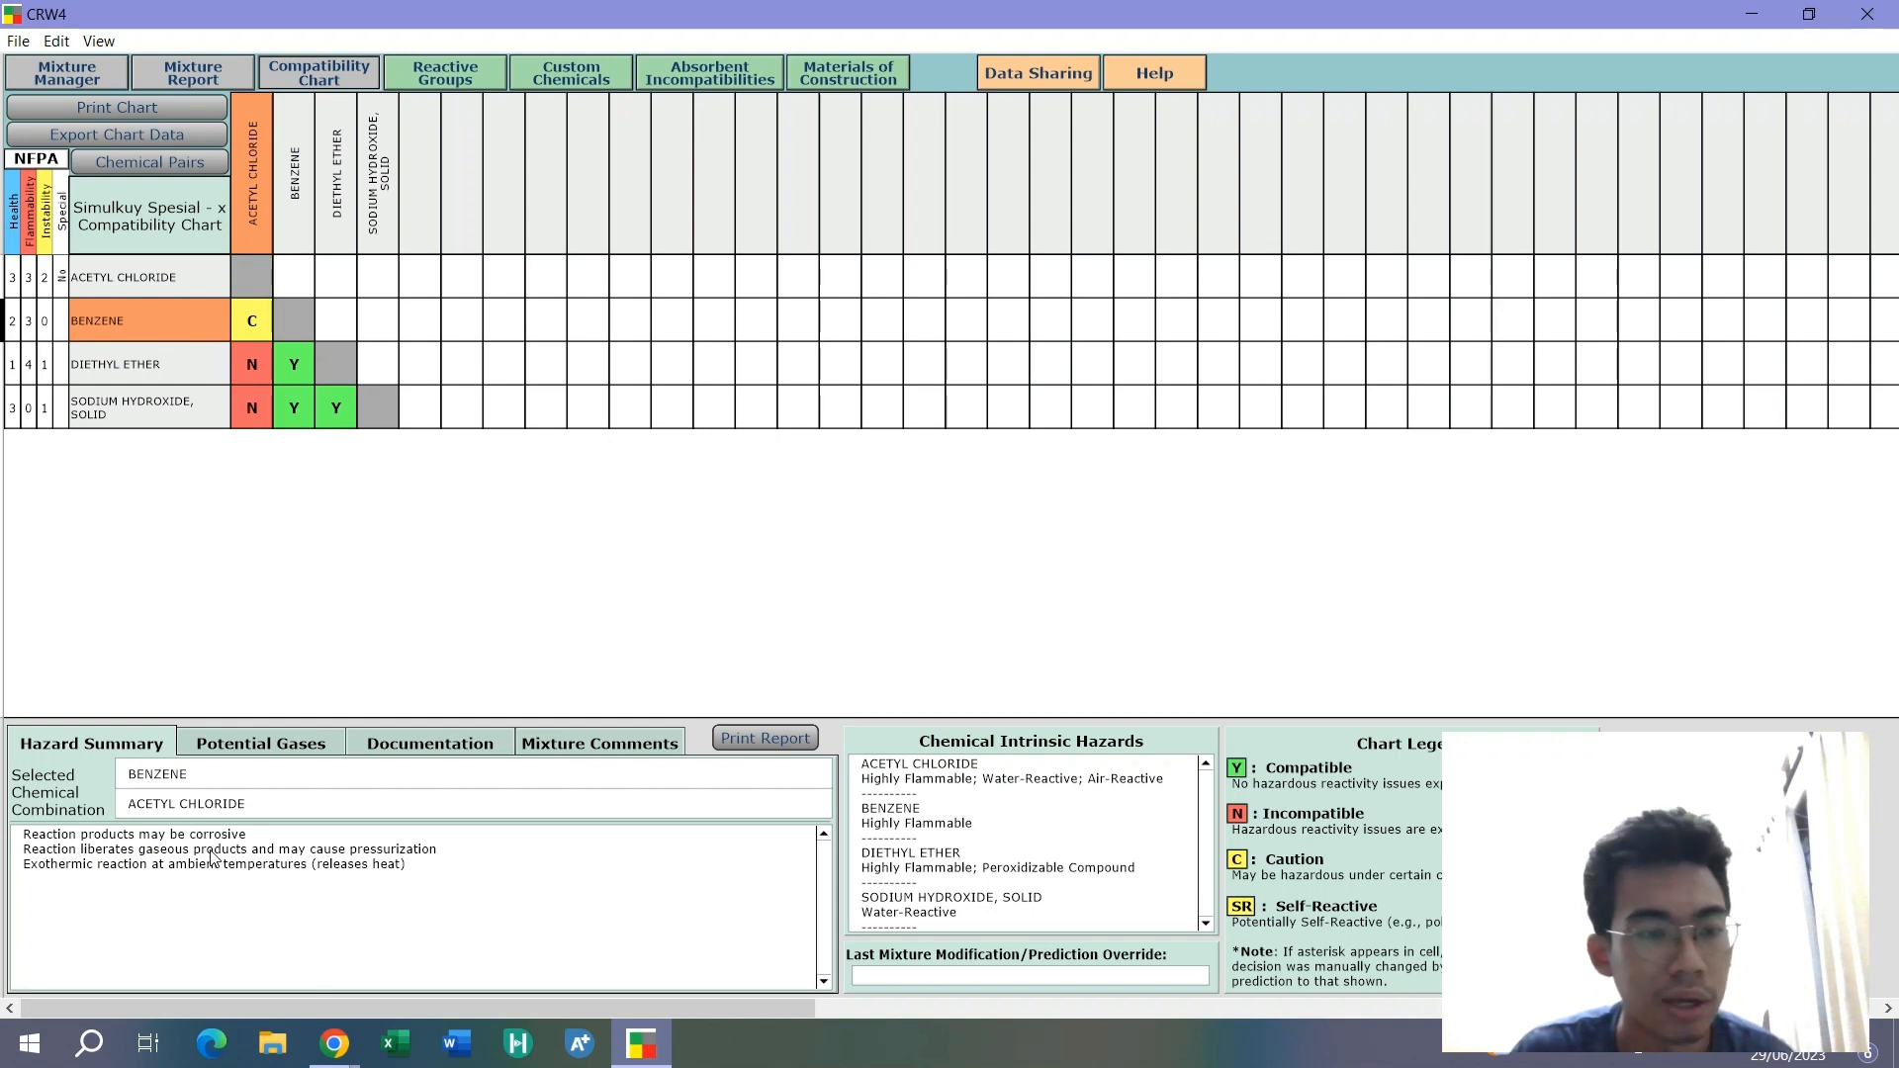
{"action": "left_click", "coordinate": [282, 742]}
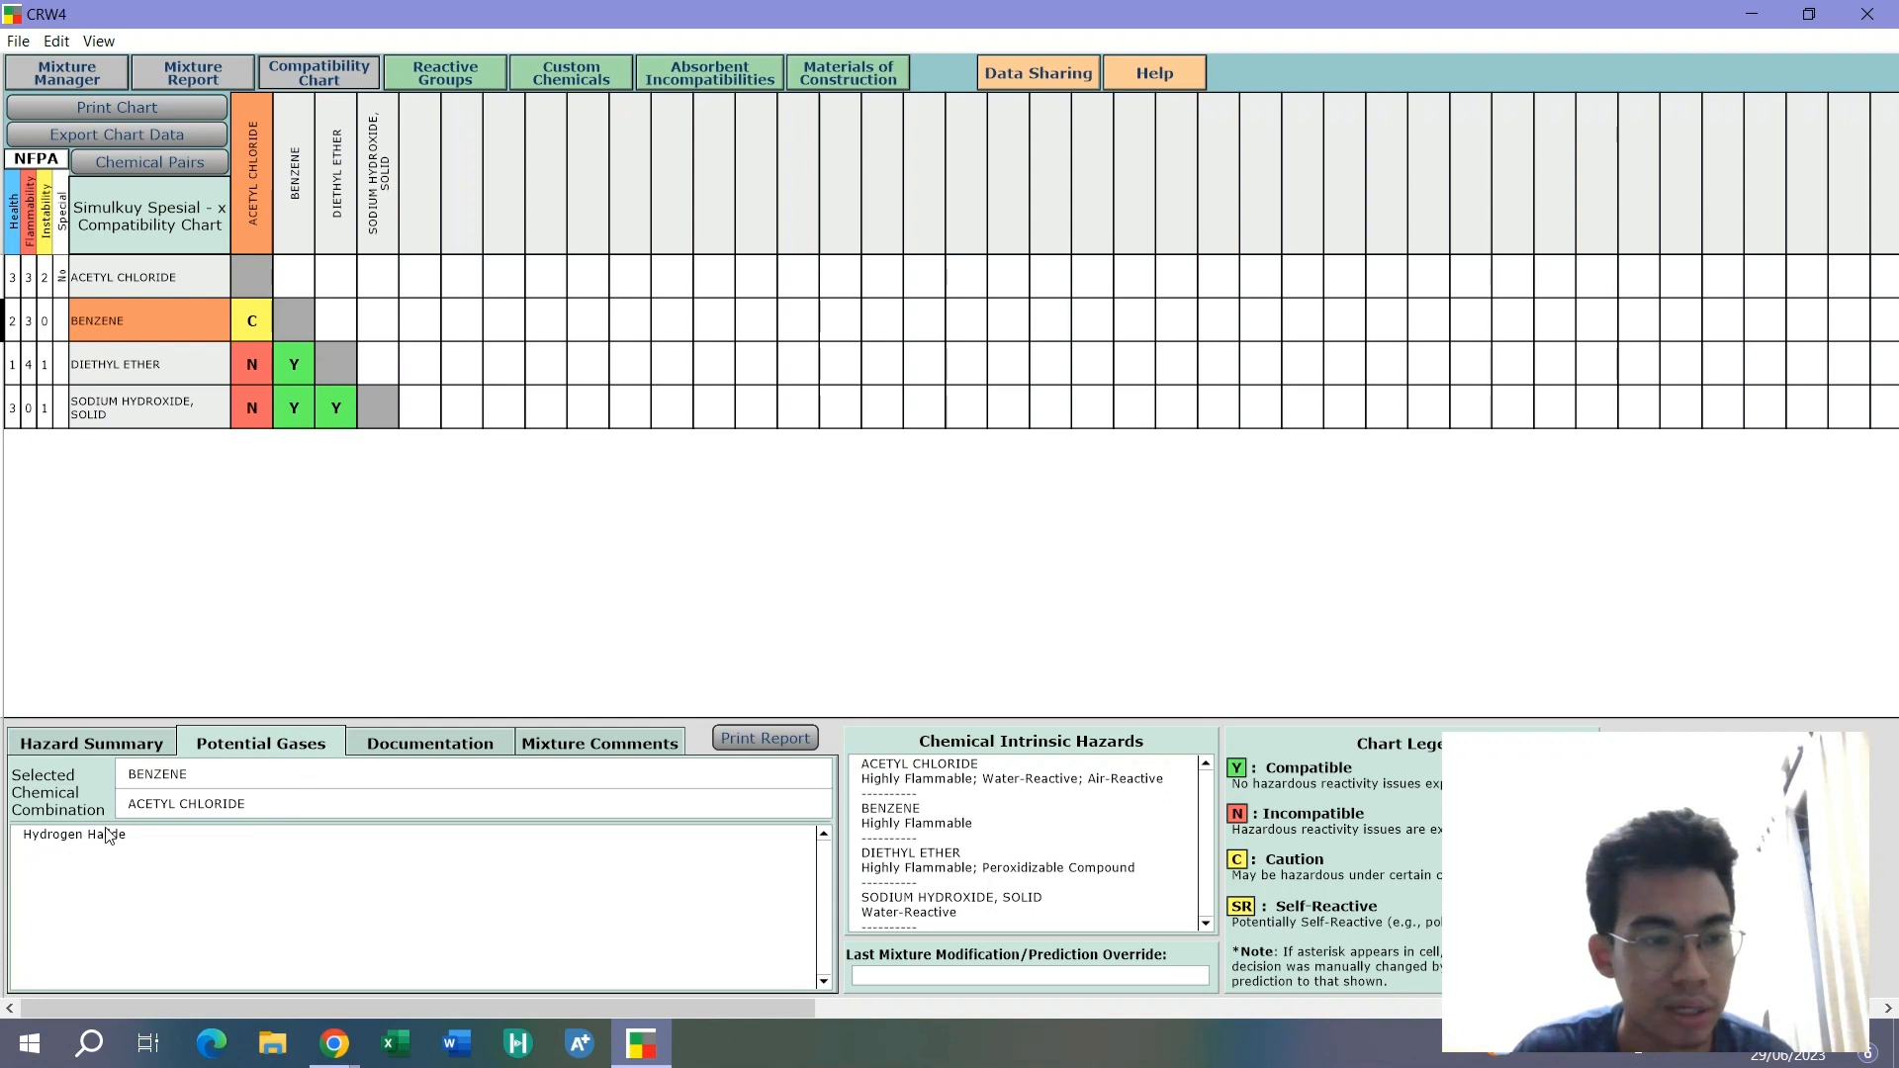
{"action": "left_click", "coordinate": [446, 752]}
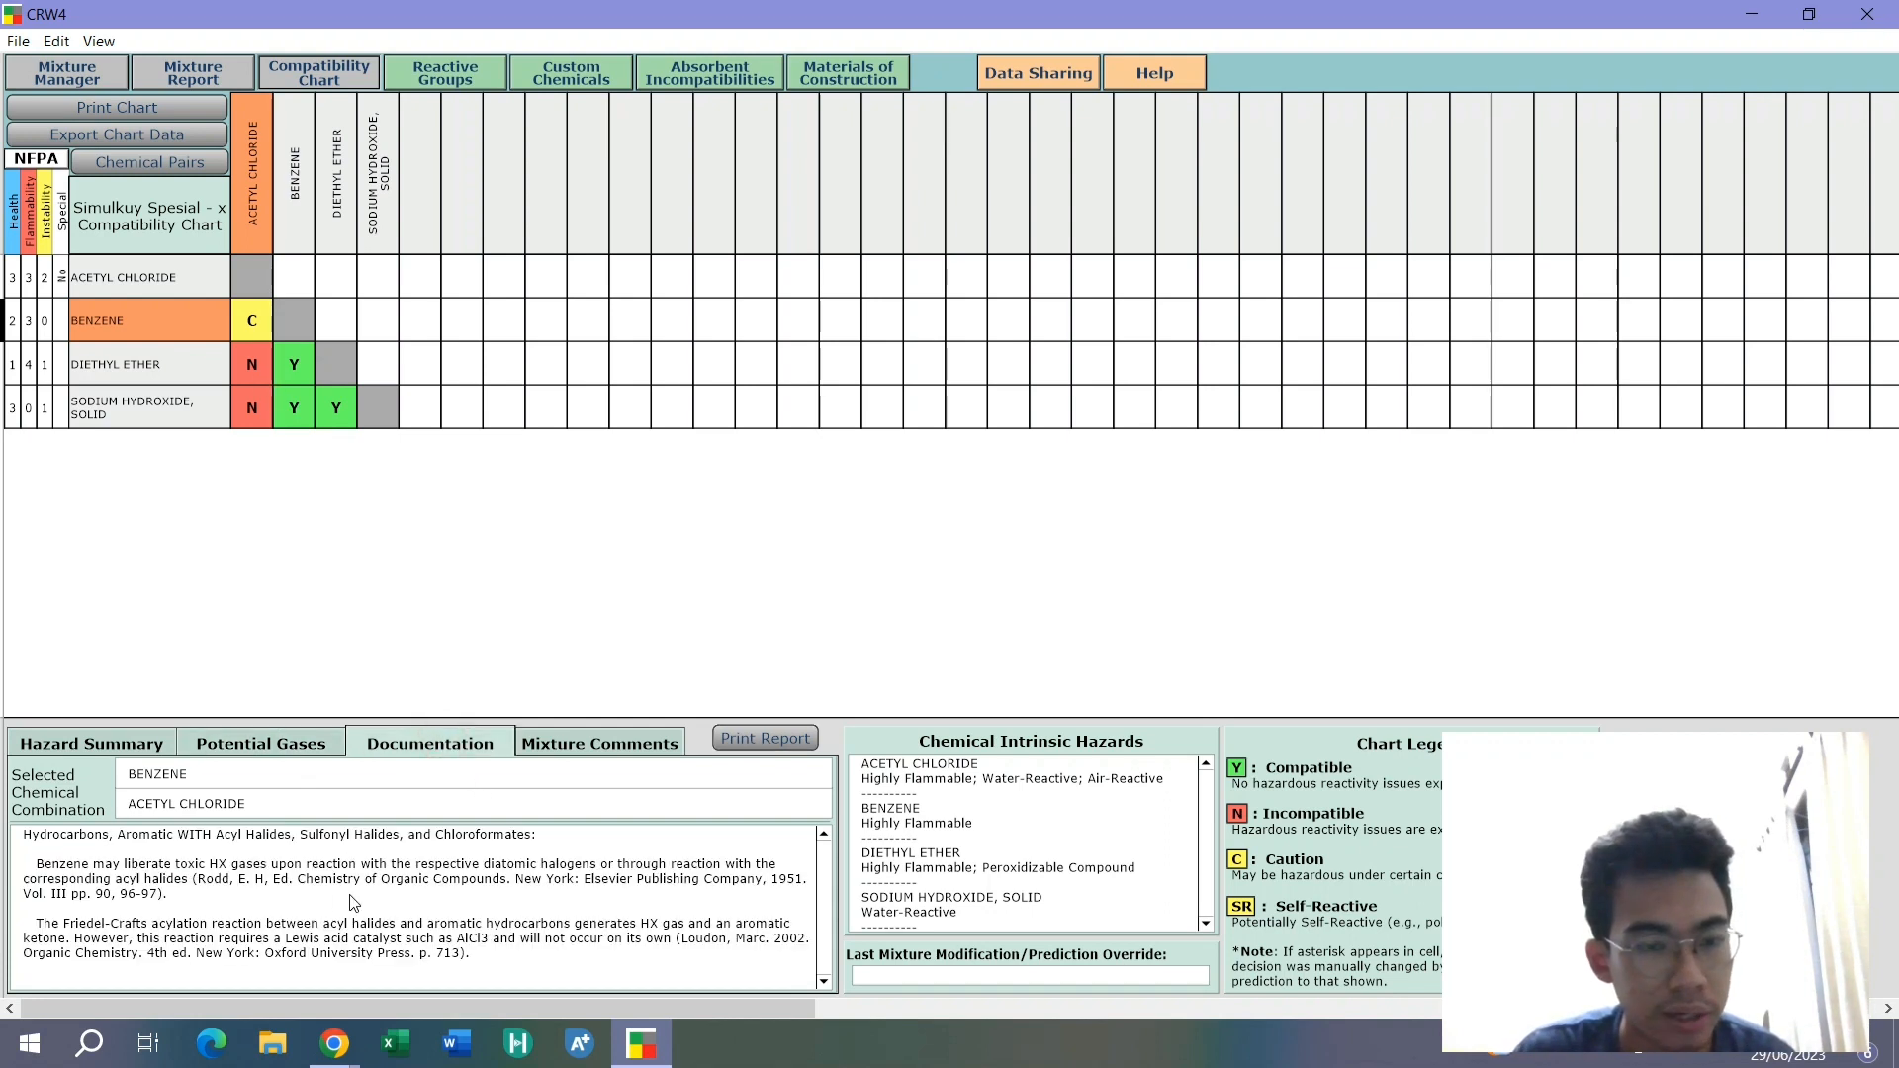
{"action": "left_click", "coordinate": [599, 749]}
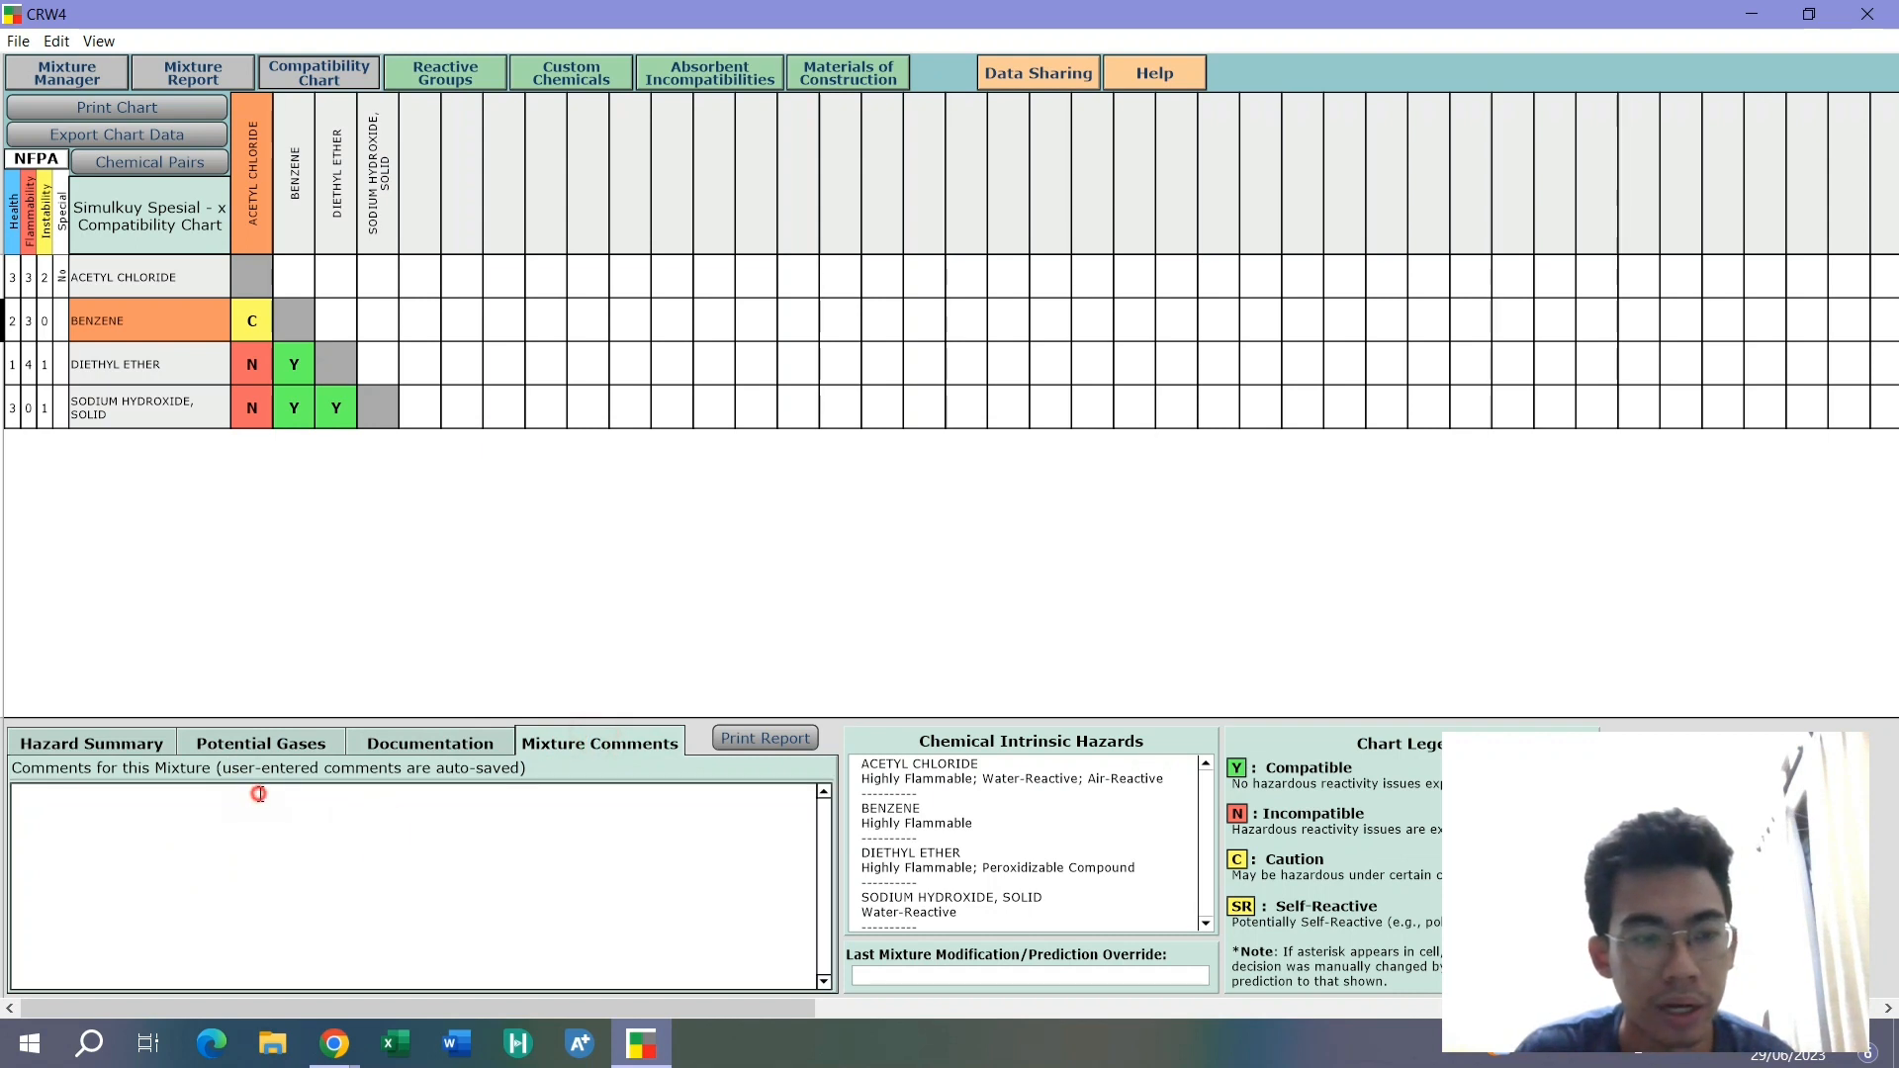
{"action": "left_click", "coordinate": [74, 752]}
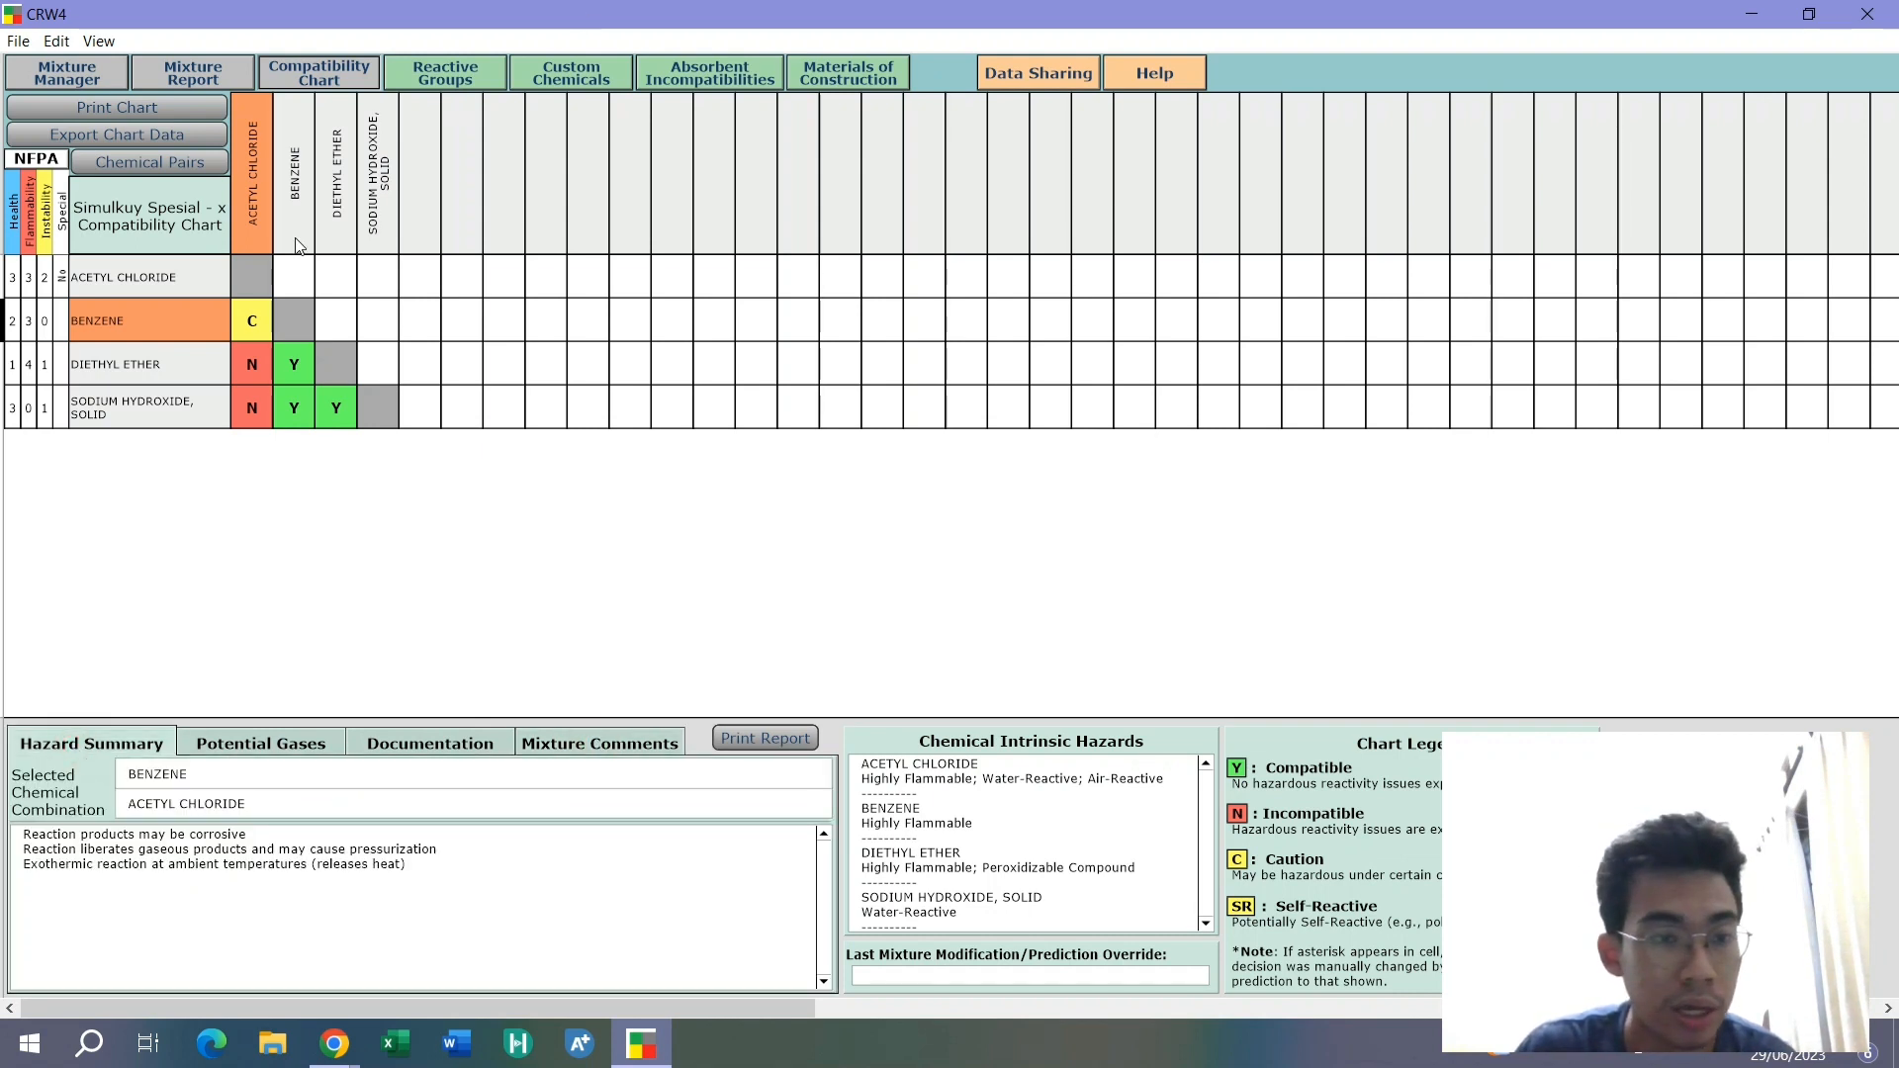
Examine the hazard summary and potential gases for the diethyl ether and acetyl chloride pair
{"action": "left_click", "coordinate": [247, 362]}
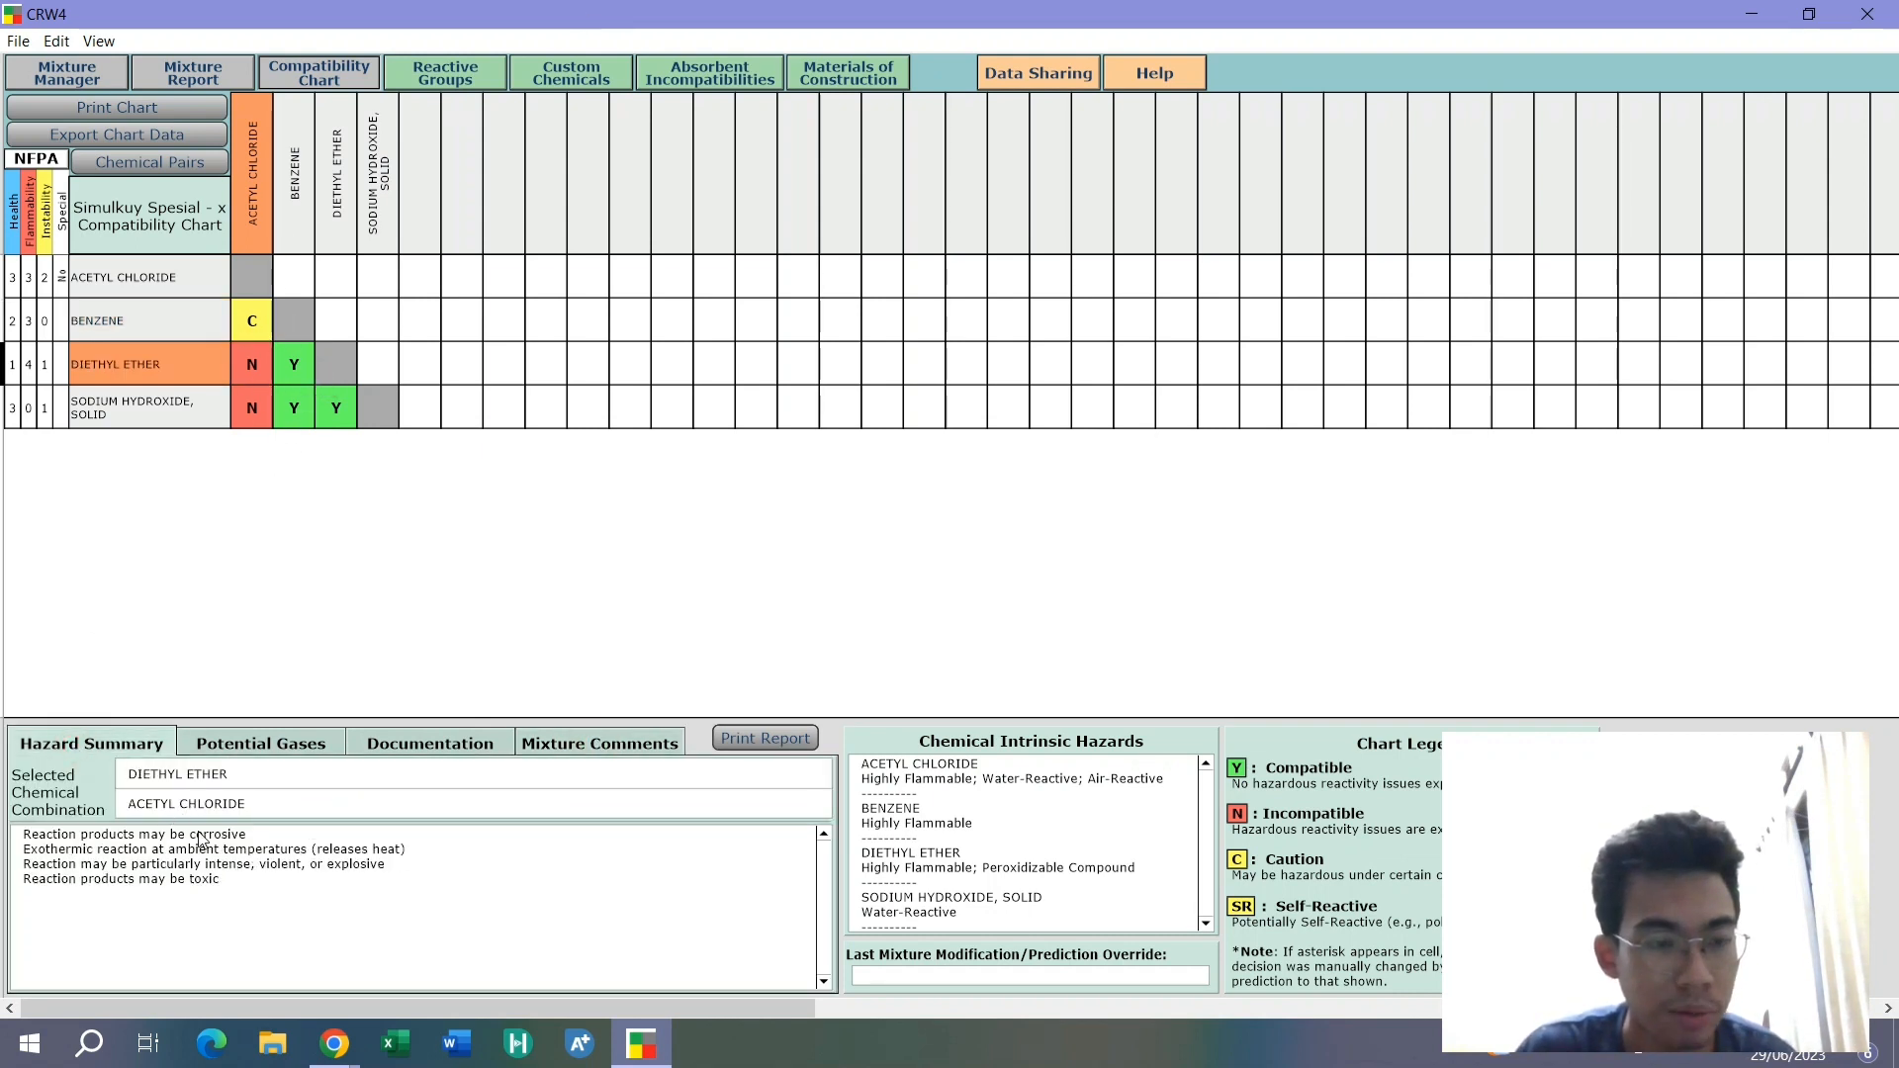
{"action": "left_click_drag", "start_coordinate": [233, 884], "coordinate": [85, 839]}
{"action": "left_click", "coordinate": [163, 892]}
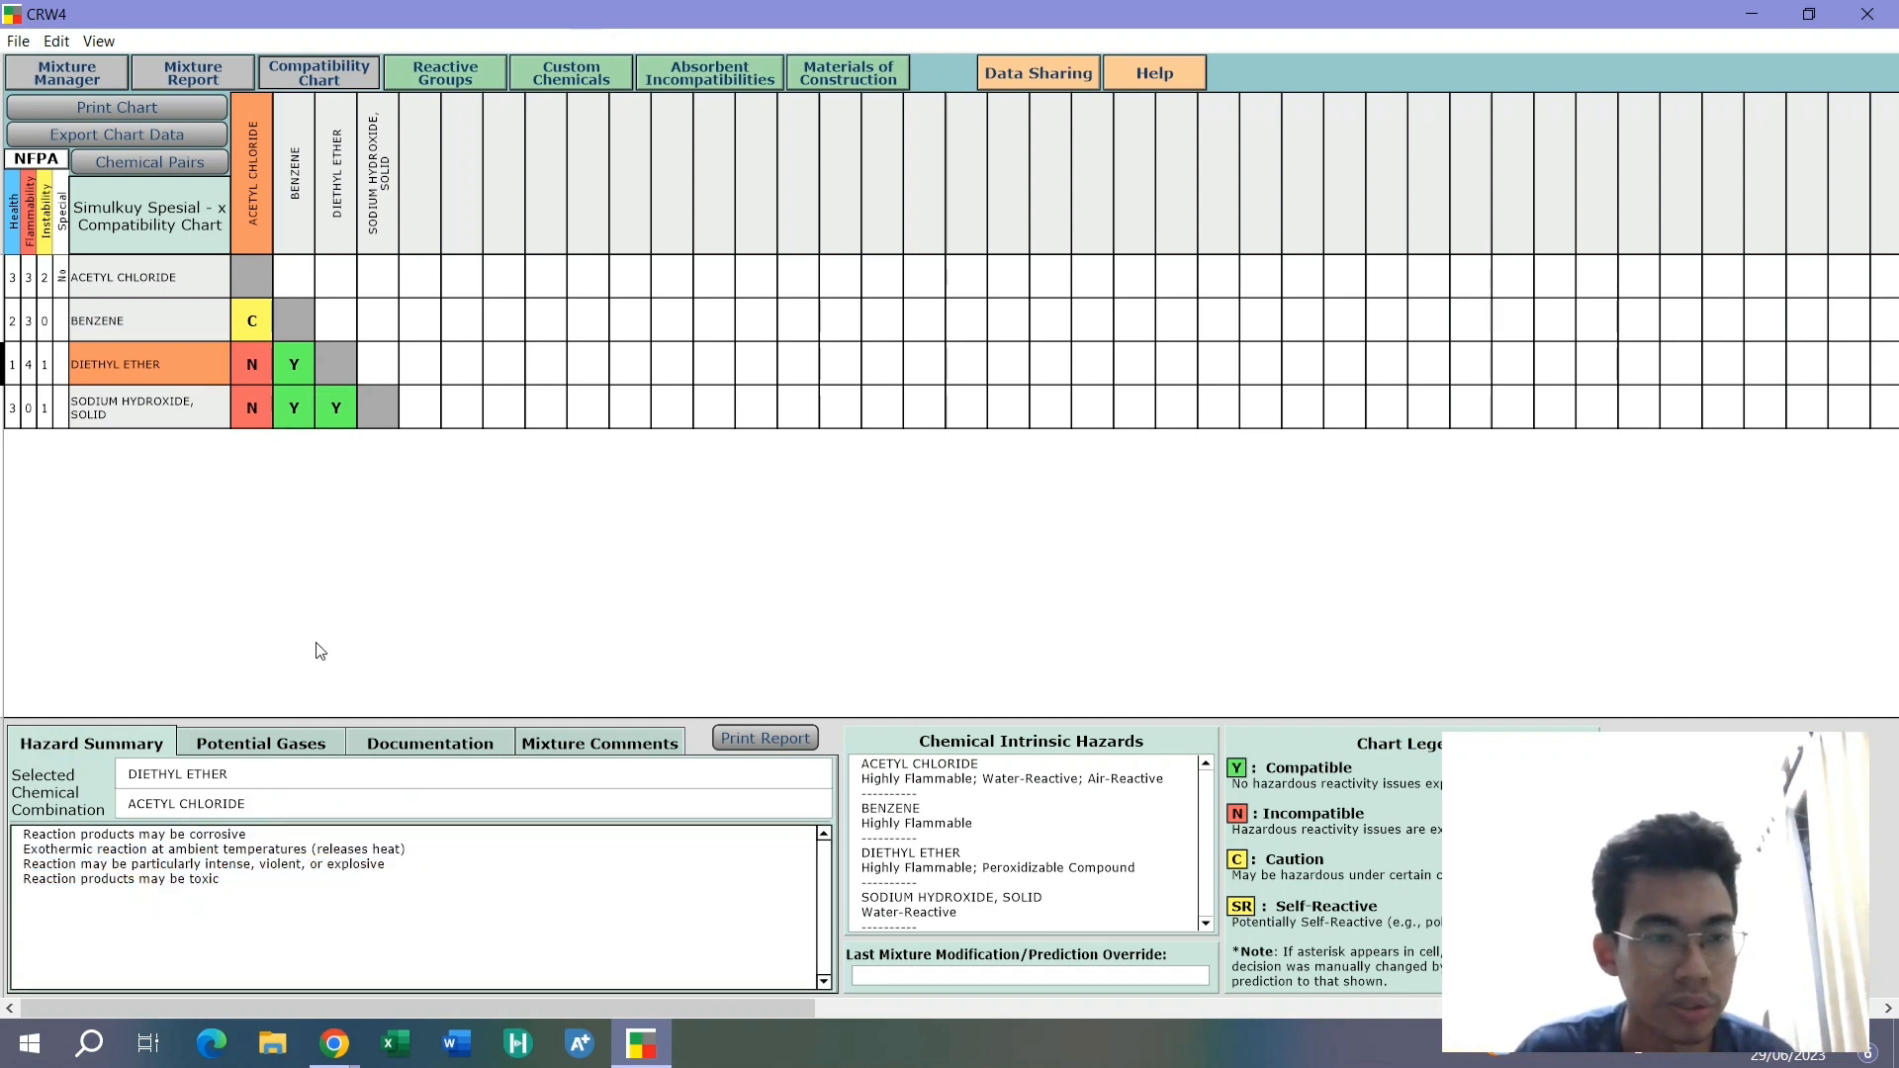
{"action": "left_click", "coordinate": [260, 744]}
{"action": "left_click_drag", "start_coordinate": [178, 893], "coordinate": [126, 817]}
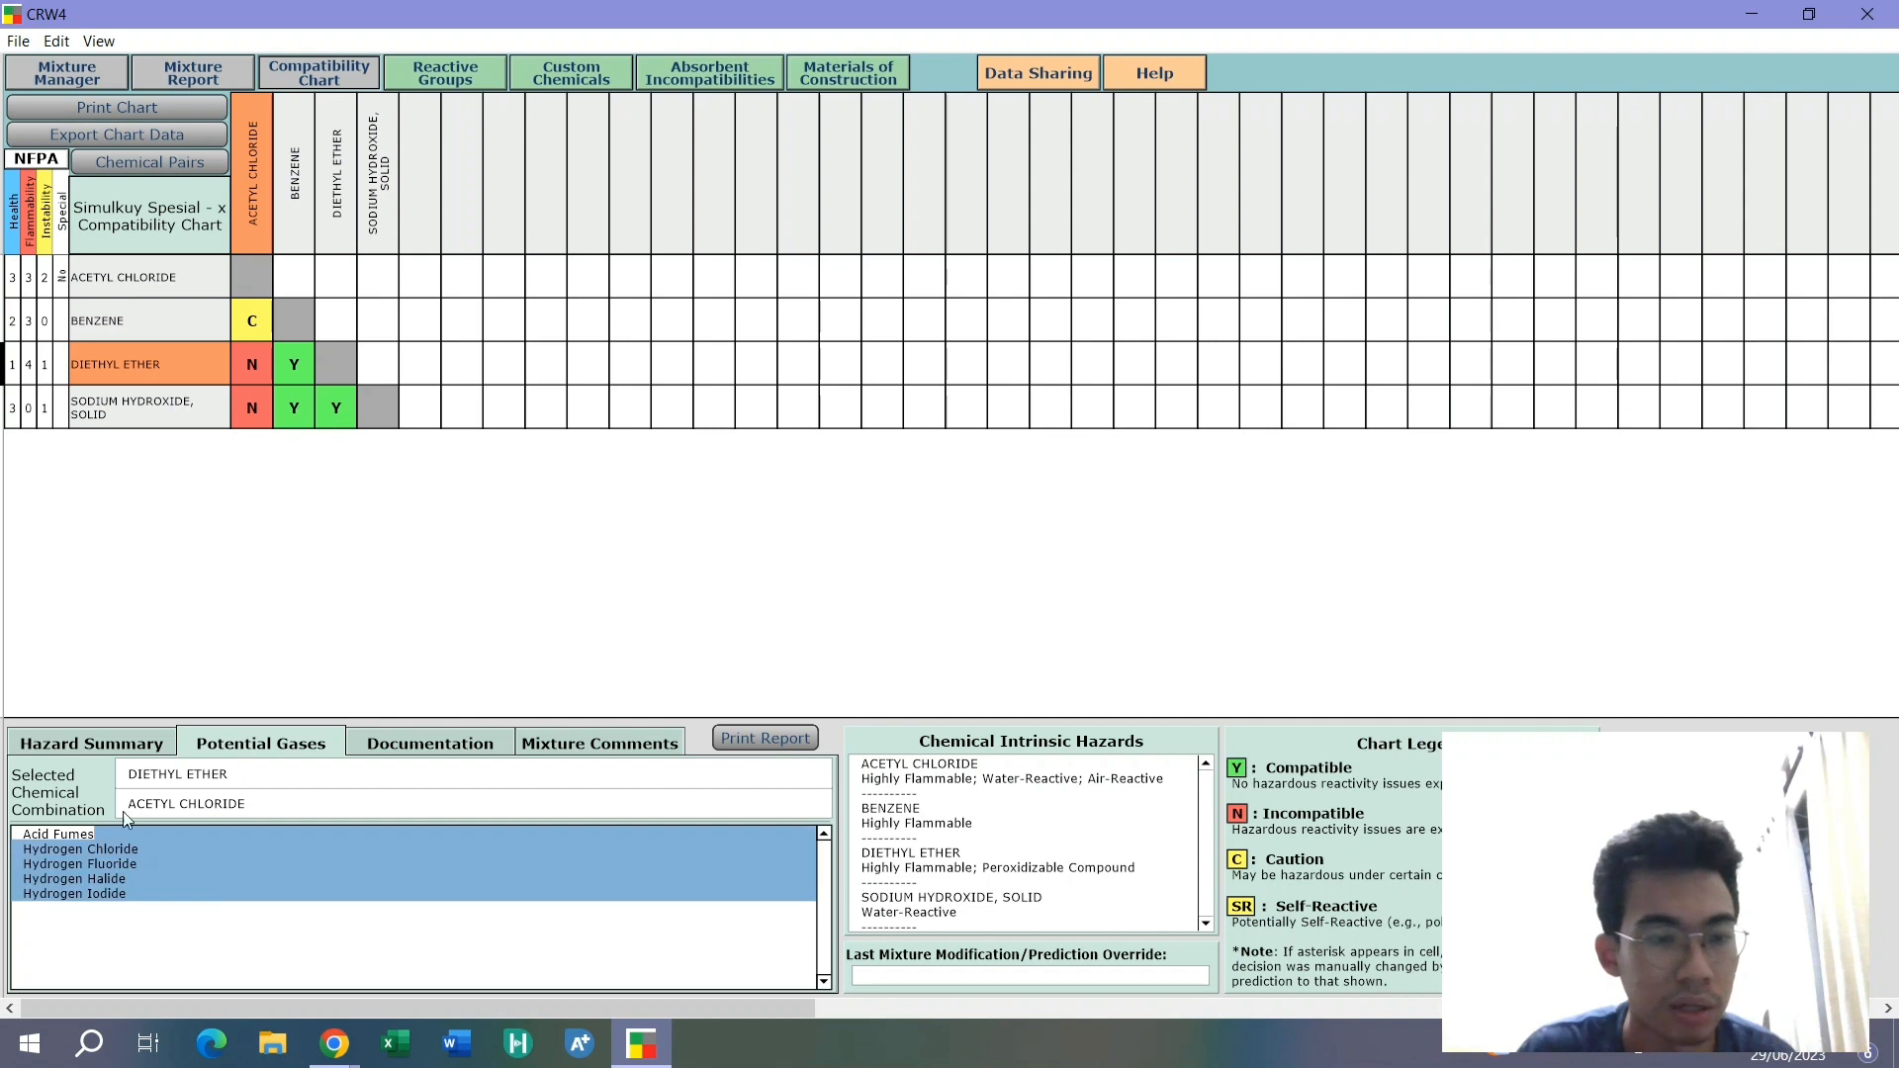
{"action": "left_click", "coordinate": [176, 747]}
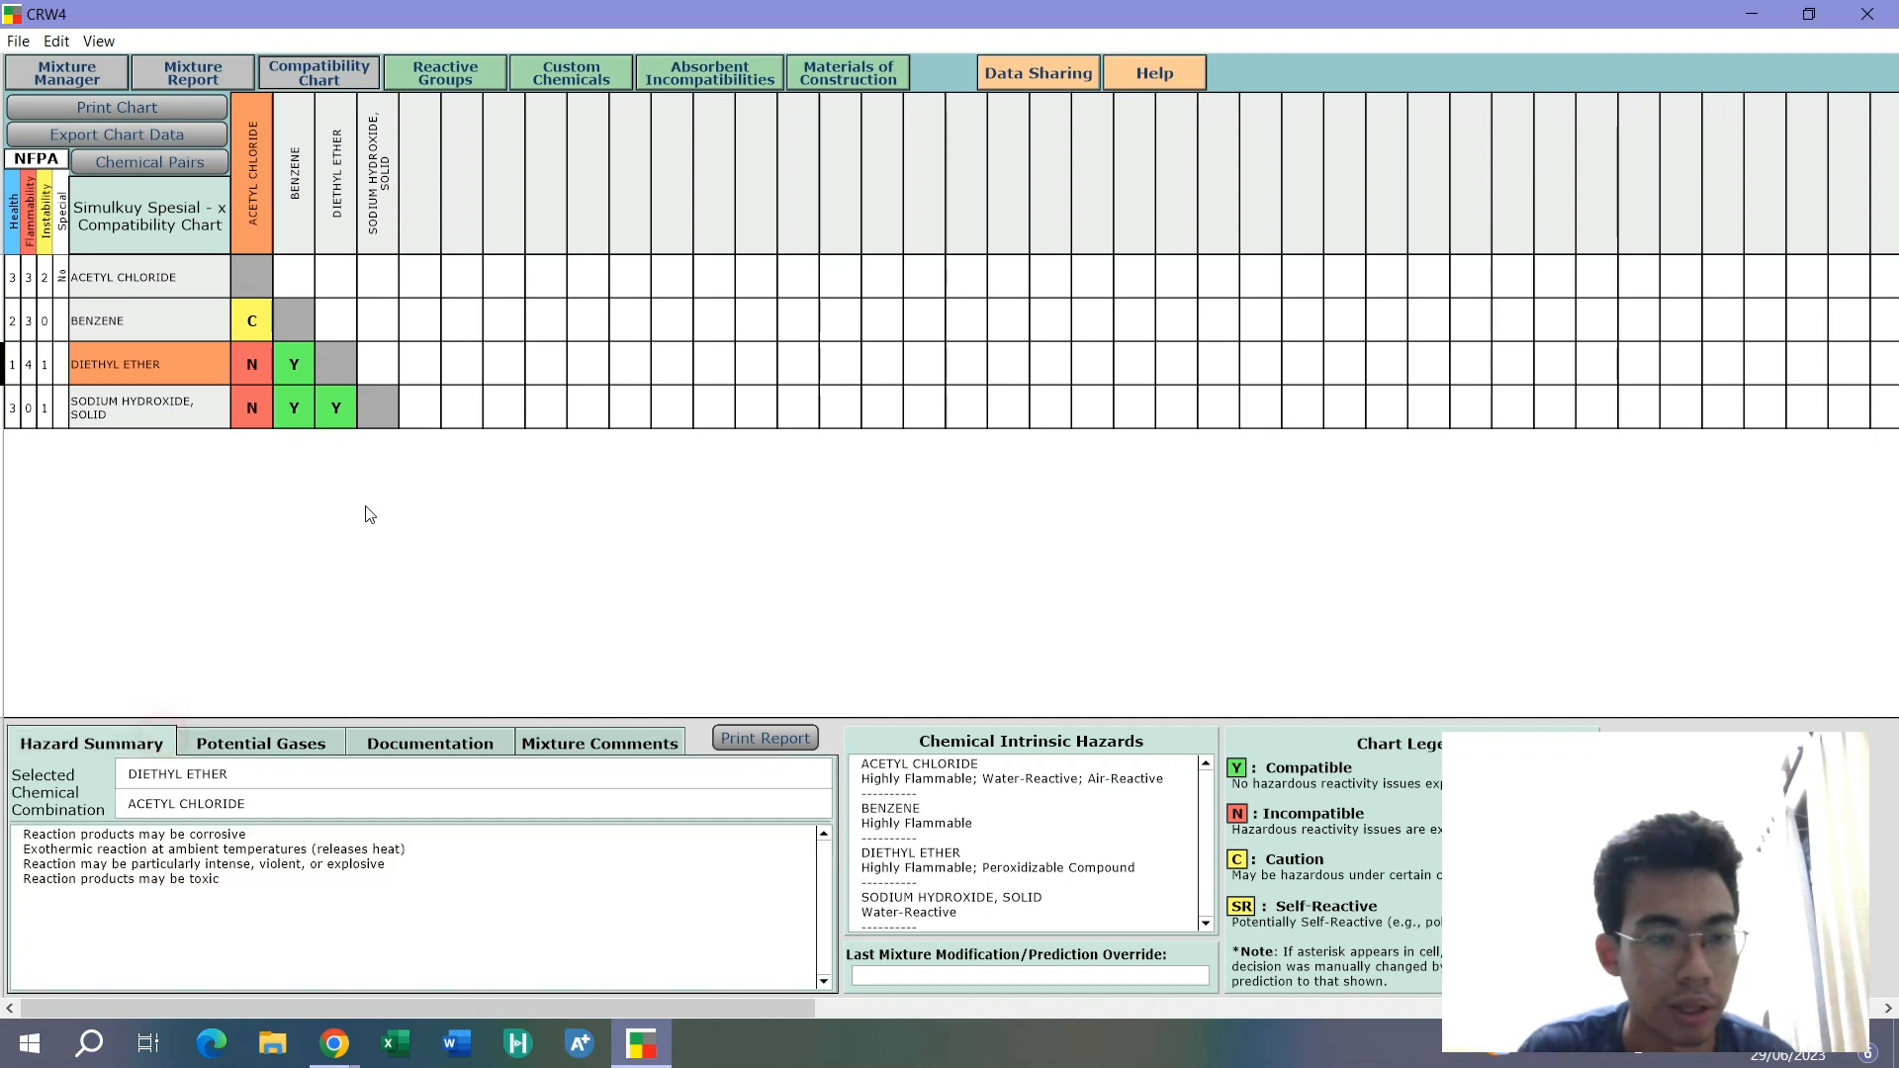
Examine the hazard summary and potential gases for the diethyl ether and benzene pair
{"action": "left_click", "coordinate": [296, 376]}
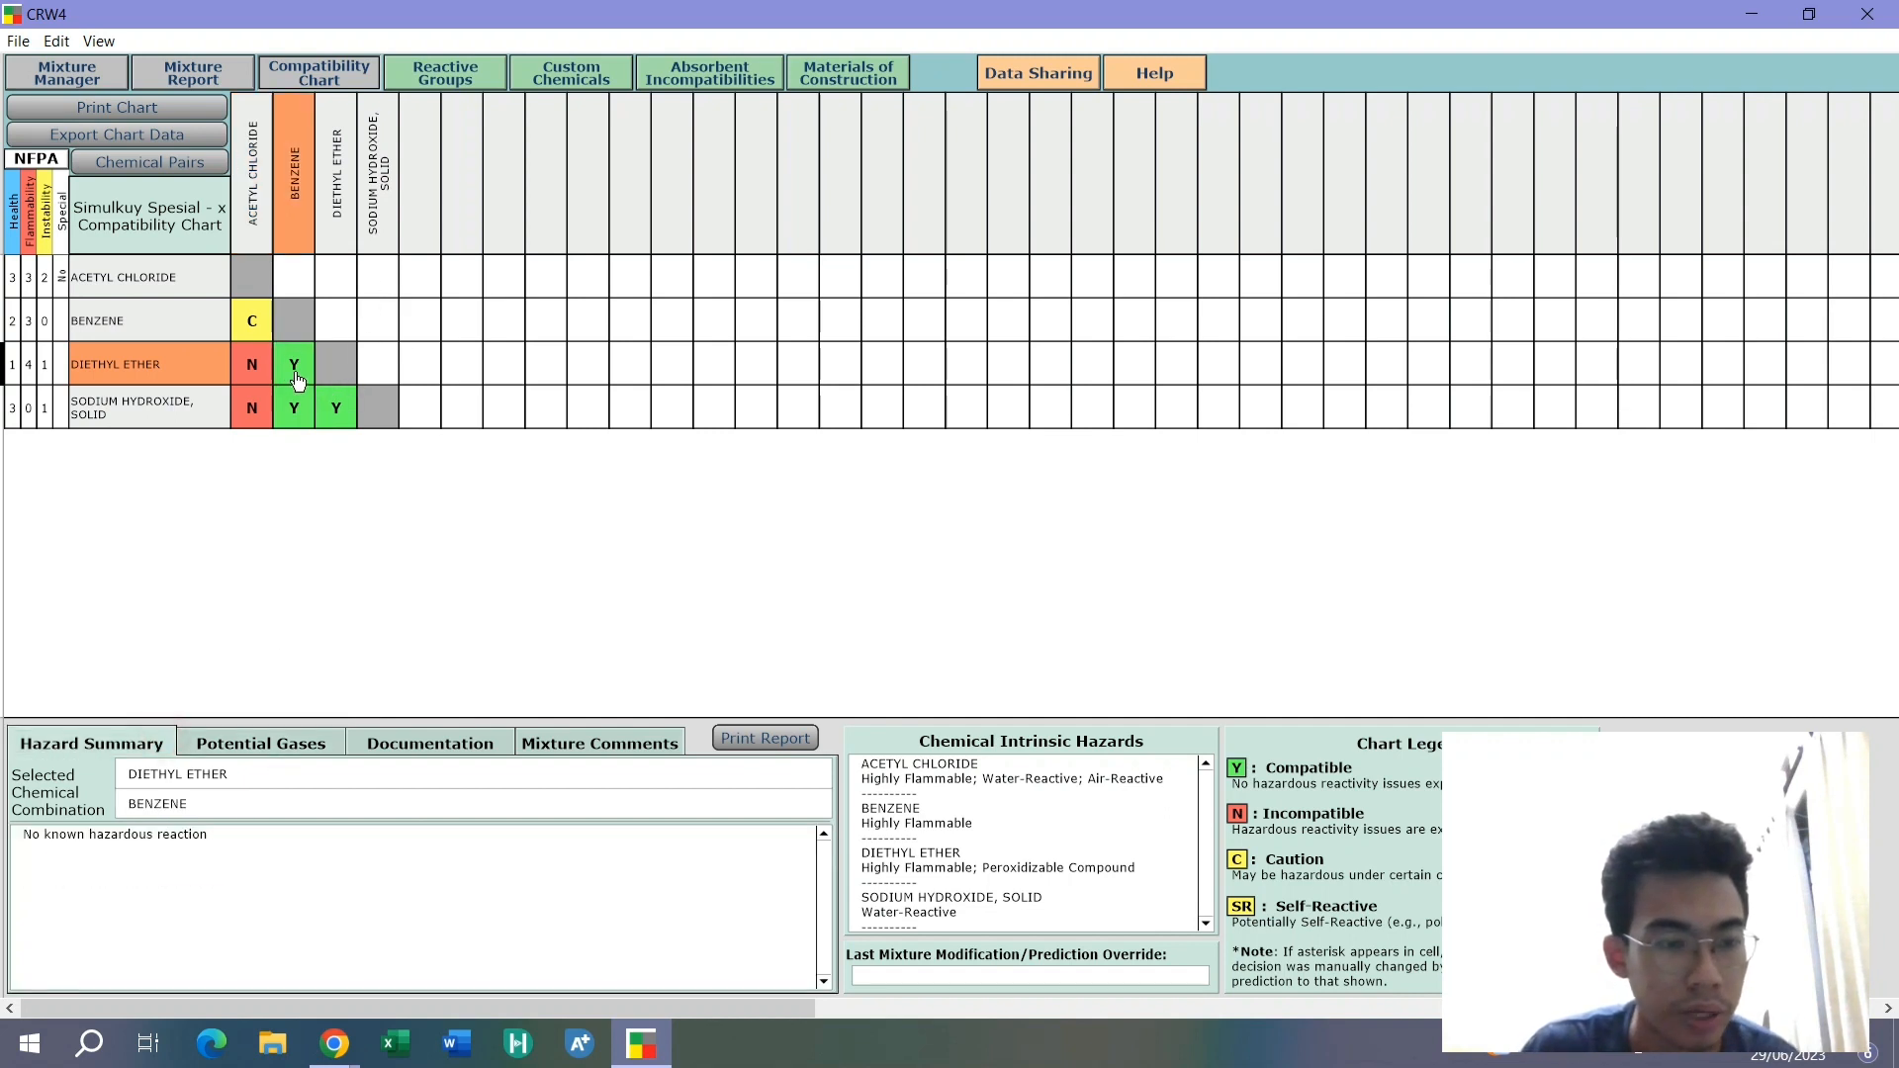
{"action": "left_click", "coordinate": [89, 835]}
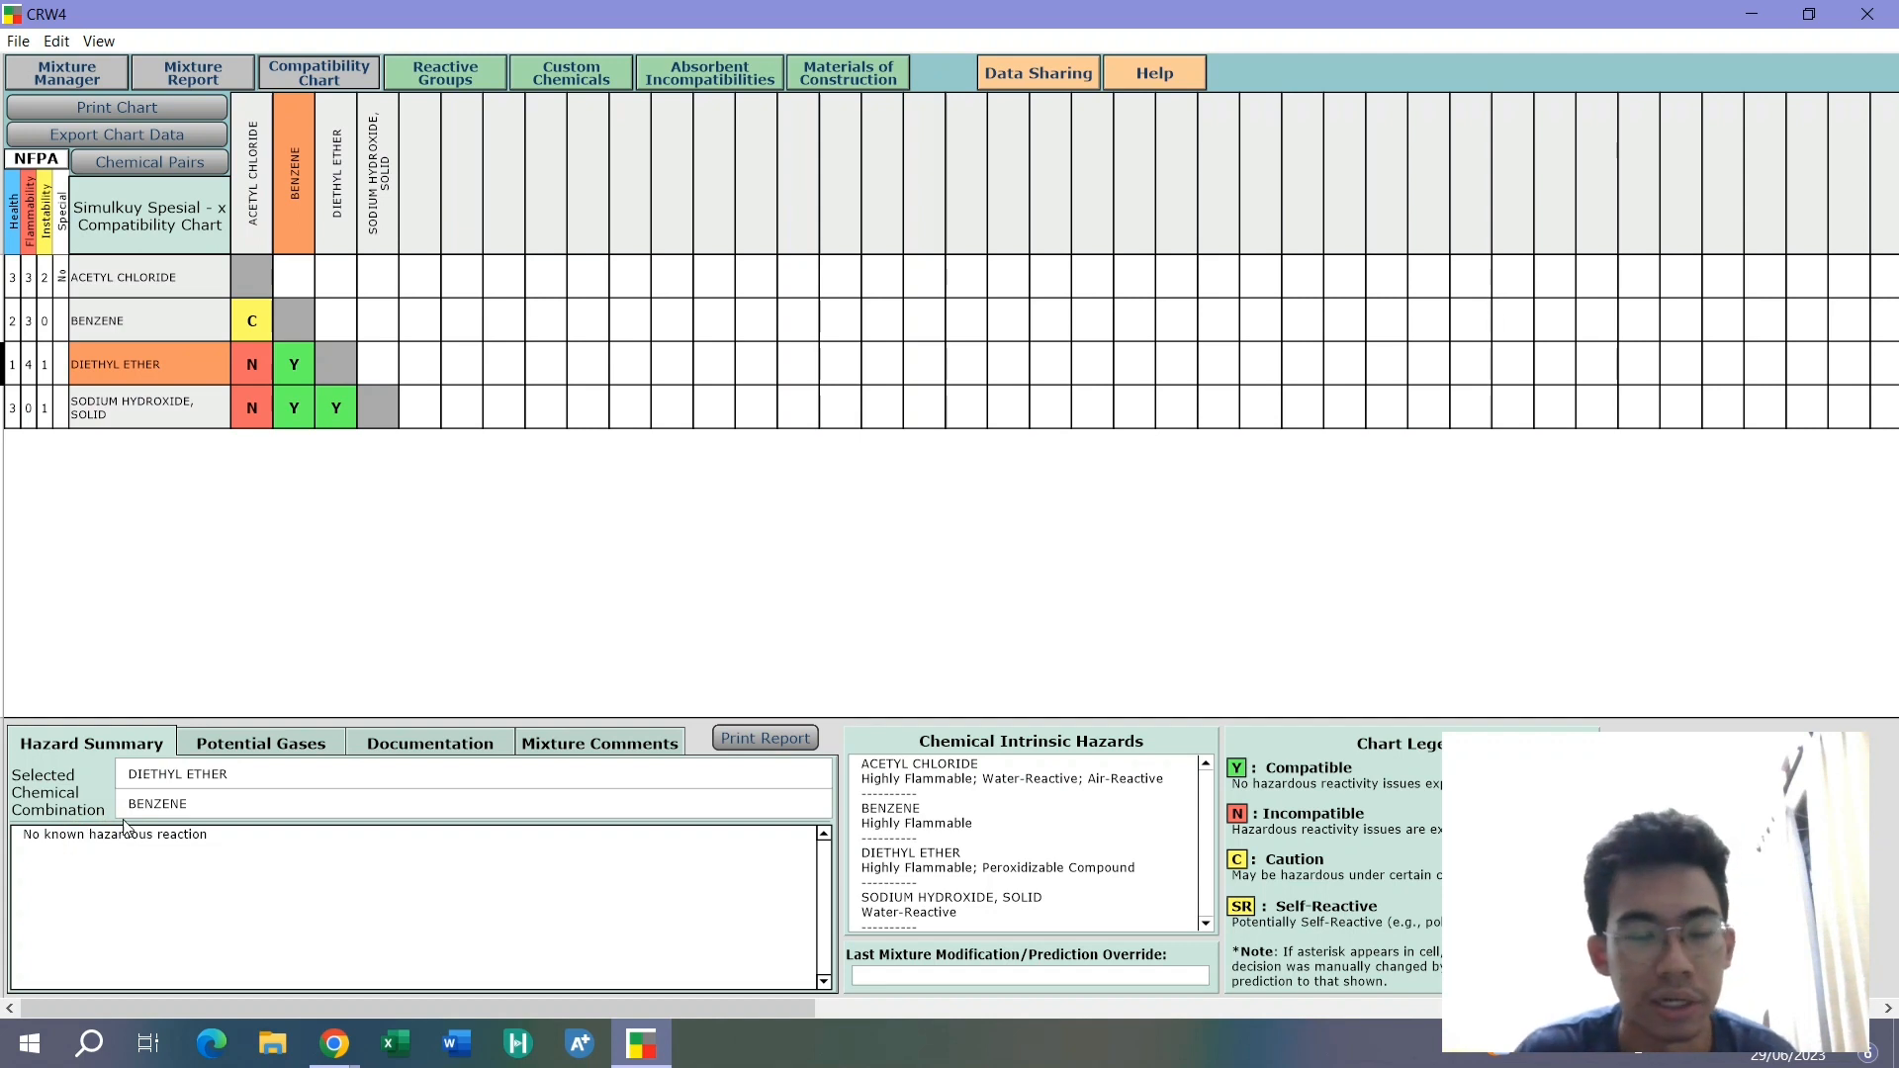
{"action": "left_click", "coordinate": [289, 747]}
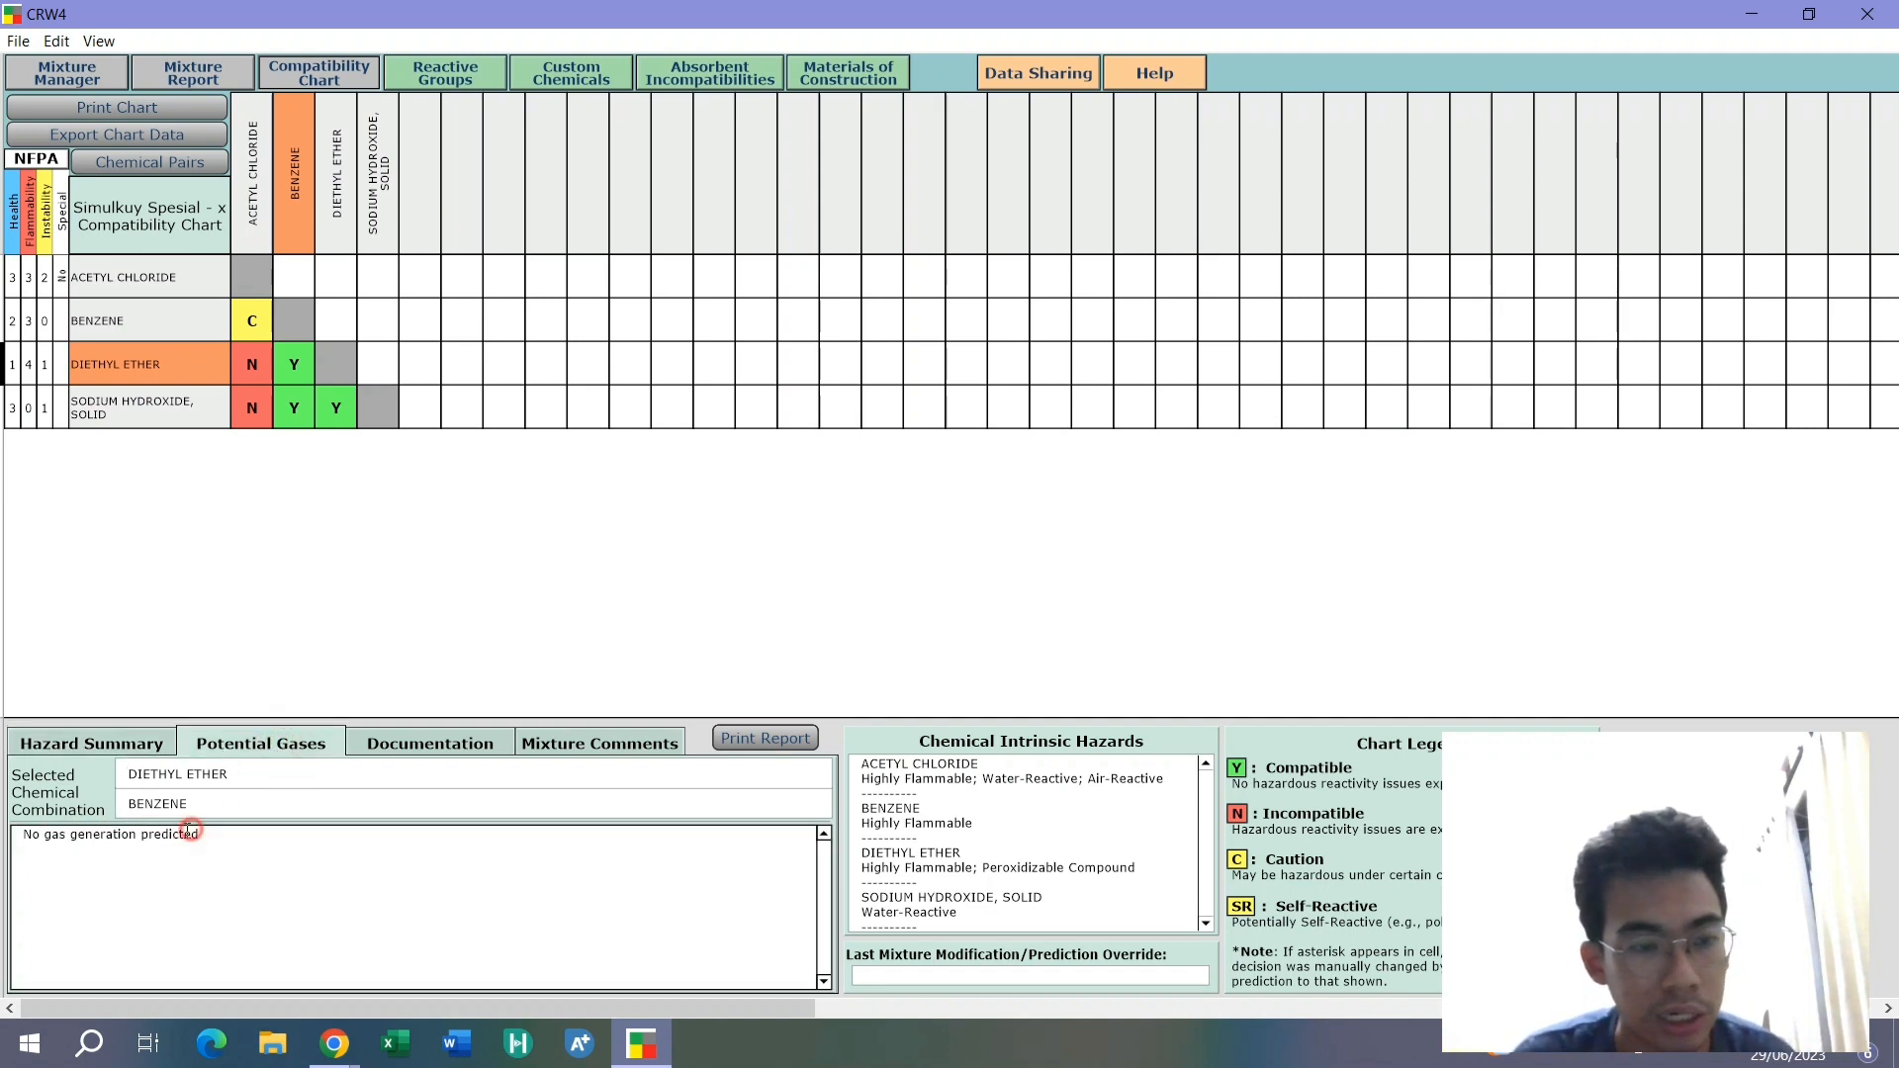
{"action": "left_click_drag", "start_coordinate": [191, 836], "coordinate": [95, 847]}
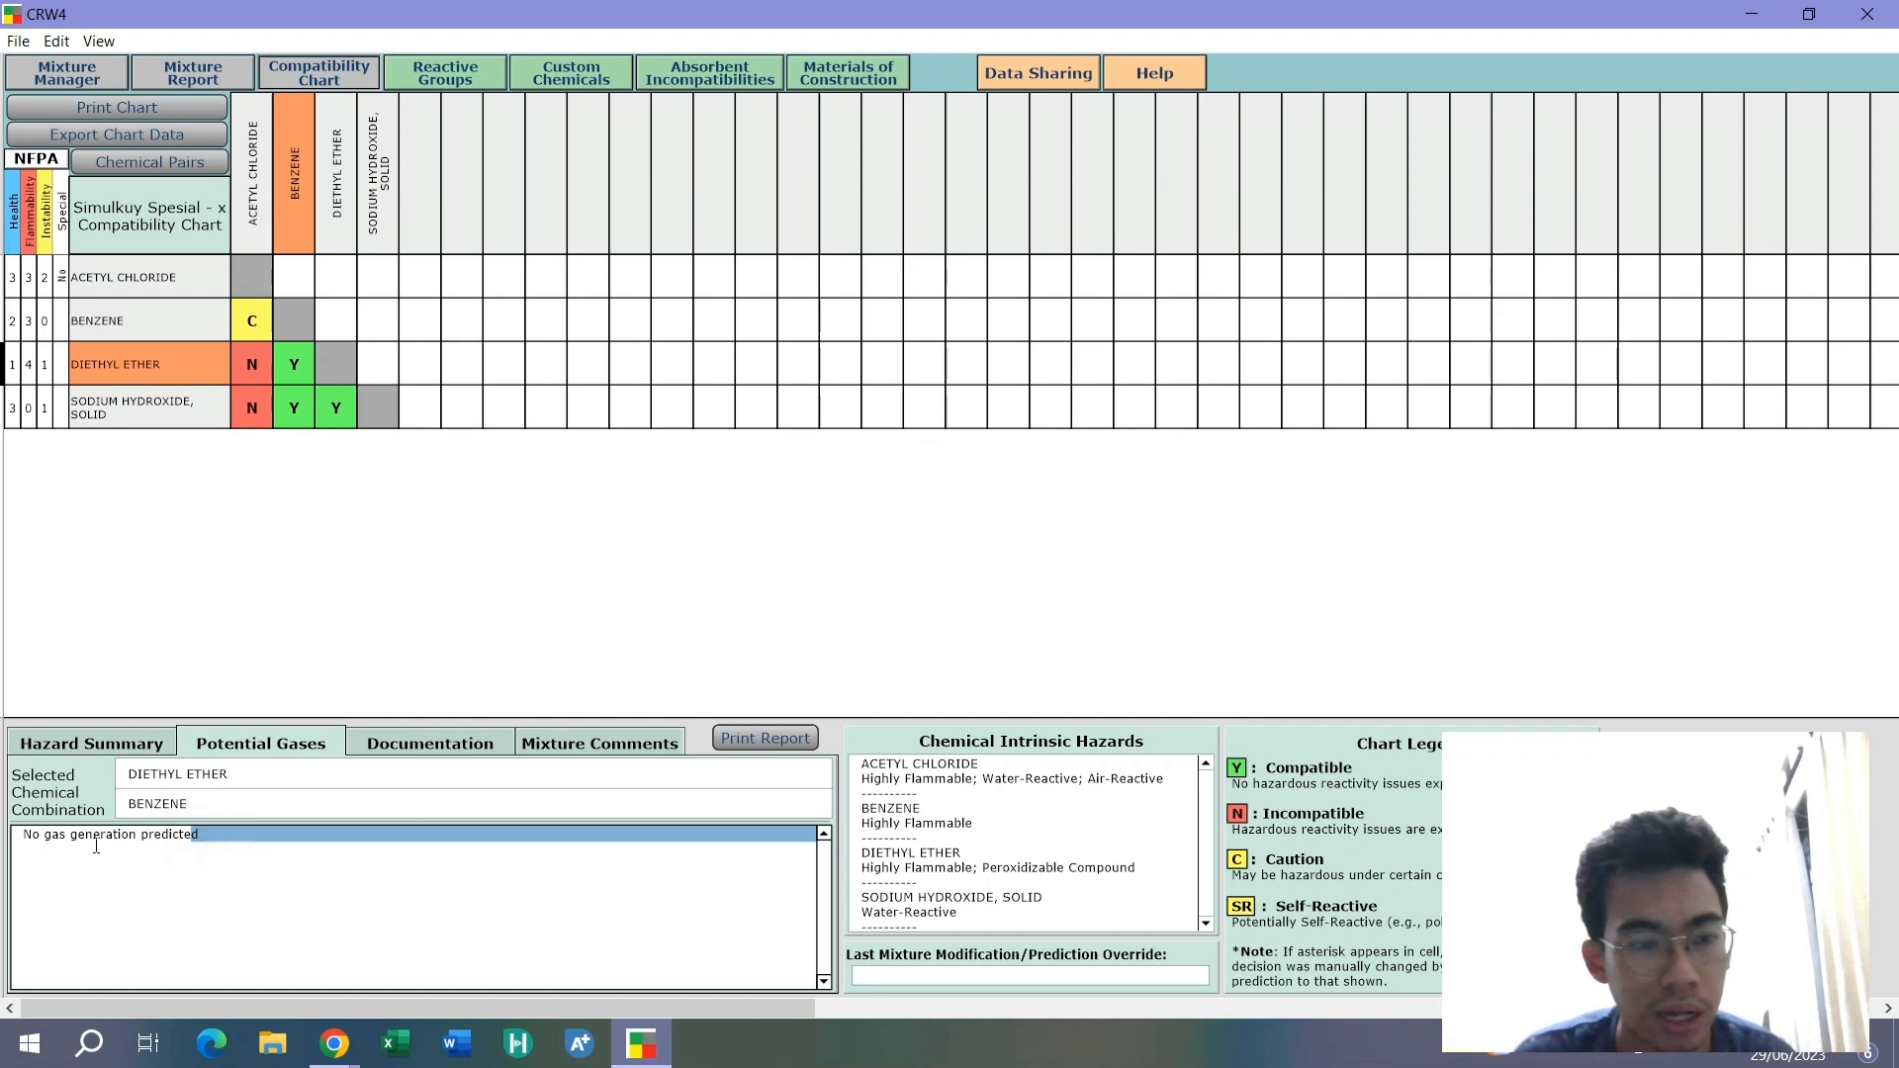
{"action": "left_click", "coordinate": [114, 740]}
{"action": "left_click", "coordinate": [240, 597]}
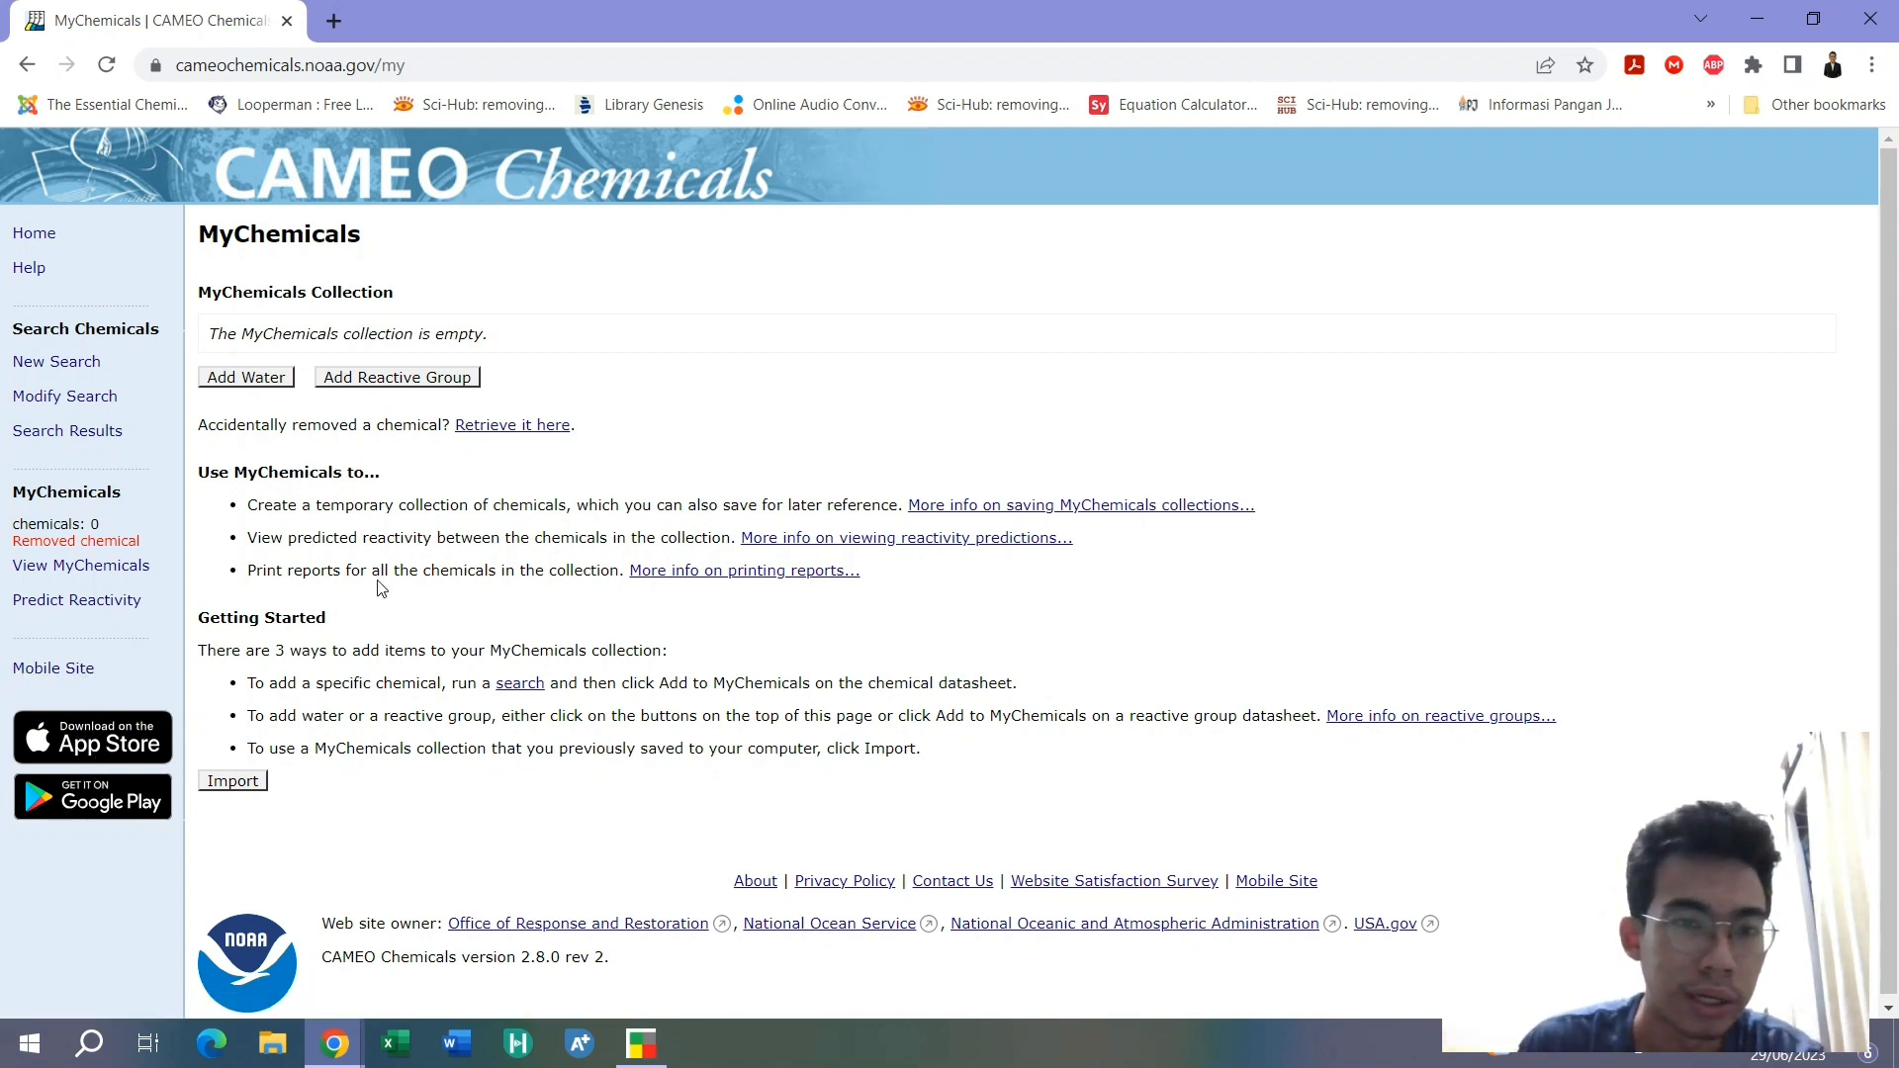
Start a new chemical search on the CAMEO Chemicals website, checking the mixture's chemical list in CRW4 for reference
{"action": "scroll", "coordinate": [415, 584], "scroll_direction": "down", "scroll_amount": 1}
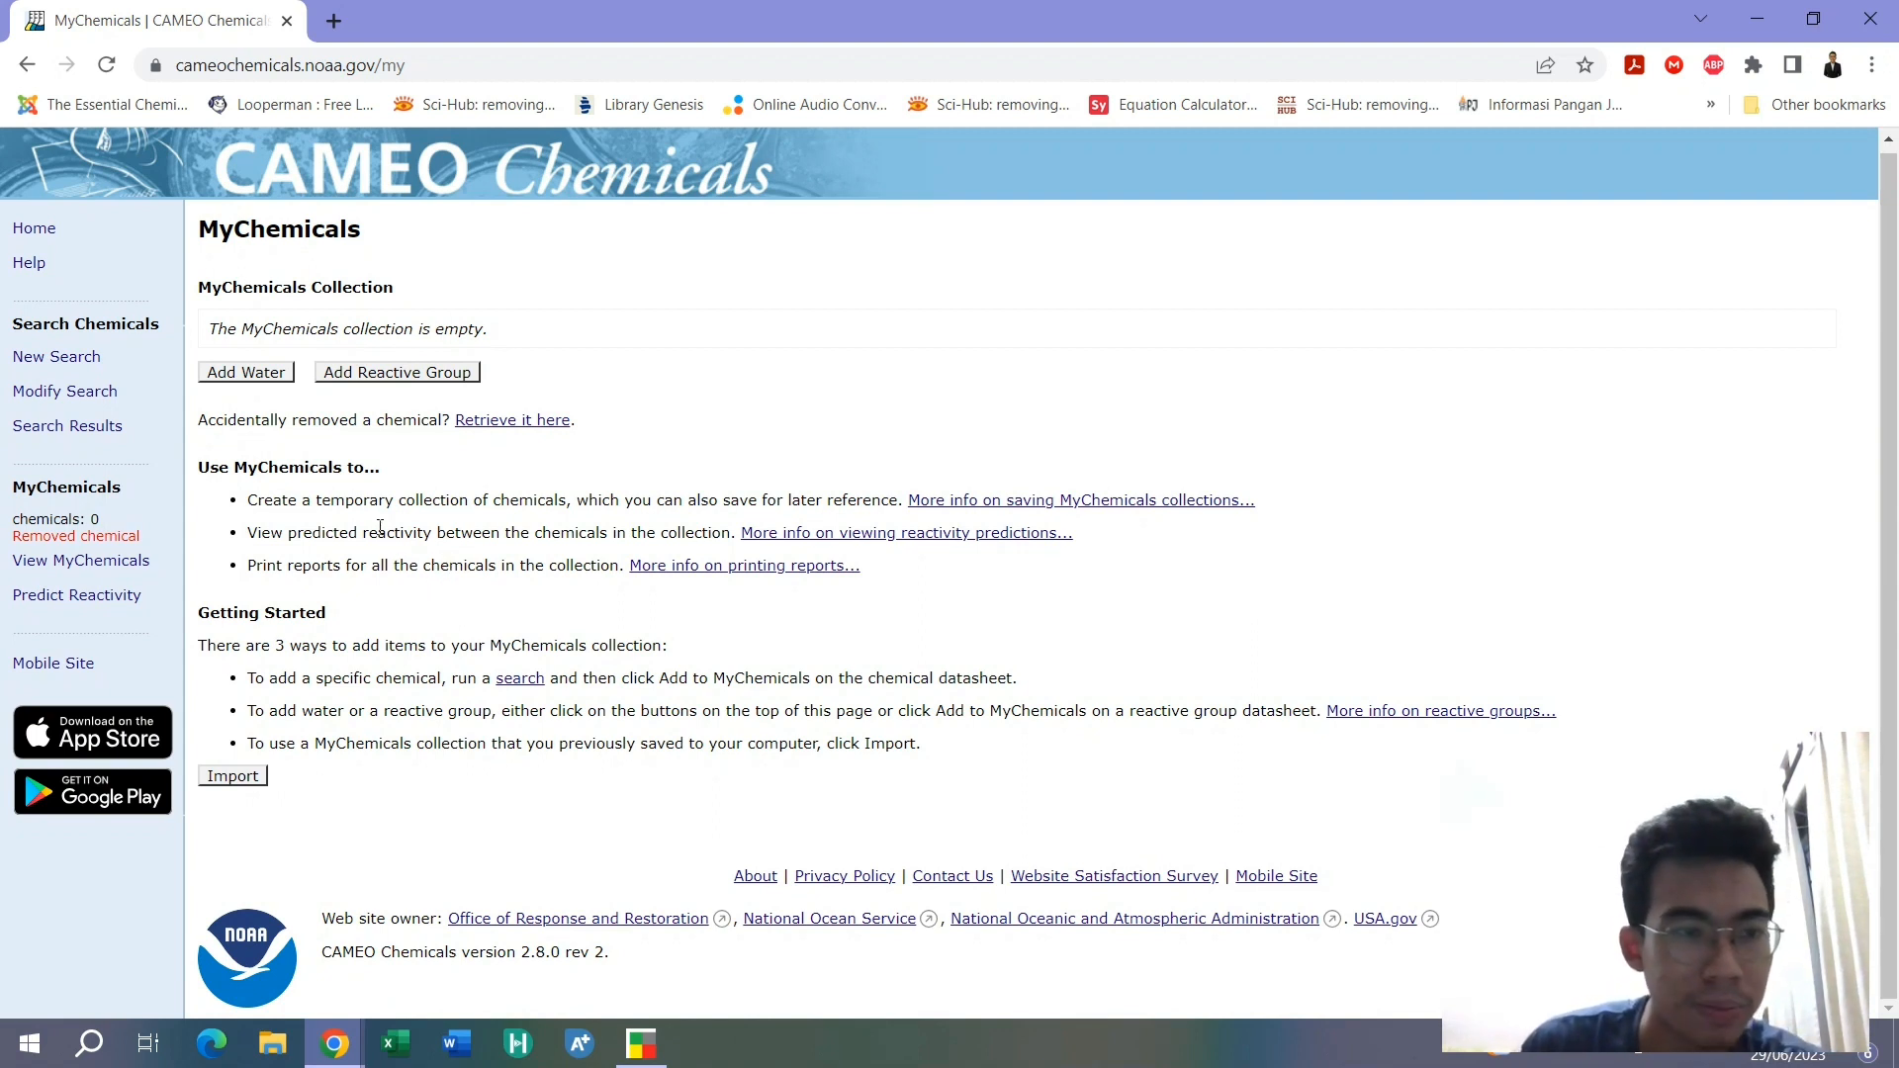
{"action": "left_click", "coordinate": [79, 358]}
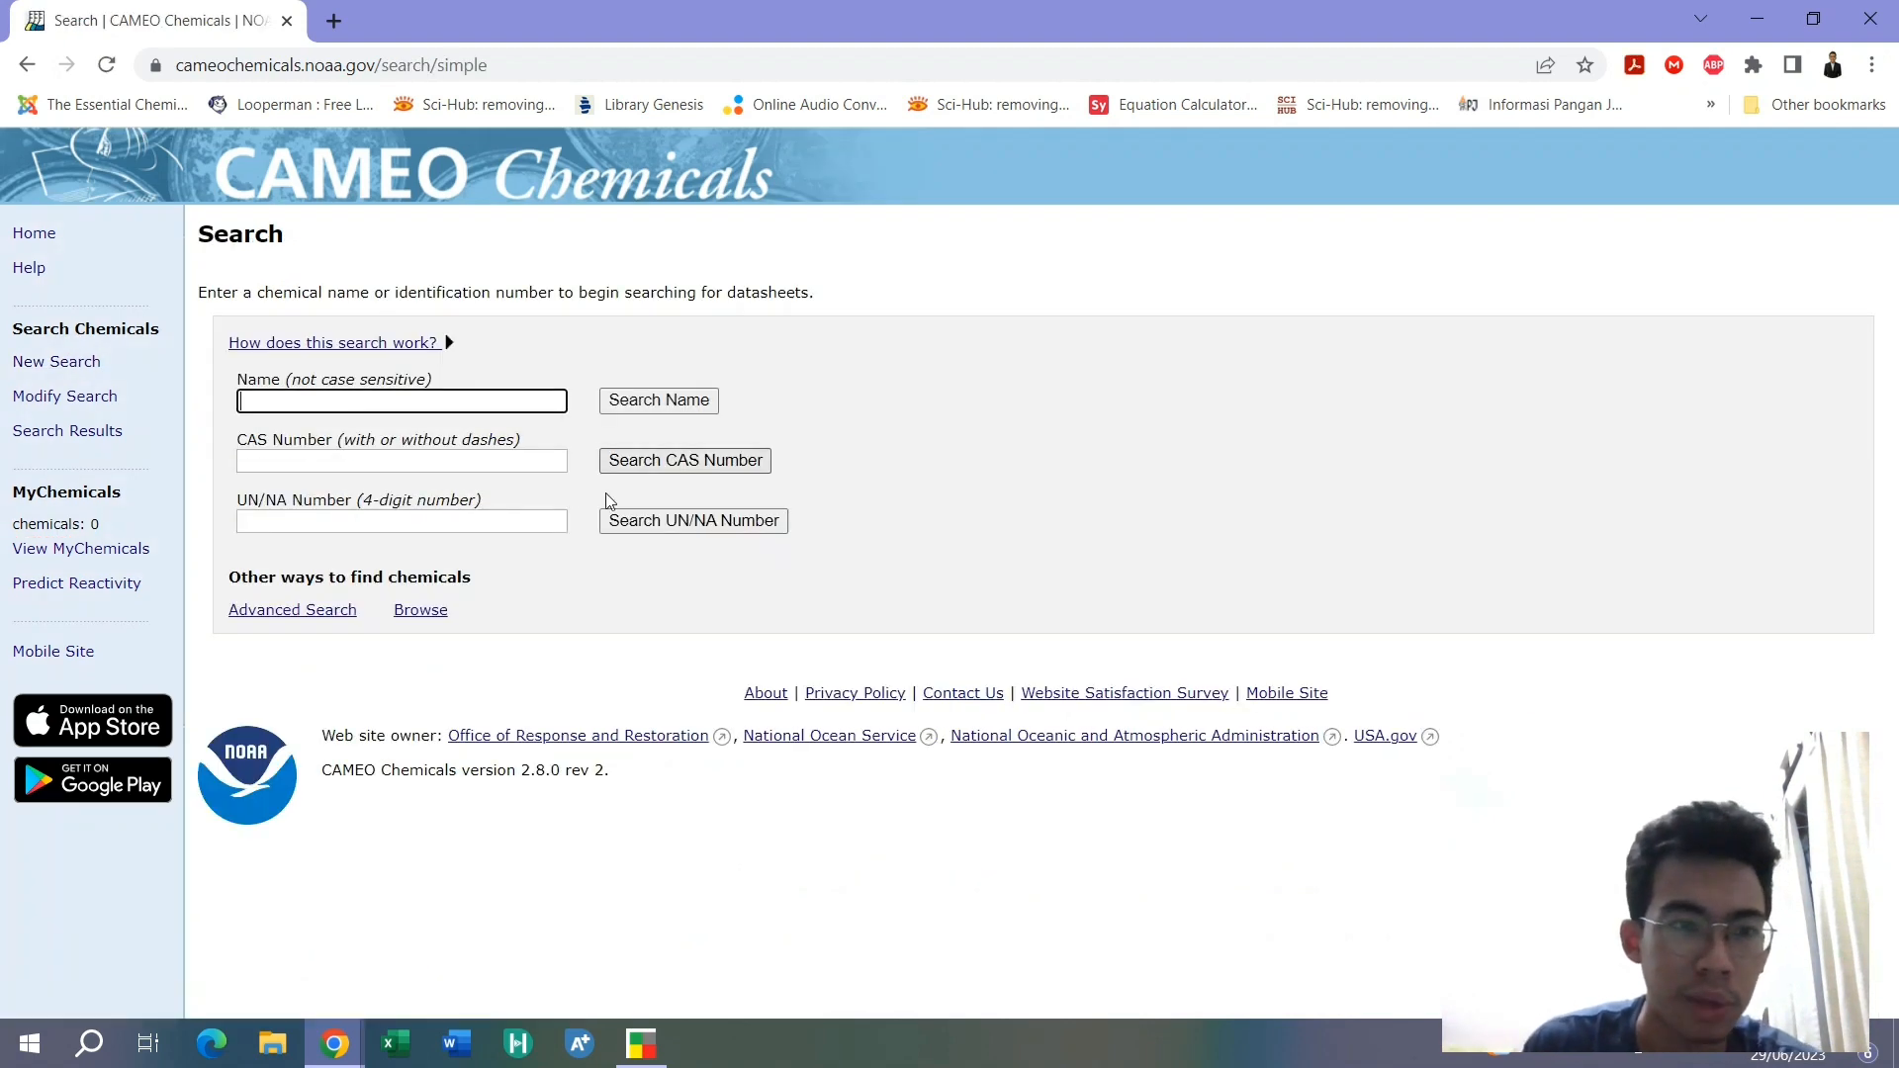
{"action": "left_click", "coordinate": [641, 1042]}
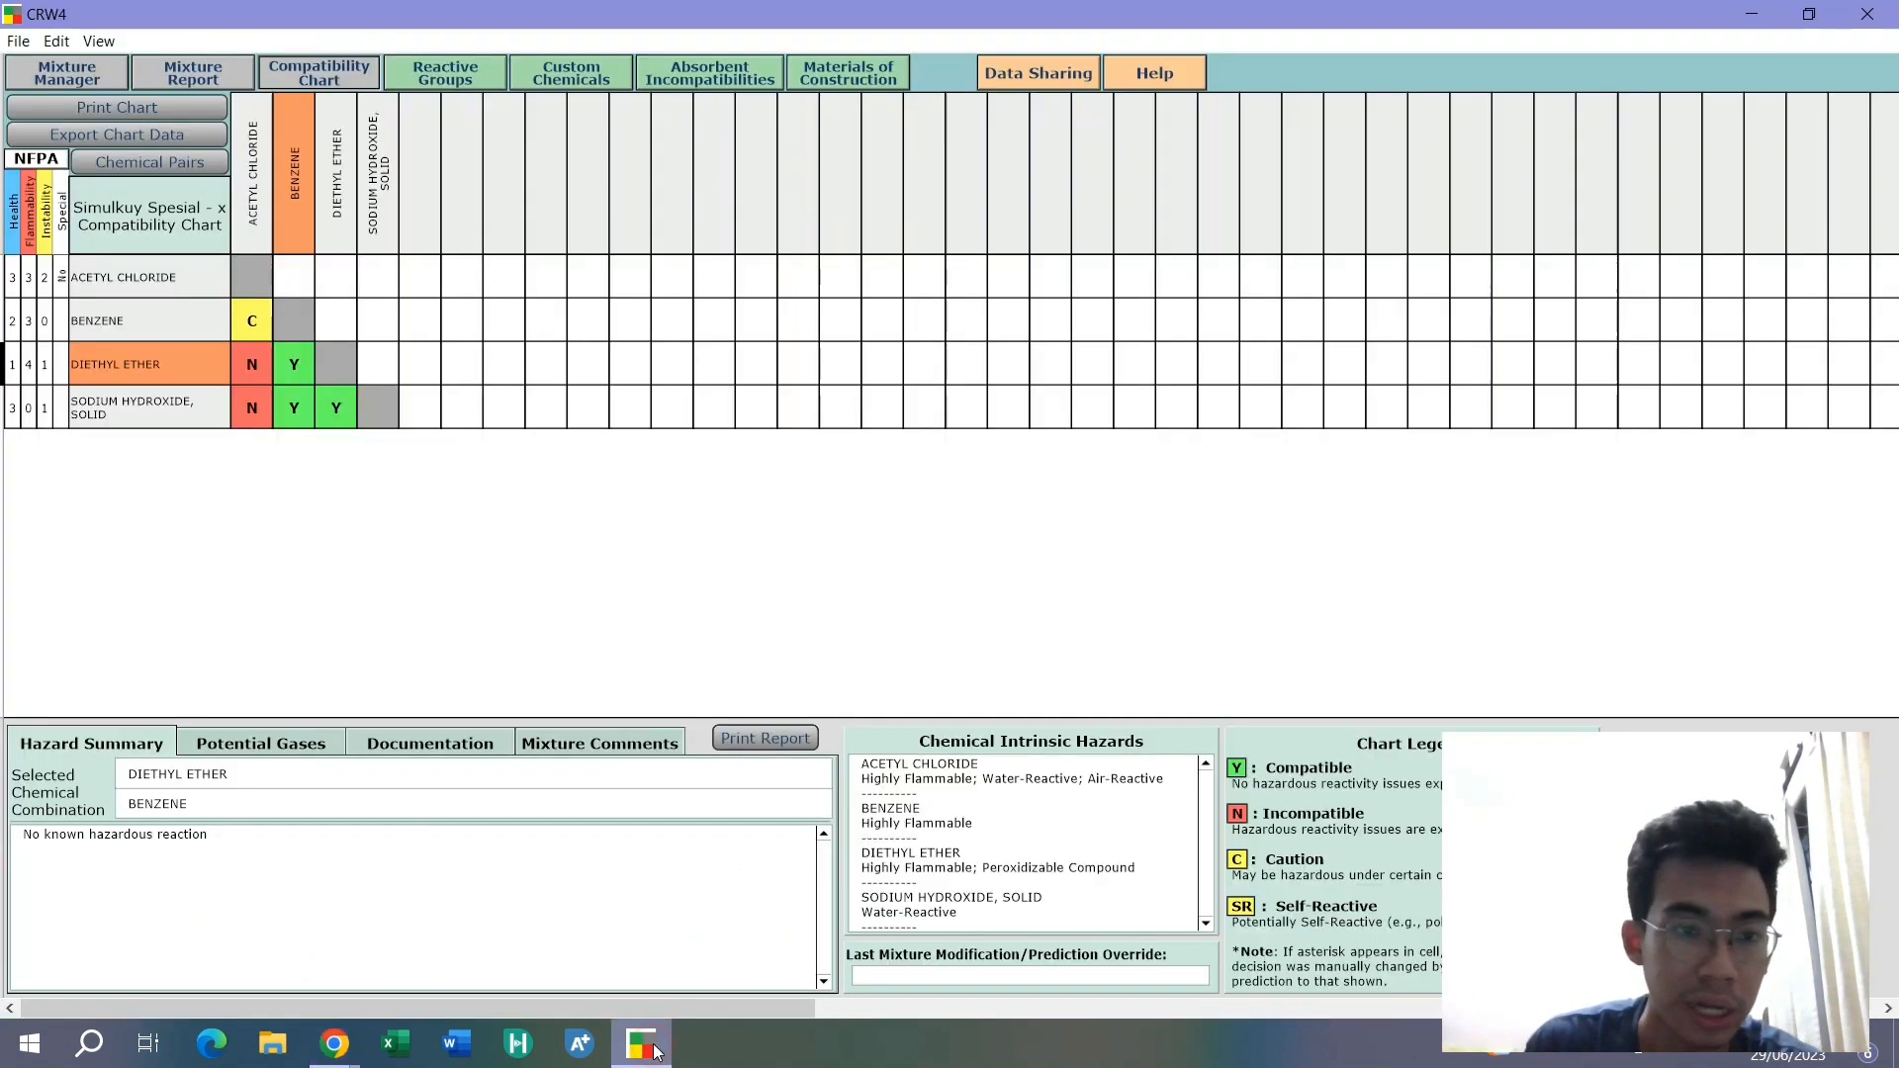
{"action": "left_click", "coordinate": [68, 74]}
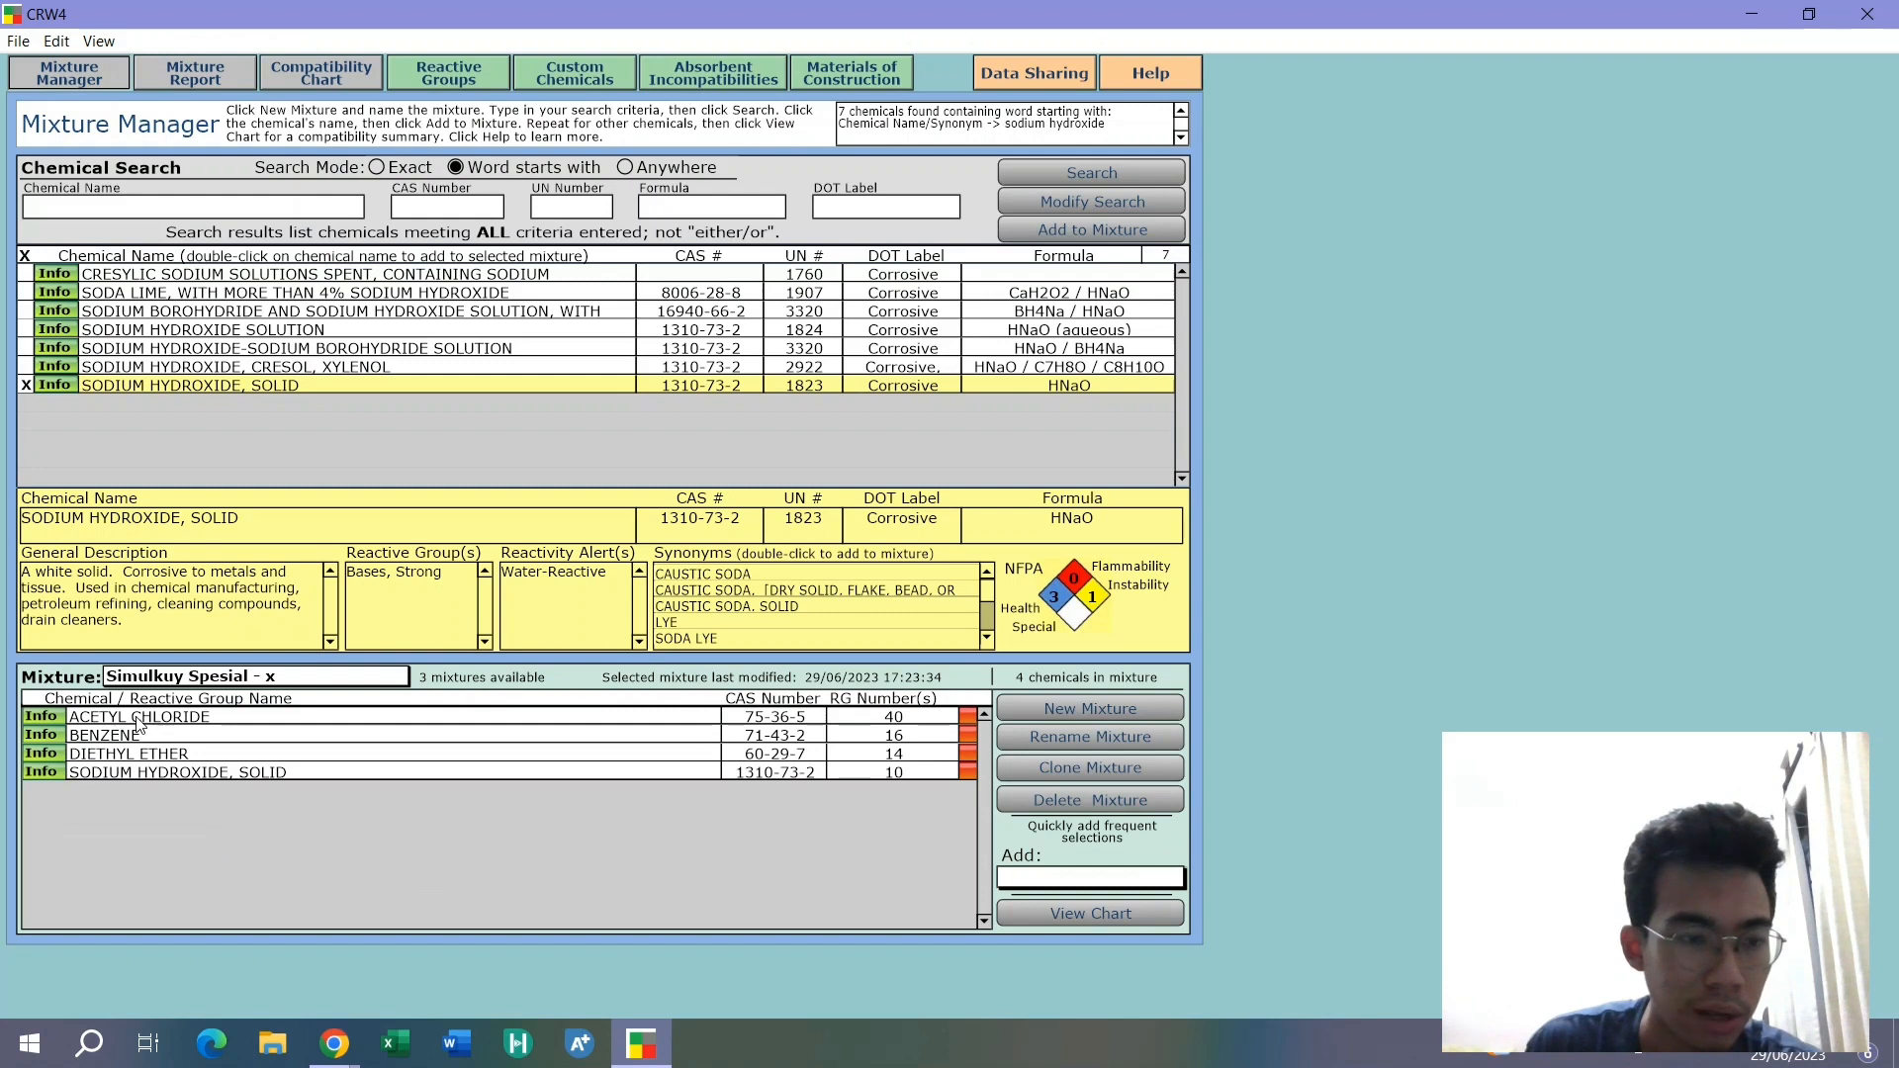
{"action": "left_click", "coordinate": [648, 1046]}
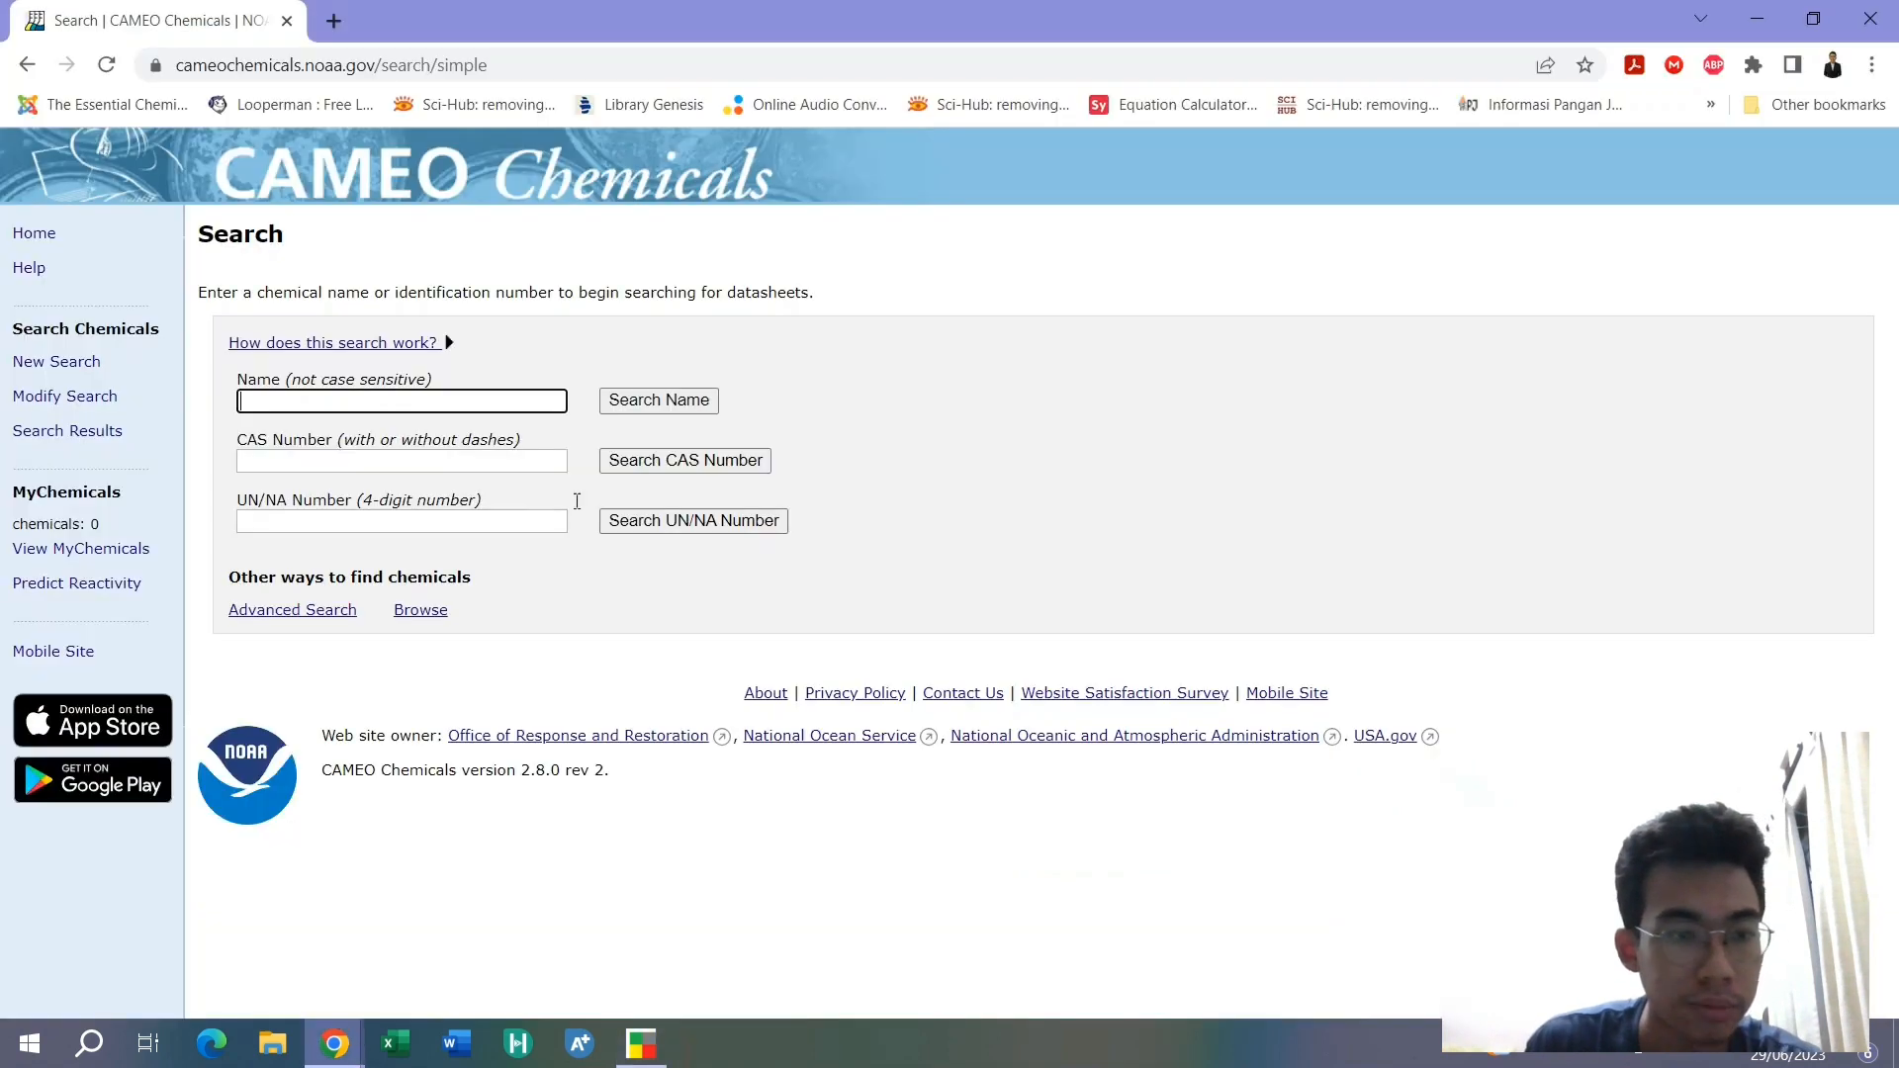
Search CAMEO Chemicals by name for acetyl chloride
{"action": "left_click", "coordinate": [522, 406]}
{"action": "type", "text": "acetyl chloride"}
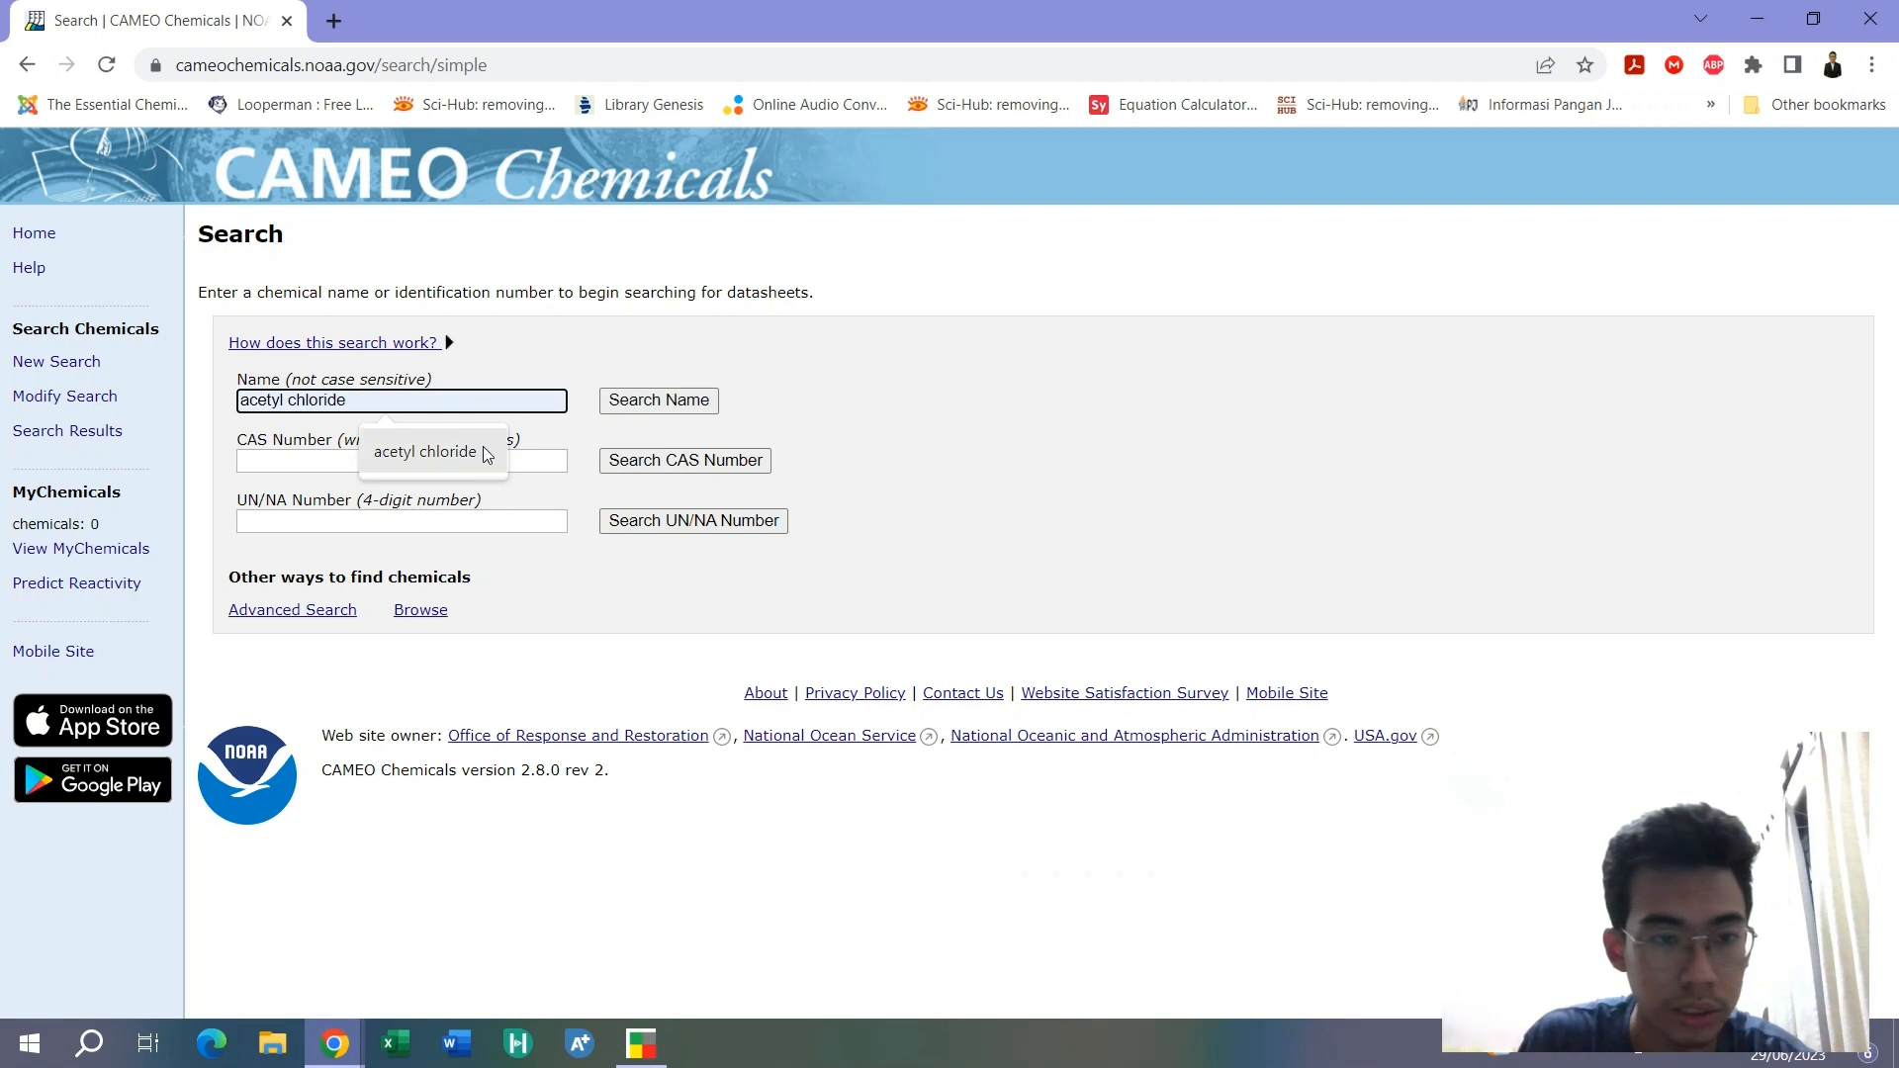
{"action": "left_click", "coordinate": [426, 451]}
{"action": "left_click", "coordinate": [634, 410]}
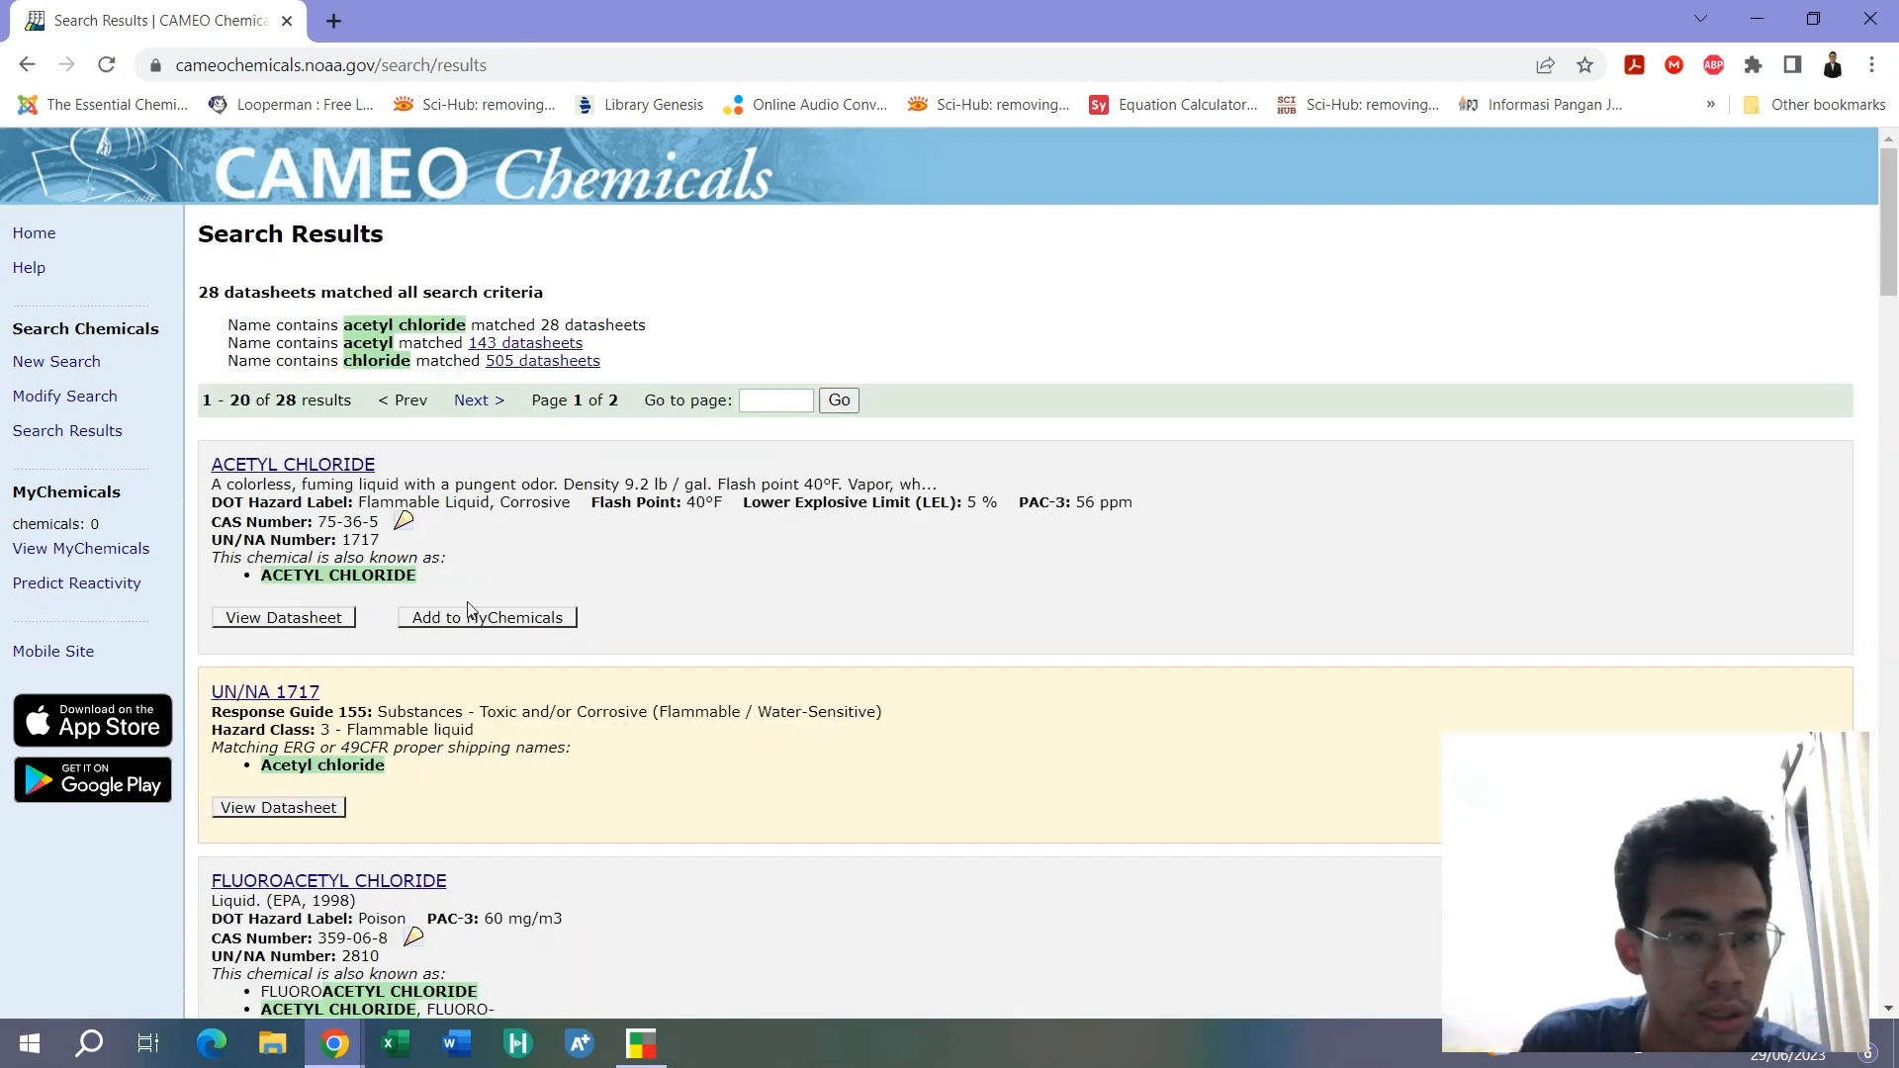
Review the ACETYL CHLORIDE datasheet in a separate browser tab, close it, and add the chemical to MyChemicals
{"action": "right_click", "coordinate": [317, 620]}
{"action": "left_click", "coordinate": [335, 636]}
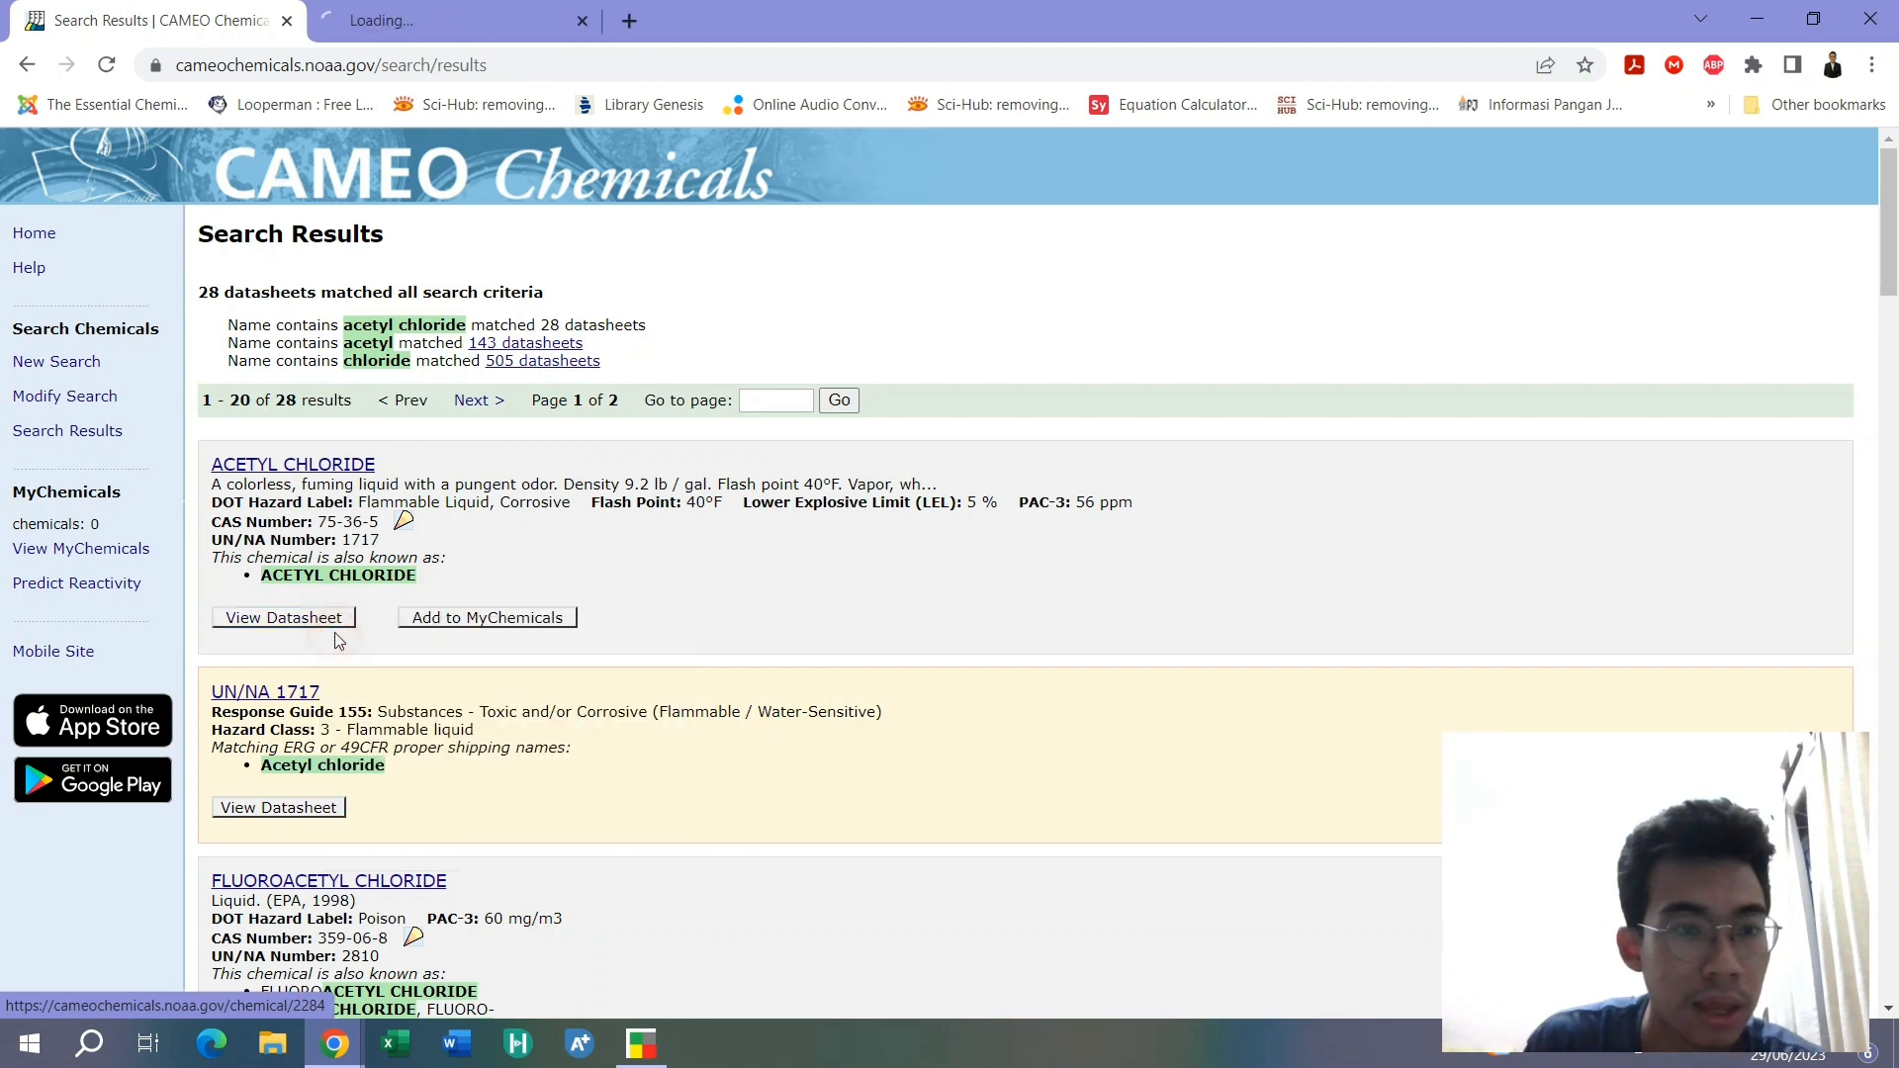
{"action": "left_click", "coordinate": [385, 20]}
{"action": "scroll", "coordinate": [438, 564], "scroll_direction": "down", "scroll_amount": 1}
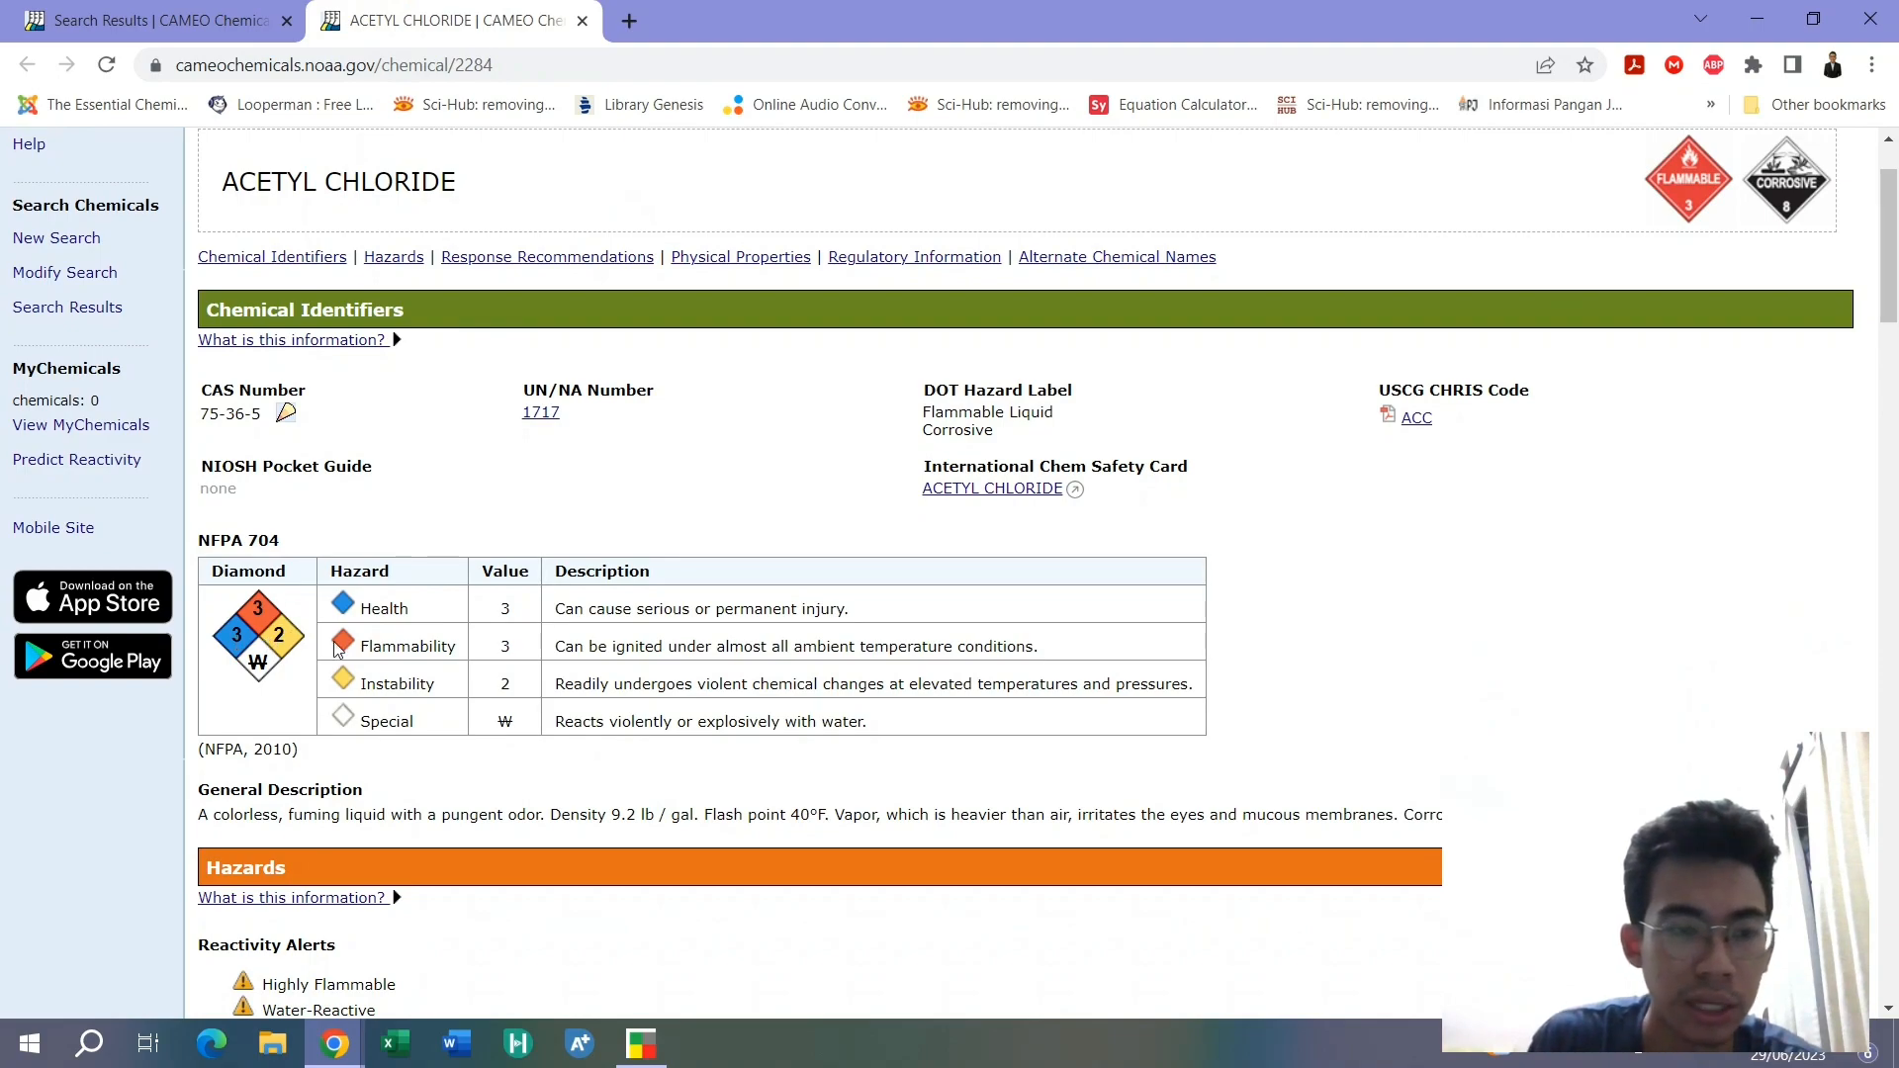
{"action": "scroll", "coordinate": [583, 602], "scroll_direction": "down", "scroll_amount": 20}
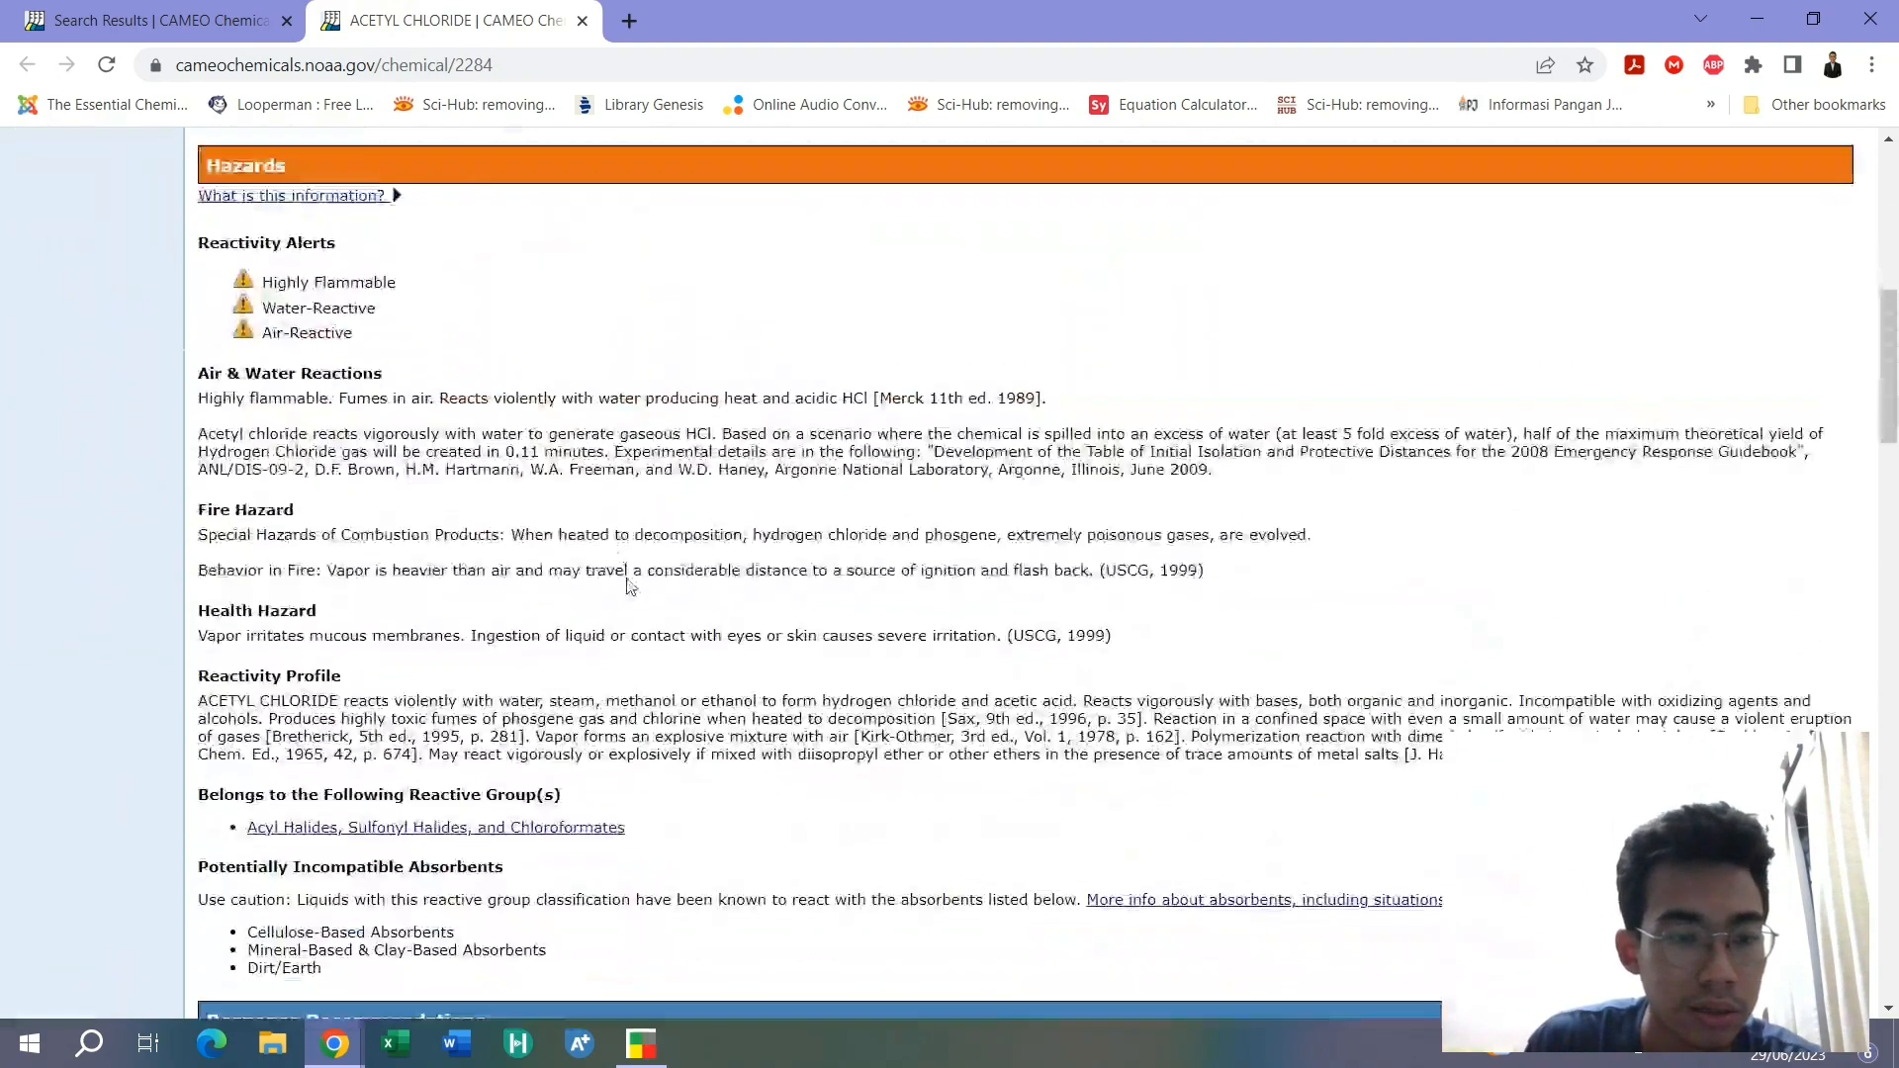
{"action": "scroll", "coordinate": [637, 577], "scroll_direction": "up", "scroll_amount": 20}
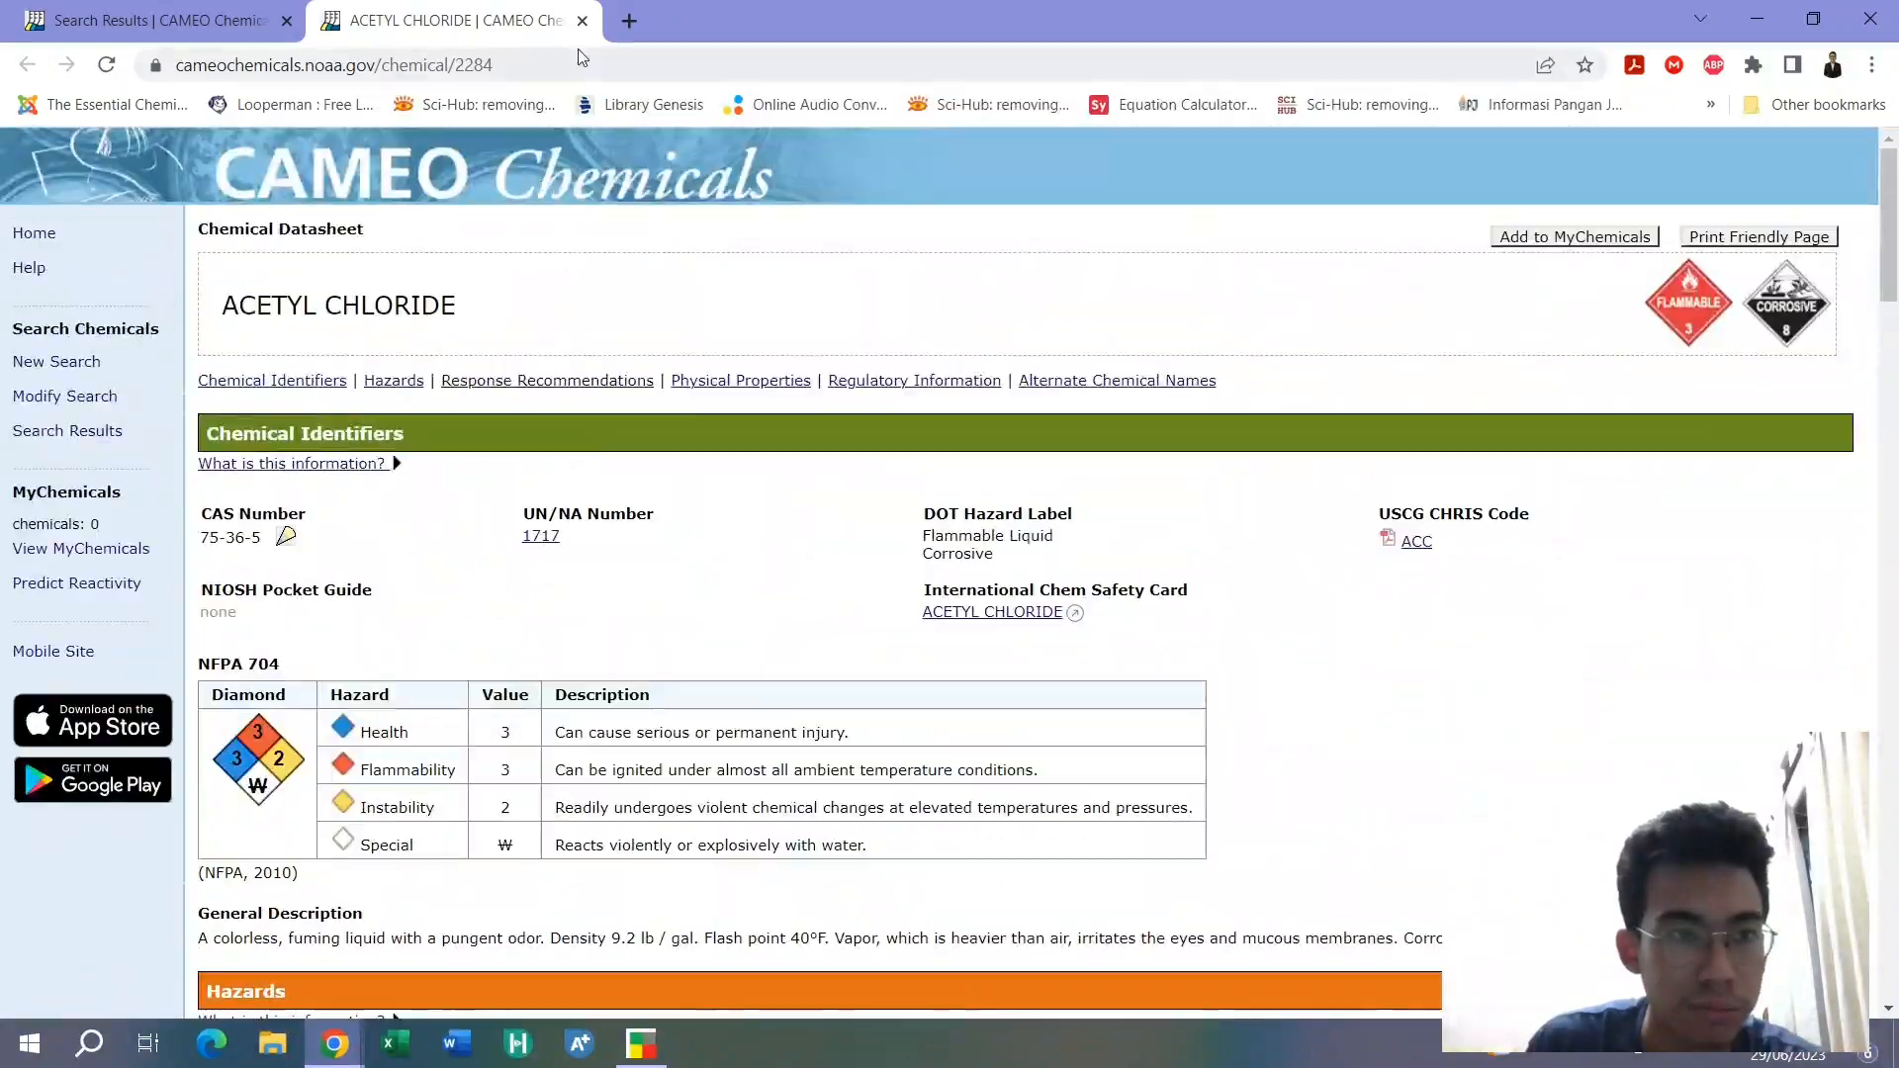
{"action": "left_click", "coordinate": [583, 19]}
{"action": "left_click", "coordinate": [445, 619]}
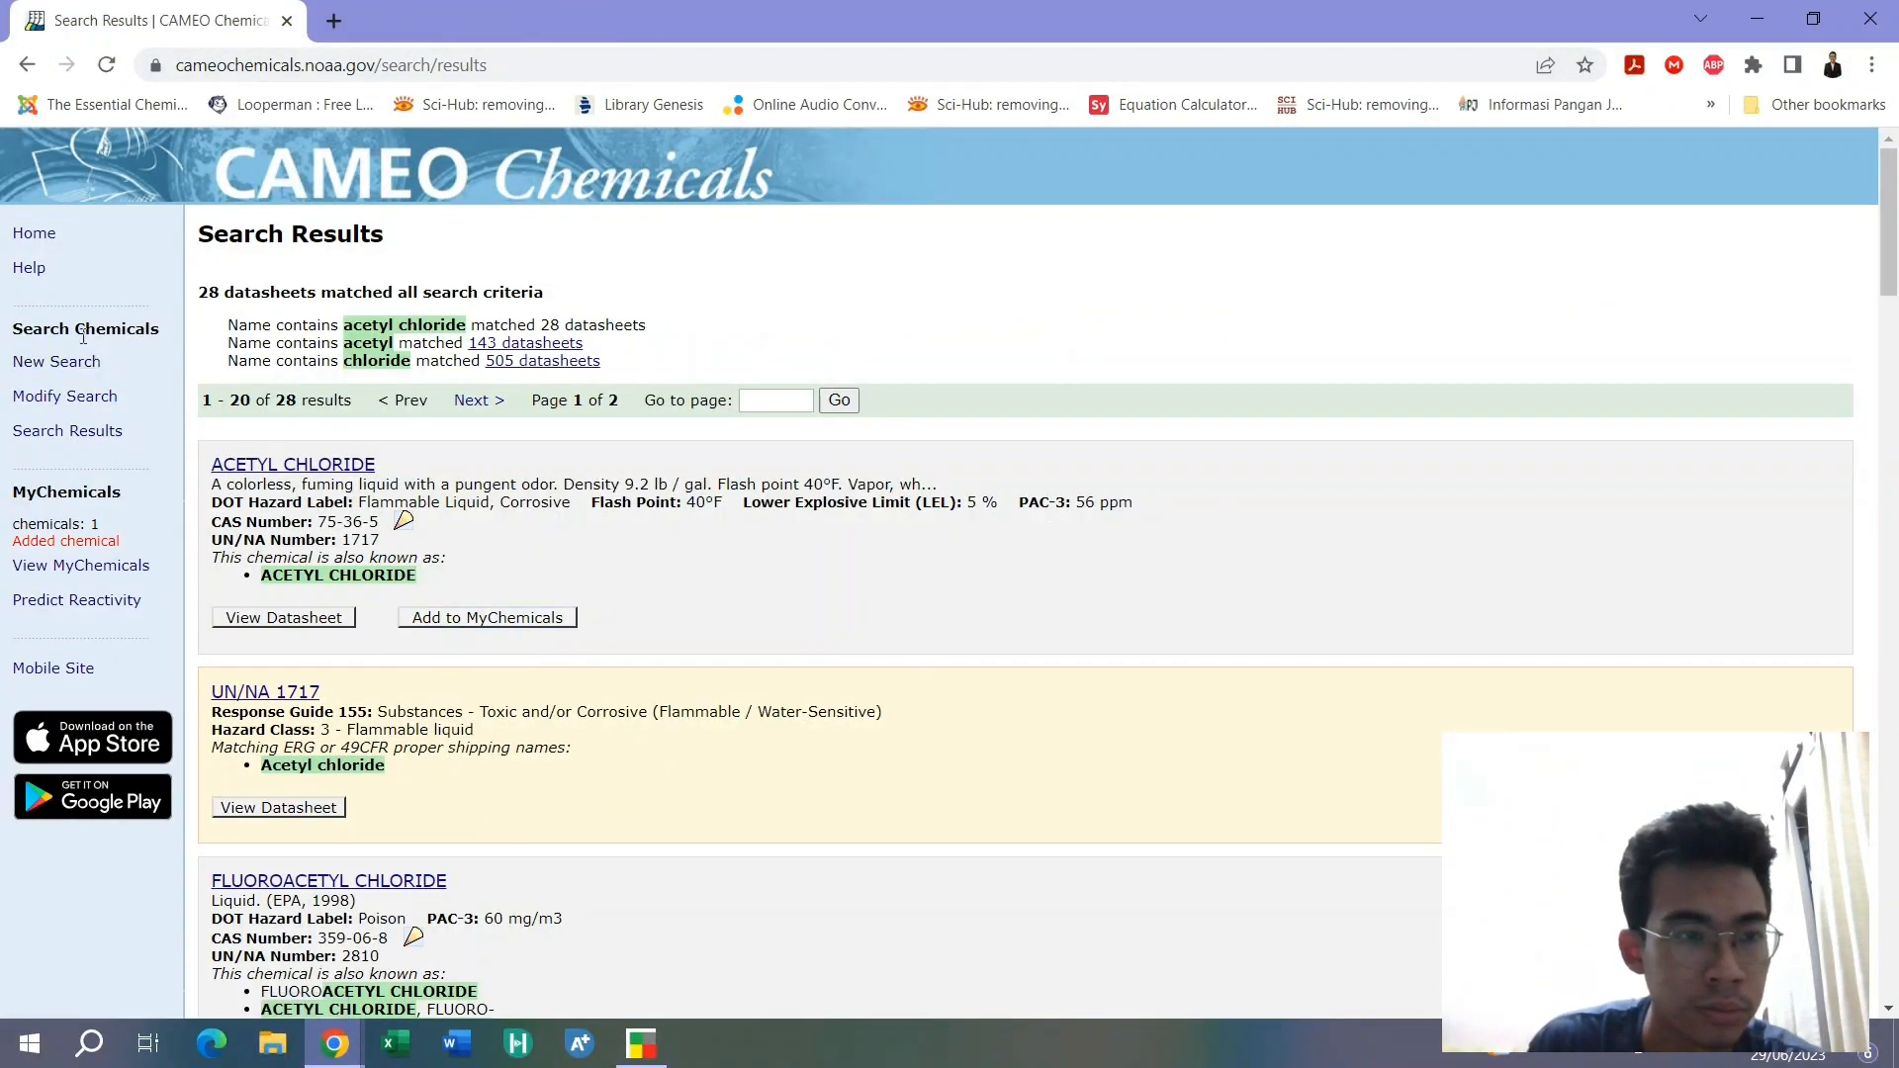
Look up benzene's CAS number in CRW4, search CAMEO Chemicals for CAS number 71-43-2, and add benzene to MyChemicals
{"action": "left_click", "coordinate": [61, 366]}
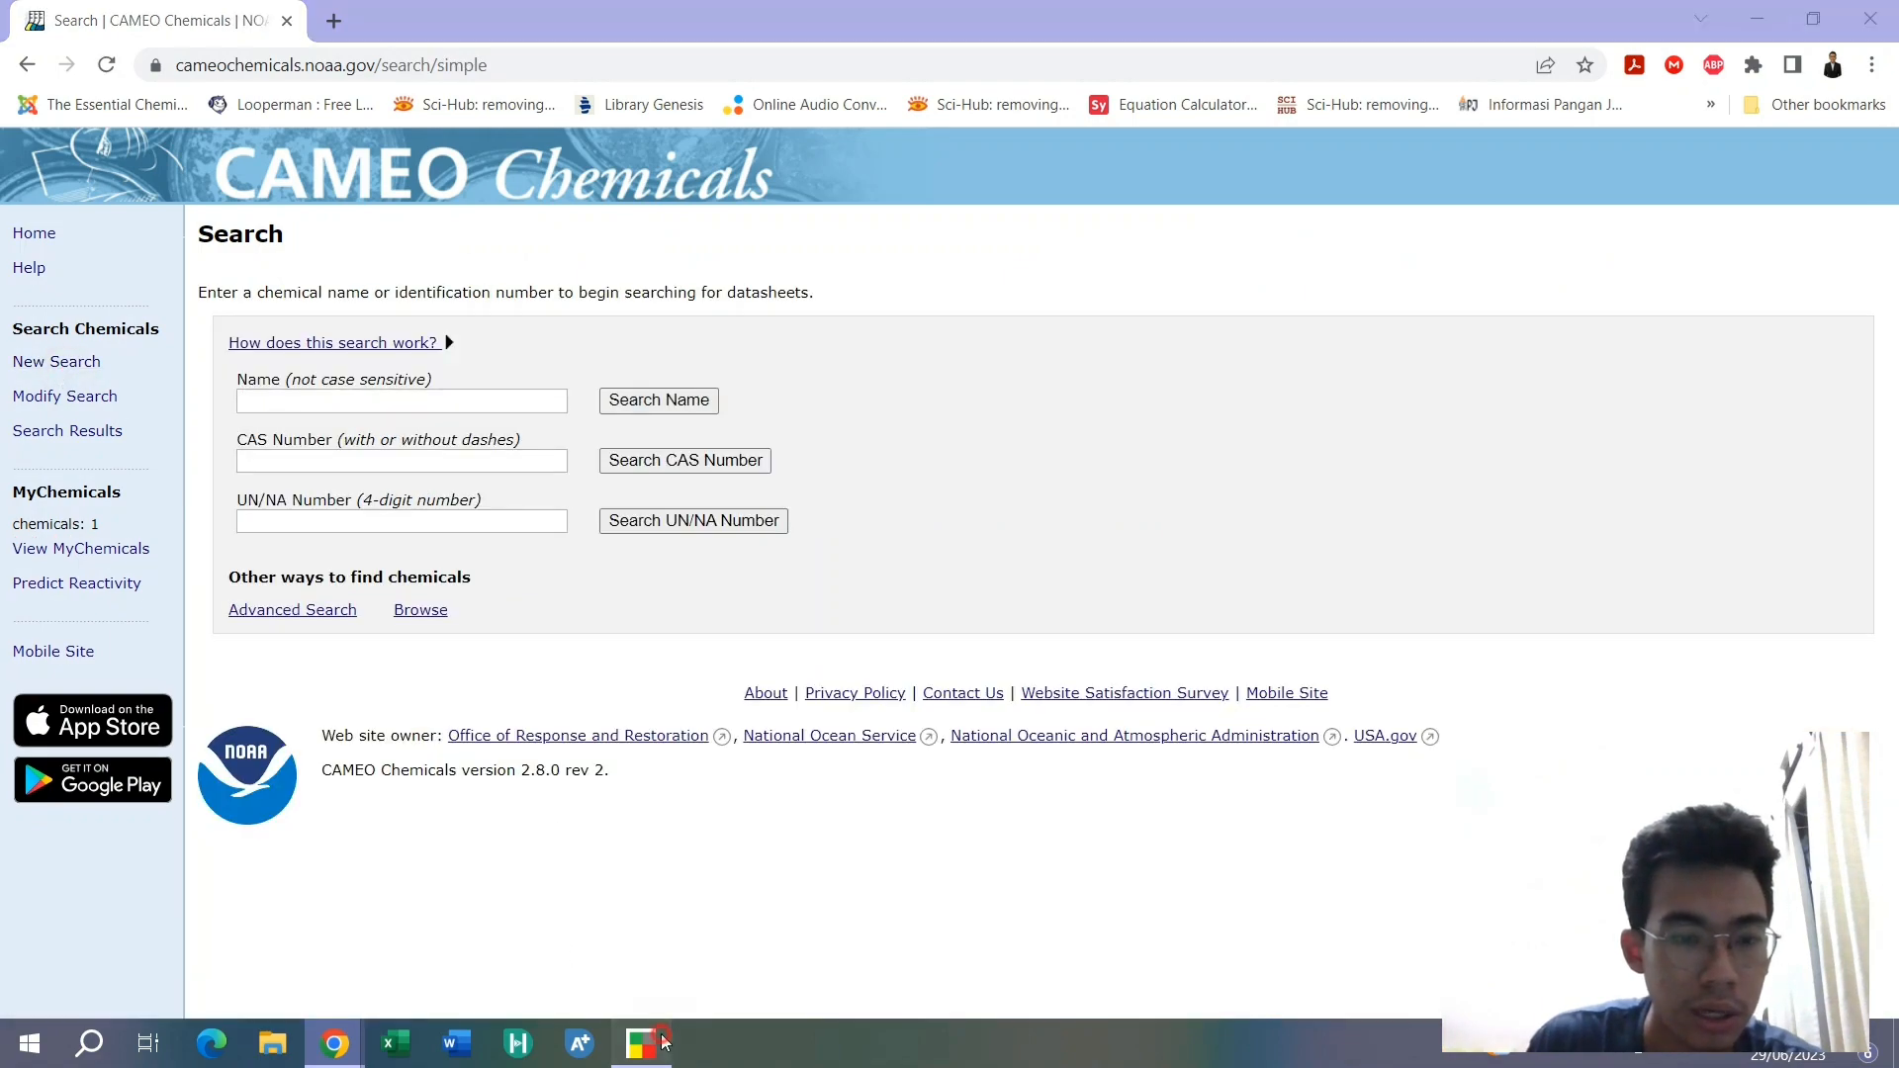
{"action": "left_click", "coordinate": [657, 1038]}
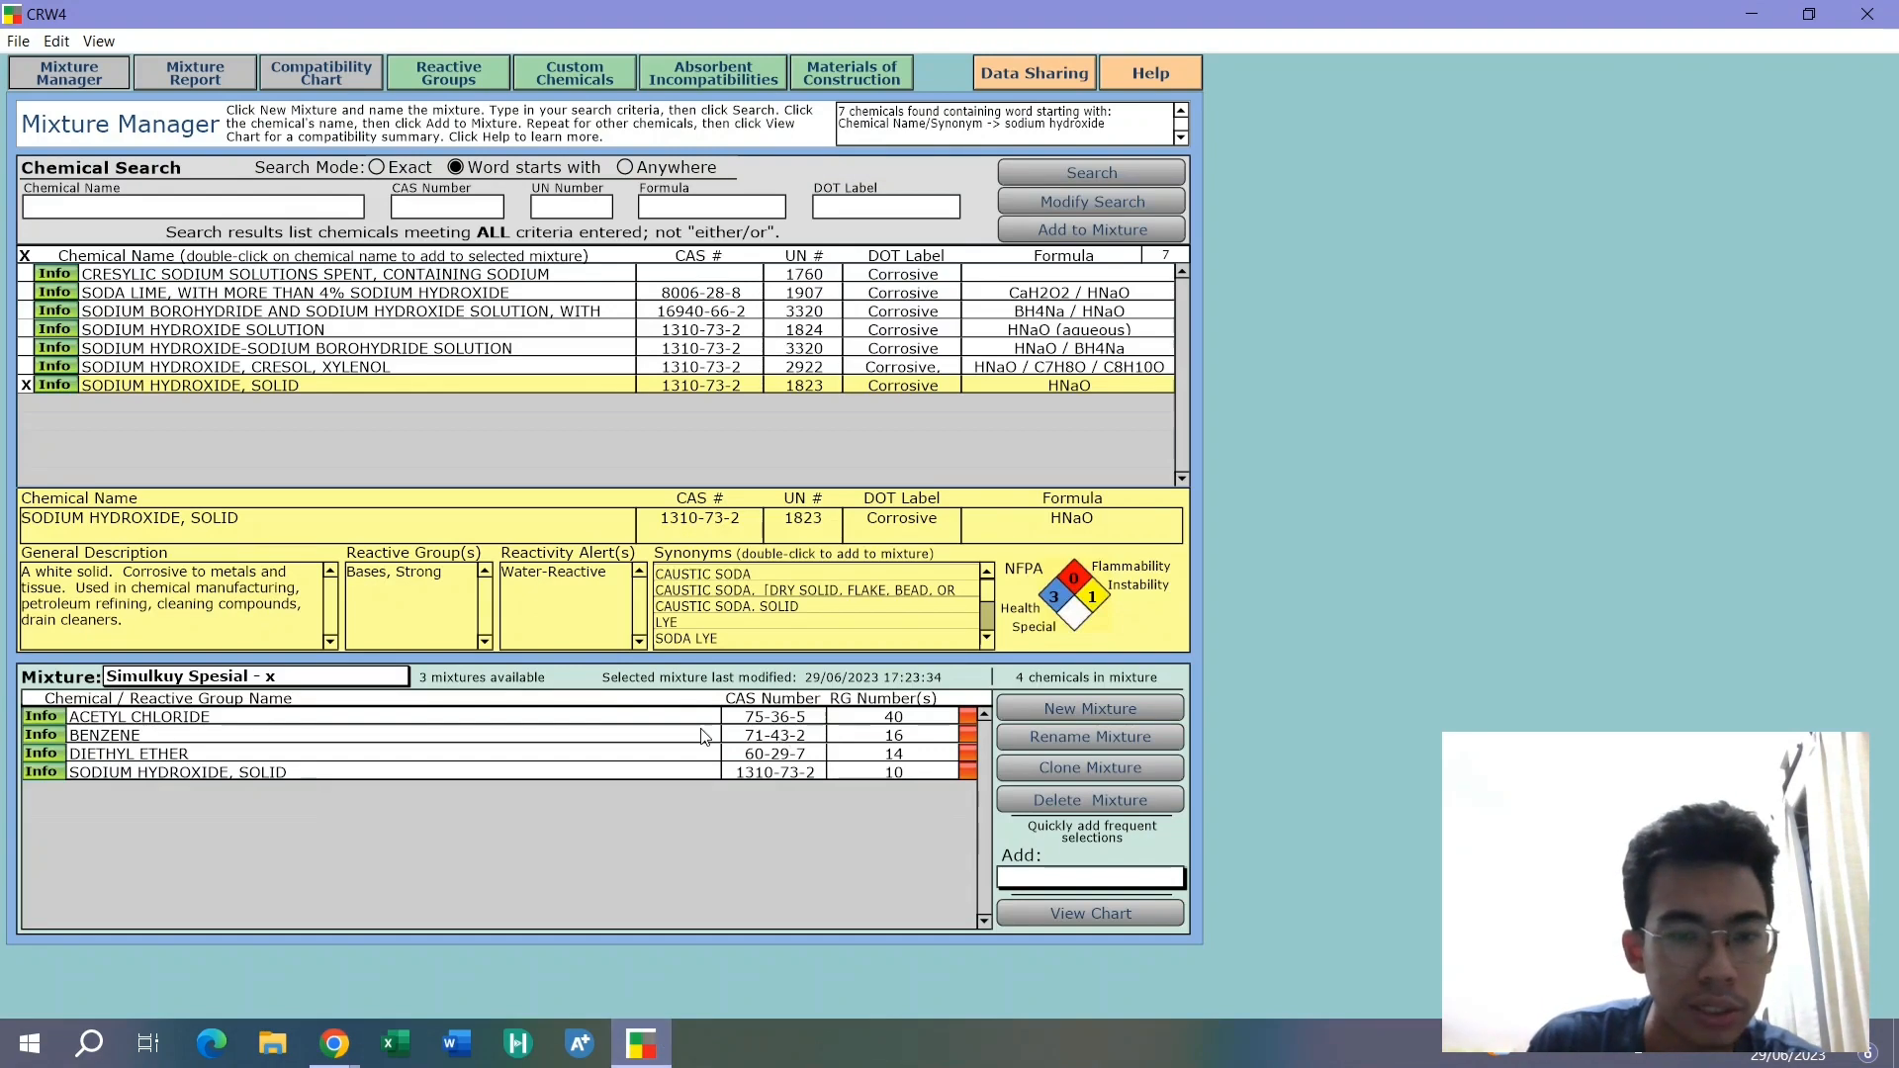
{"action": "key", "text": "alt+Tab"}
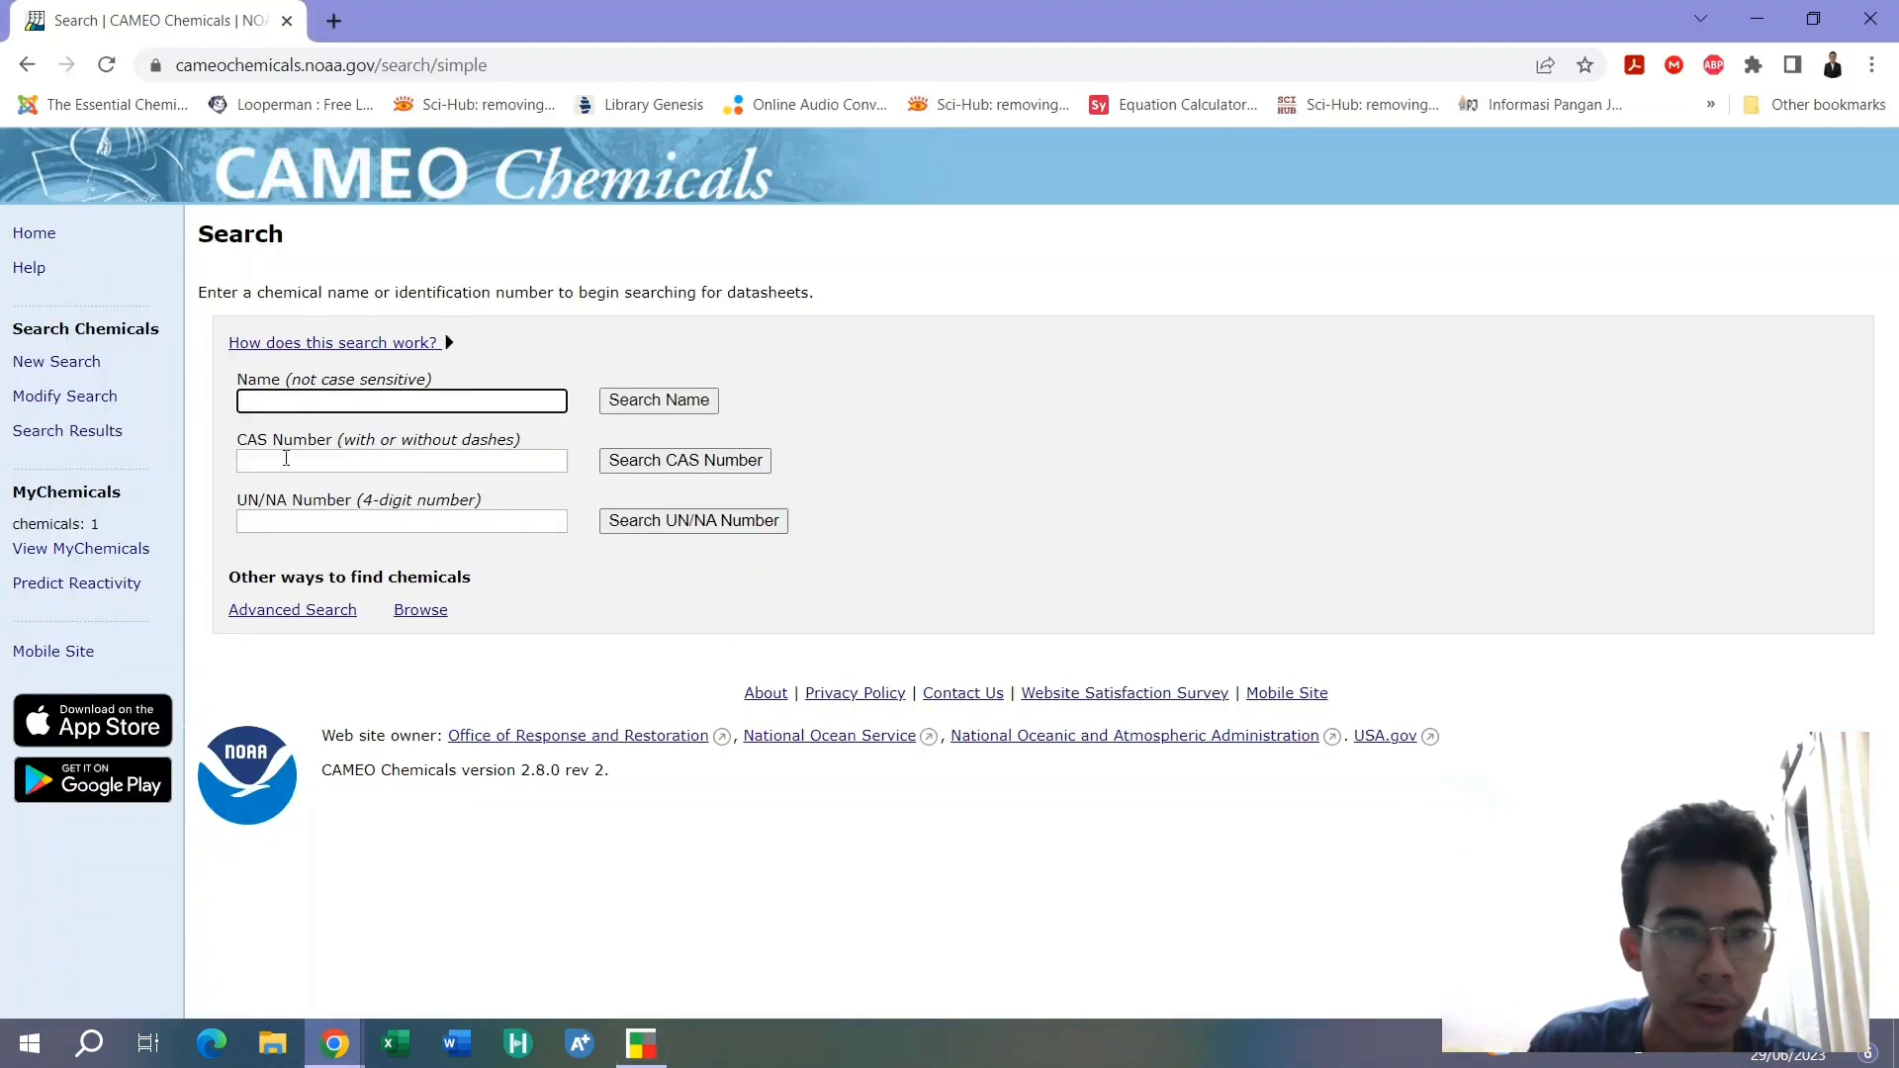
{"action": "left_click", "coordinate": [645, 1050]}
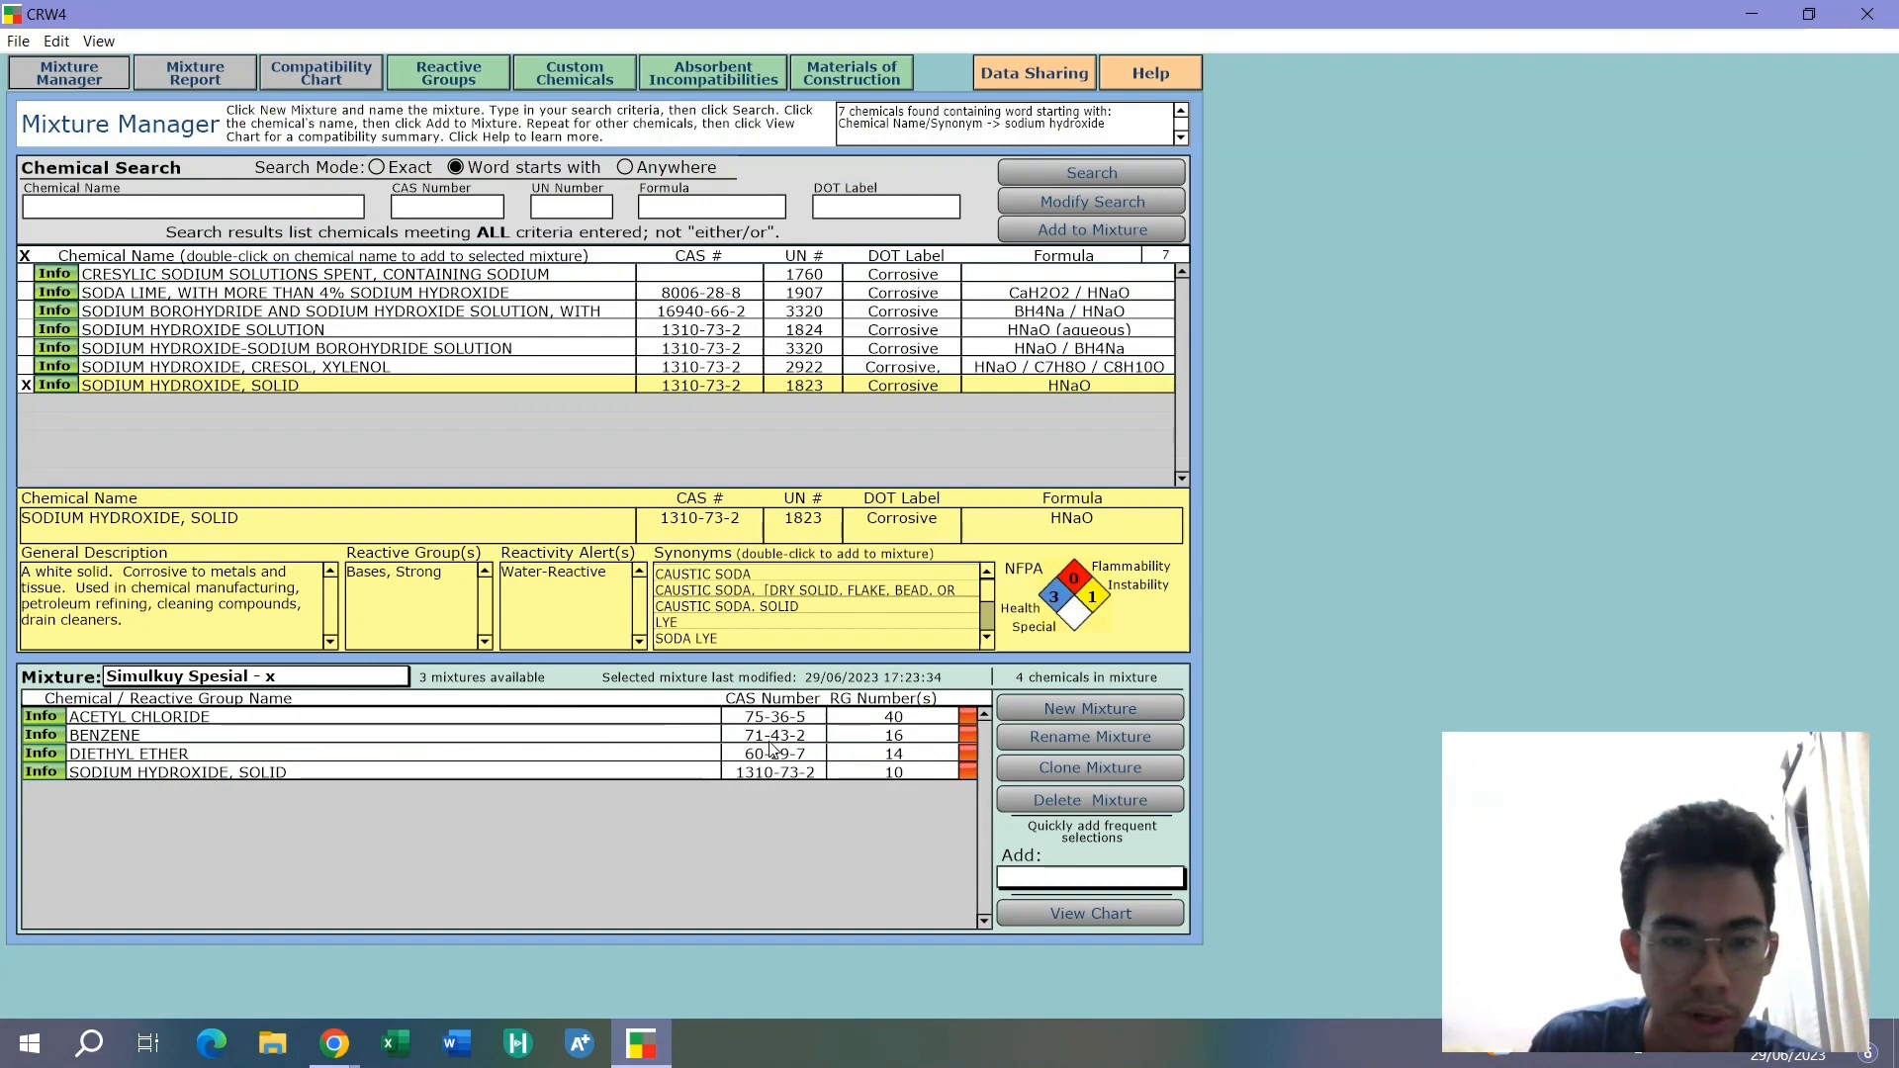
{"action": "key", "text": "alt+Tab"}
{"action": "left_click", "coordinate": [378, 462]}
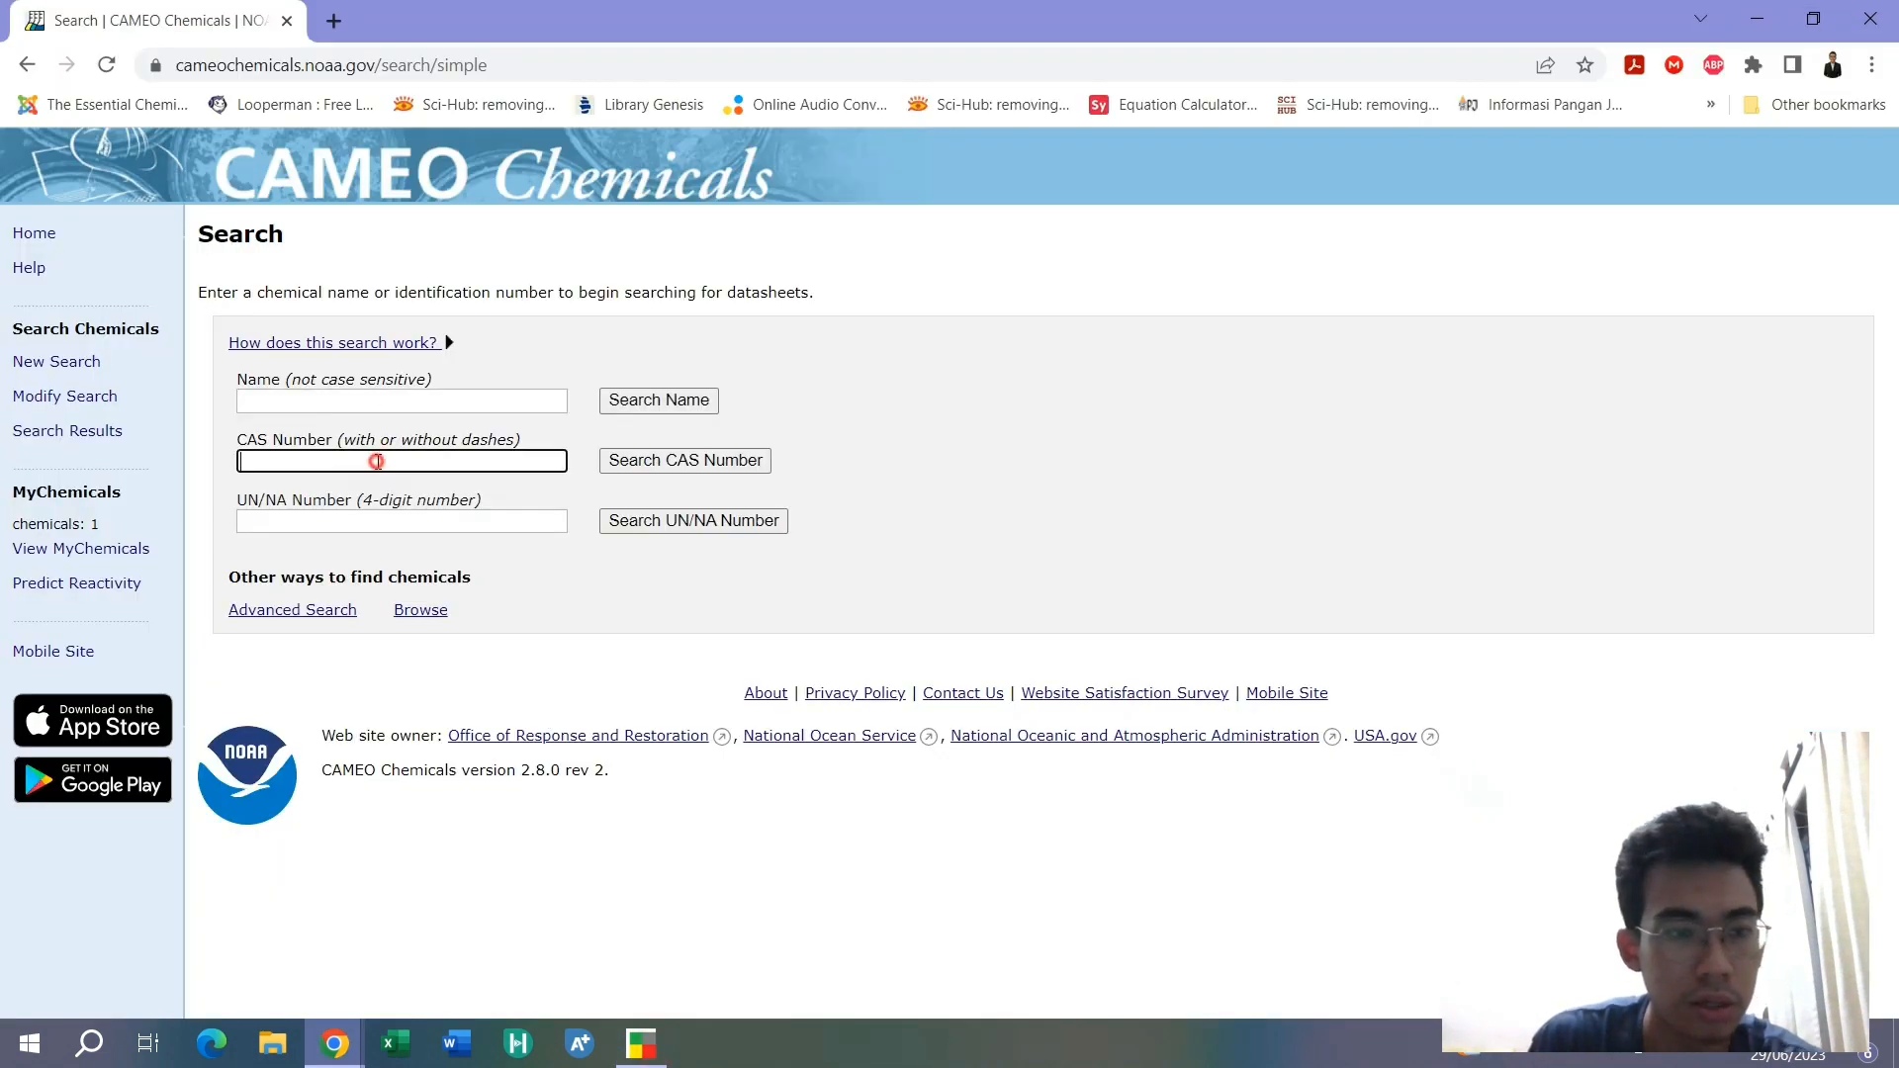
{"action": "type", "text": "71-43-2"}
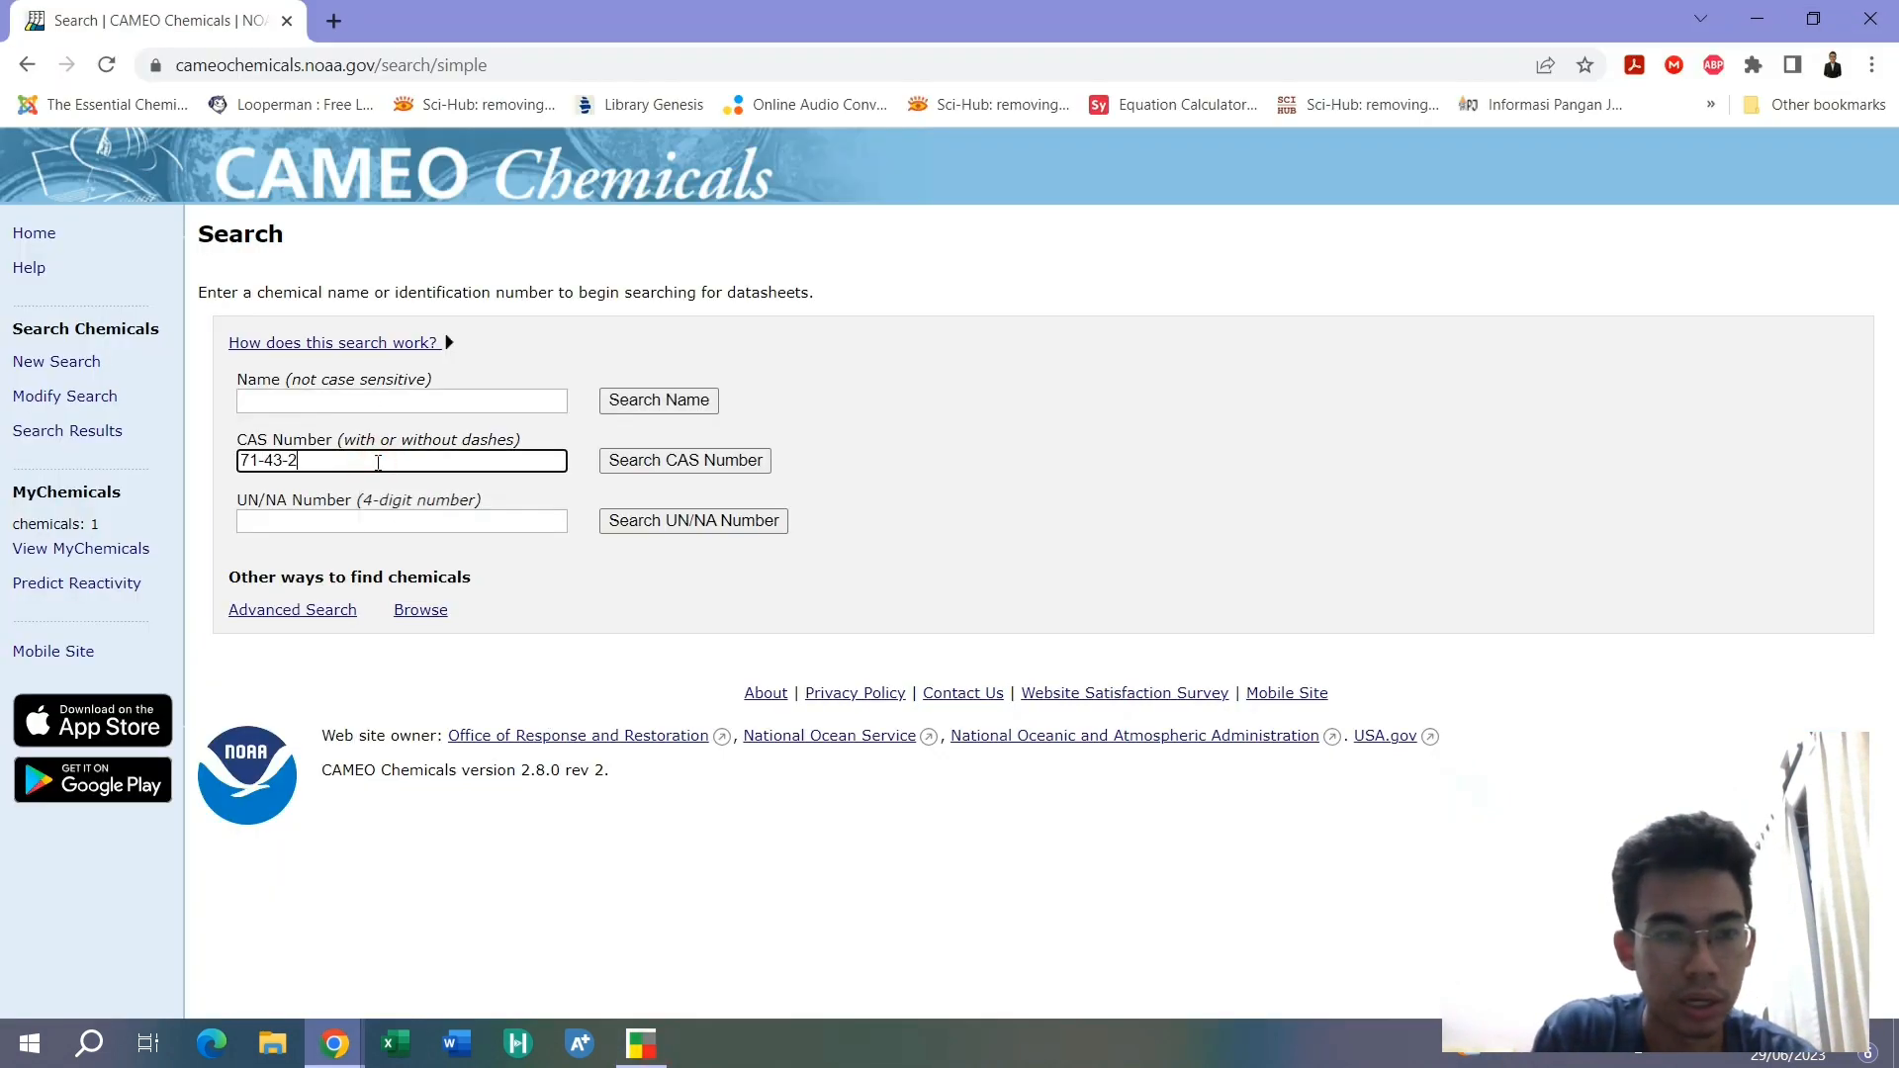
{"action": "key", "text": "Return"}
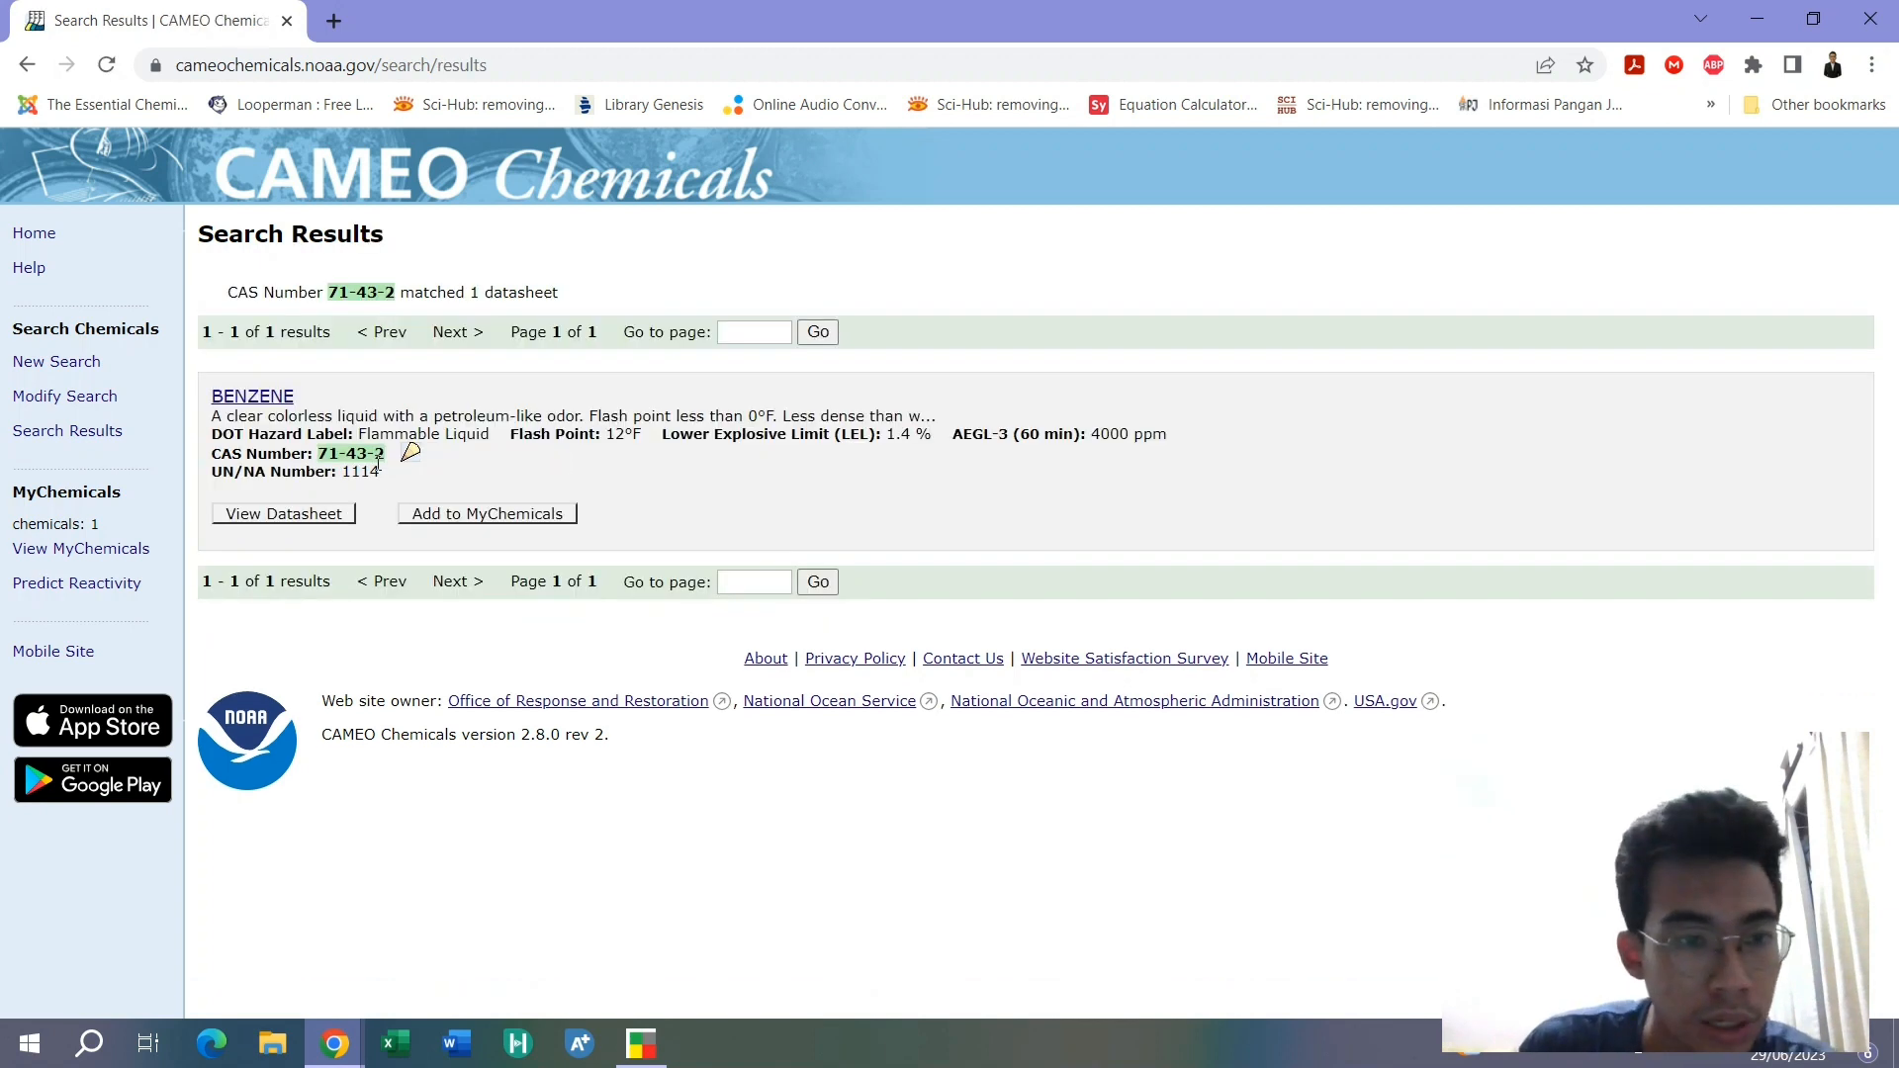
{"action": "left_click", "coordinate": [469, 524]}
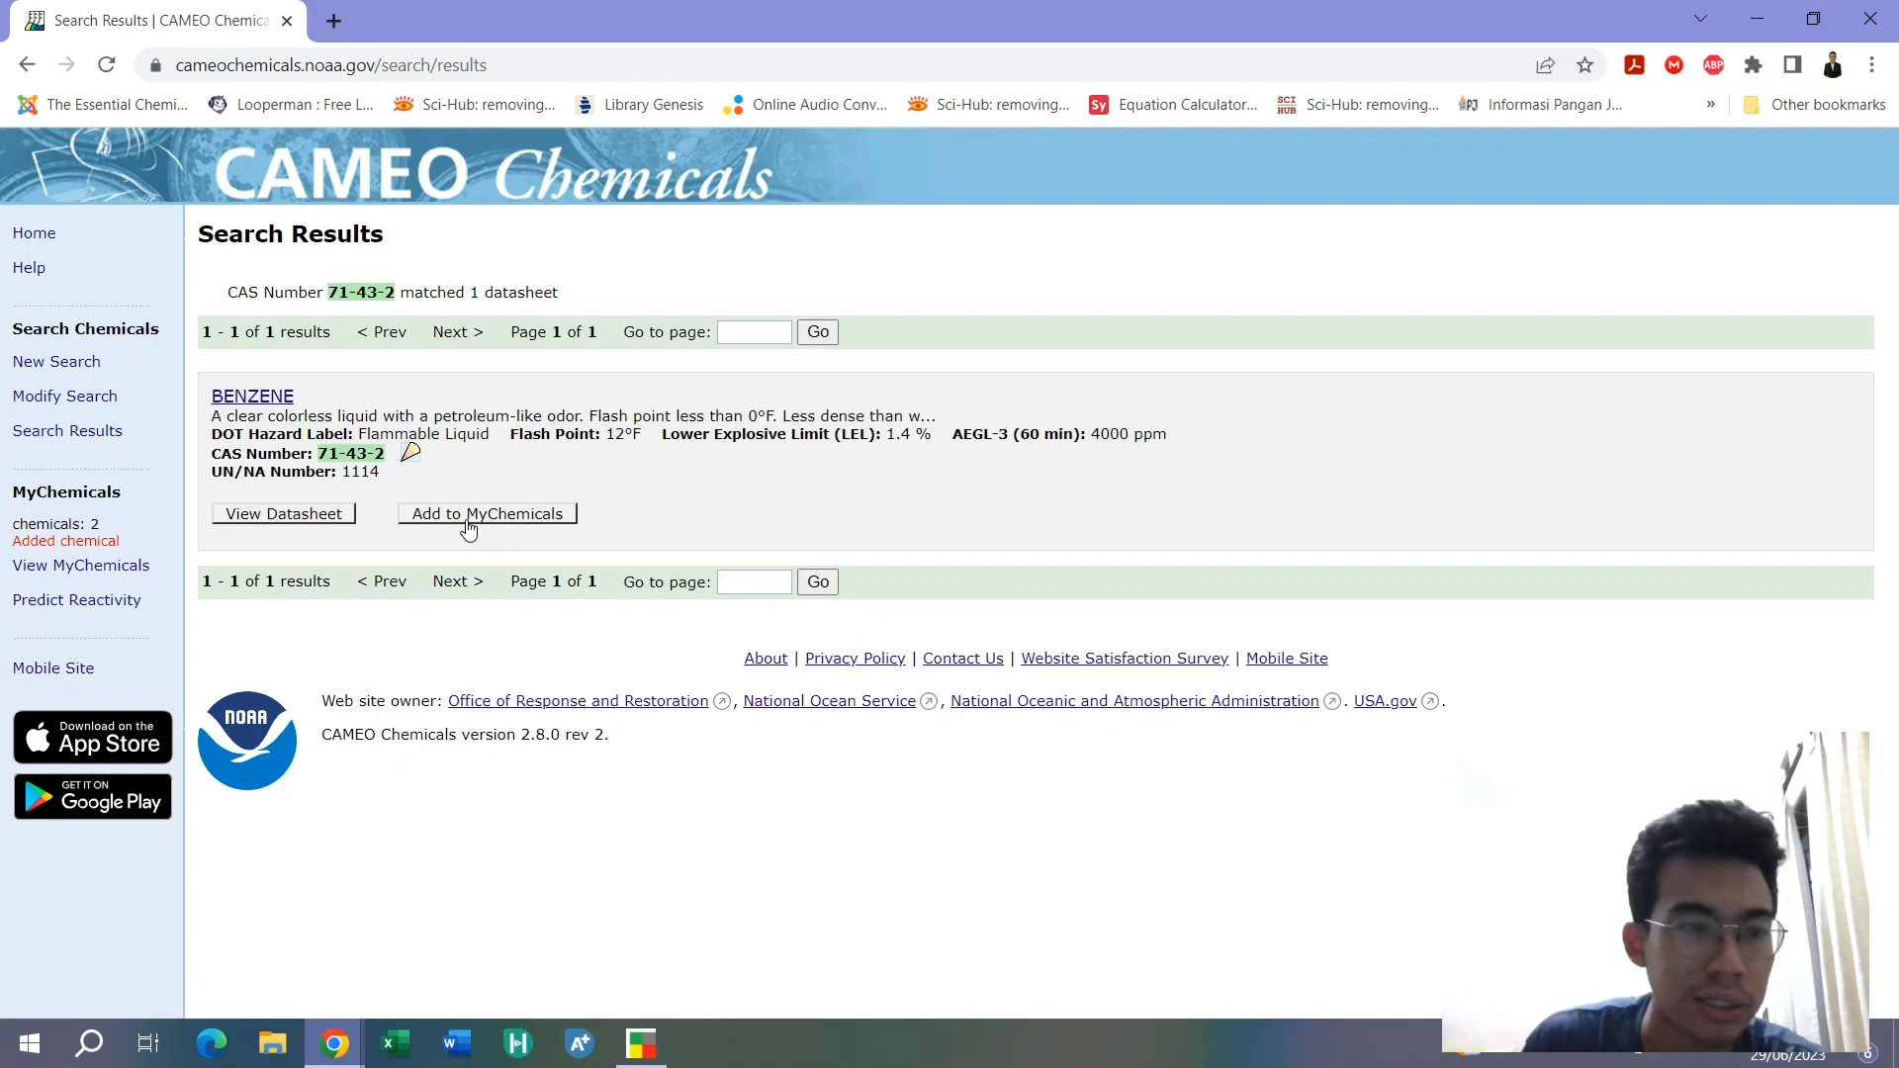
Run a new name search for diethyl ether and add the DIETHYL ETHER entry to MyChemicals
{"action": "left_click", "coordinate": [83, 361]}
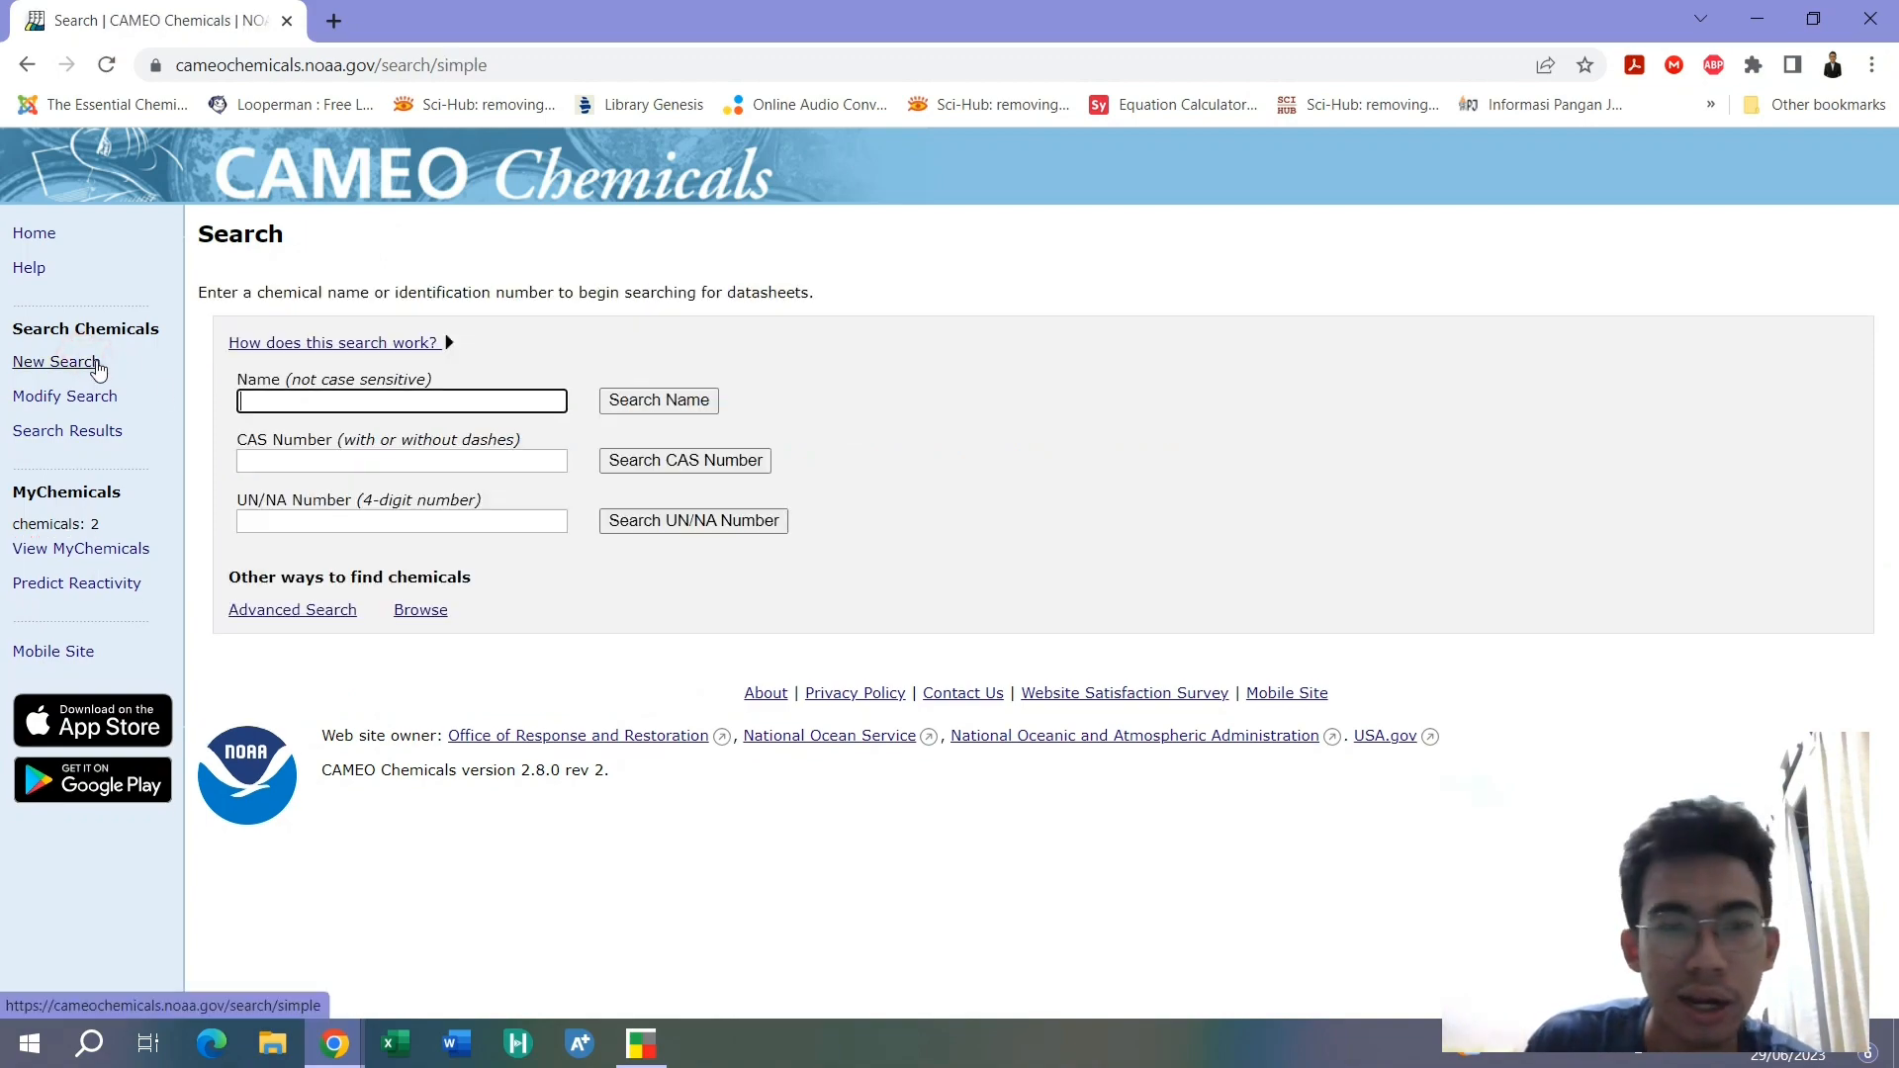
{"action": "left_click", "coordinate": [656, 1035]}
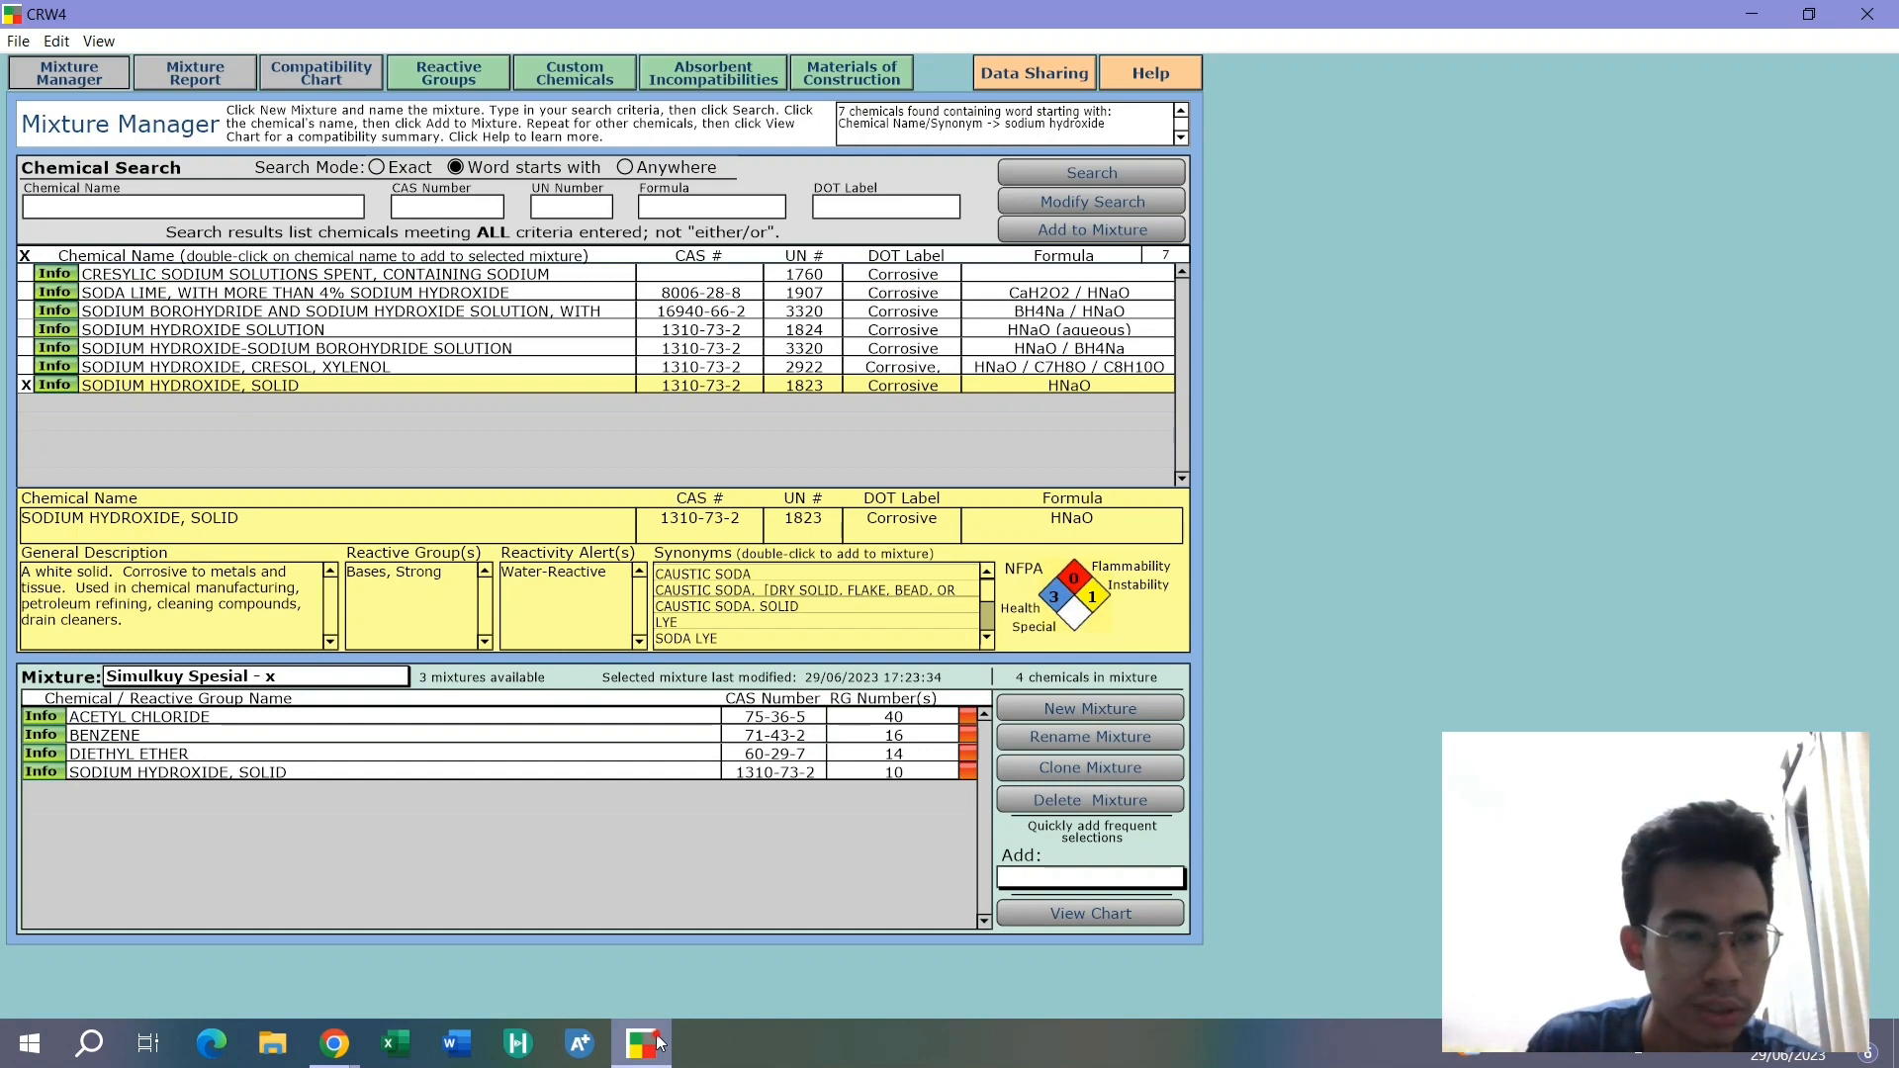
{"action": "left_click", "coordinate": [657, 1043]}
{"action": "type", "text": "diethy"}
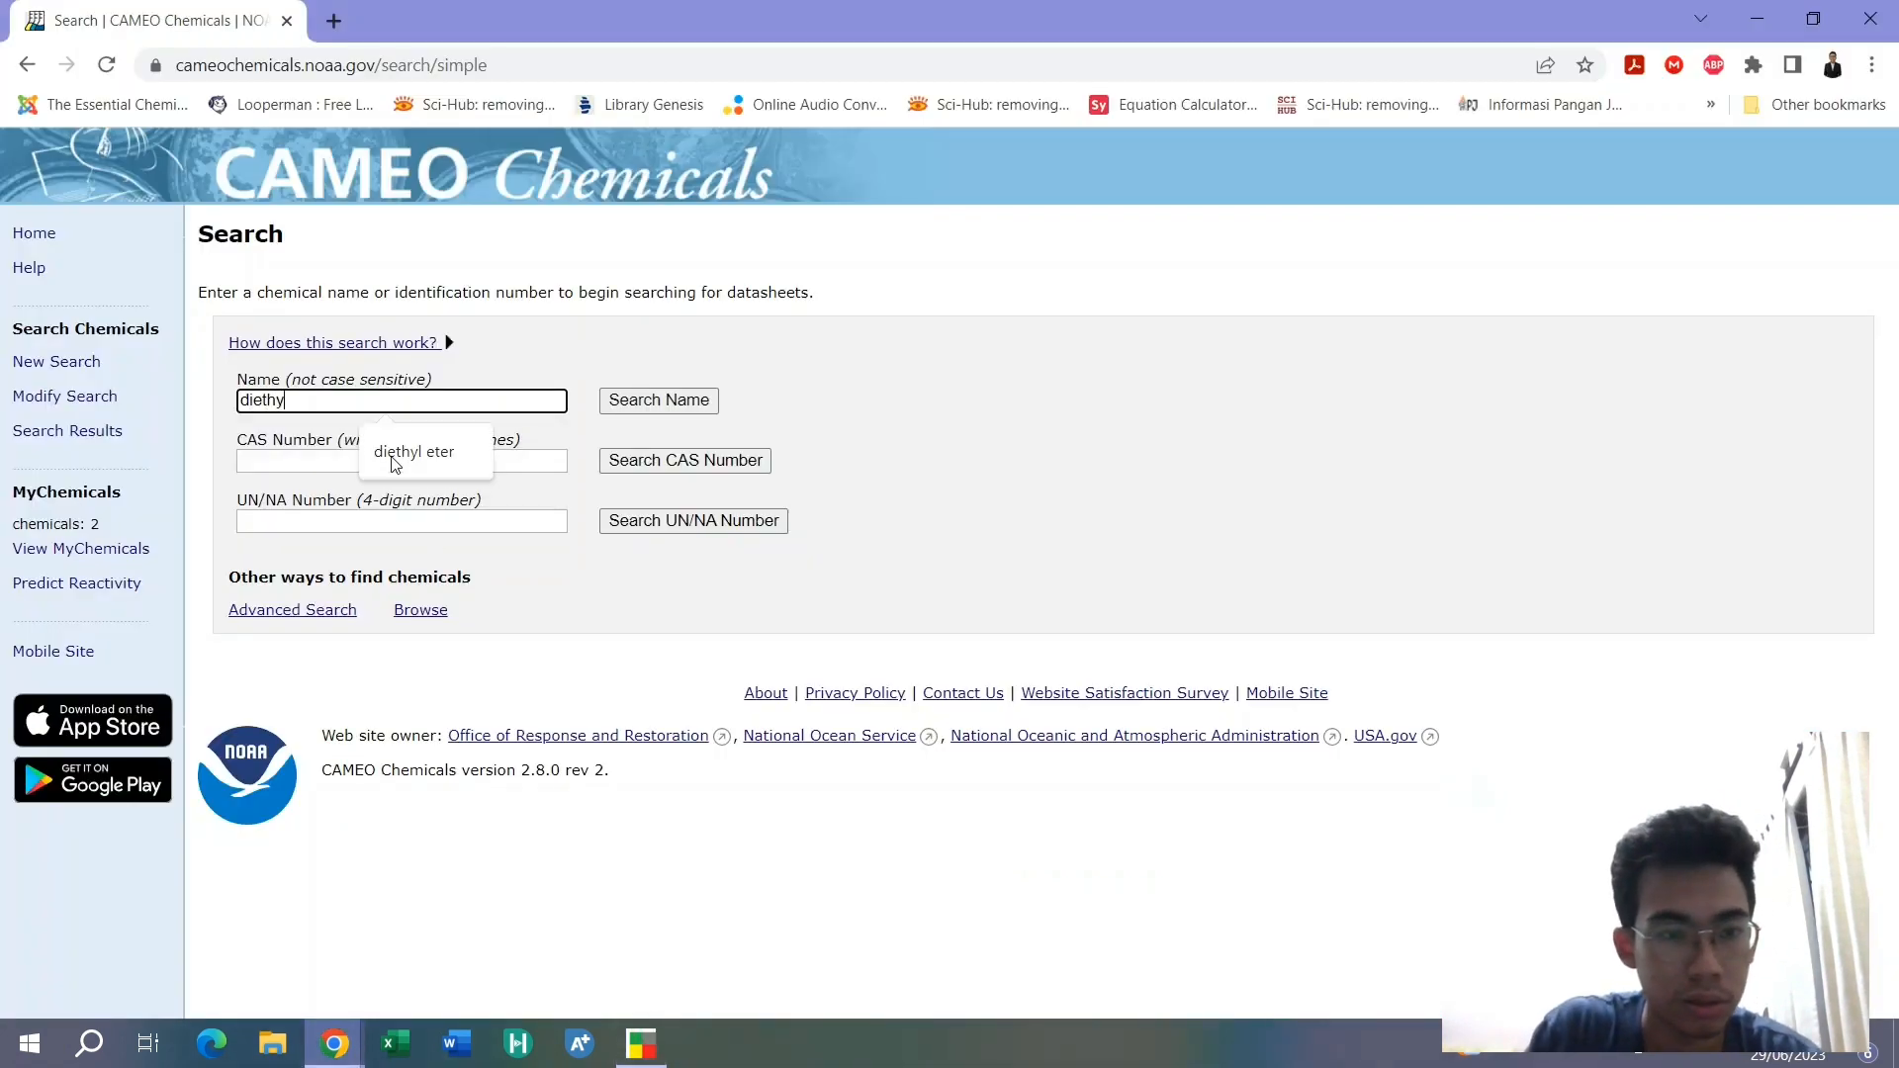
{"action": "type", "text": "l ether"}
{"action": "key", "text": "Return"}
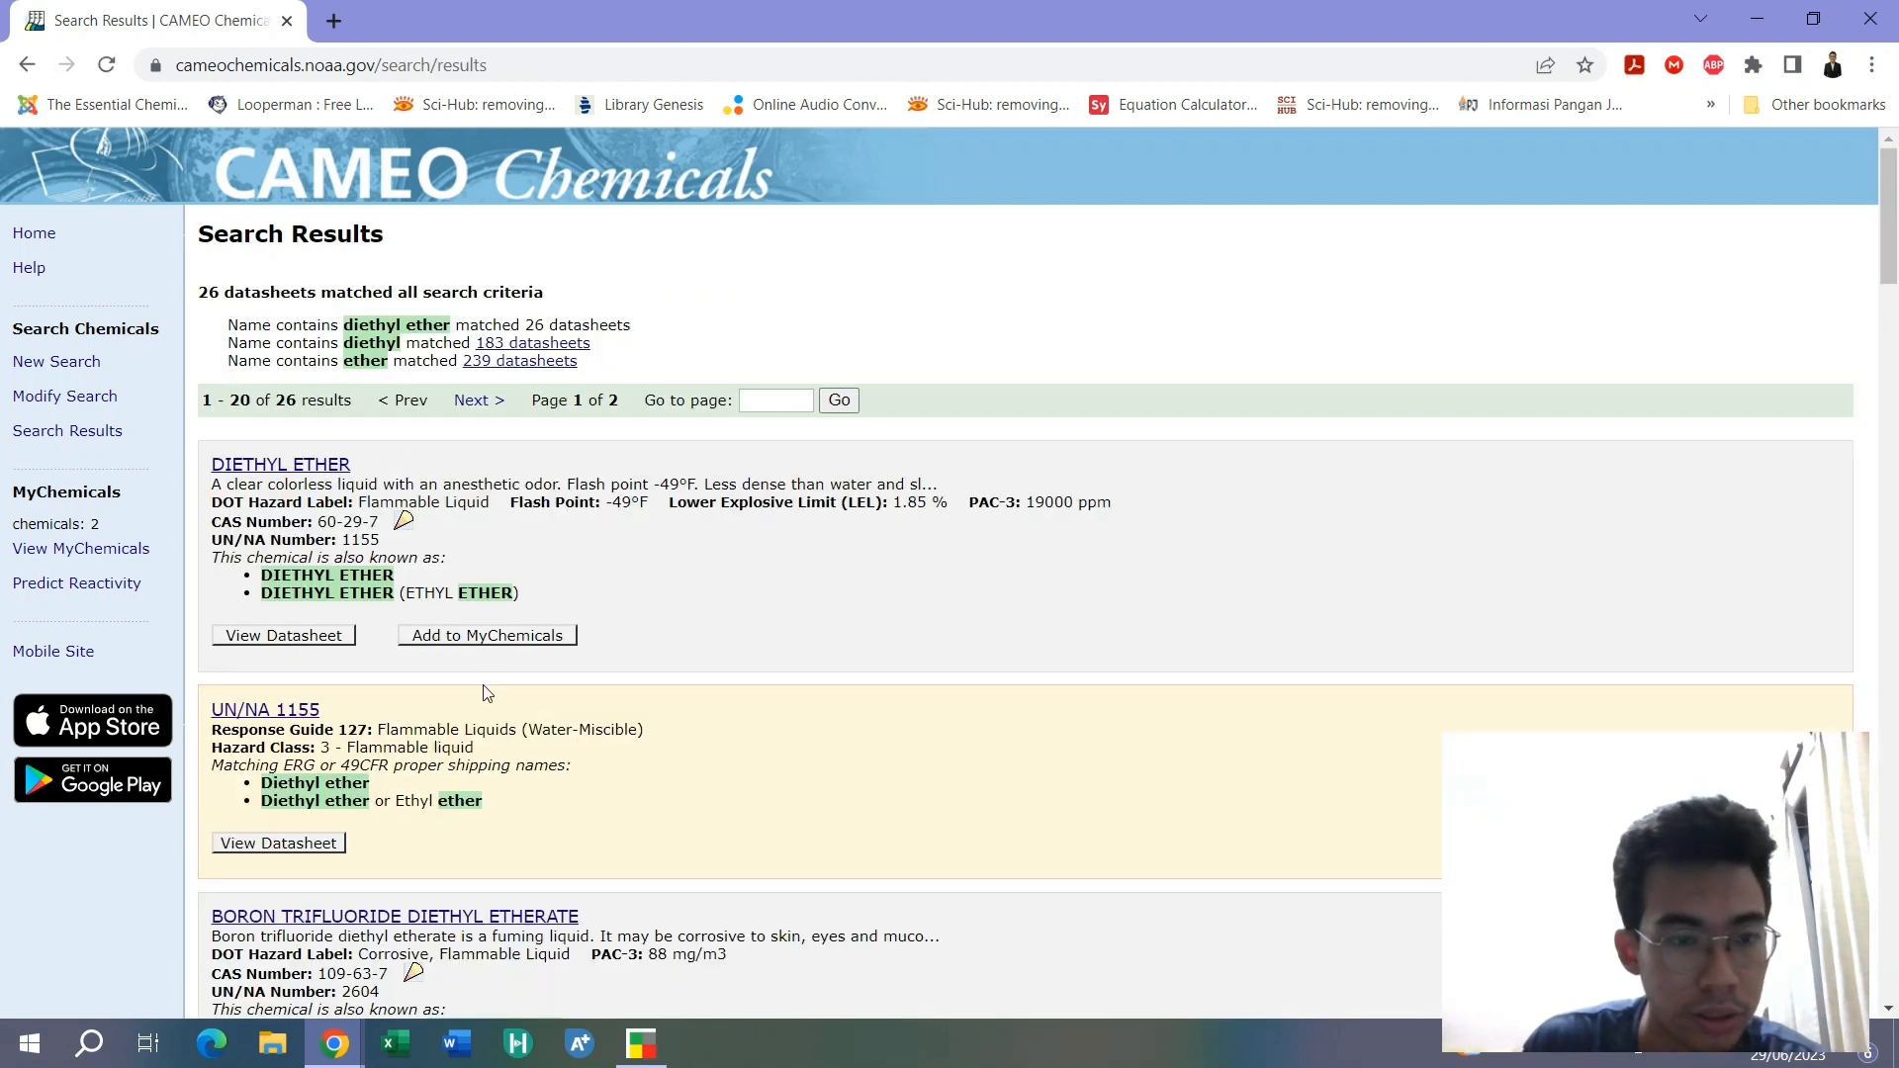
{"action": "left_click", "coordinate": [490, 638]}
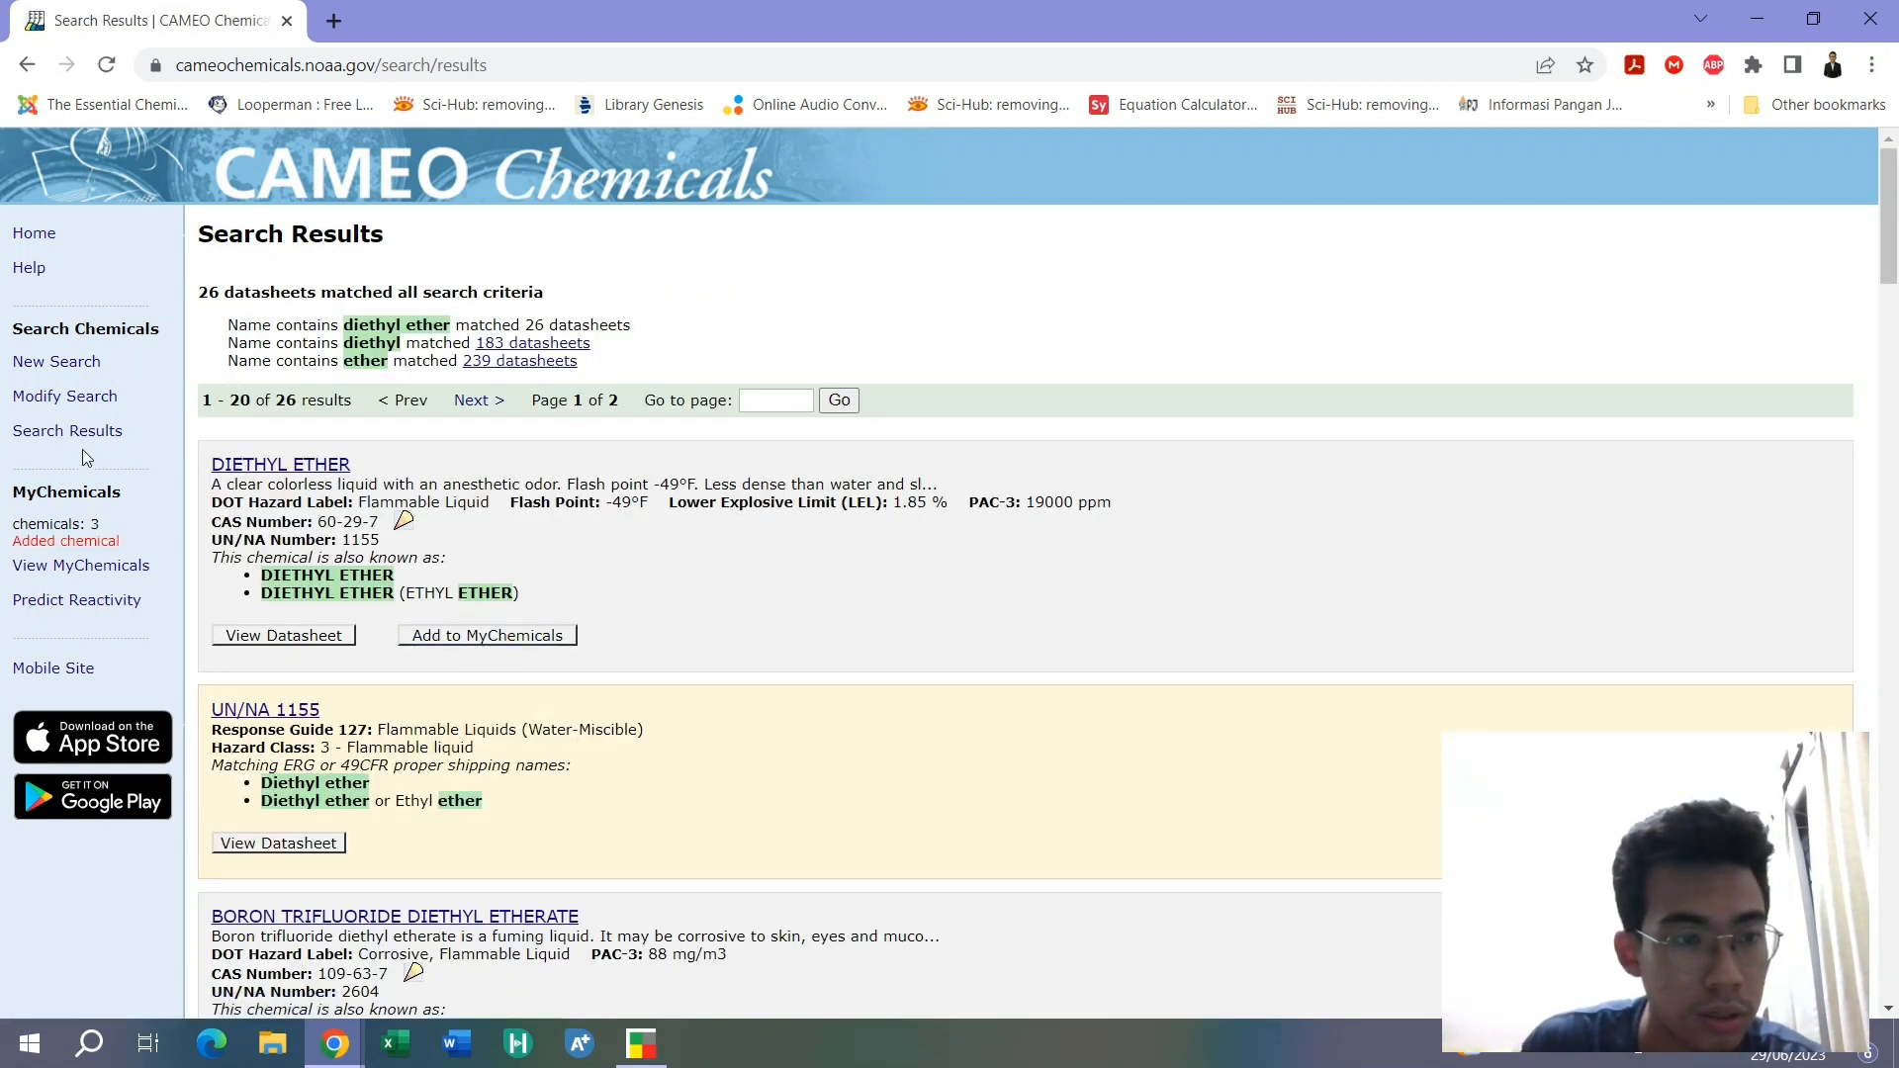
Run a new name search for sodium hydroxide and add the SODIUM HYDROXIDE, SOLID entry to MyChemicals
{"action": "left_click", "coordinate": [81, 368]}
{"action": "left_click", "coordinate": [652, 1040]}
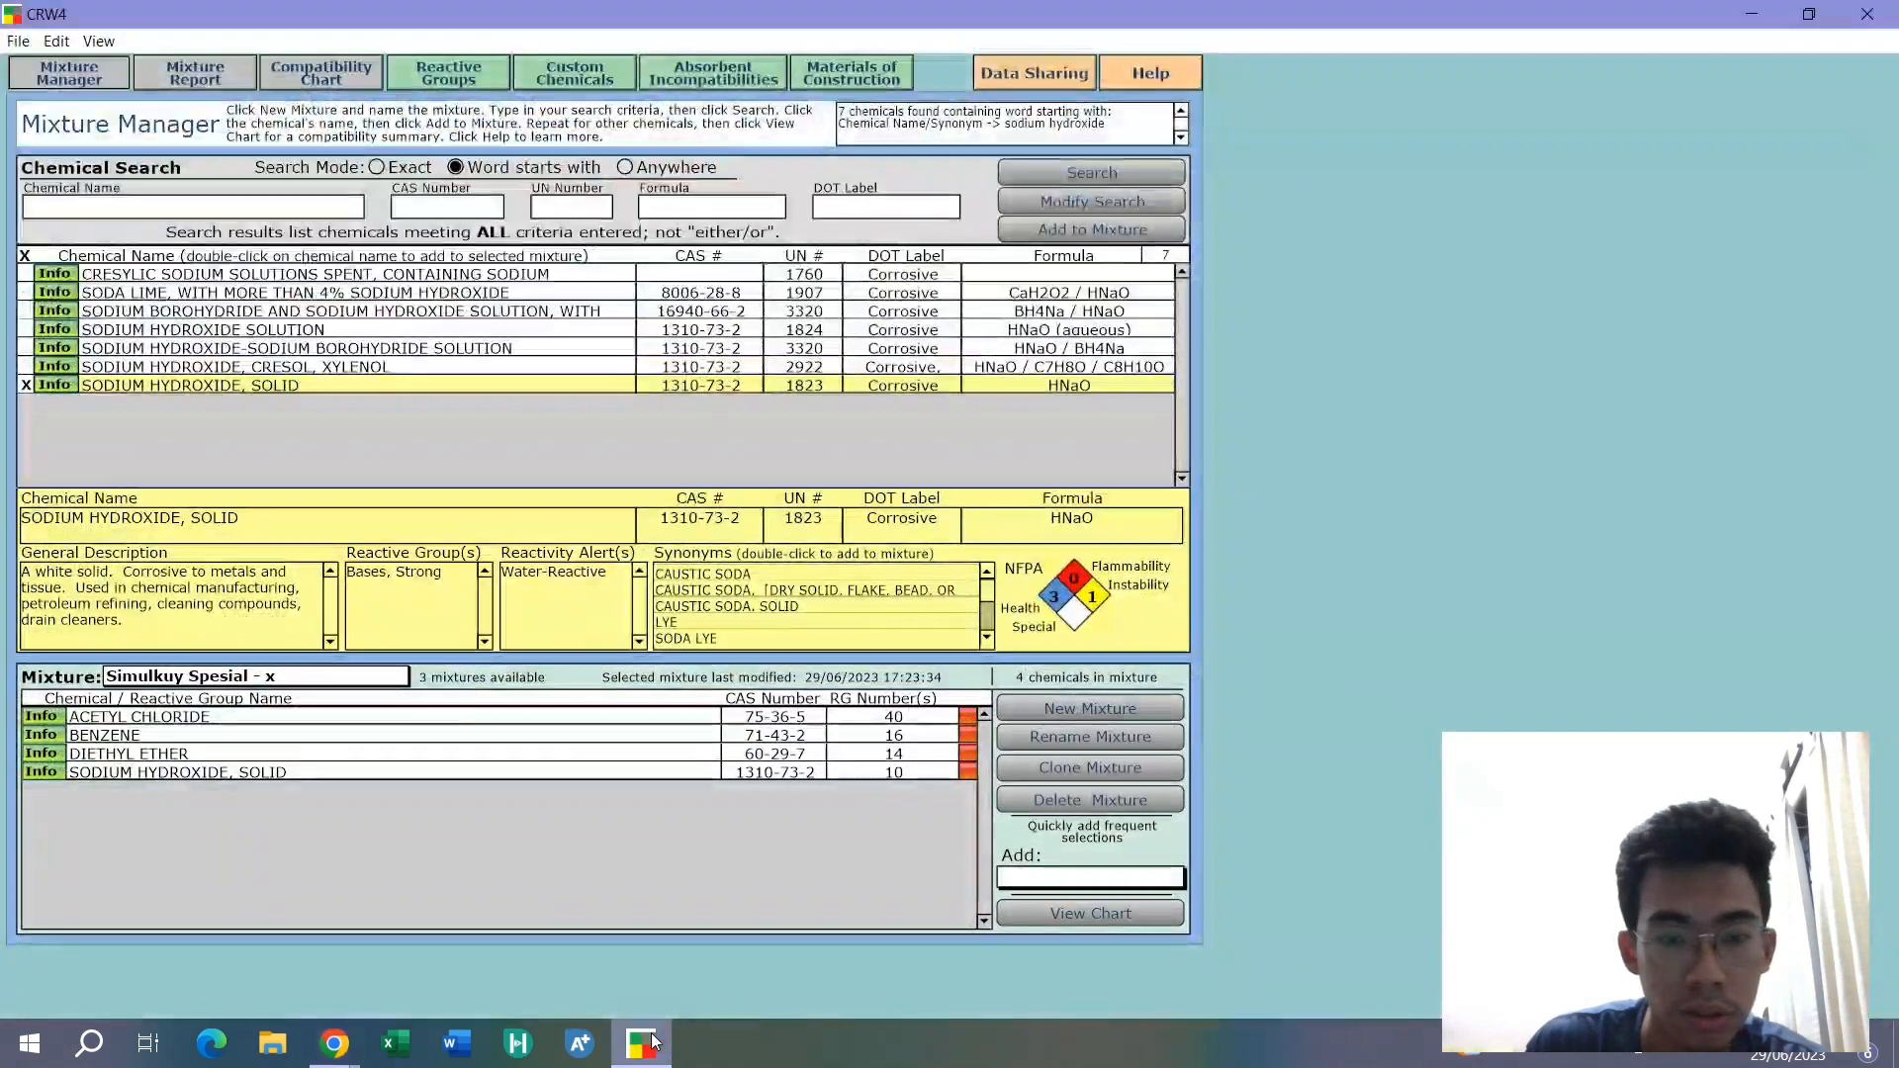
{"action": "left_click", "coordinate": [653, 1040]}
{"action": "type", "text": "s"}
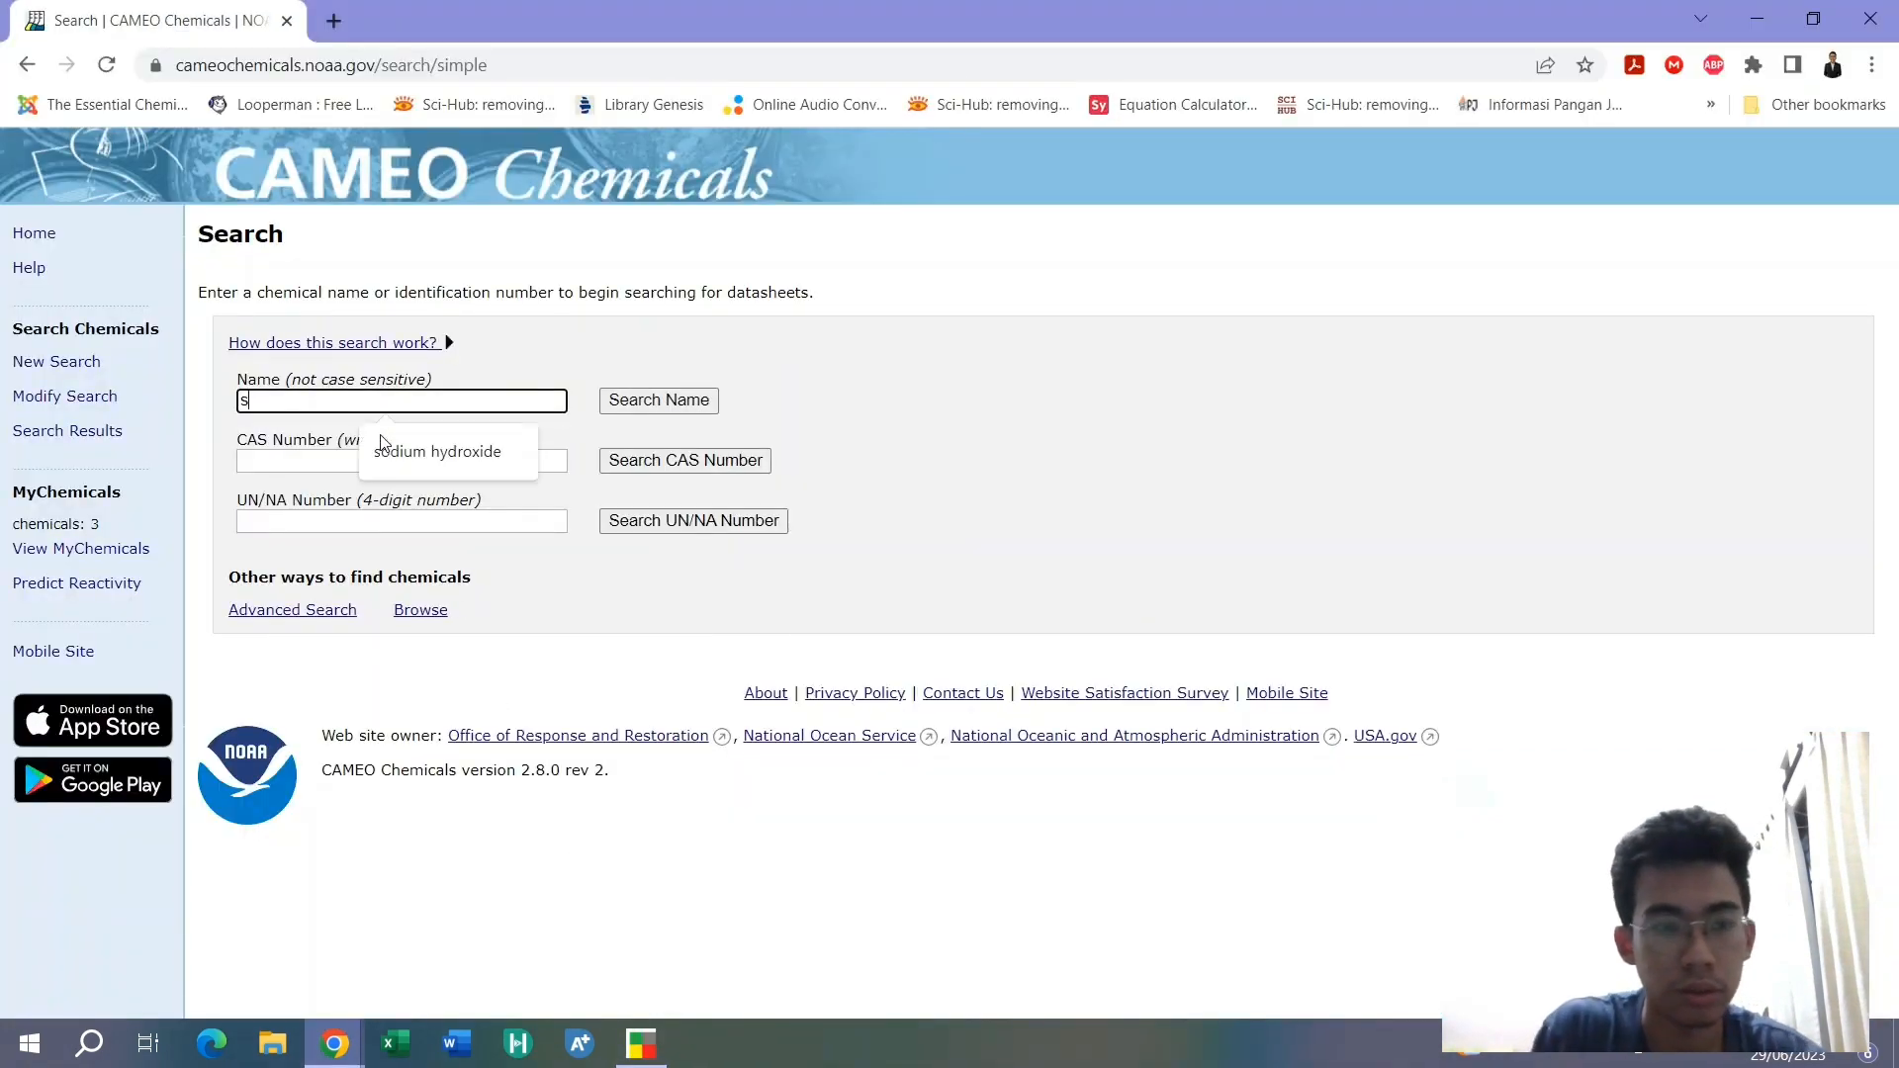
{"action": "type", "text": "odium hydroxide"}
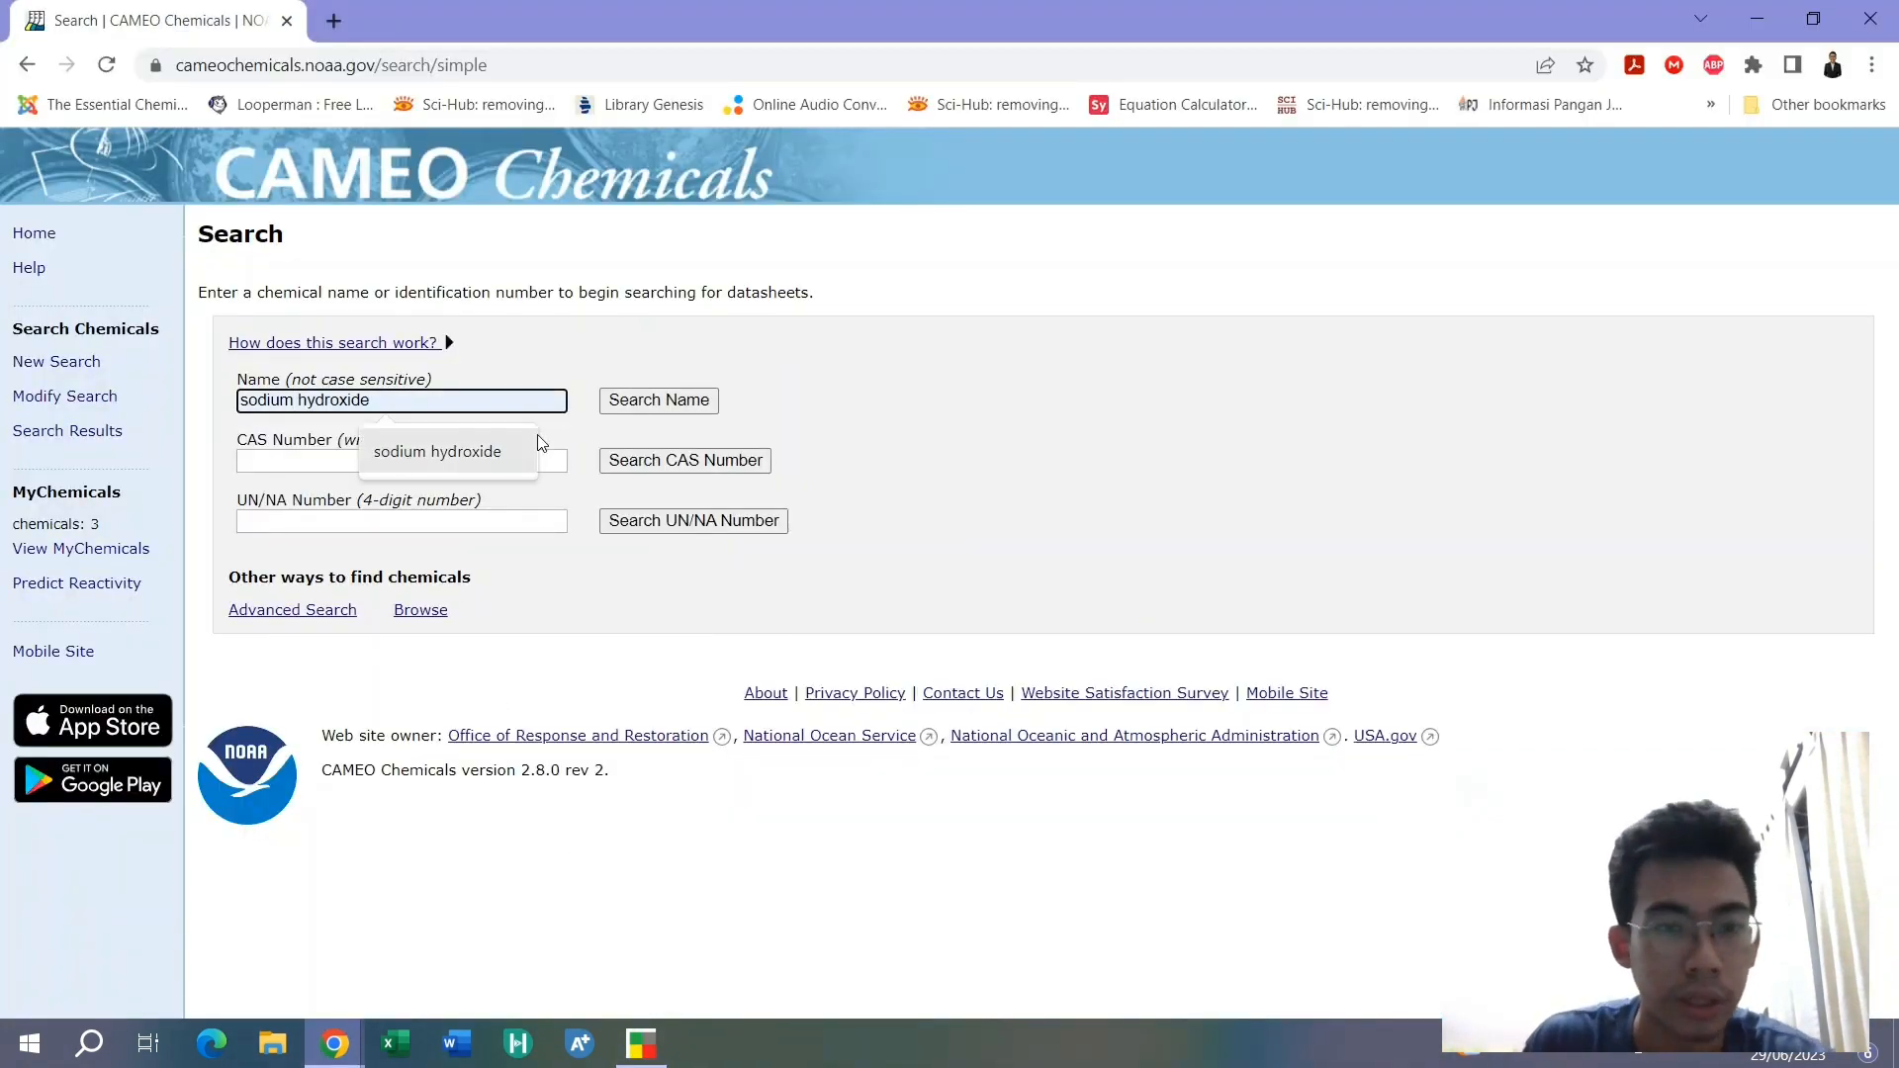
{"action": "left_click", "coordinate": [506, 465]}
{"action": "left_click", "coordinate": [695, 409]}
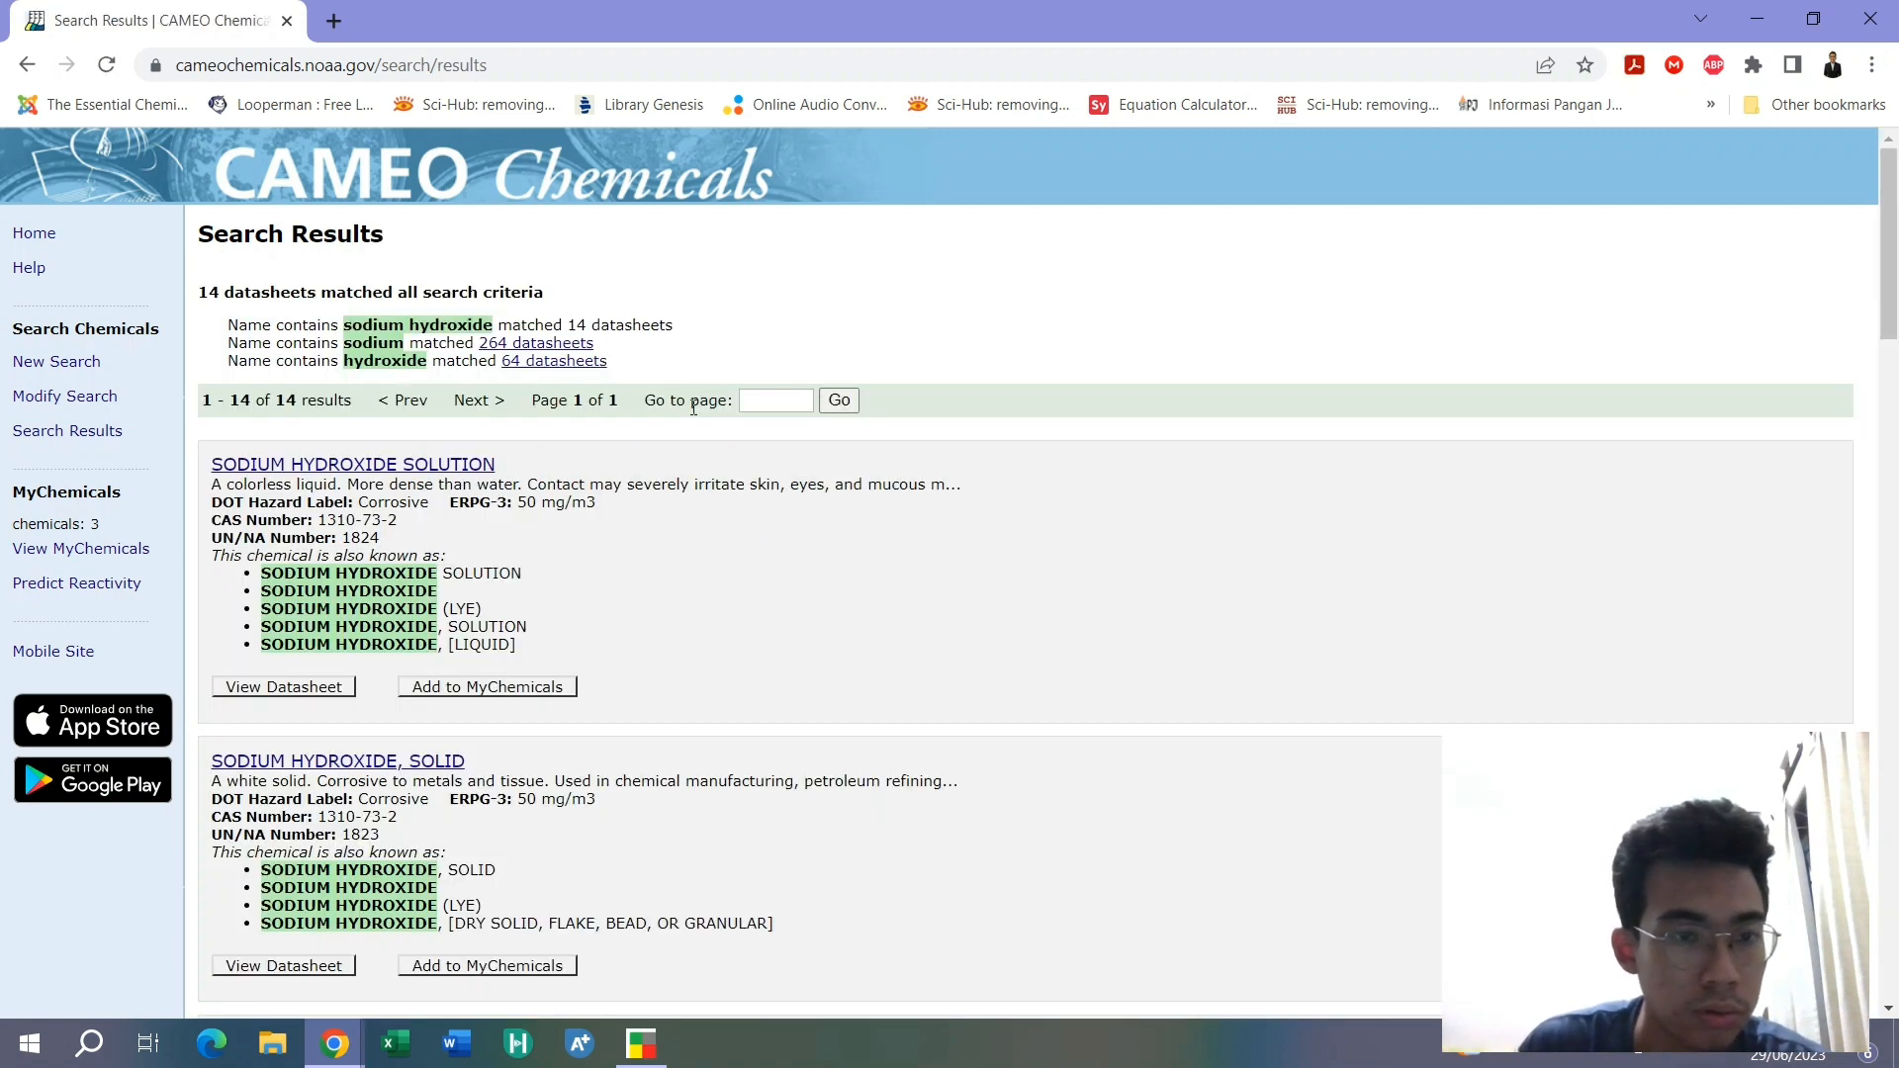
{"action": "scroll", "coordinate": [455, 515], "scroll_direction": "down", "scroll_amount": 3}
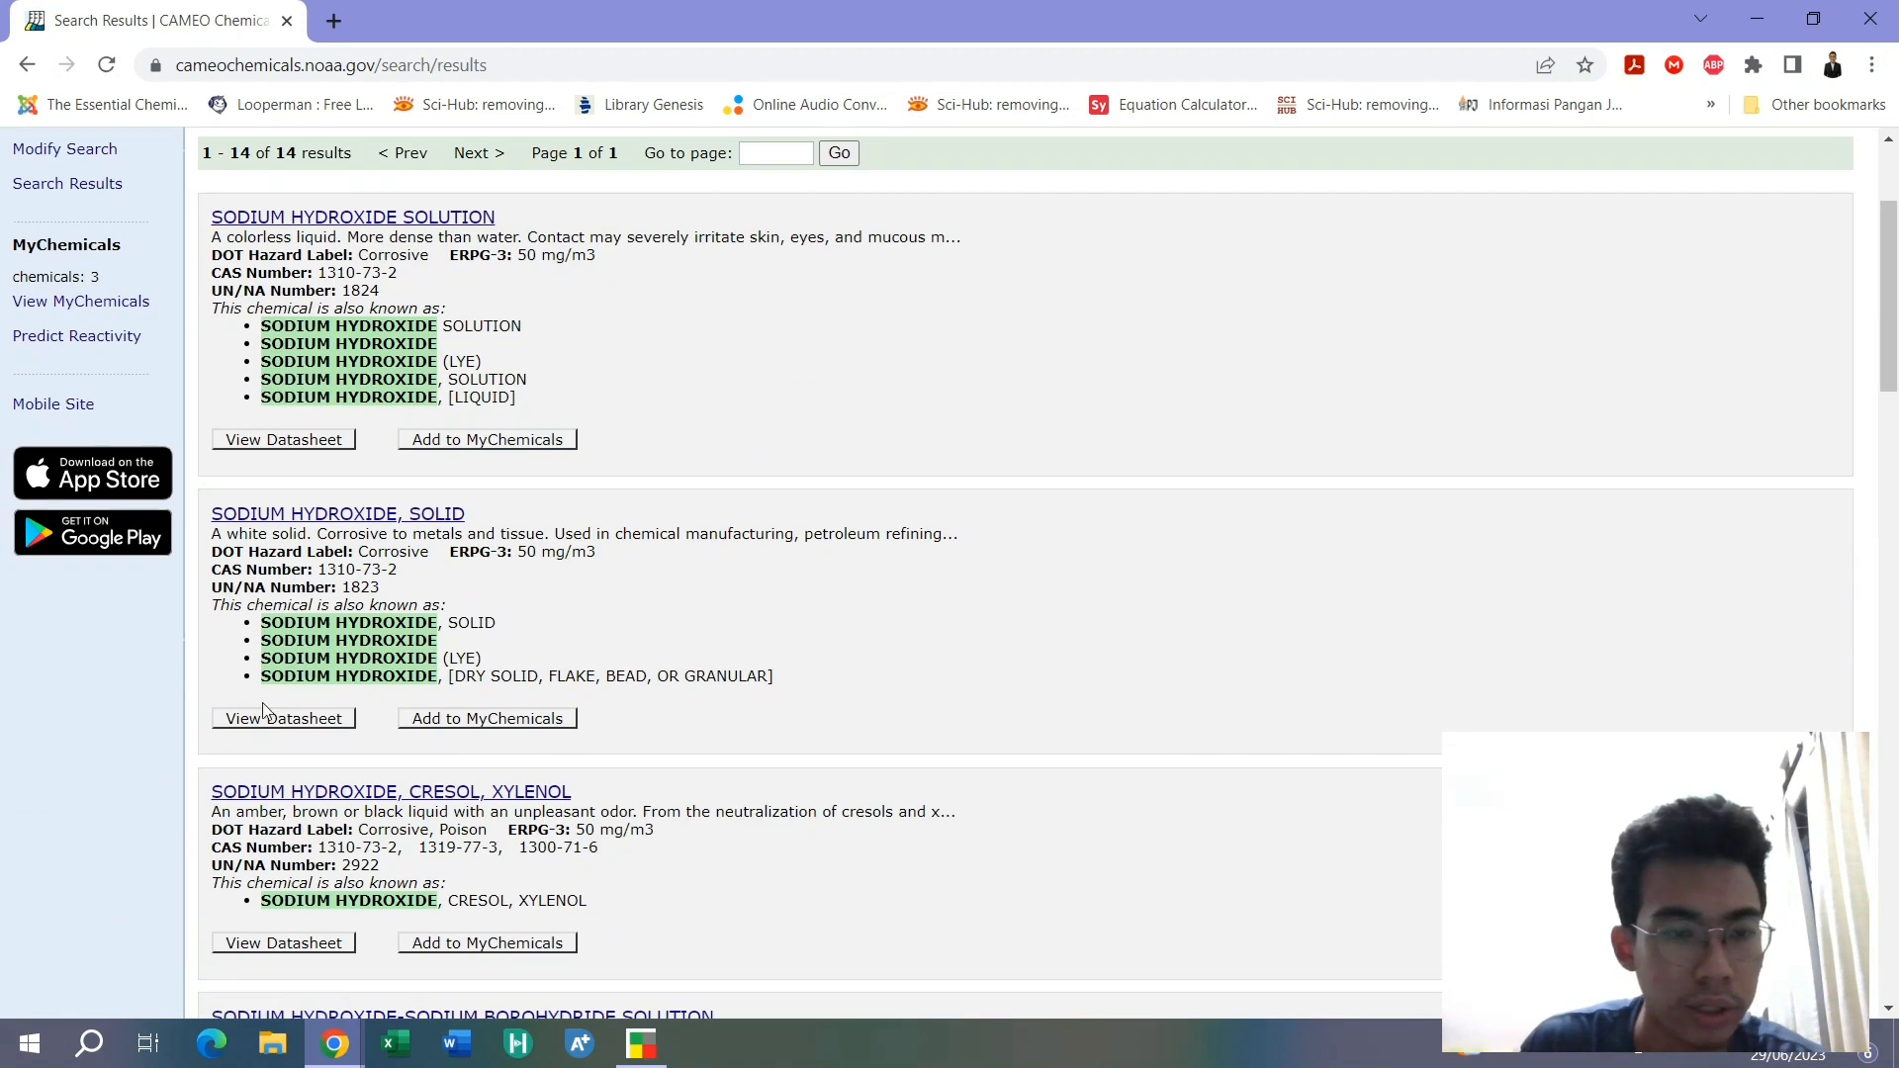
{"action": "left_click", "coordinate": [467, 719]}
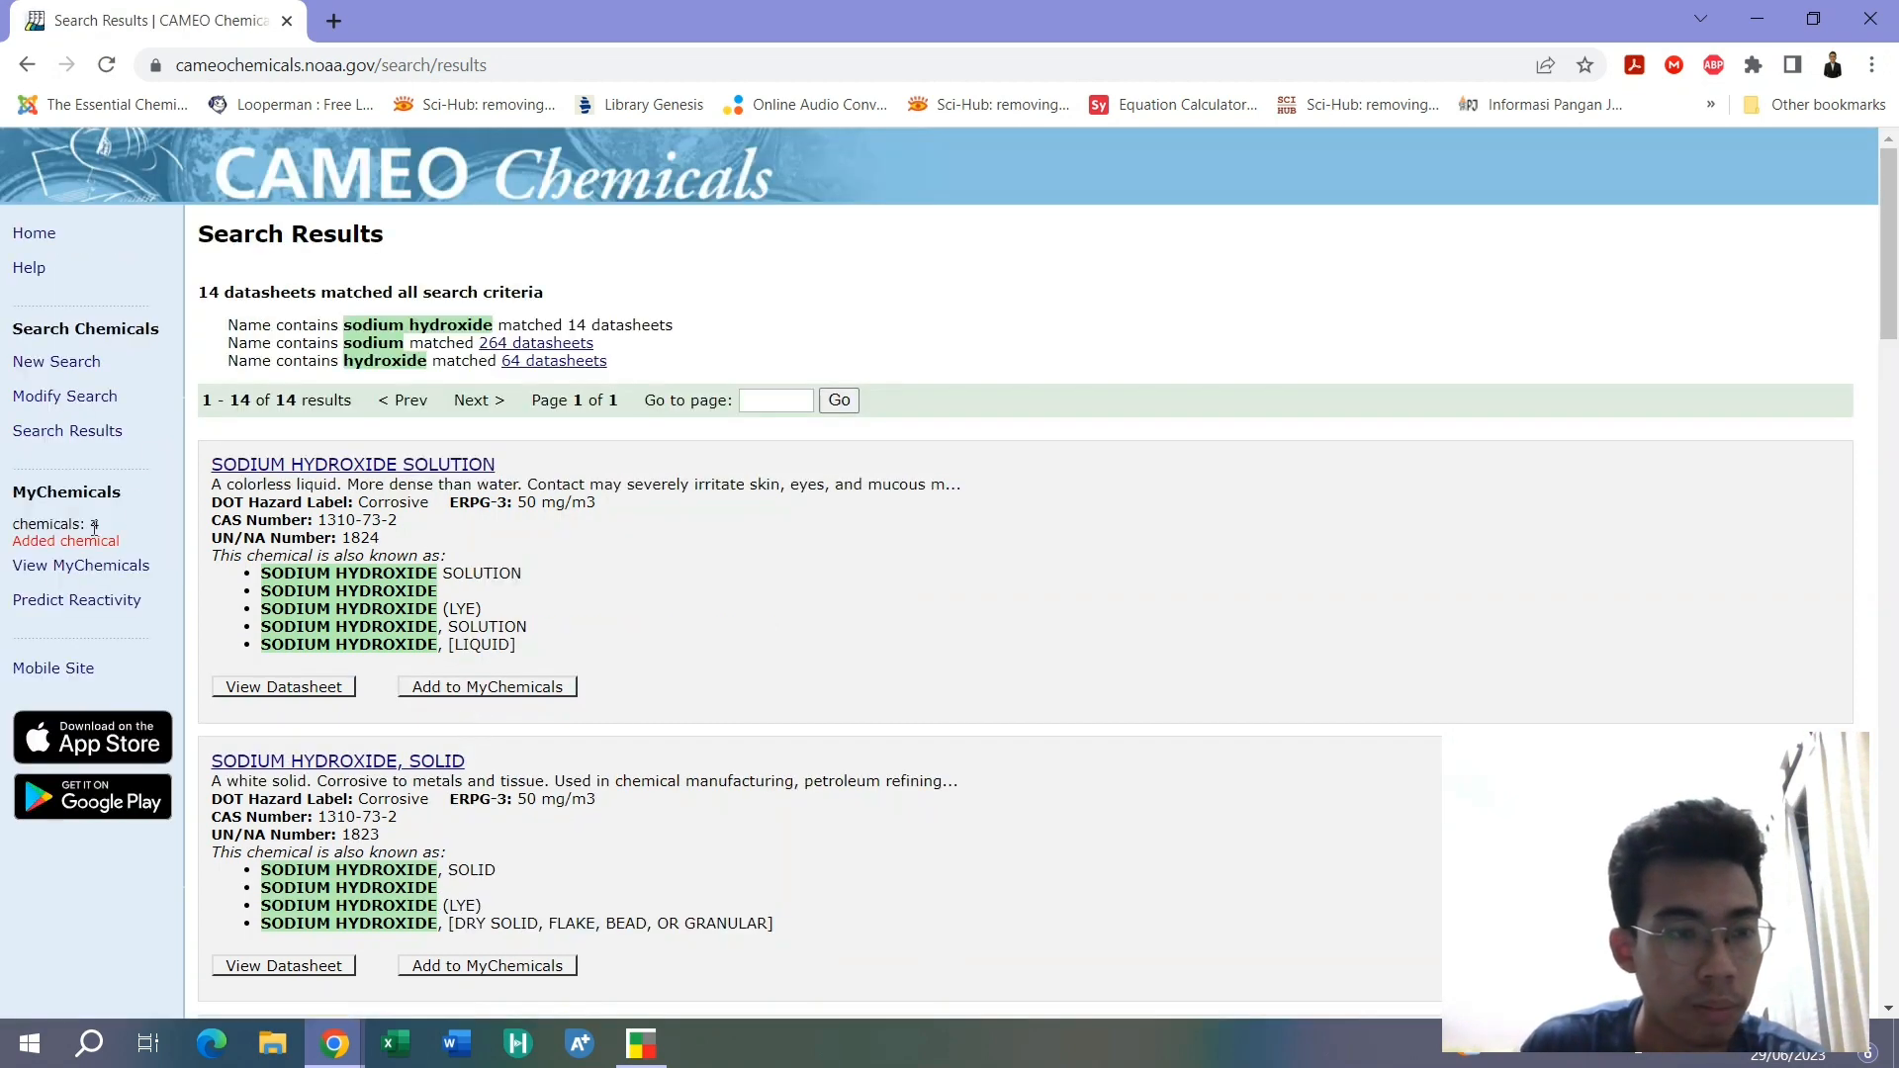
Open the MyChemicals collection and generate its printable report in a separate browser tab
{"action": "left_click", "coordinate": [110, 563]}
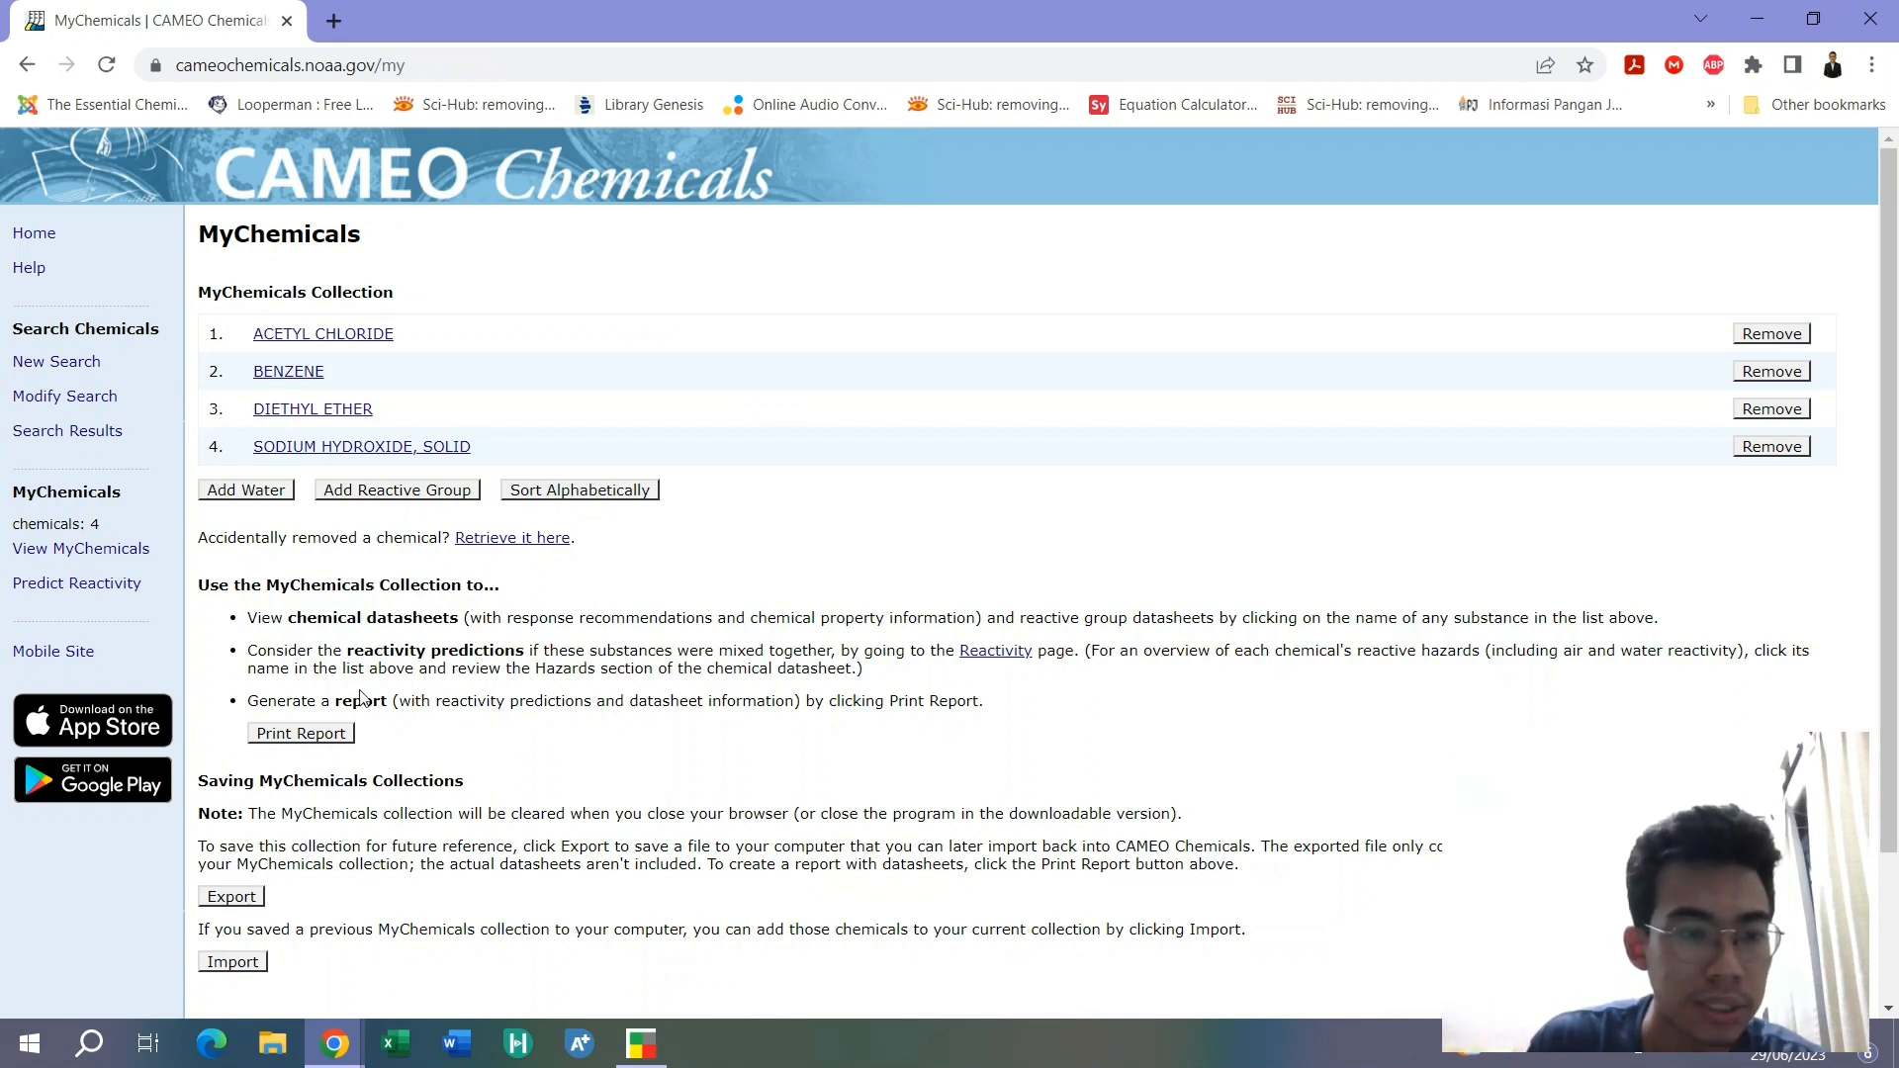
{"action": "scroll", "coordinate": [310, 639], "scroll_direction": "down", "scroll_amount": 1}
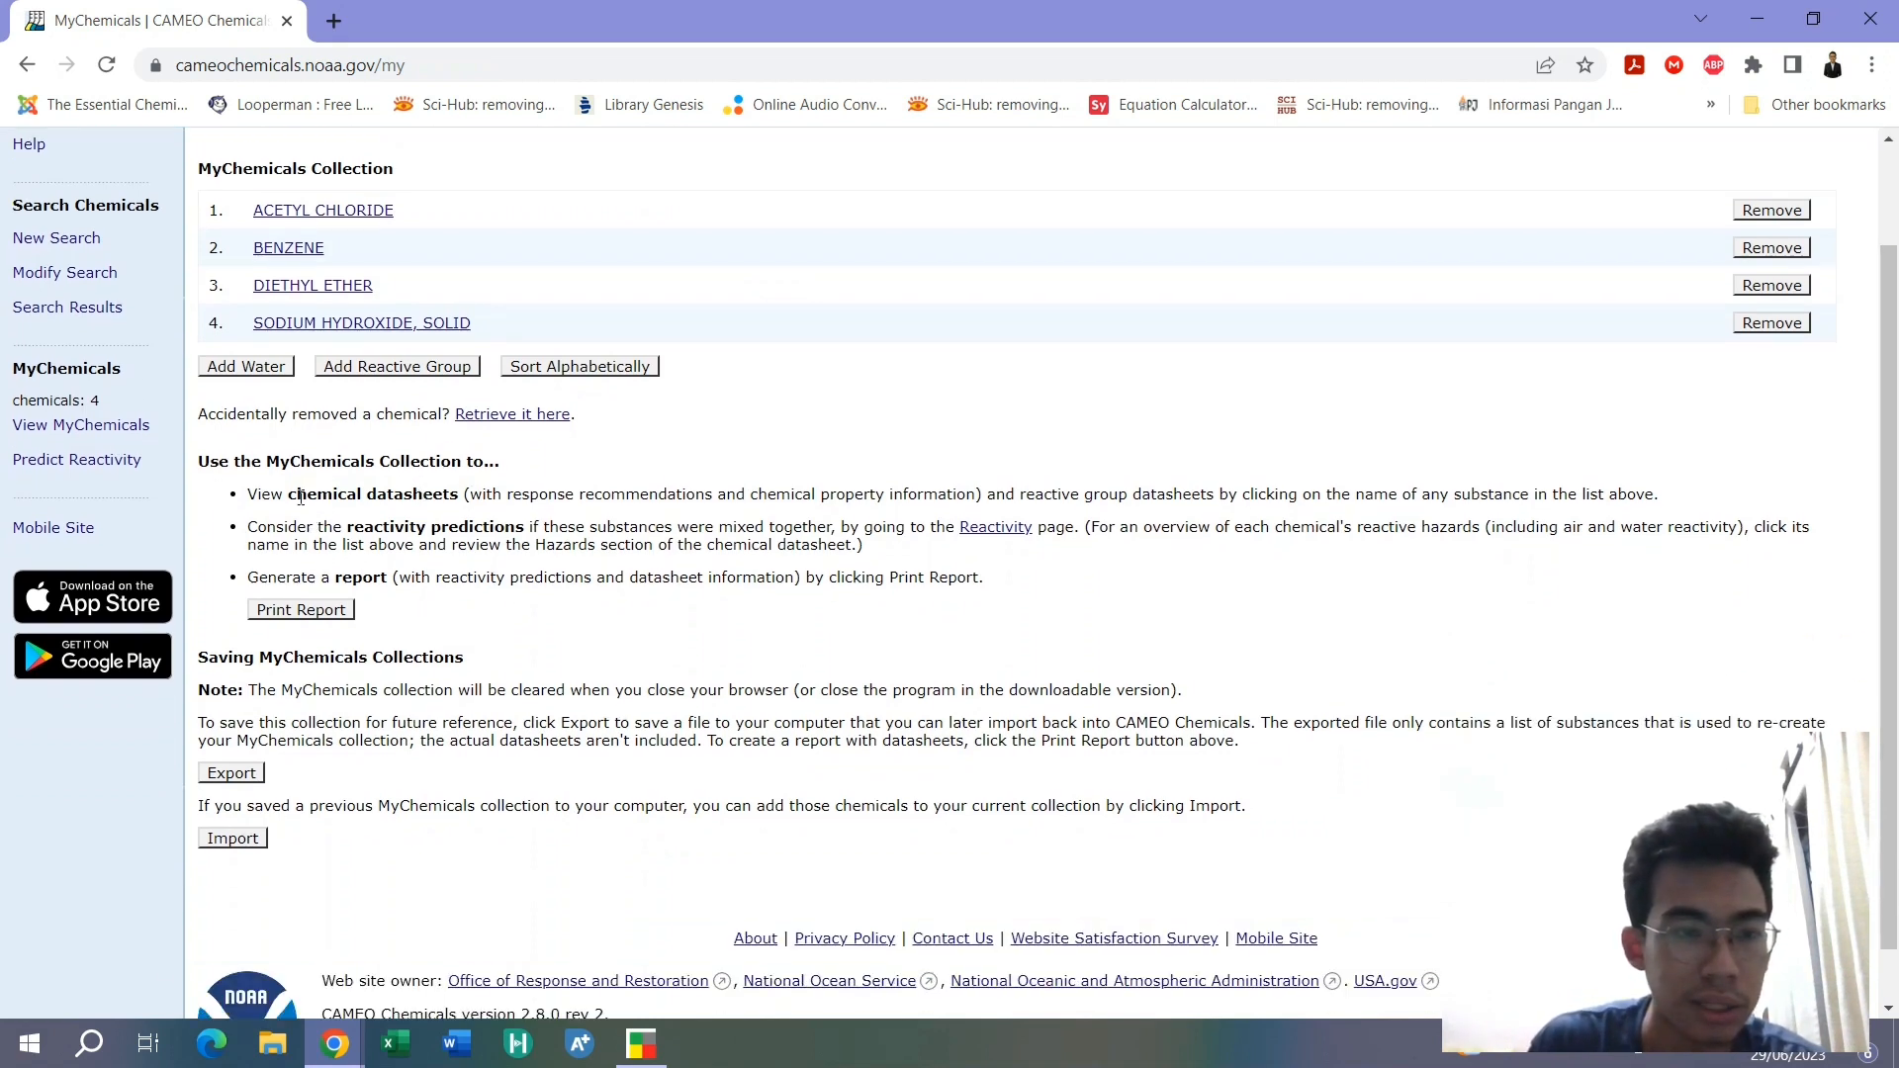
{"action": "right_click", "coordinate": [338, 616]}
{"action": "left_click", "coordinate": [344, 631]}
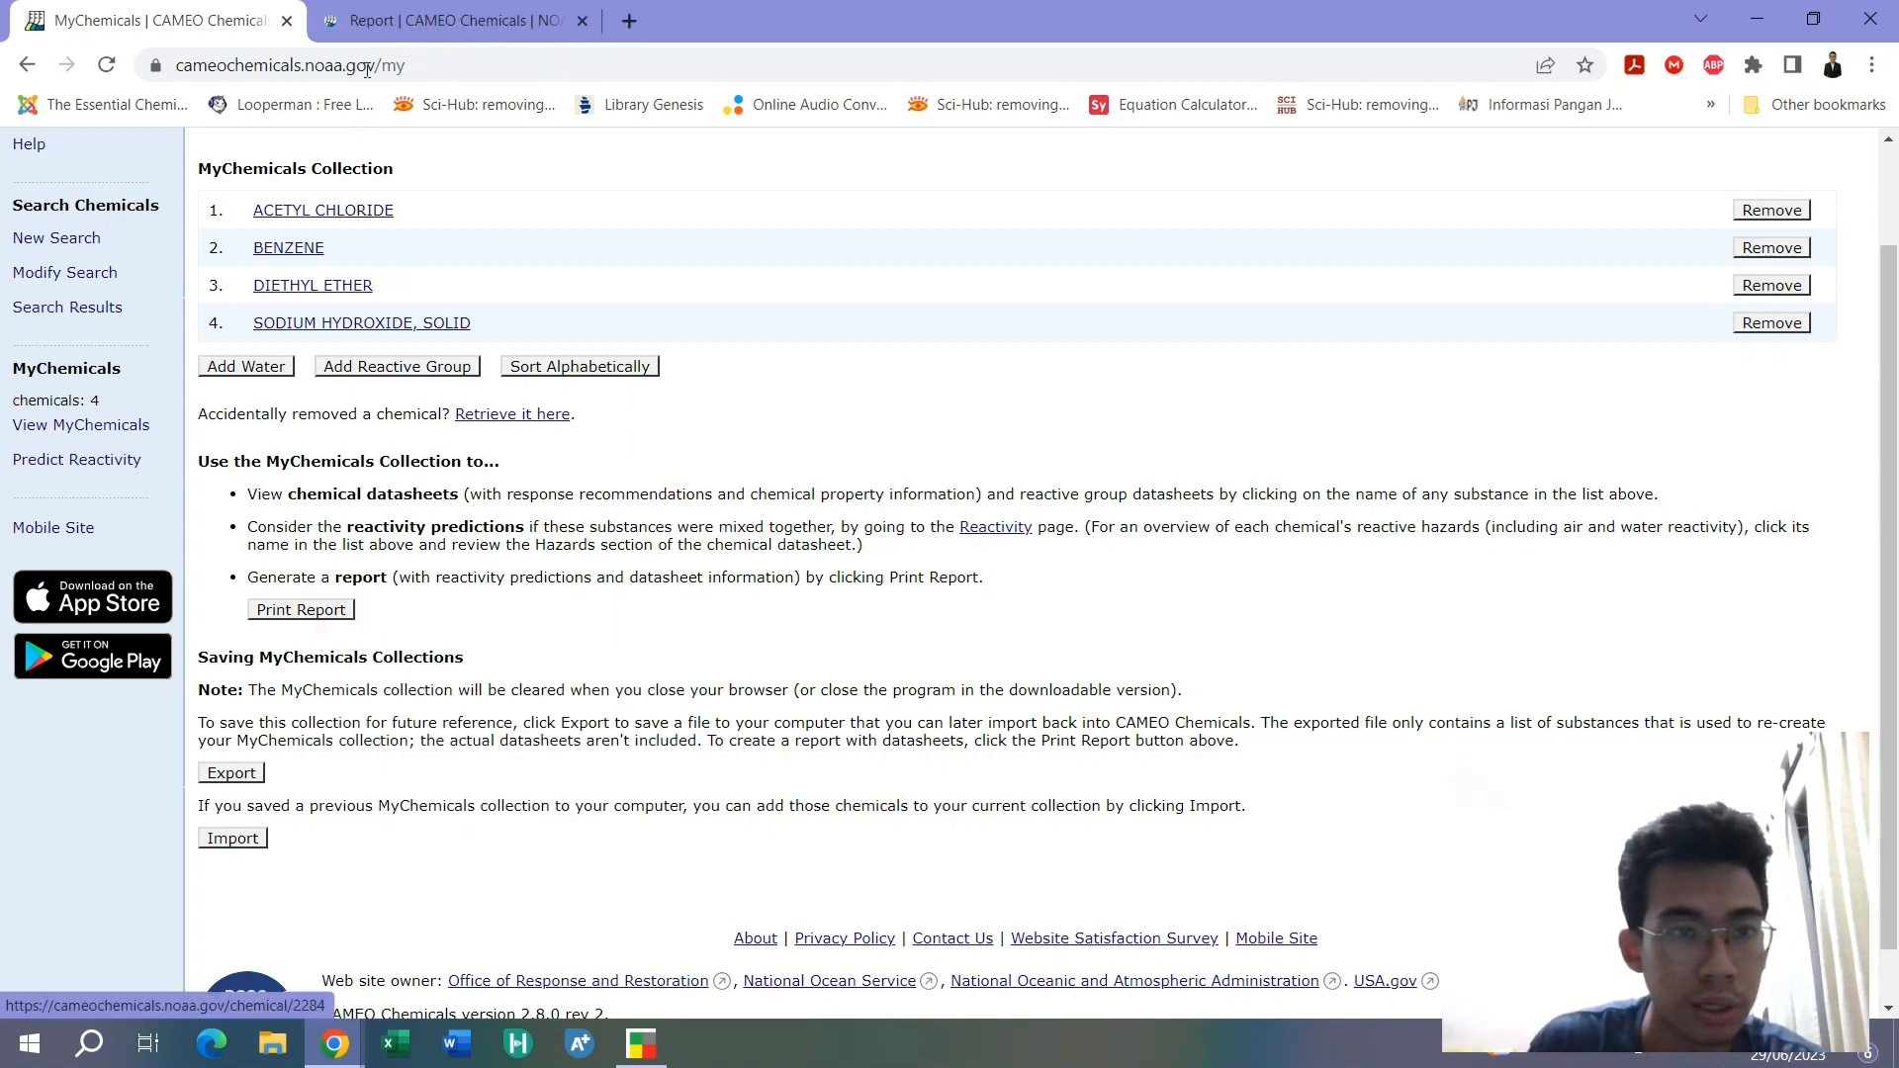
{"action": "left_click", "coordinate": [445, 22]}
Examine the report's hazard and gas prediction summaries, reactivity alerts and hazard predictions for each pair of substances
{"action": "left_click", "coordinate": [303, 698]}
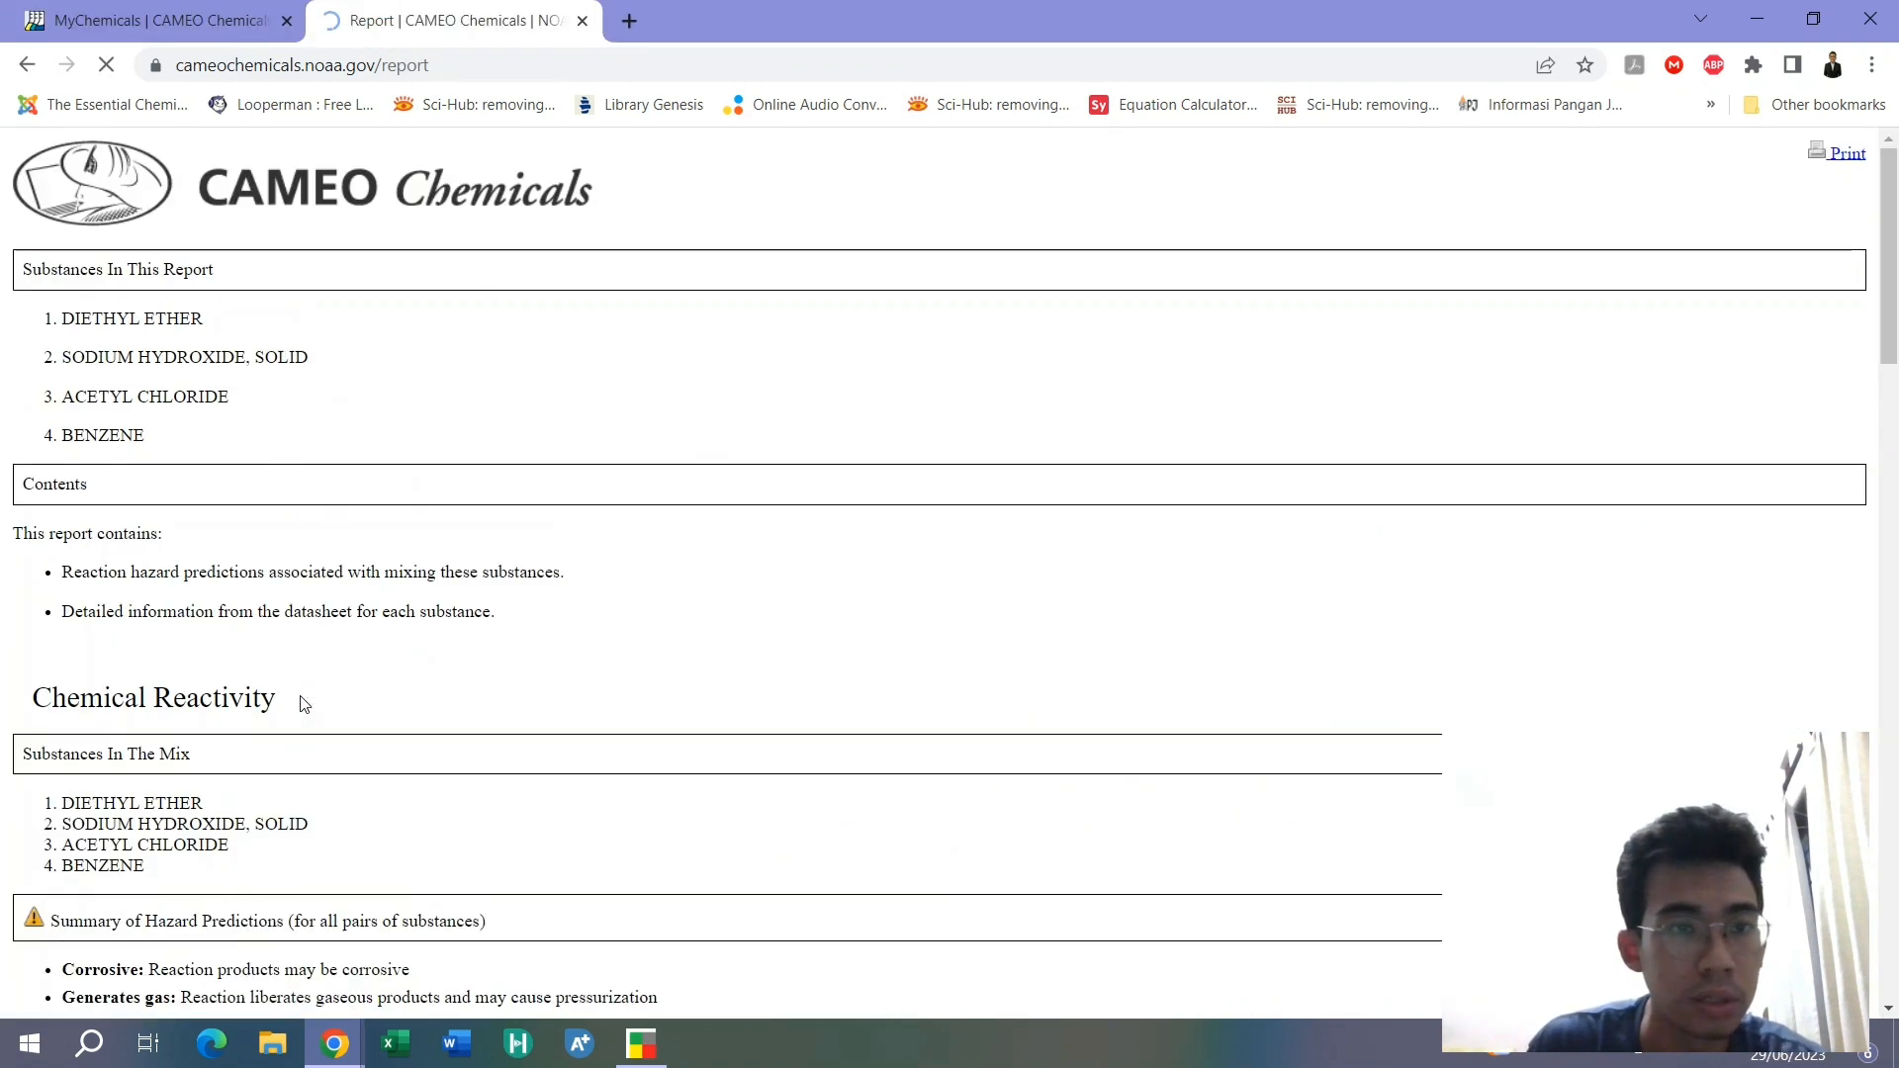
{"action": "scroll", "coordinate": [282, 510], "scroll_direction": "down", "scroll_amount": 1}
{"action": "scroll", "coordinate": [275, 522], "scroll_direction": "down", "scroll_amount": 10}
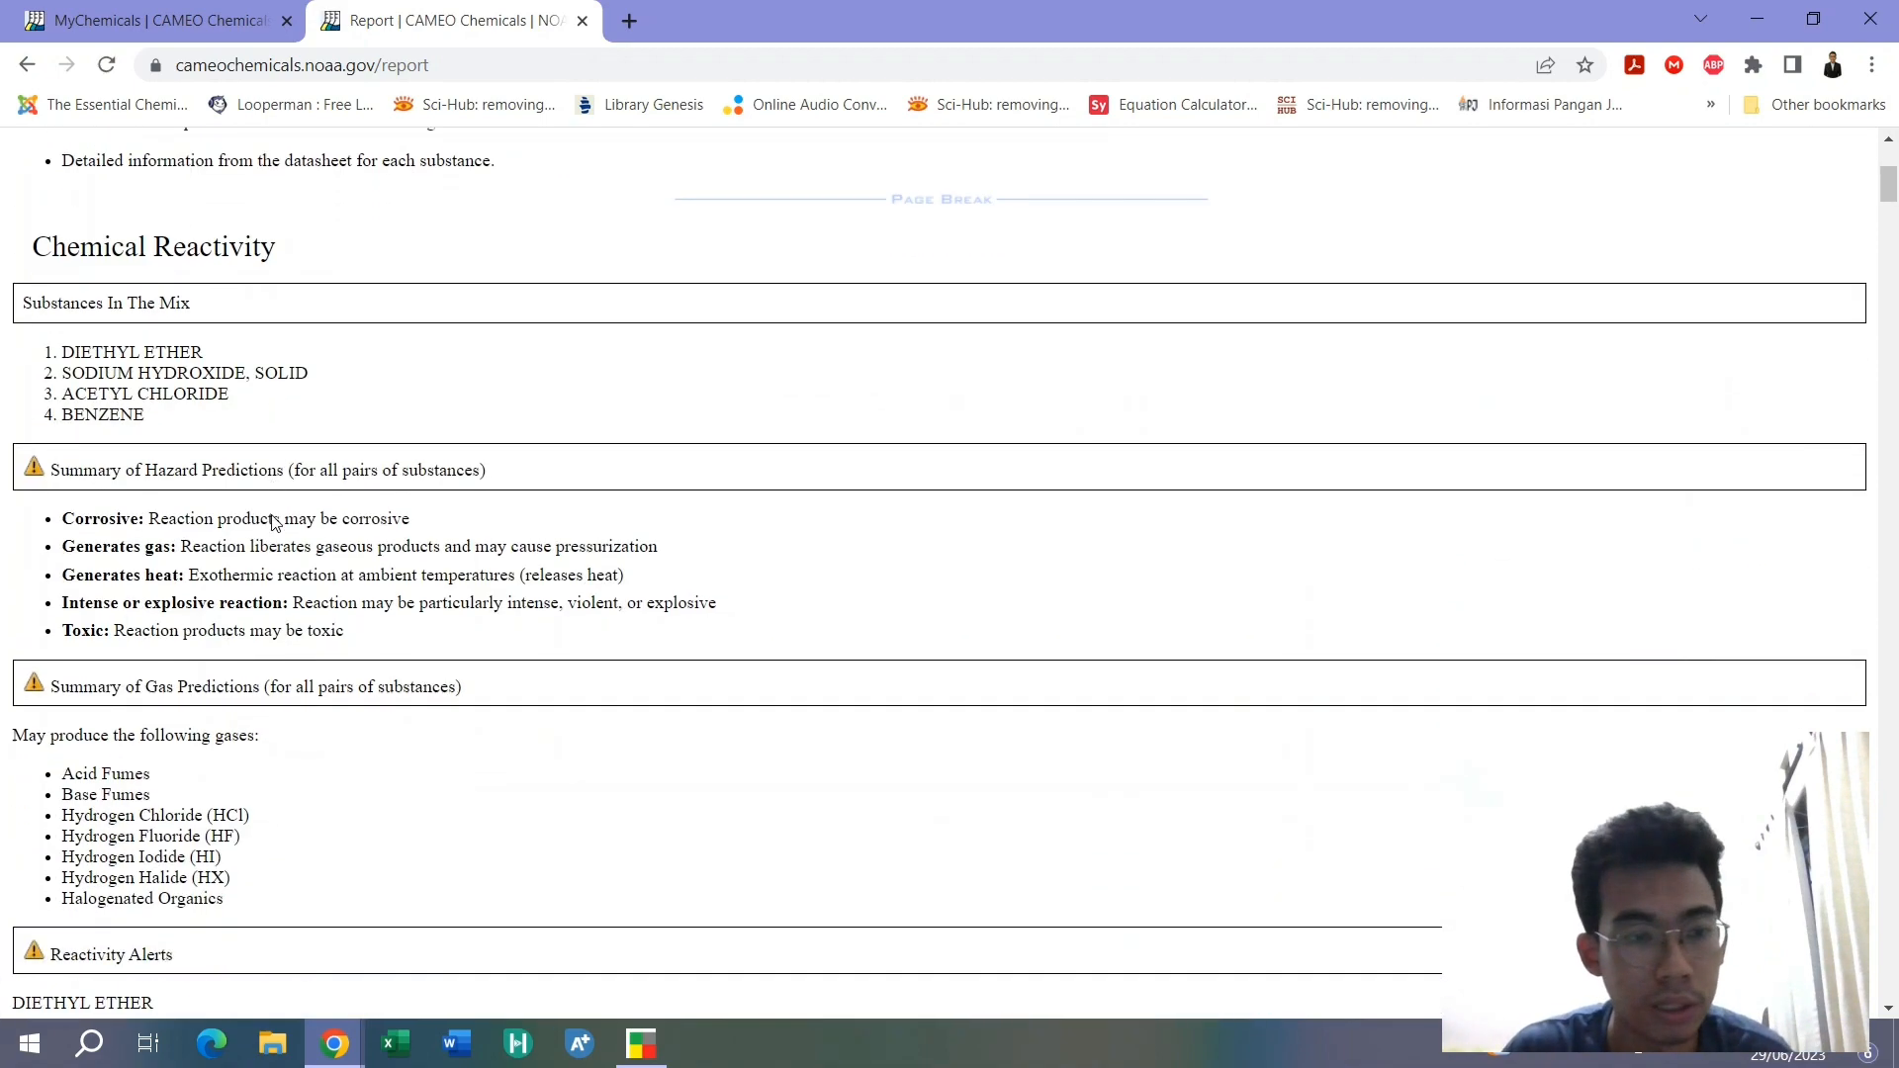
{"action": "scroll", "coordinate": [278, 552], "scroll_direction": "down", "scroll_amount": 3}
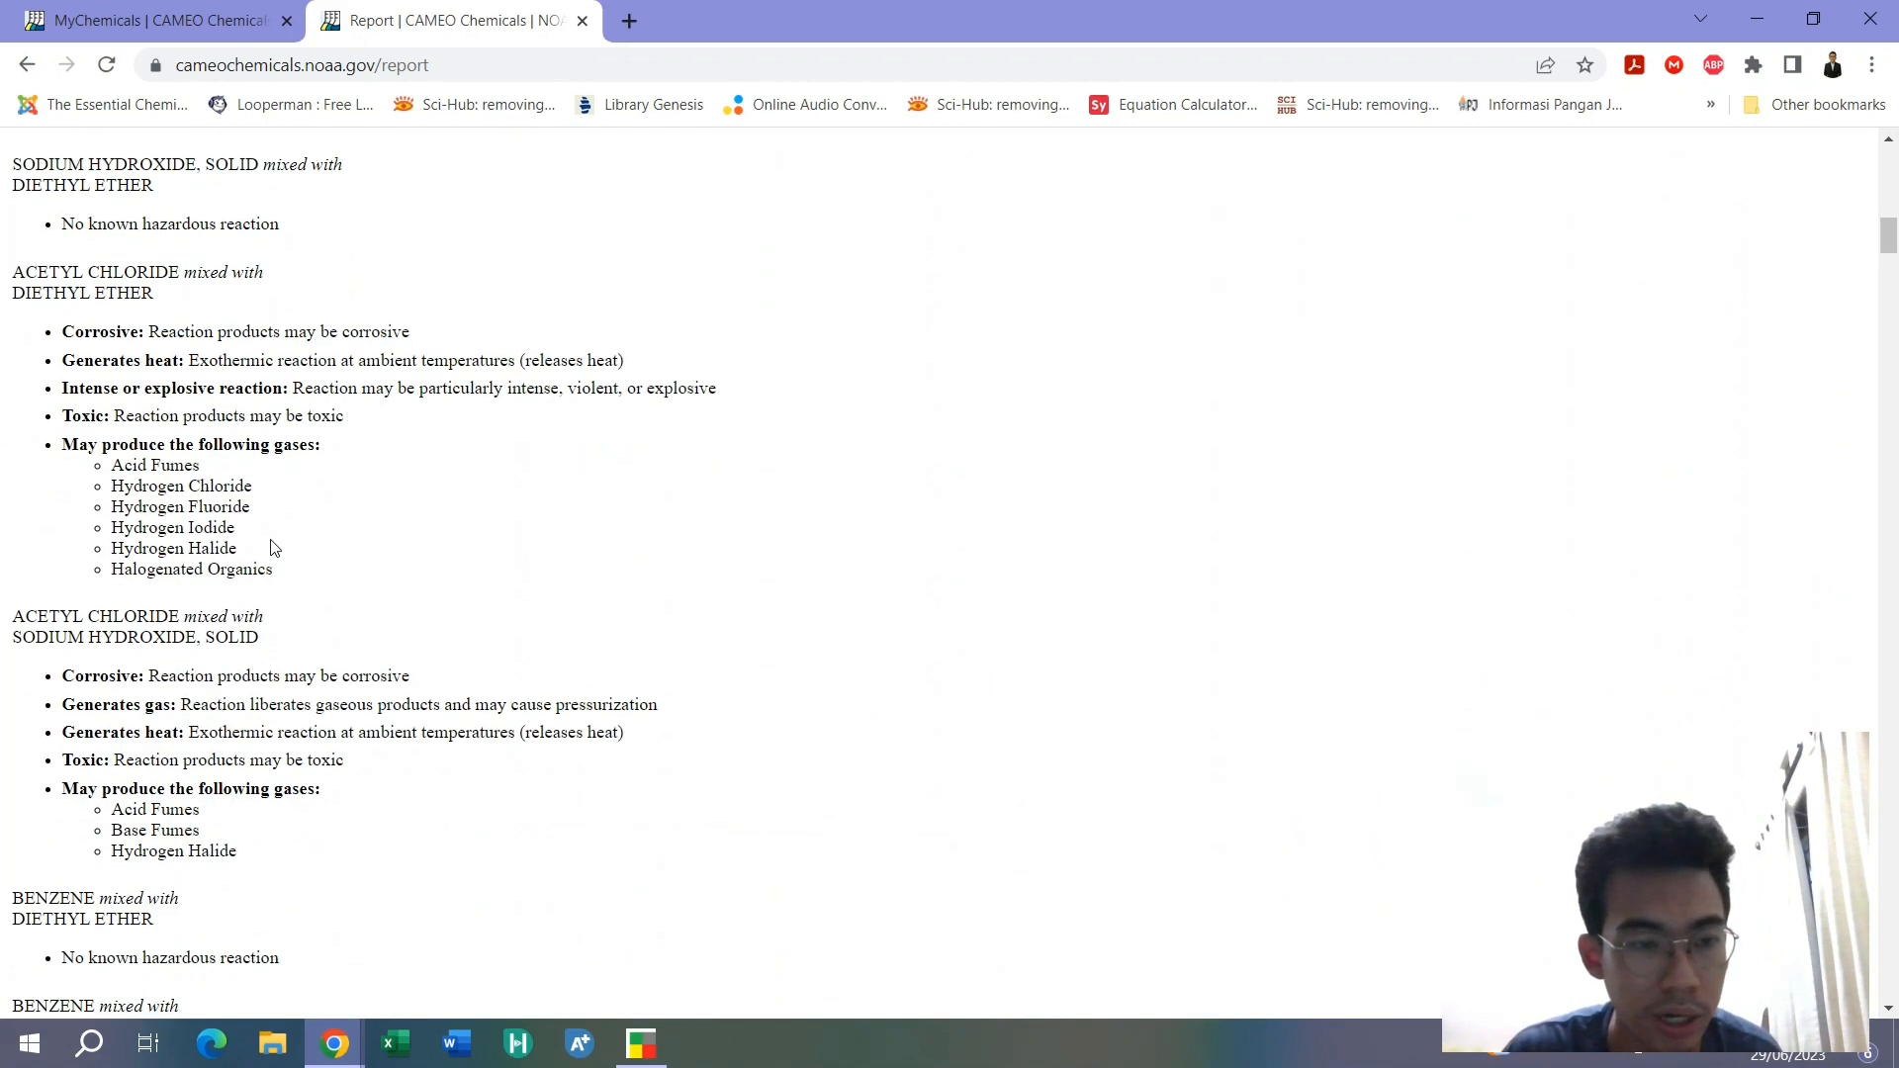
{"action": "scroll", "coordinate": [267, 542], "scroll_direction": "up", "scroll_amount": 4}
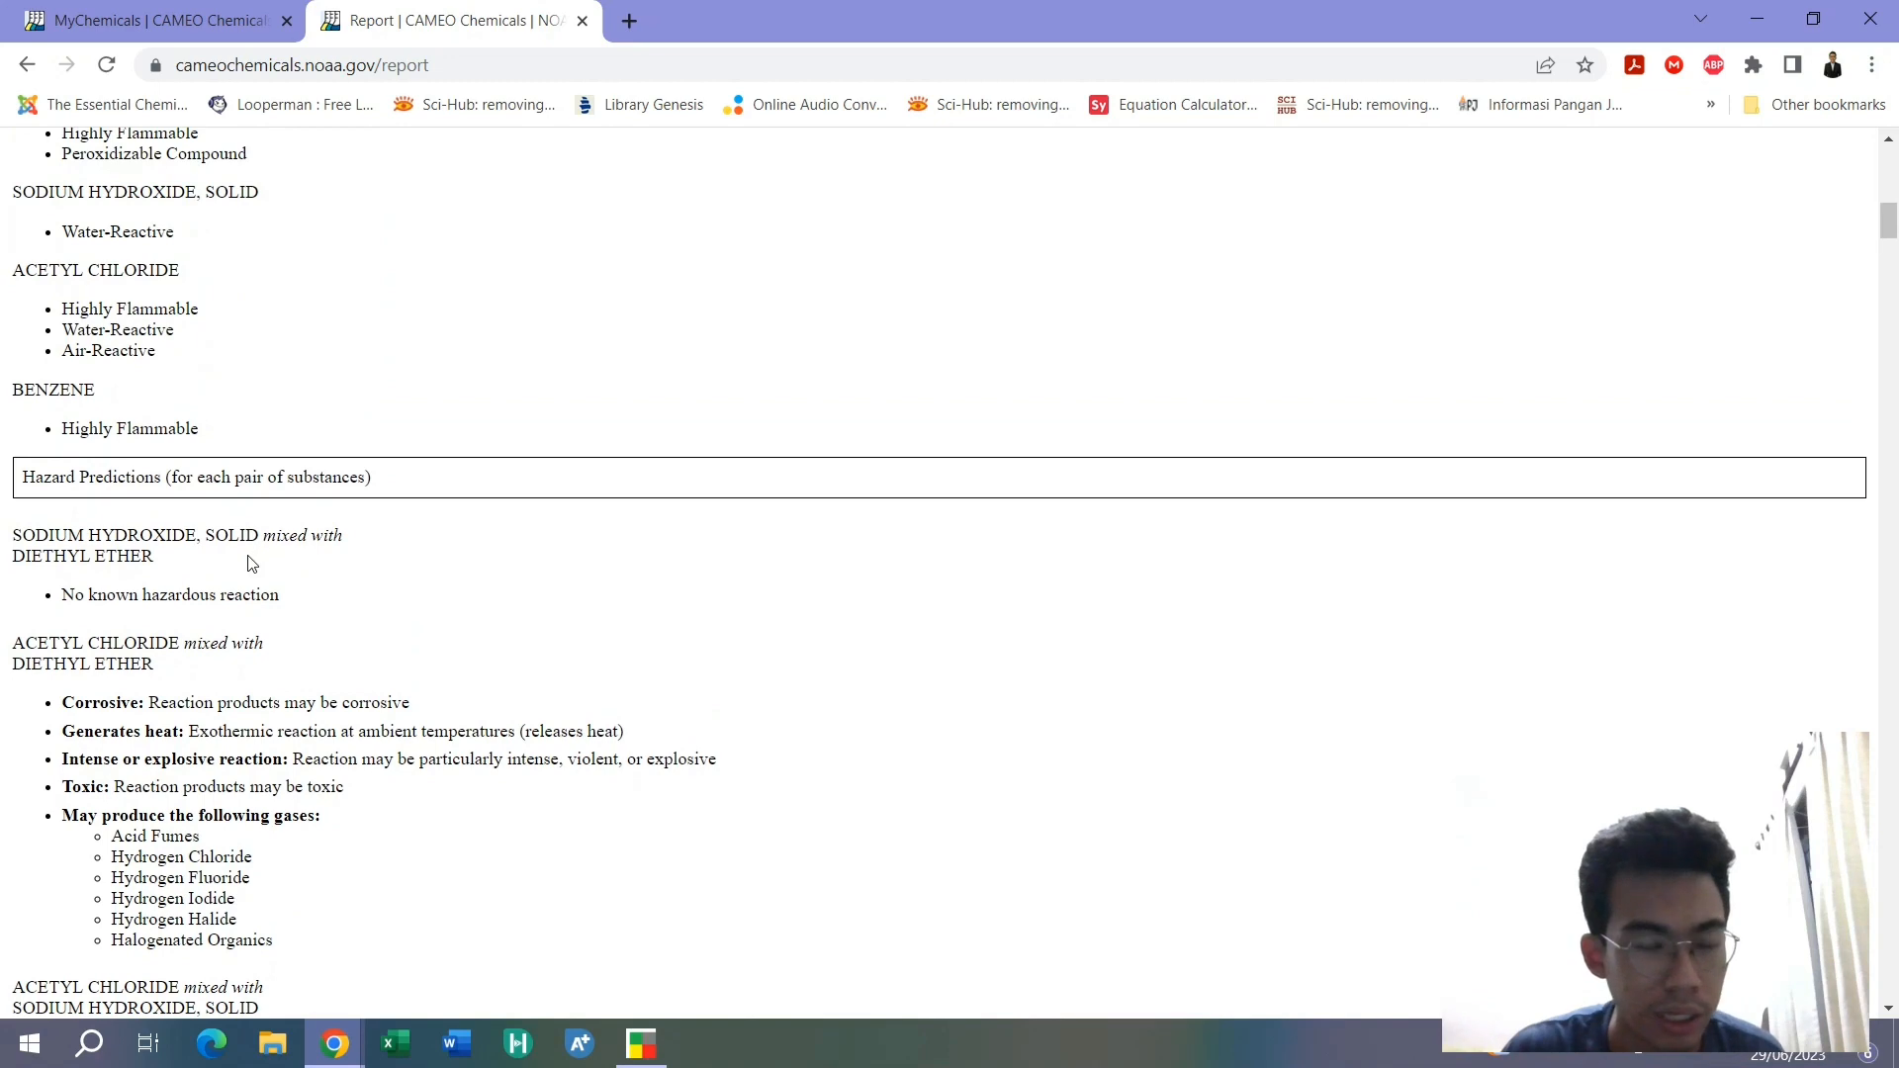
Switch to CRW4, open the mixture report for Simulkuy Spesial - x and review its predicted hazards for each chemical pair
{"action": "left_click", "coordinate": [641, 1042]}
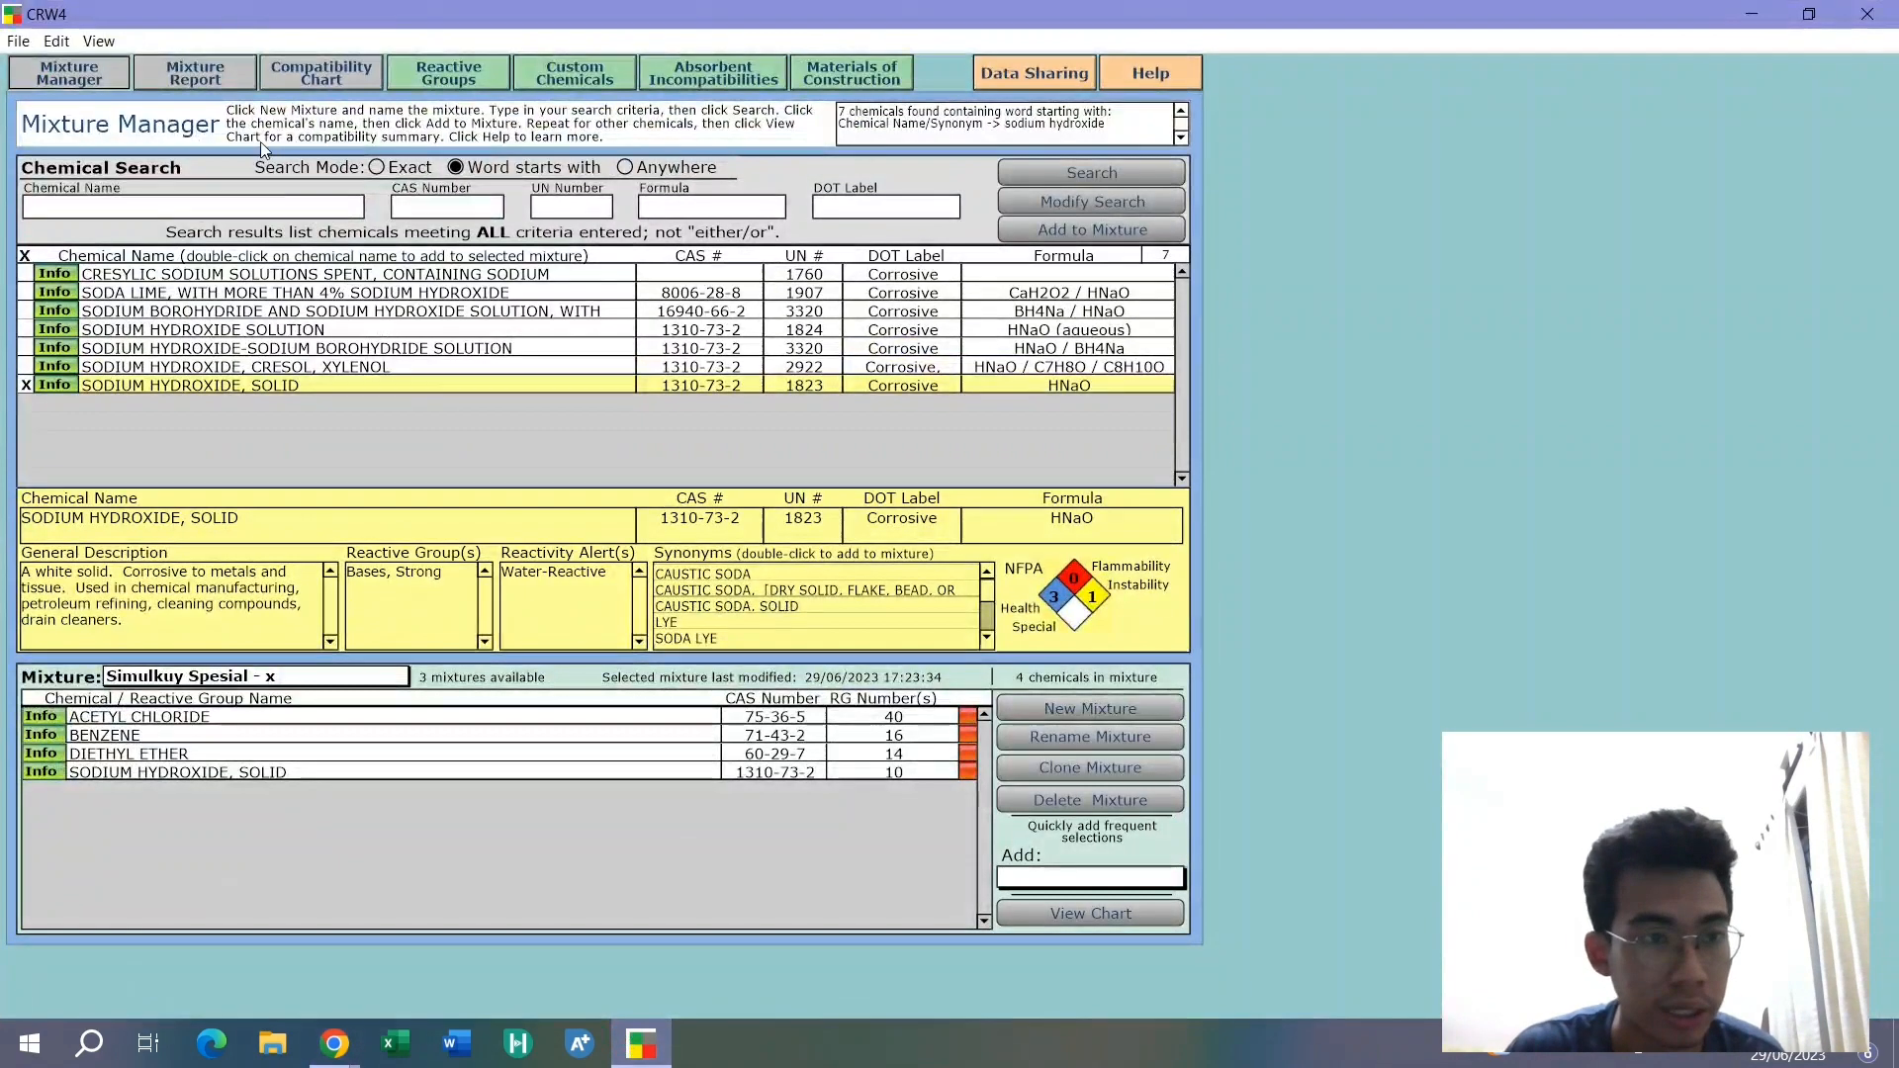
{"action": "left_click", "coordinate": [195, 73]}
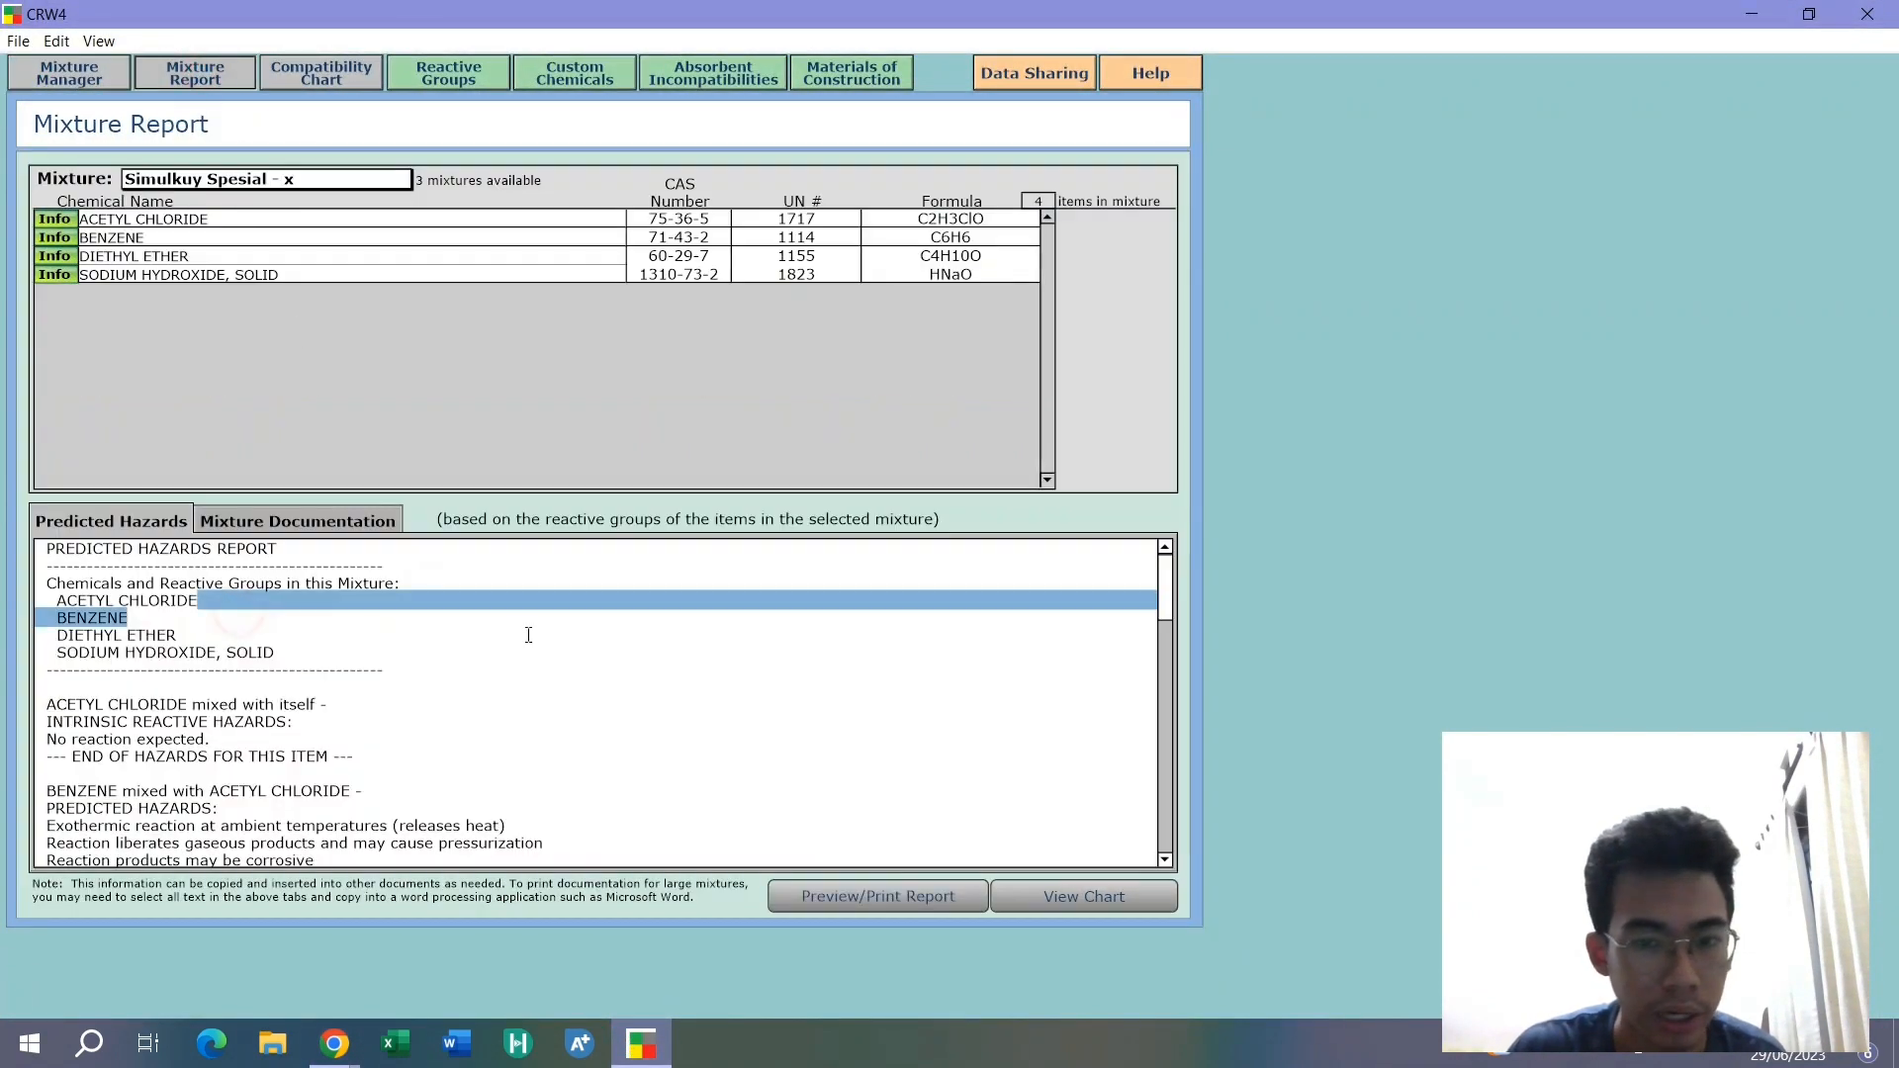
{"action": "scroll", "coordinate": [515, 641], "scroll_direction": "down", "scroll_amount": 20}
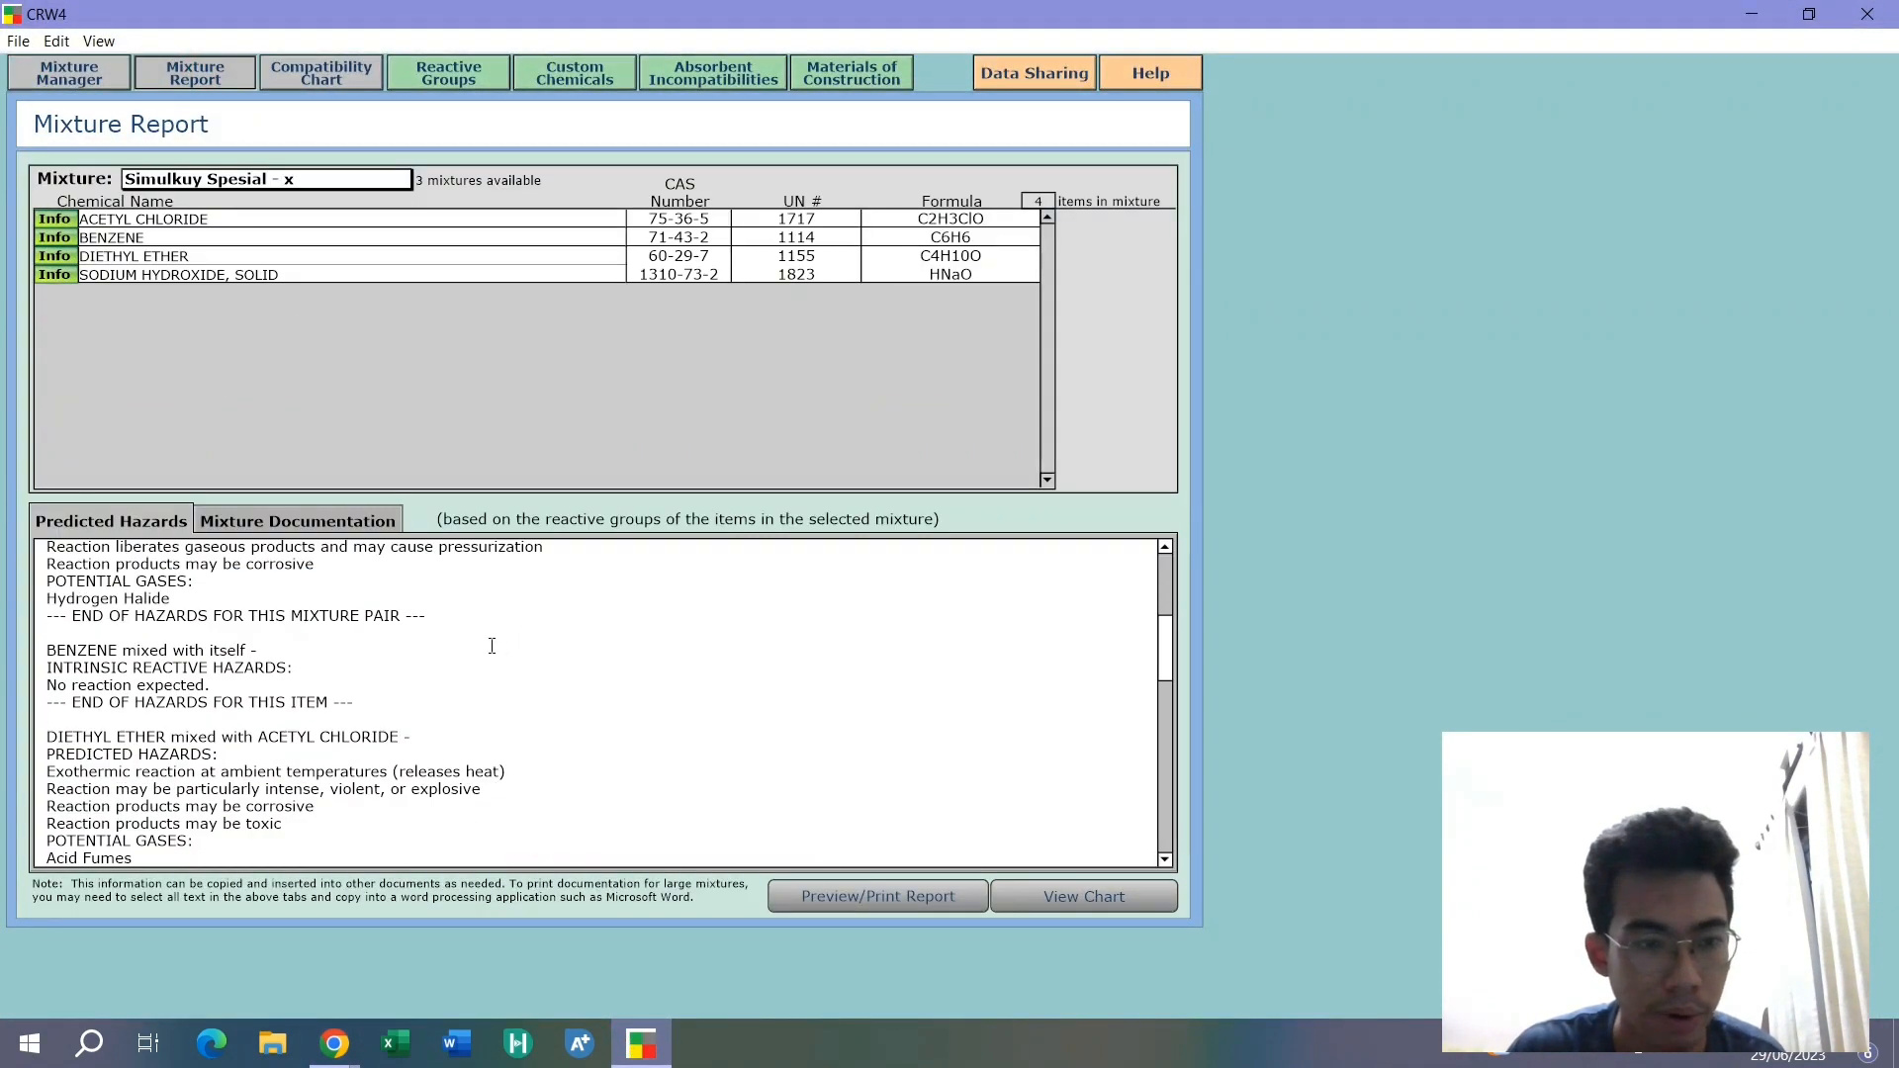
Switch back to the CAMEO Chemicals report and examine the remaining pair hazard predictions and the diethyl ether datasheet
{"action": "left_click", "coordinate": [627, 1046]}
{"action": "scroll", "coordinate": [428, 670], "scroll_direction": "down", "scroll_amount": 4}
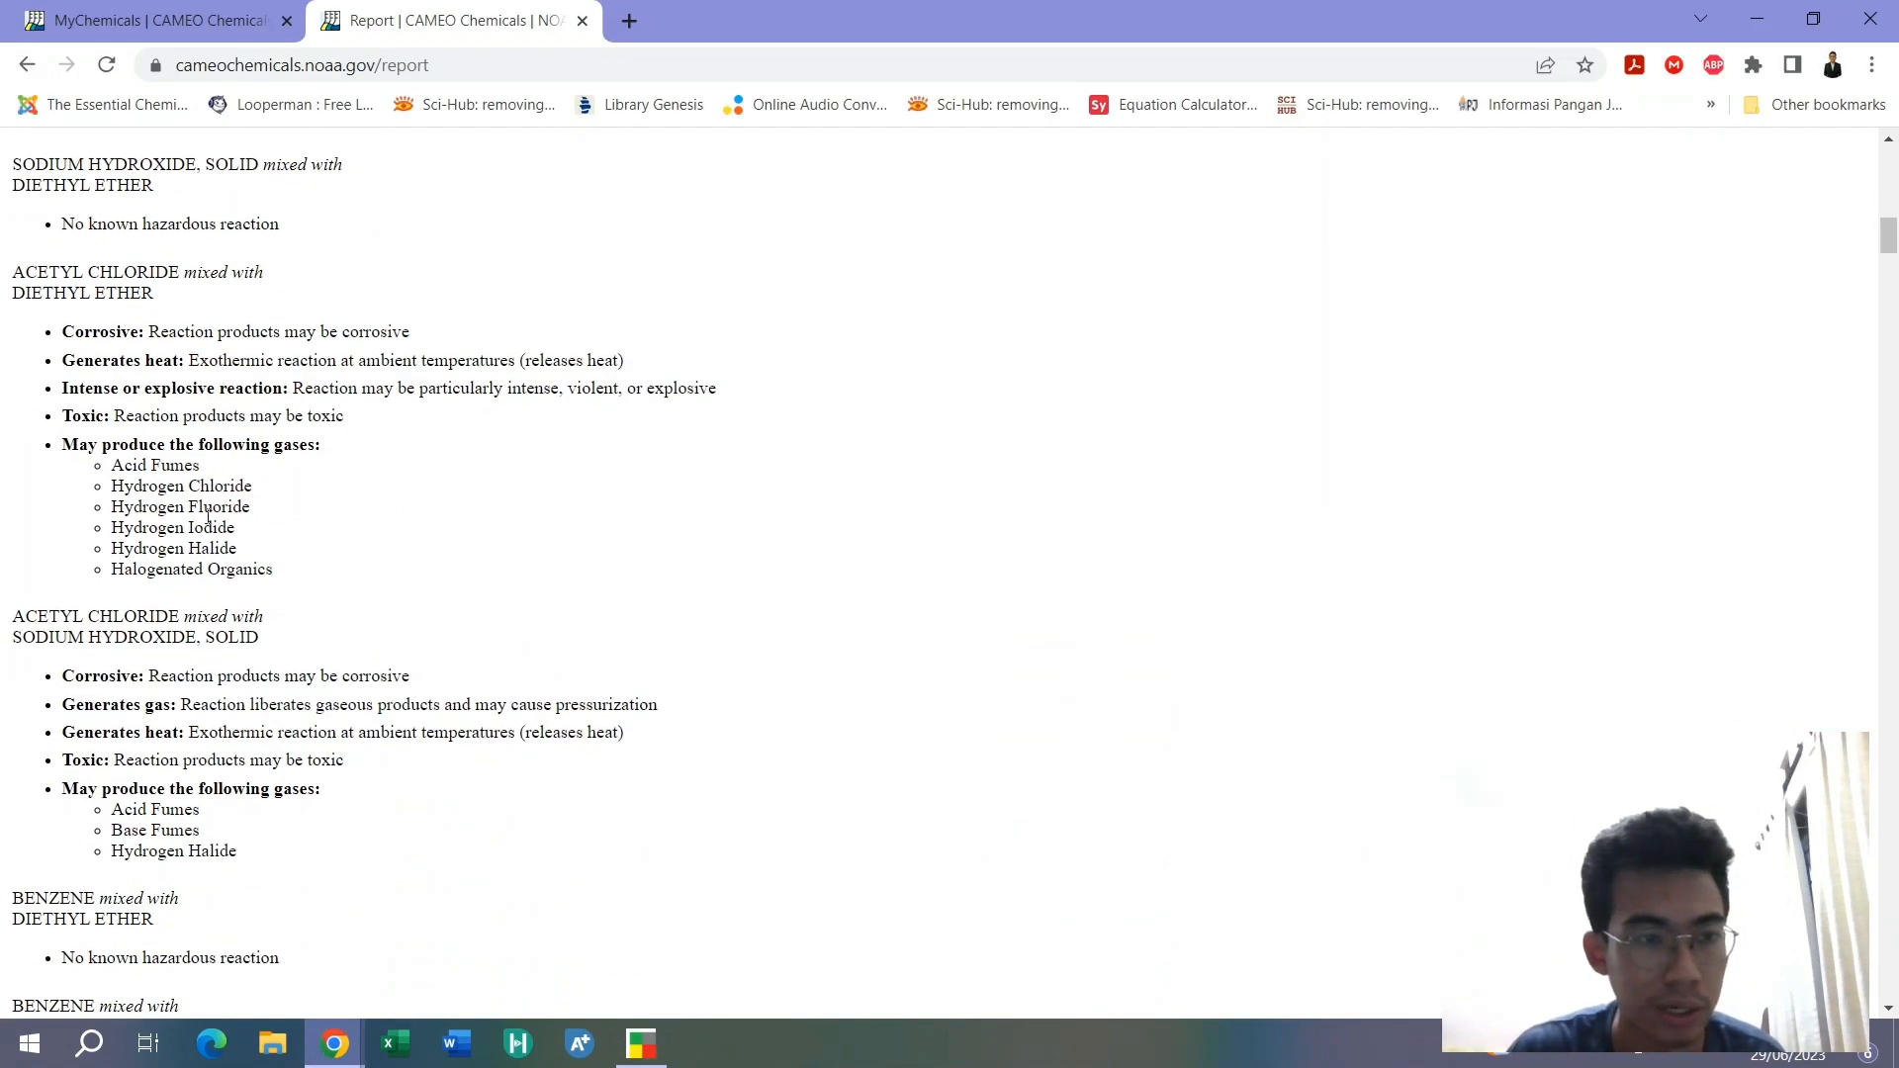
{"action": "scroll", "coordinate": [237, 619], "scroll_direction": "down", "scroll_amount": 18}
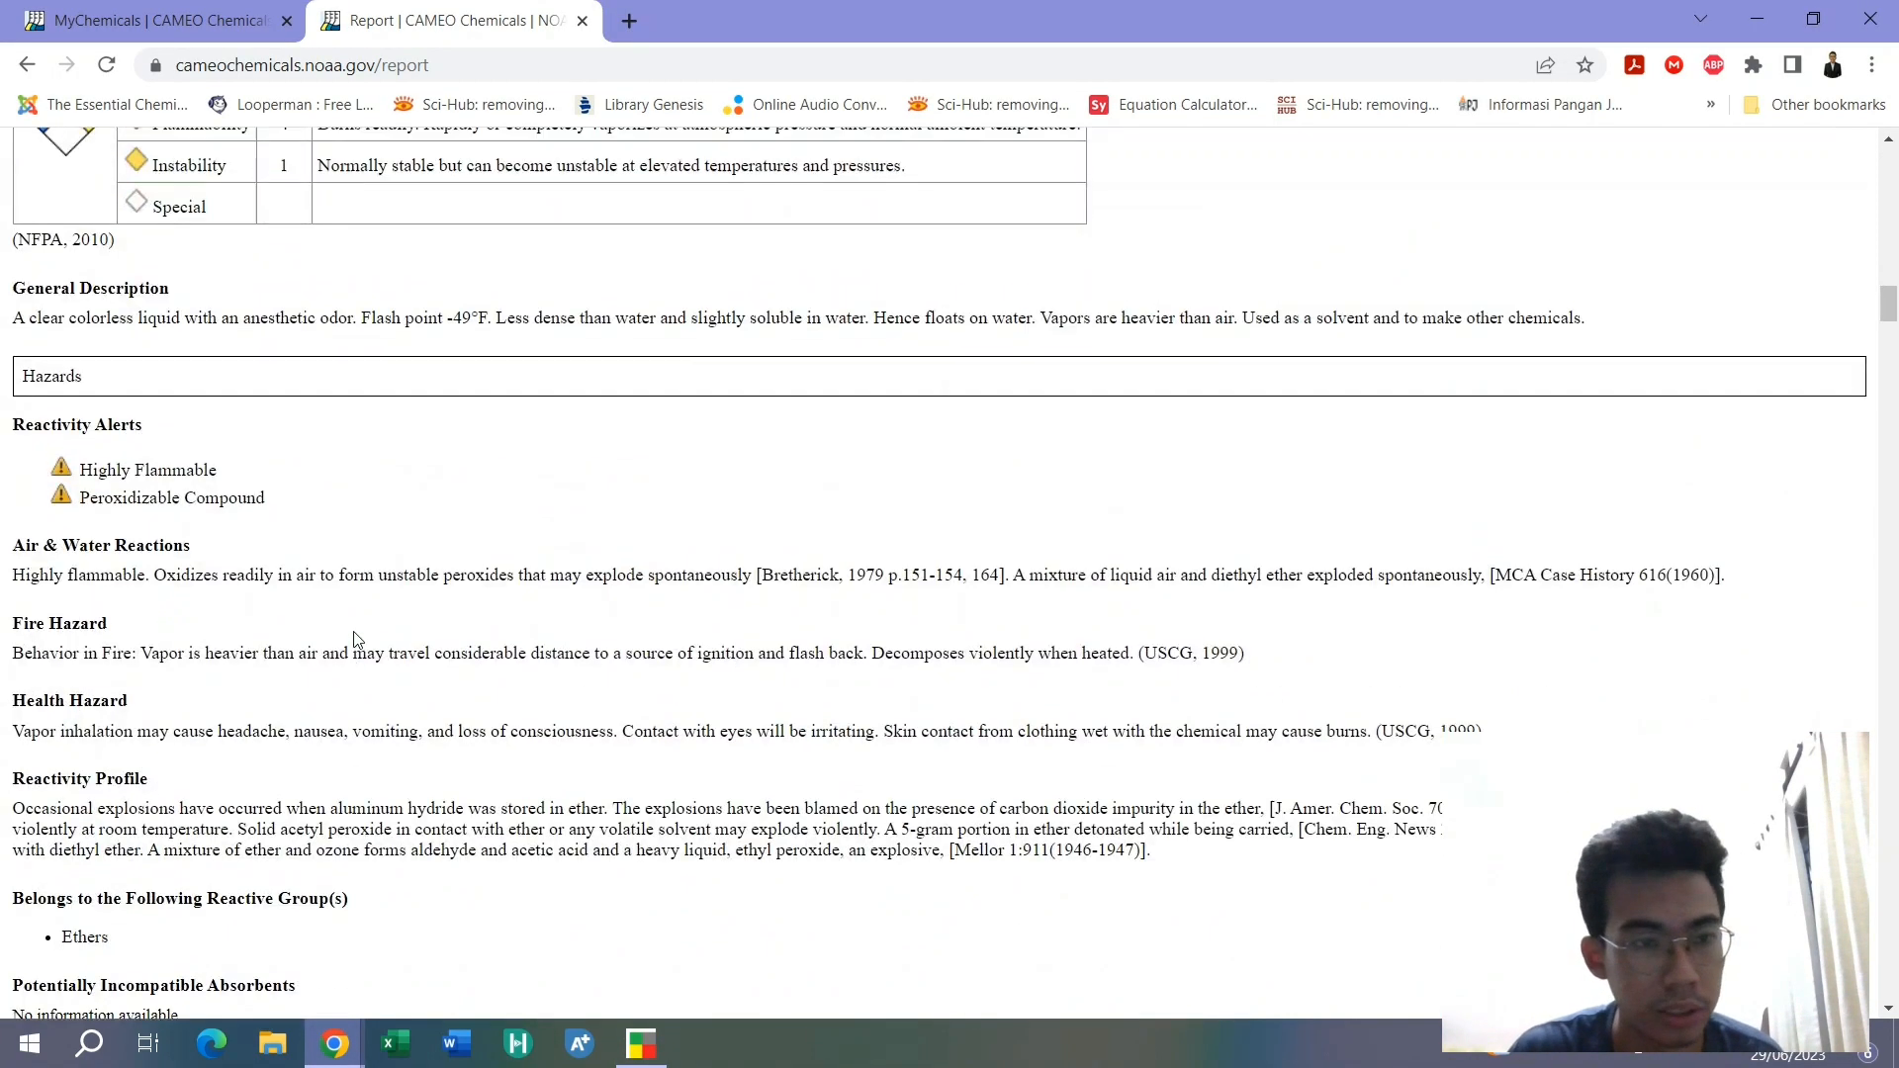
{"action": "scroll", "coordinate": [357, 638], "scroll_direction": "up", "scroll_amount": 5}
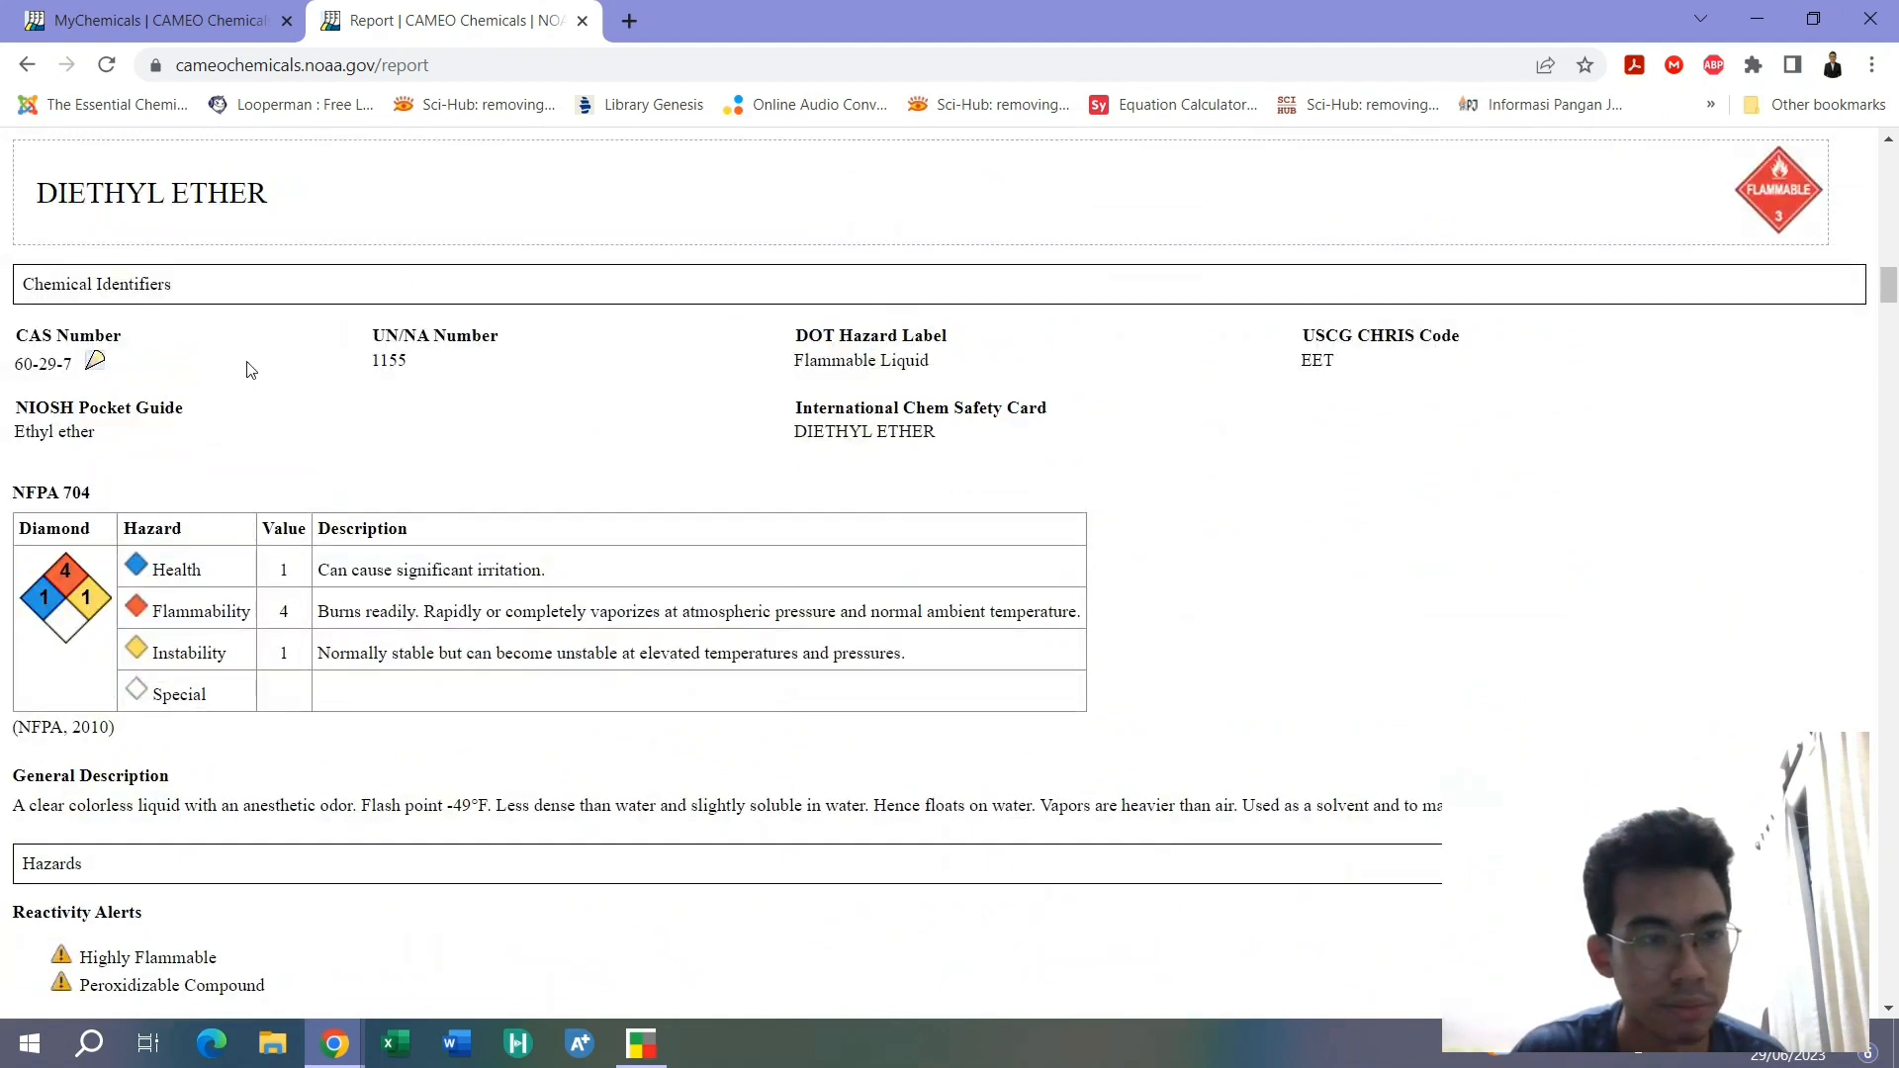
{"action": "scroll", "coordinate": [454, 625], "scroll_direction": "down", "scroll_amount": 3}
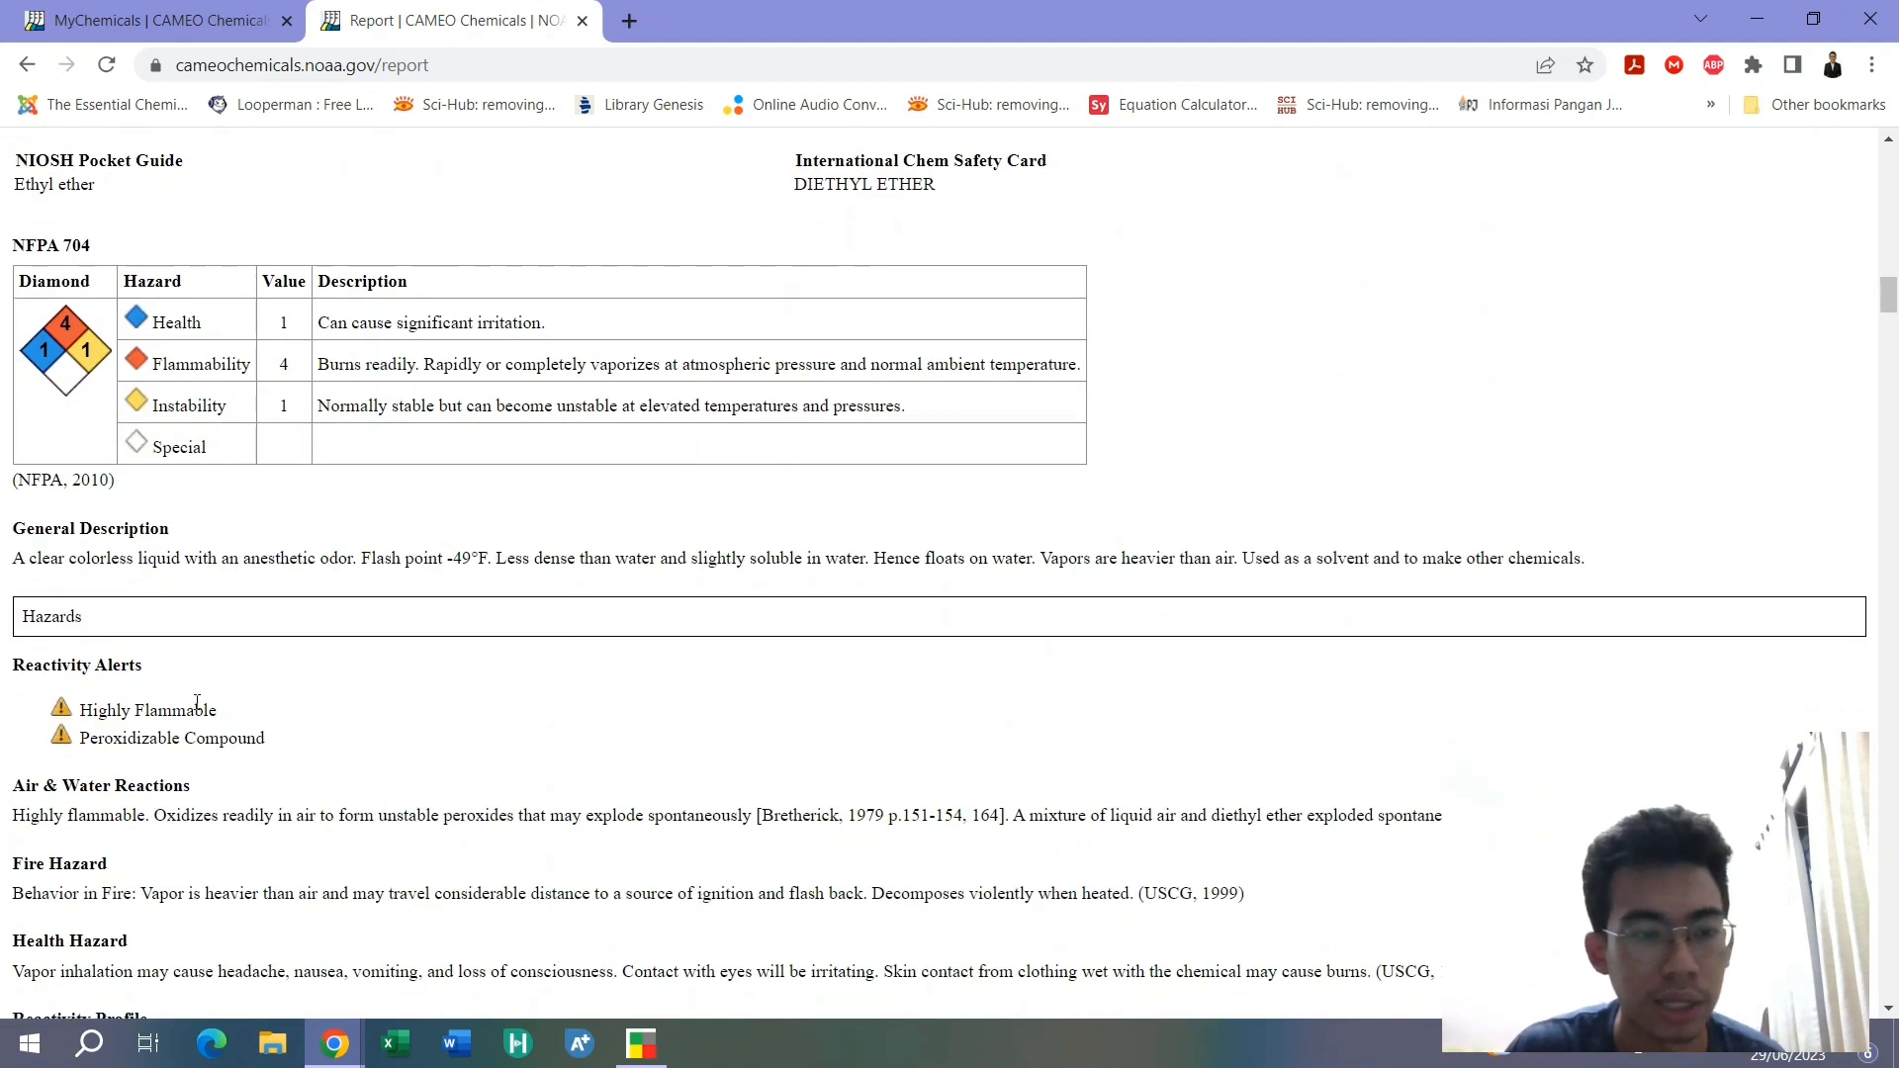
Return to the MyChemicals collection and predict the reactivity of its four substances
{"action": "left_click", "coordinate": [148, 19]}
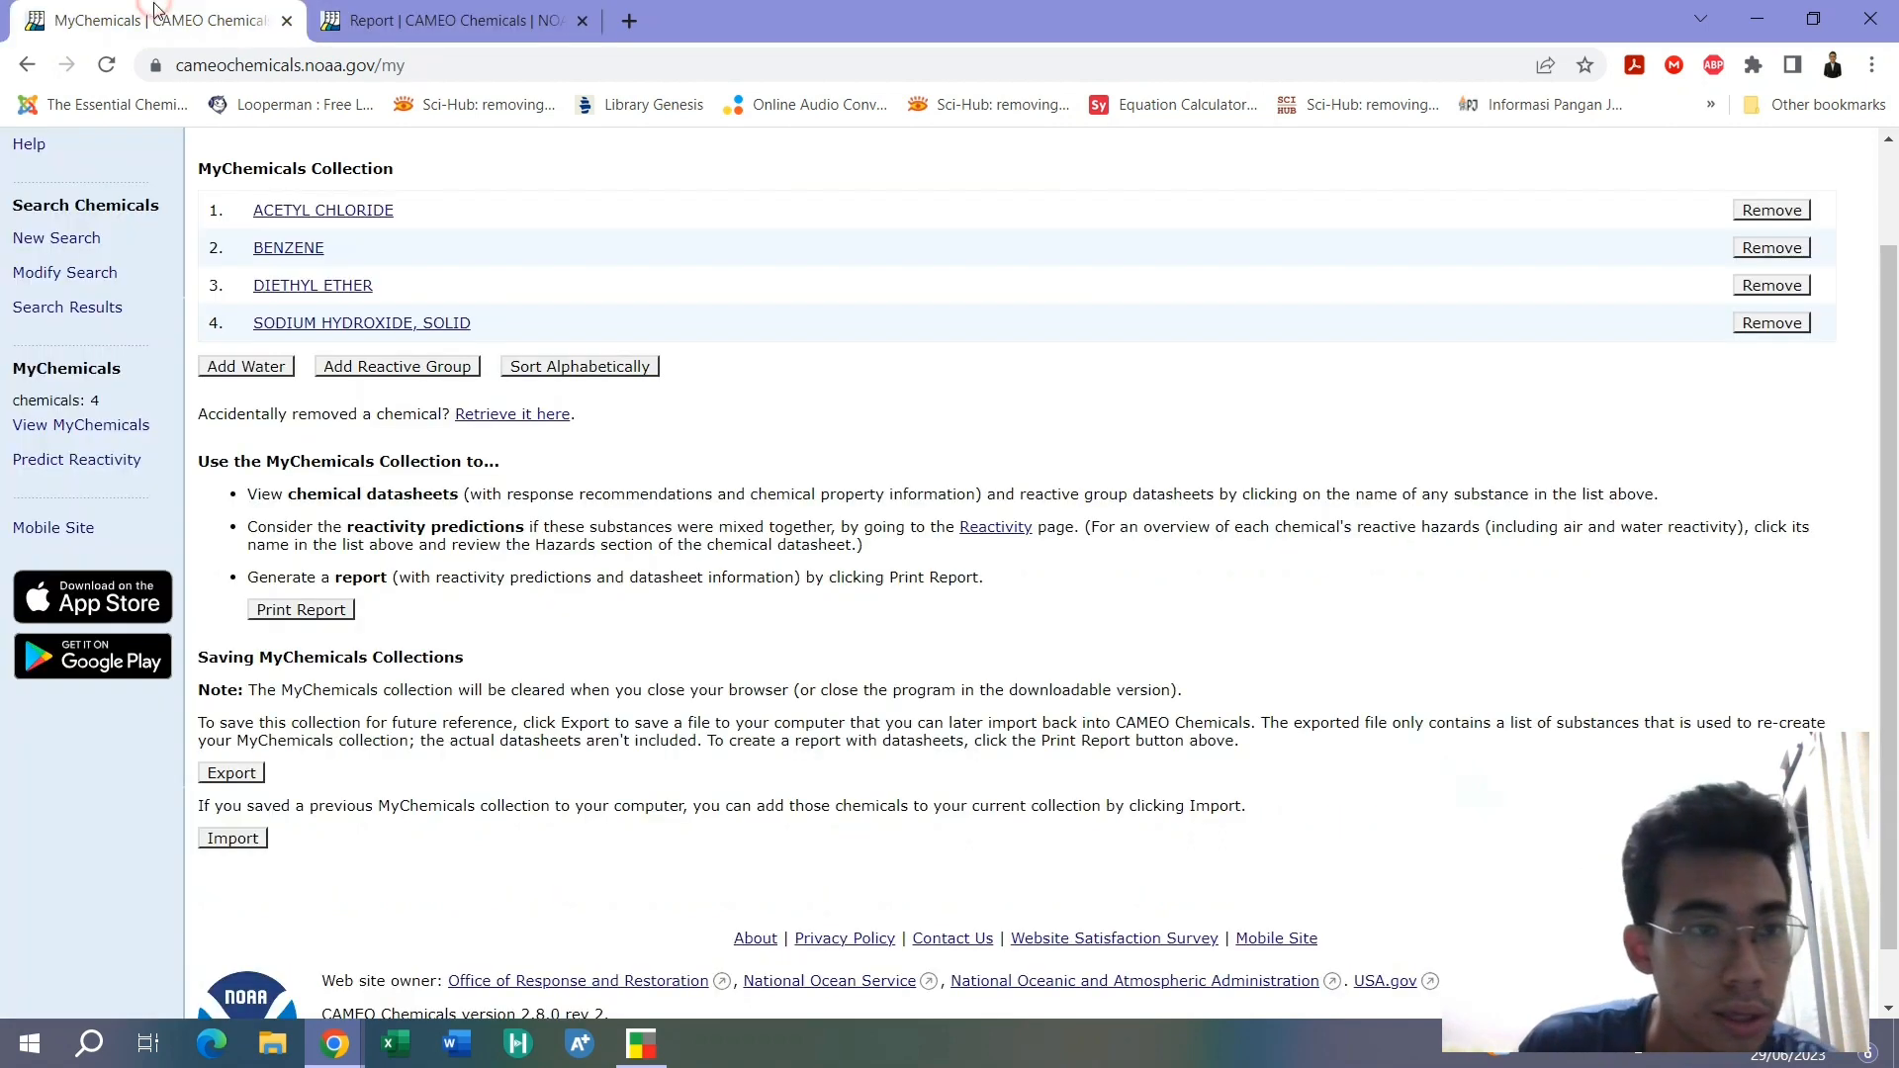
{"action": "scroll", "coordinate": [593, 580], "scroll_direction": "up", "scroll_amount": 2}
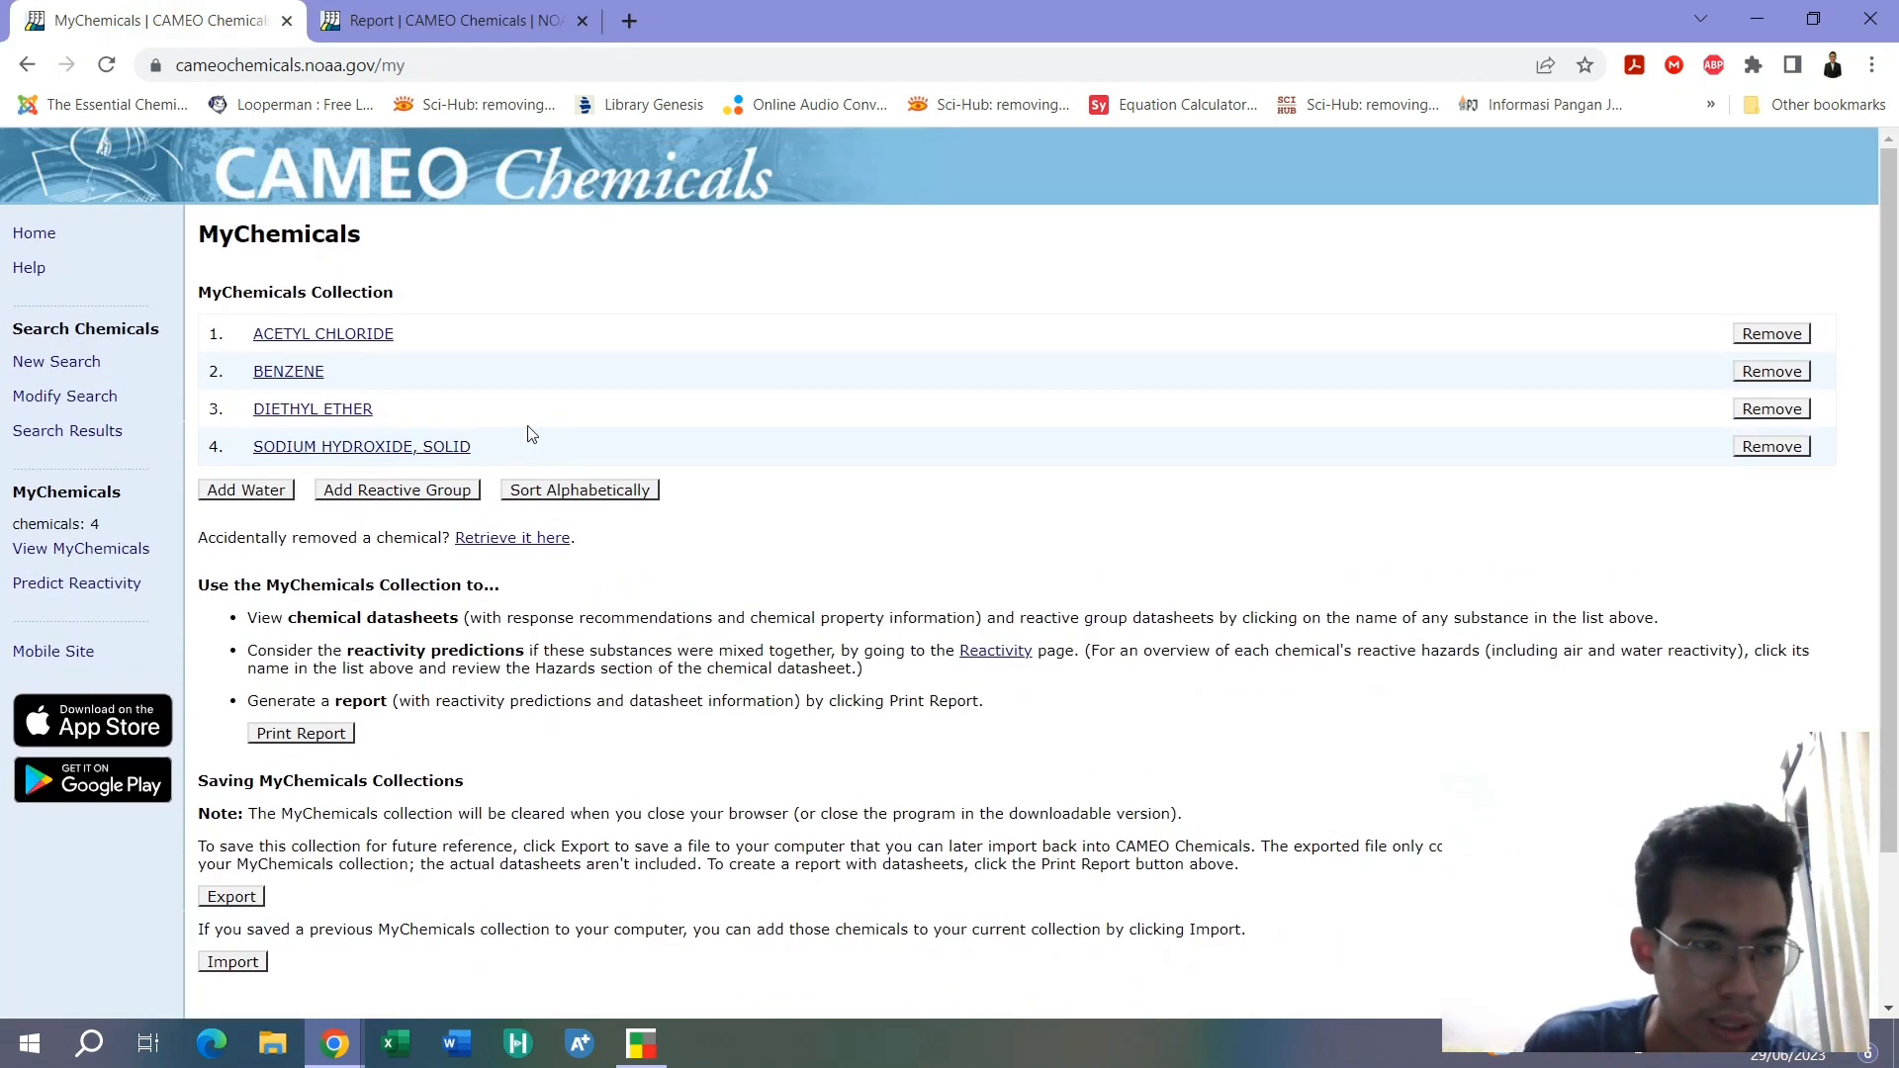
{"action": "left_click", "coordinate": [102, 590]}
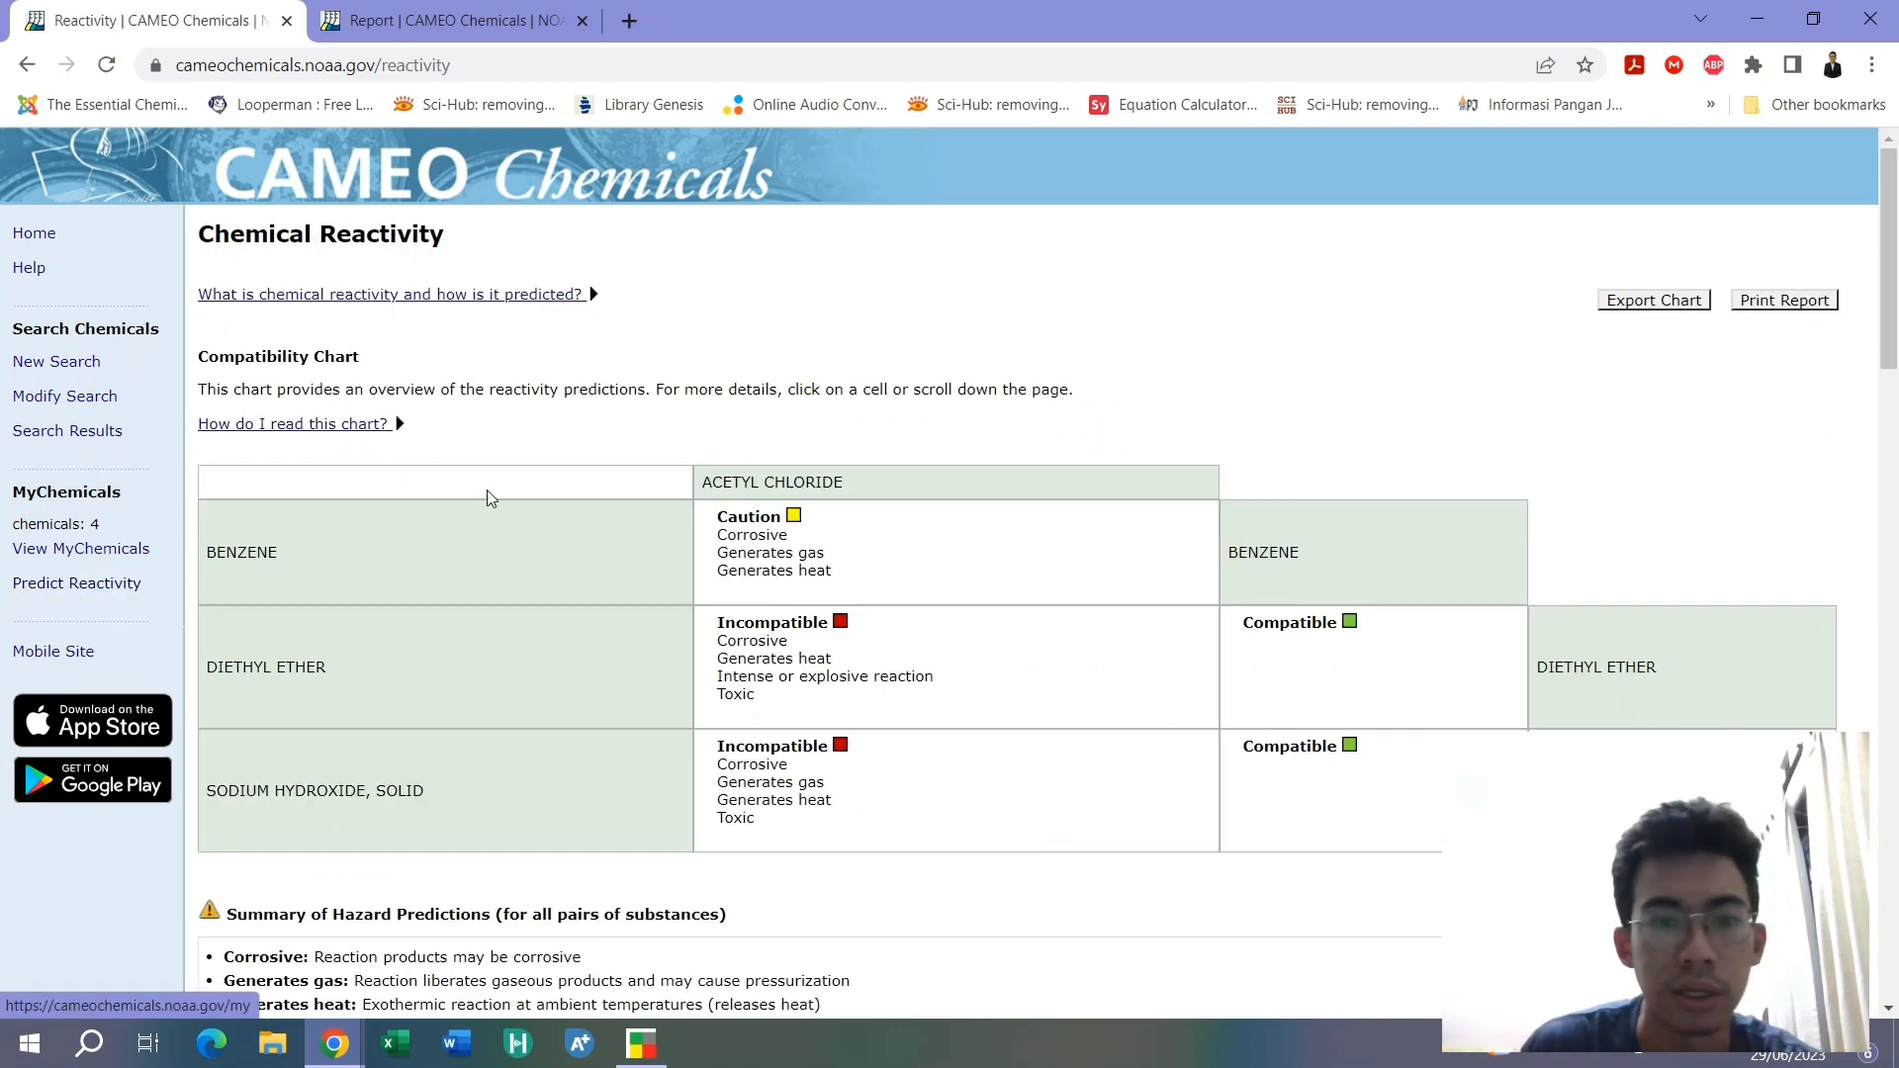
Open the benzene and acetyl chloride prediction from the compatibility chart and examine the hazards and gases listed for the substance pairs
{"action": "scroll", "coordinate": [597, 485], "scroll_direction": "down", "scroll_amount": 1}
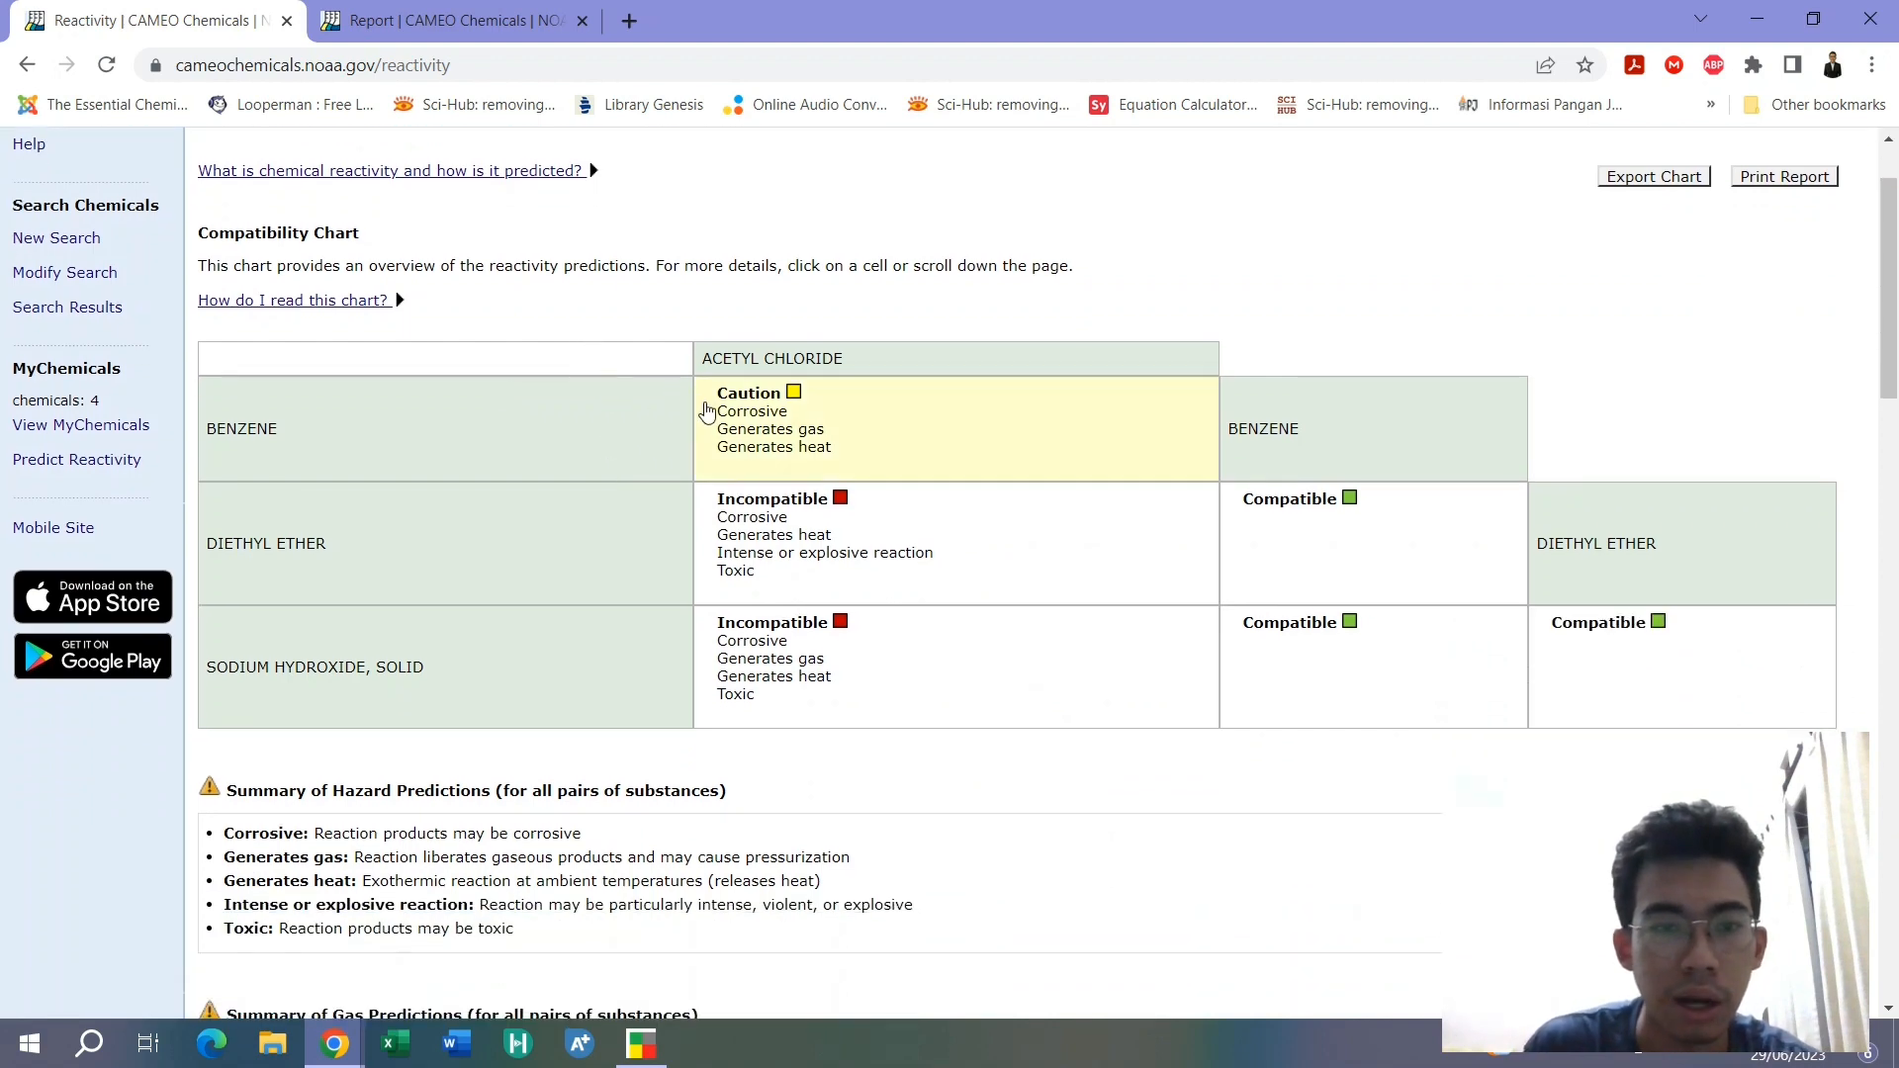
{"action": "left_click", "coordinate": [715, 422]}
{"action": "scroll", "coordinate": [430, 552], "scroll_direction": "up", "scroll_amount": 4}
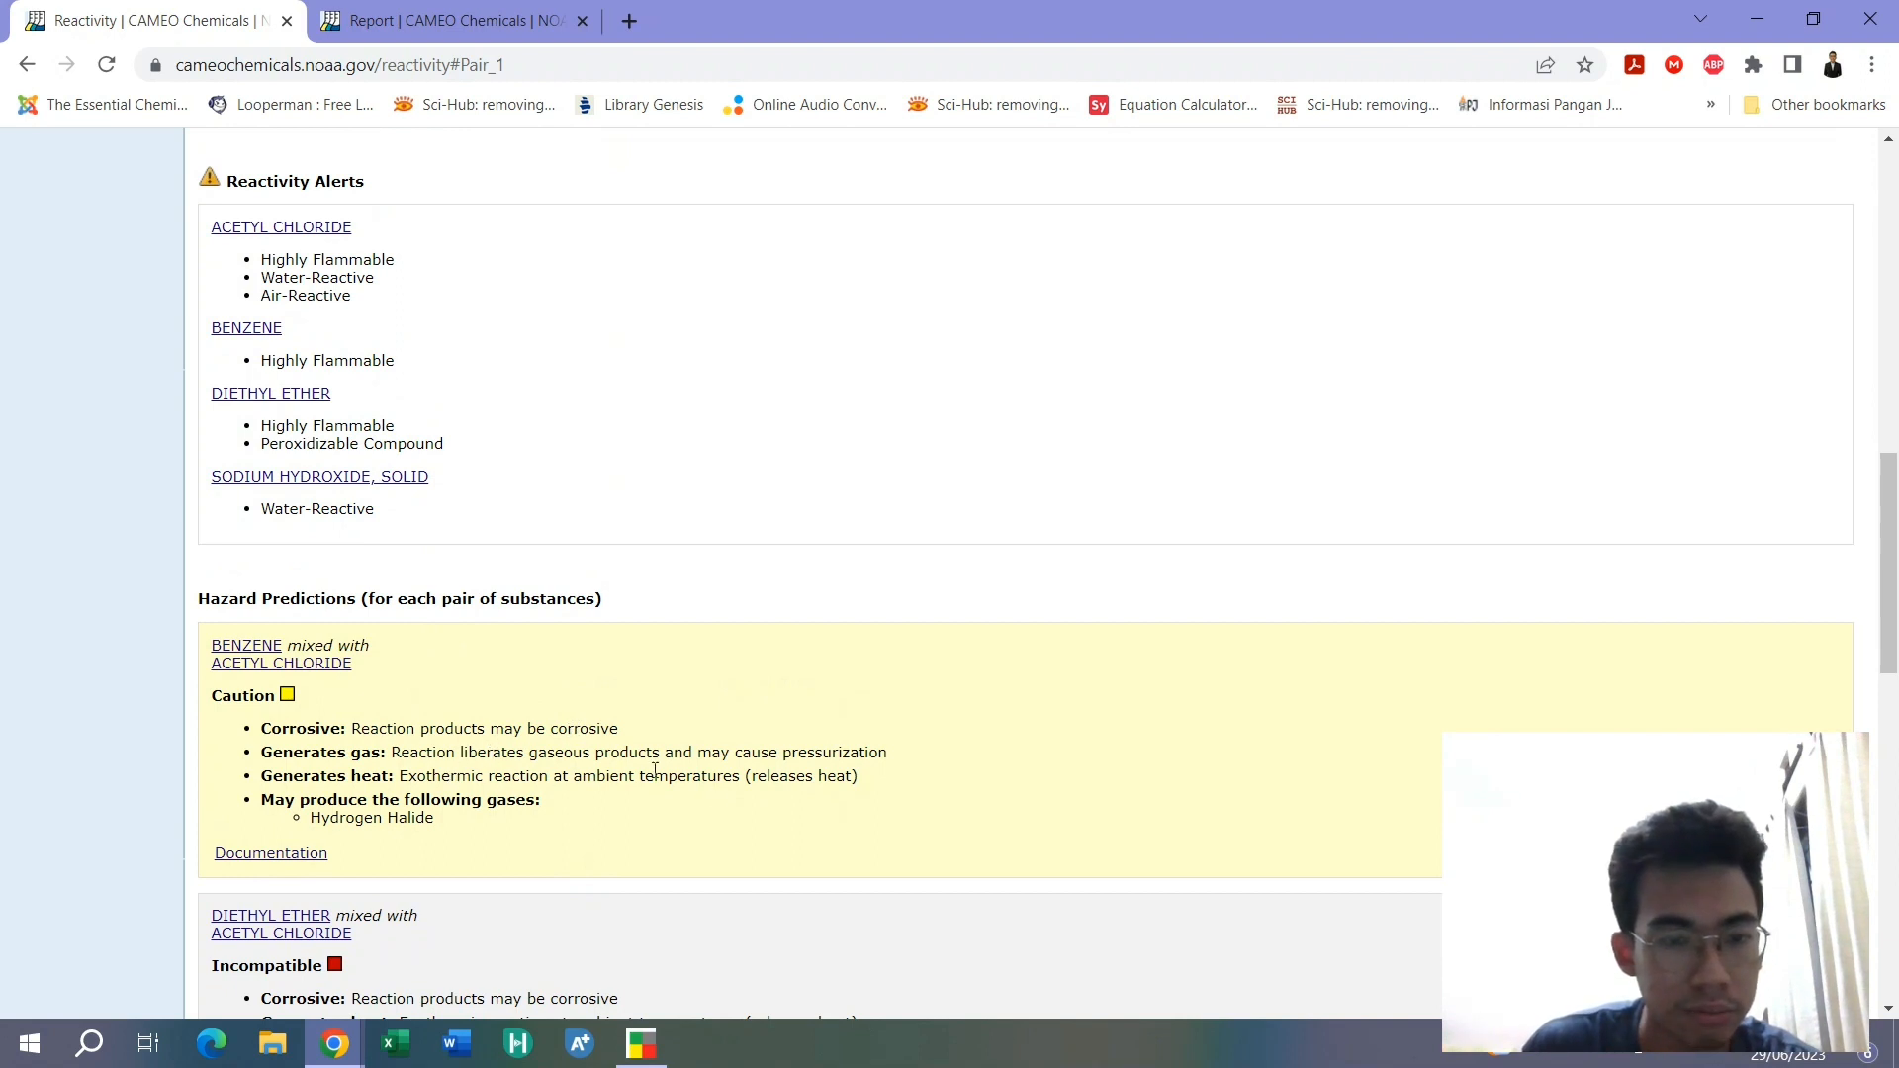
{"action": "scroll", "coordinate": [569, 748], "scroll_direction": "down", "scroll_amount": 1}
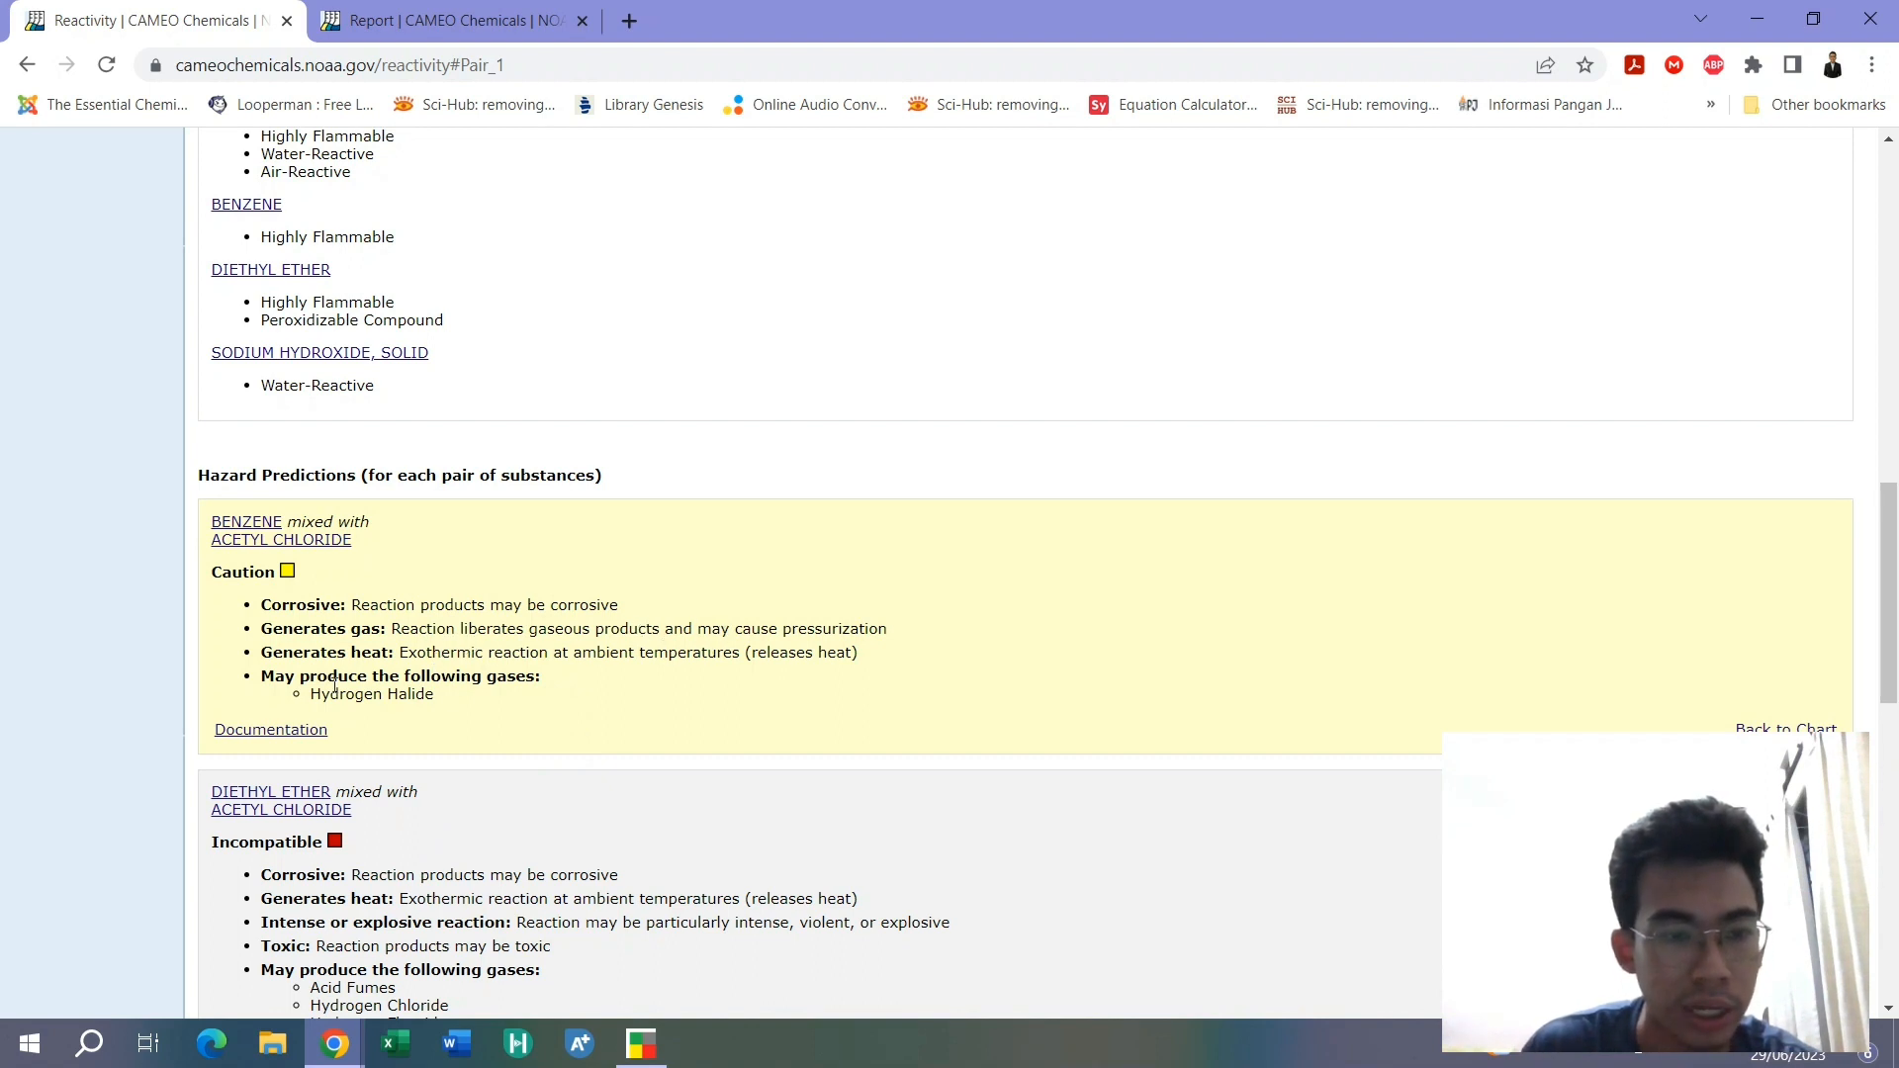
{"action": "left_click_drag", "start_coordinate": [470, 702], "coordinate": [312, 694]}
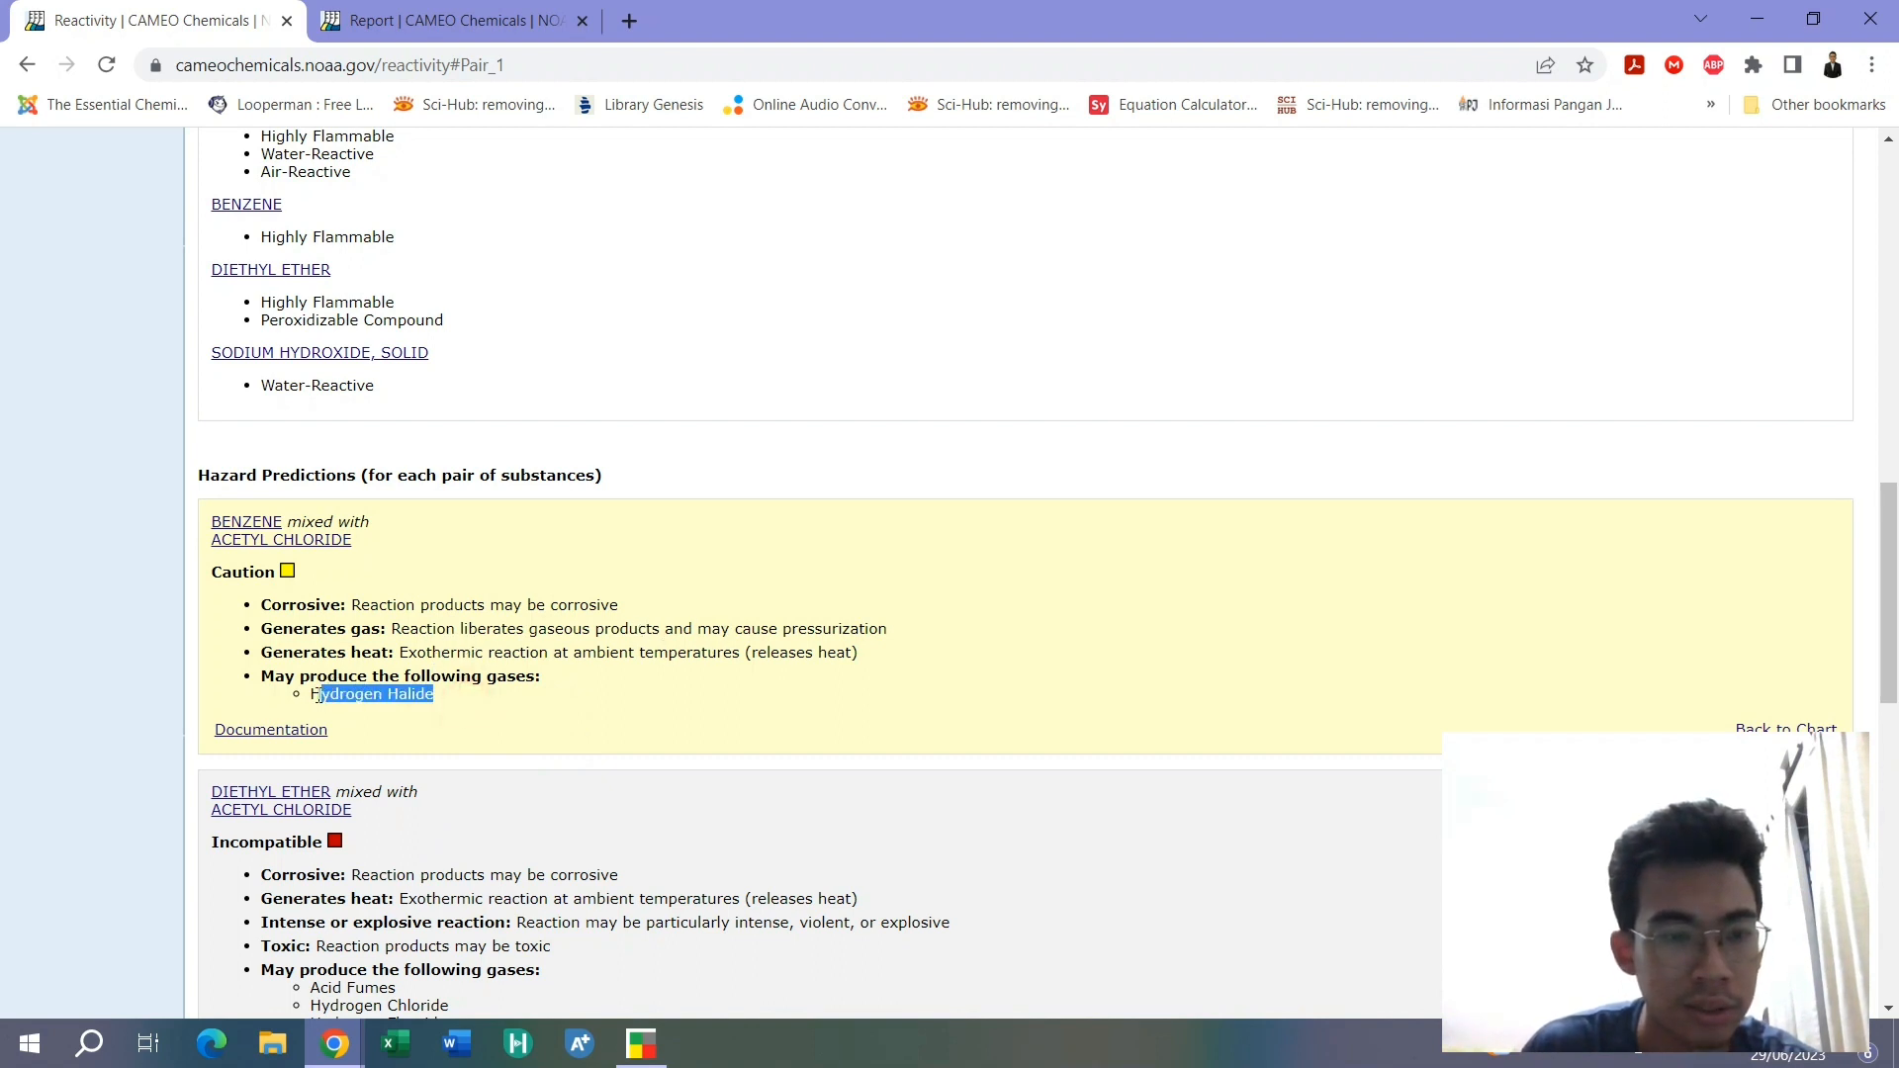
{"action": "left_click", "coordinate": [469, 699]}
{"action": "scroll", "coordinate": [460, 700], "scroll_direction": "down", "scroll_amount": 4}
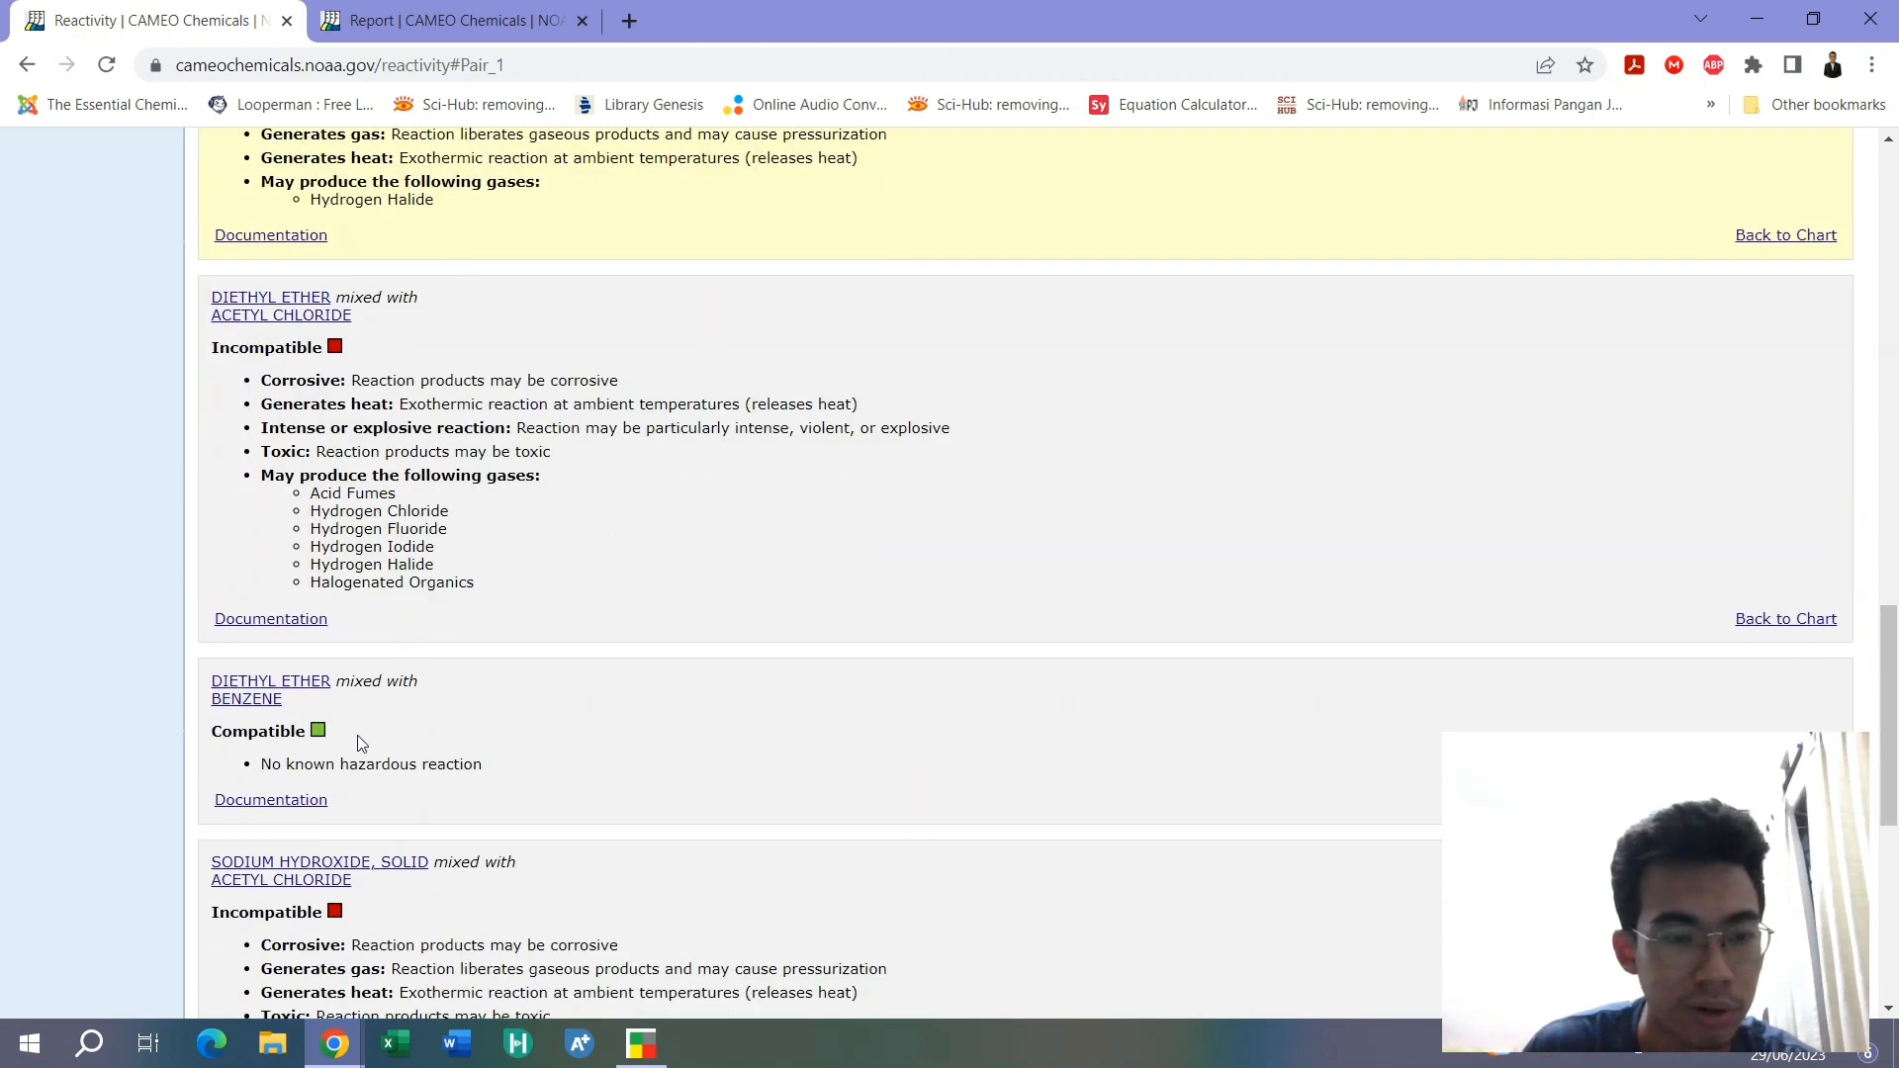
{"action": "scroll", "coordinate": [361, 749], "scroll_direction": "down", "scroll_amount": 1}
{"action": "scroll", "coordinate": [413, 926], "scroll_direction": "down", "scroll_amount": 1}
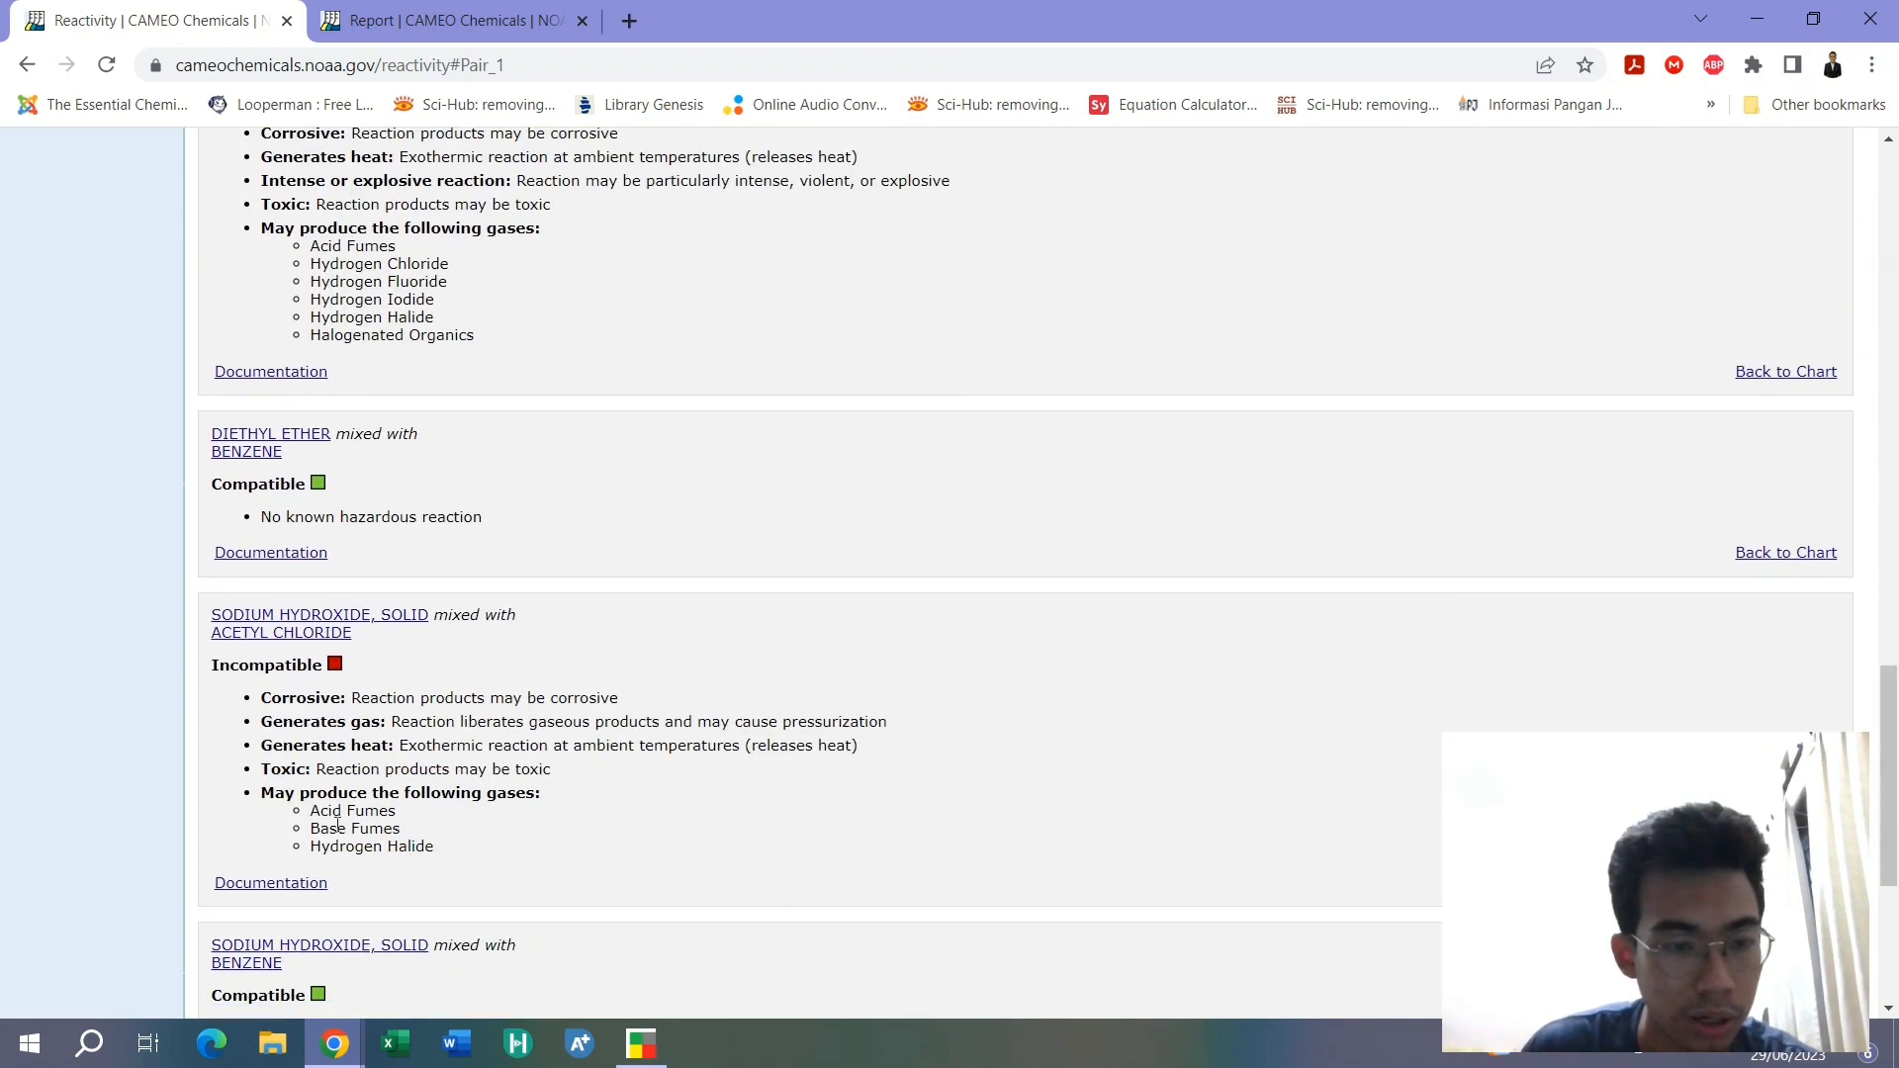
Go back to the CAMEO compatibility chart, then switch to CRW4 and display the compatibility chart for Simulkuy Spesial - x
{"action": "scroll", "coordinate": [488, 656], "scroll_direction": "up", "scroll_amount": 18}
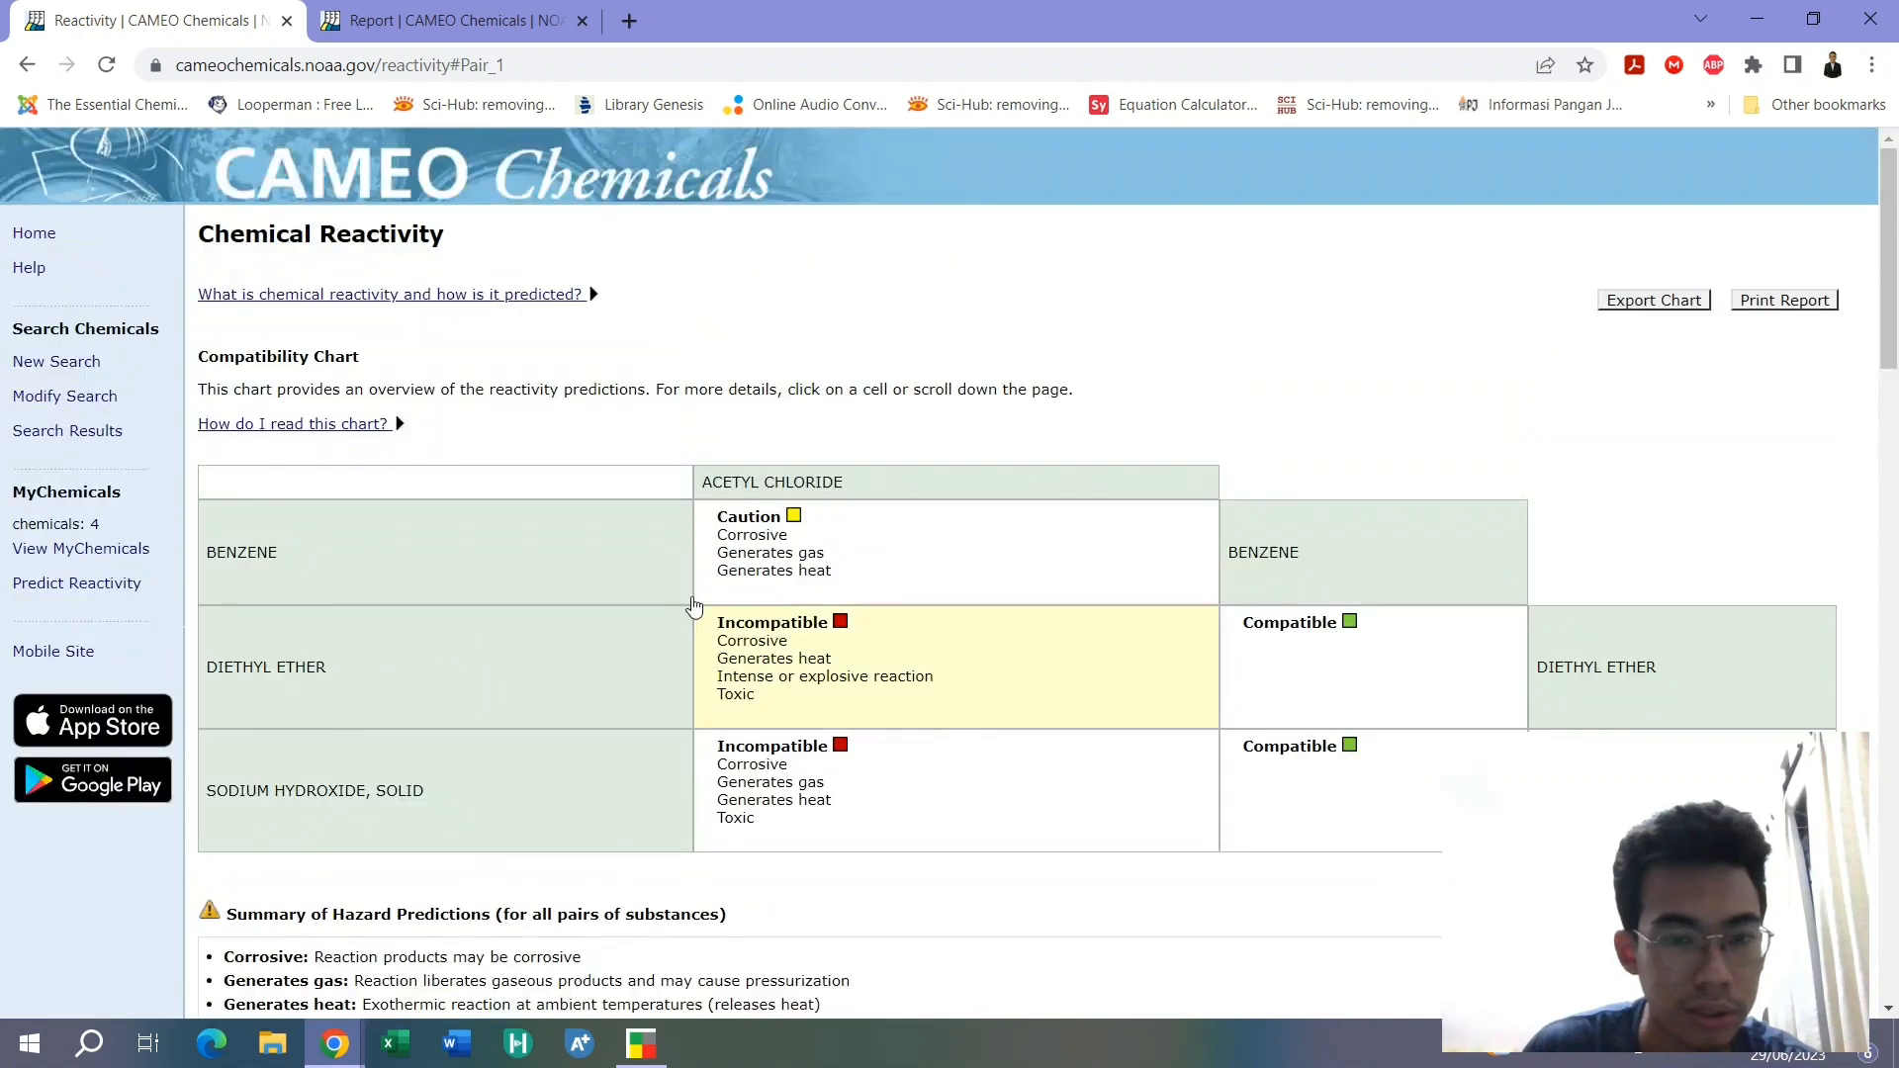
{"action": "scroll", "coordinate": [821, 507], "scroll_direction": "down", "scroll_amount": 1}
{"action": "left_click", "coordinate": [641, 1042]}
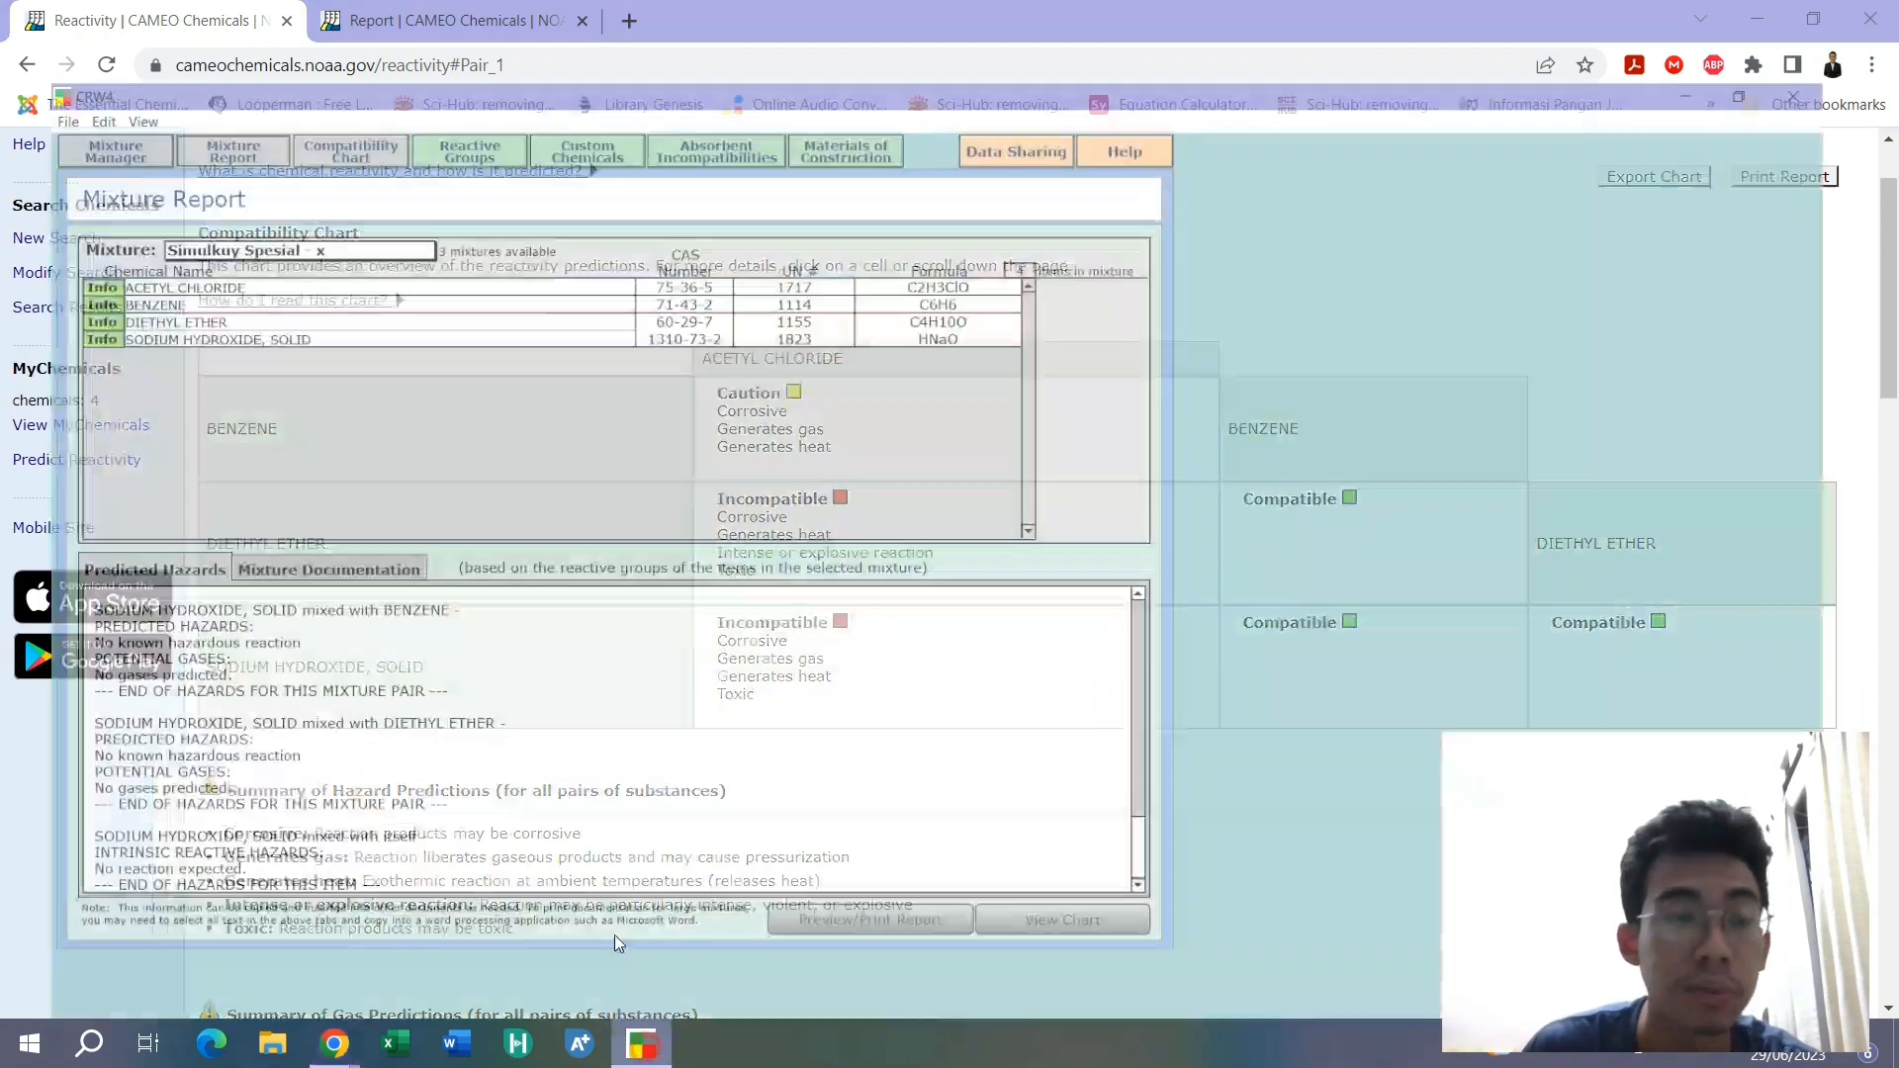
{"action": "left_click", "coordinate": [280, 79]}
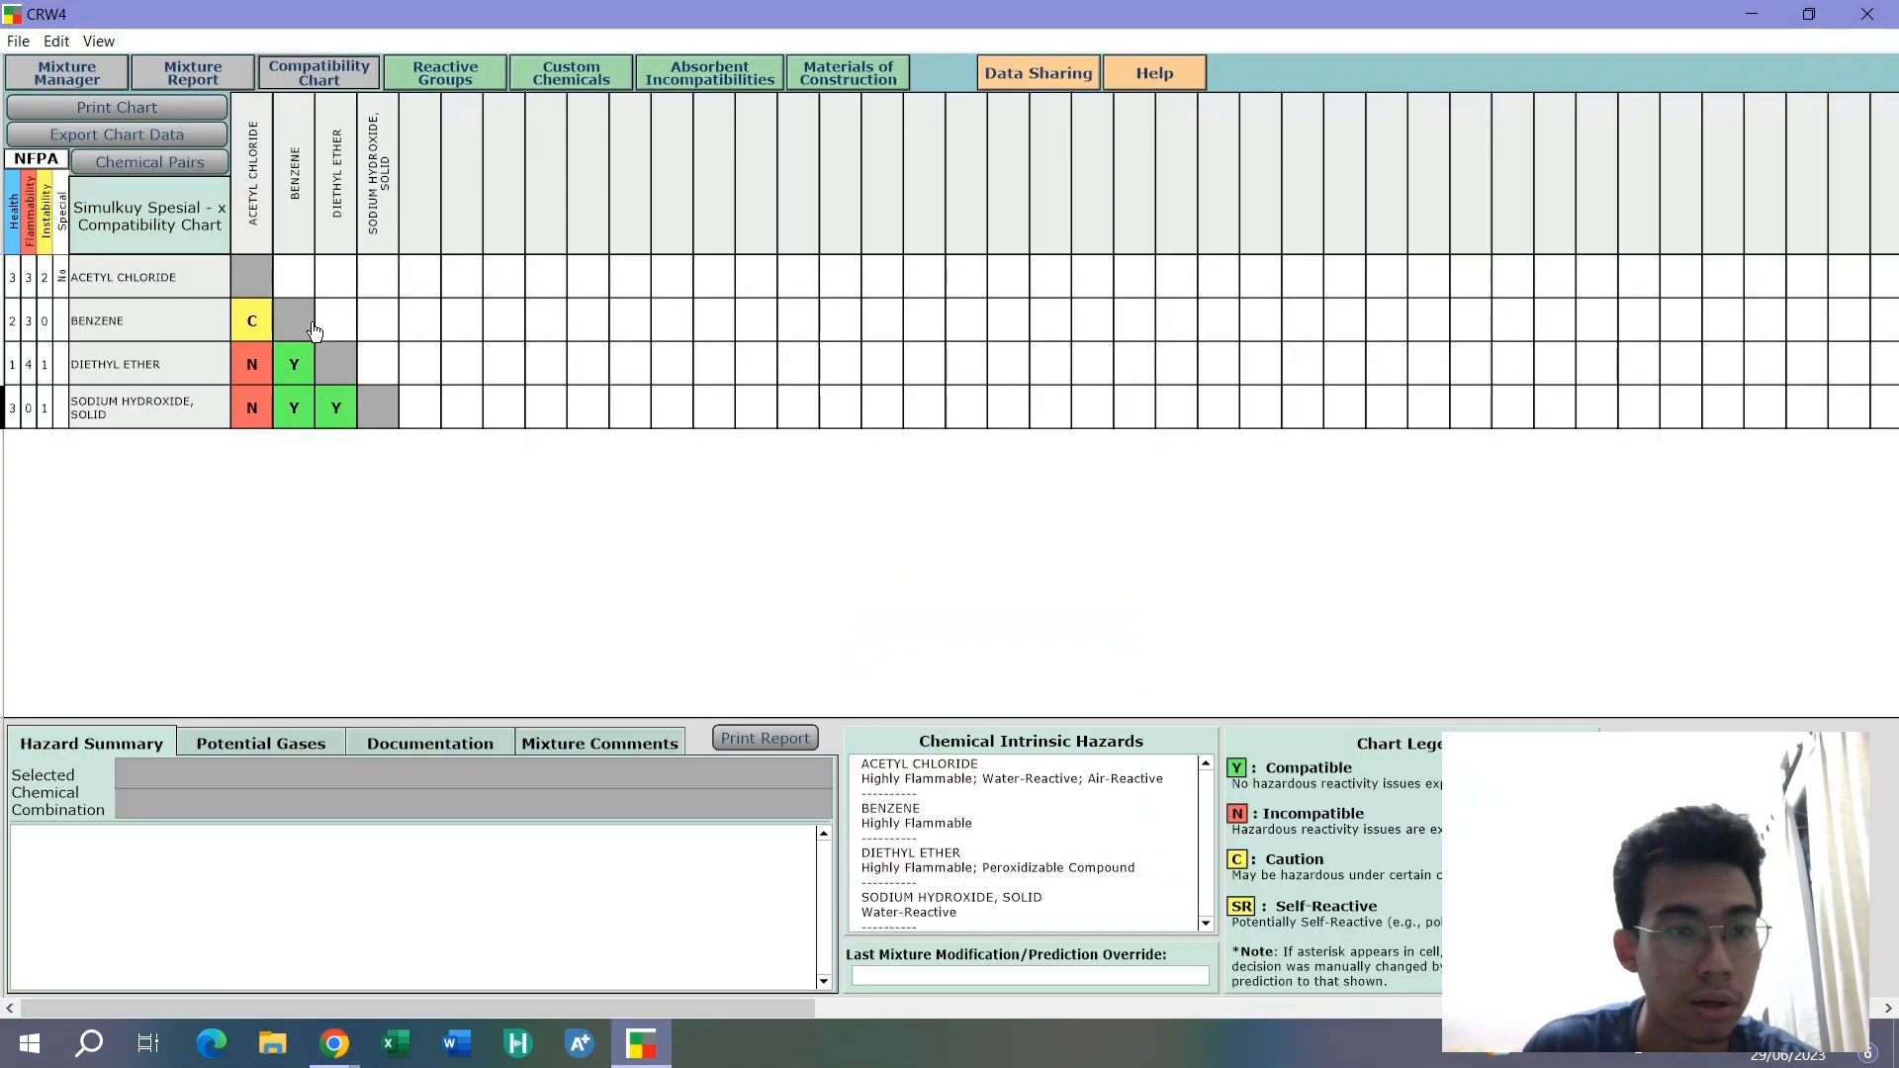
Compare the compatibility ratings of each pair by alternating between the CAMEO Chemicals chart in Chrome and the CRW4 chart
{"action": "left_click", "coordinate": [641, 1042]}
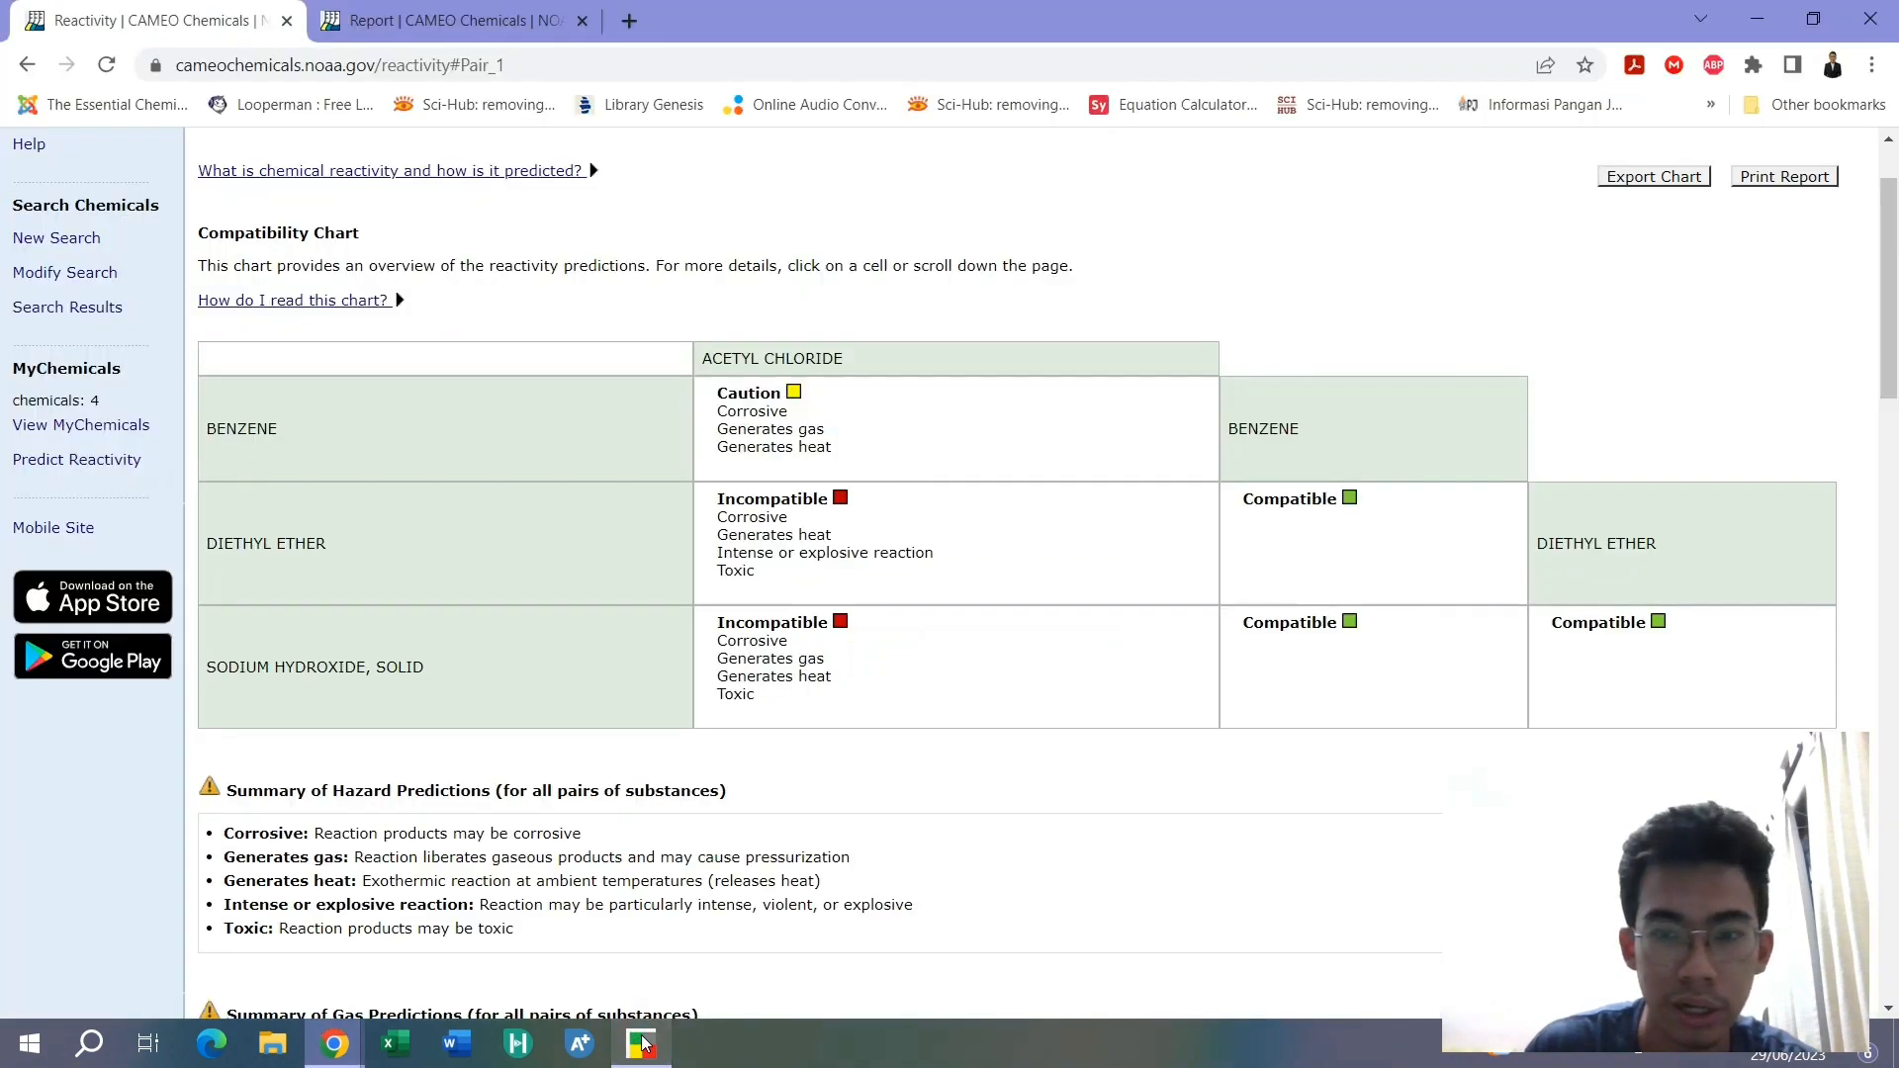
{"action": "left_click", "coordinate": [641, 1042]}
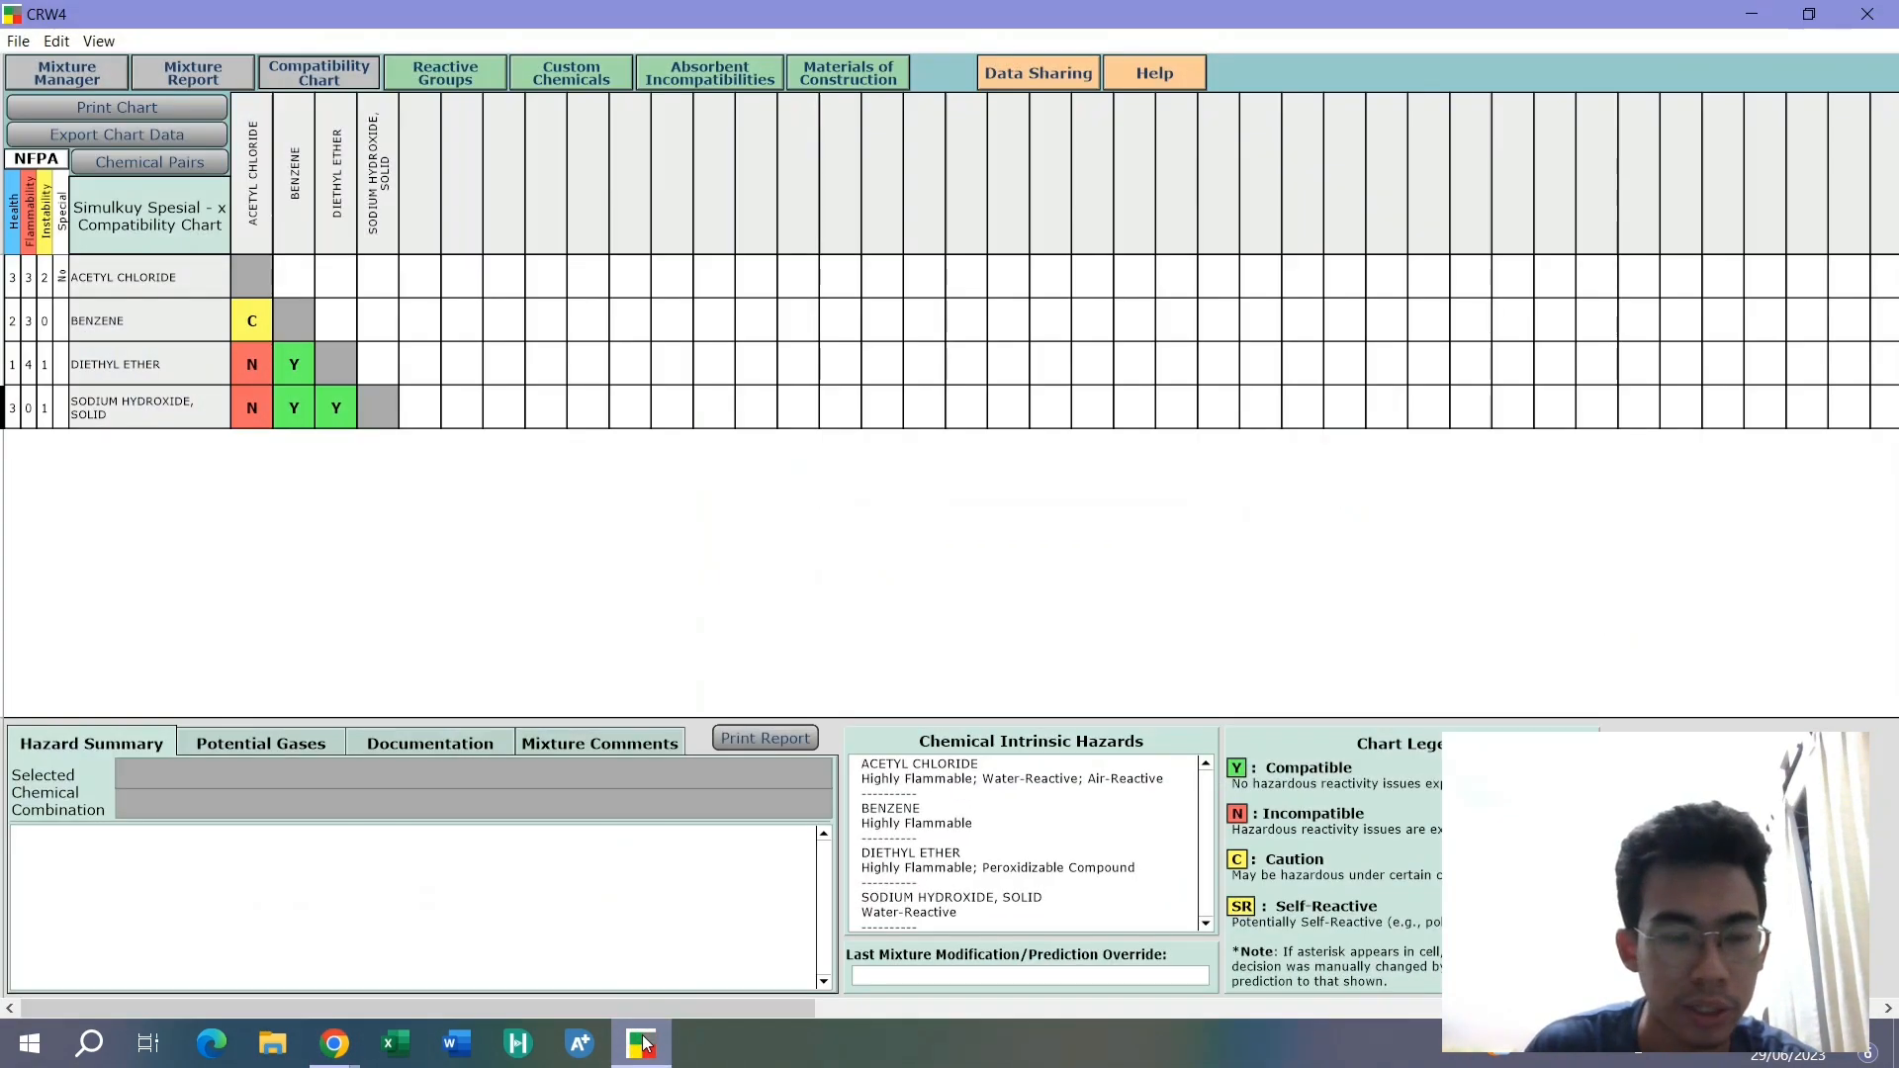
{"action": "left_click", "coordinate": [641, 1042]}
{"action": "left_click", "coordinate": [641, 1042]}
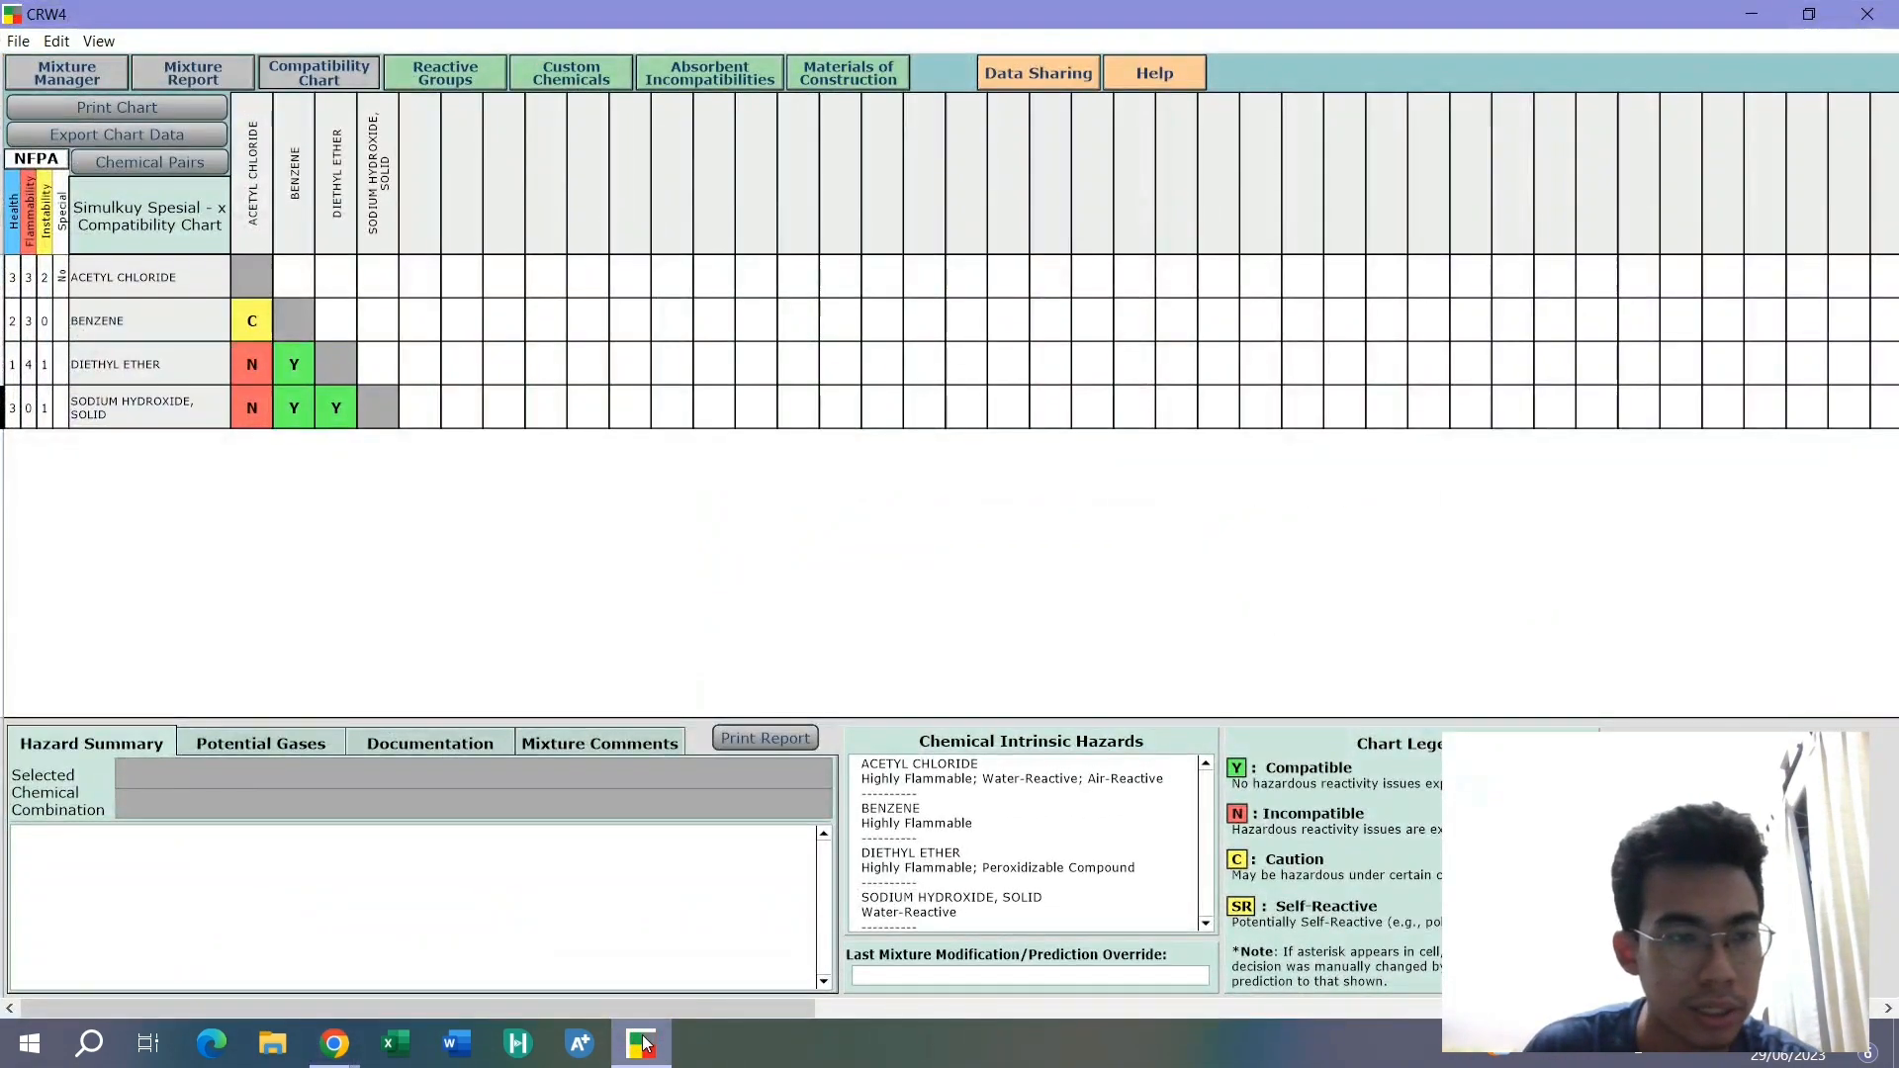
{"action": "left_click", "coordinate": [641, 1043]}
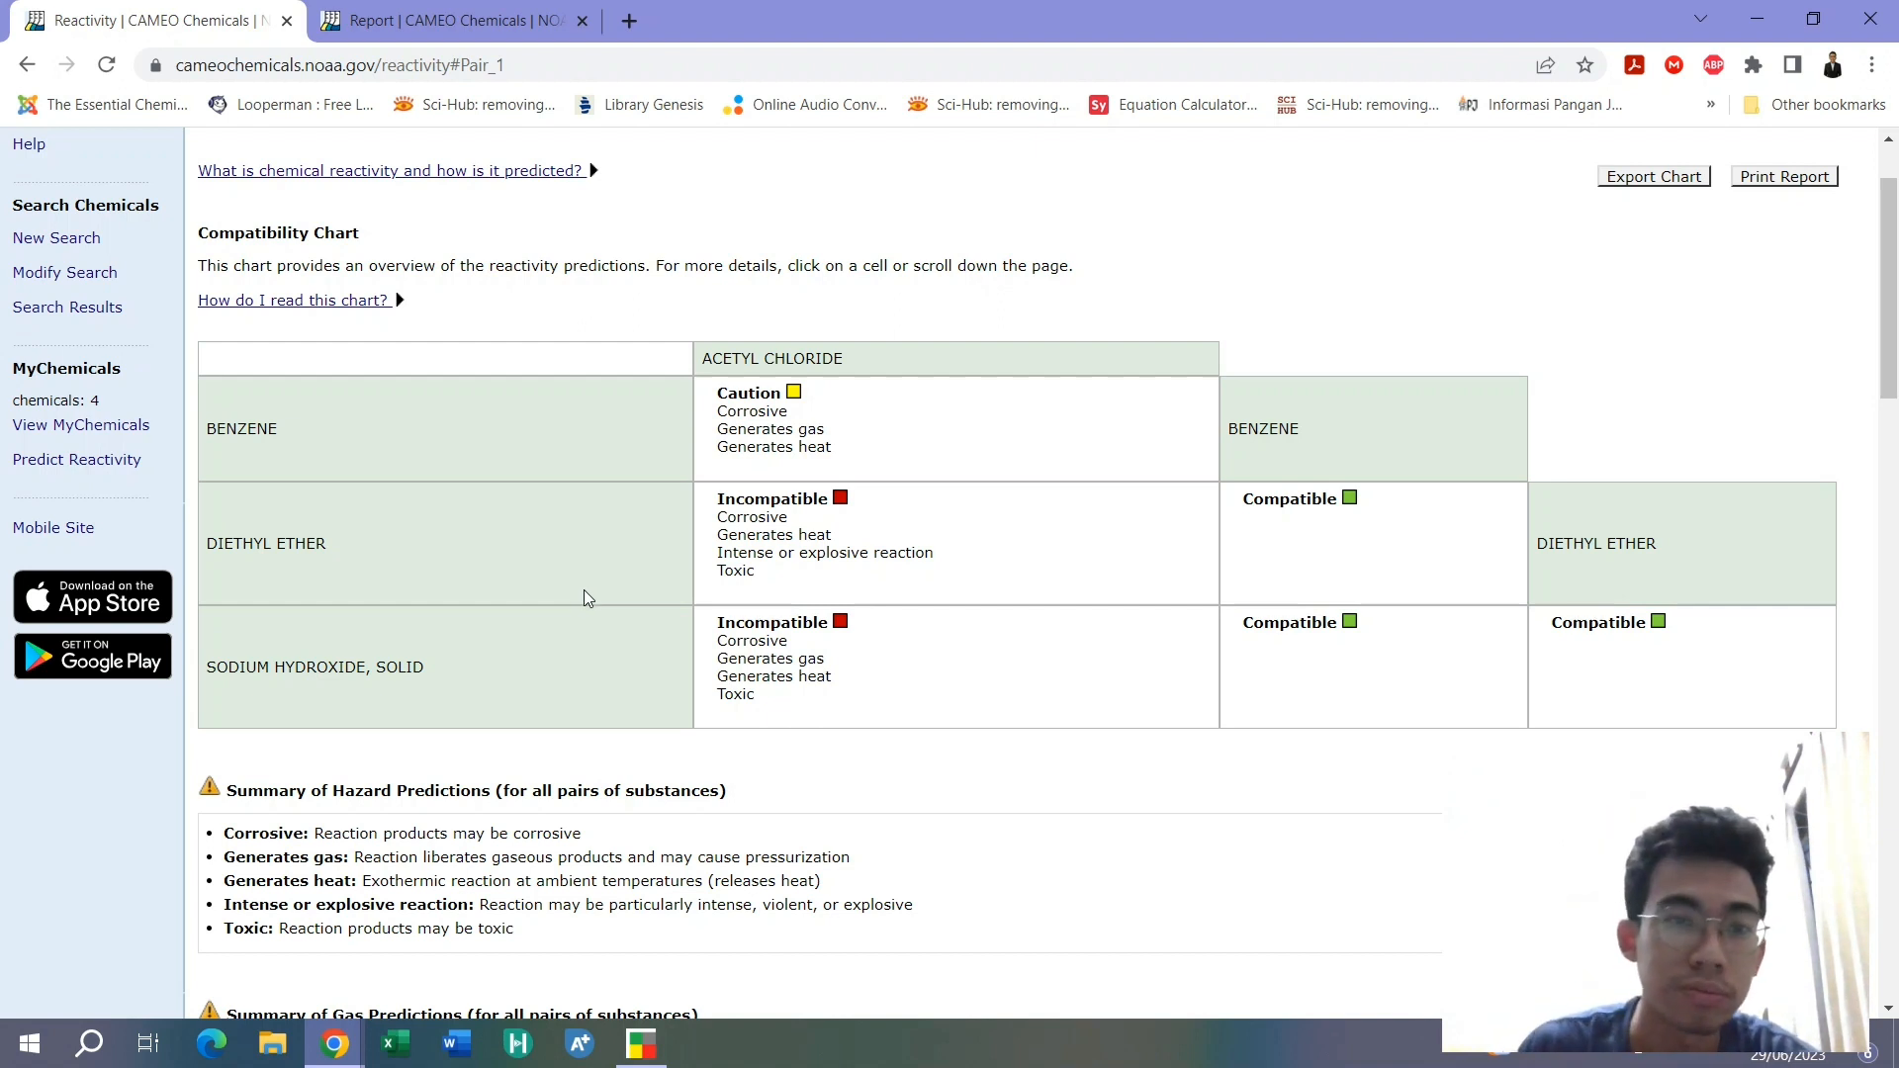
{"action": "scroll", "coordinate": [583, 594], "scroll_direction": "up", "scroll_amount": 1}
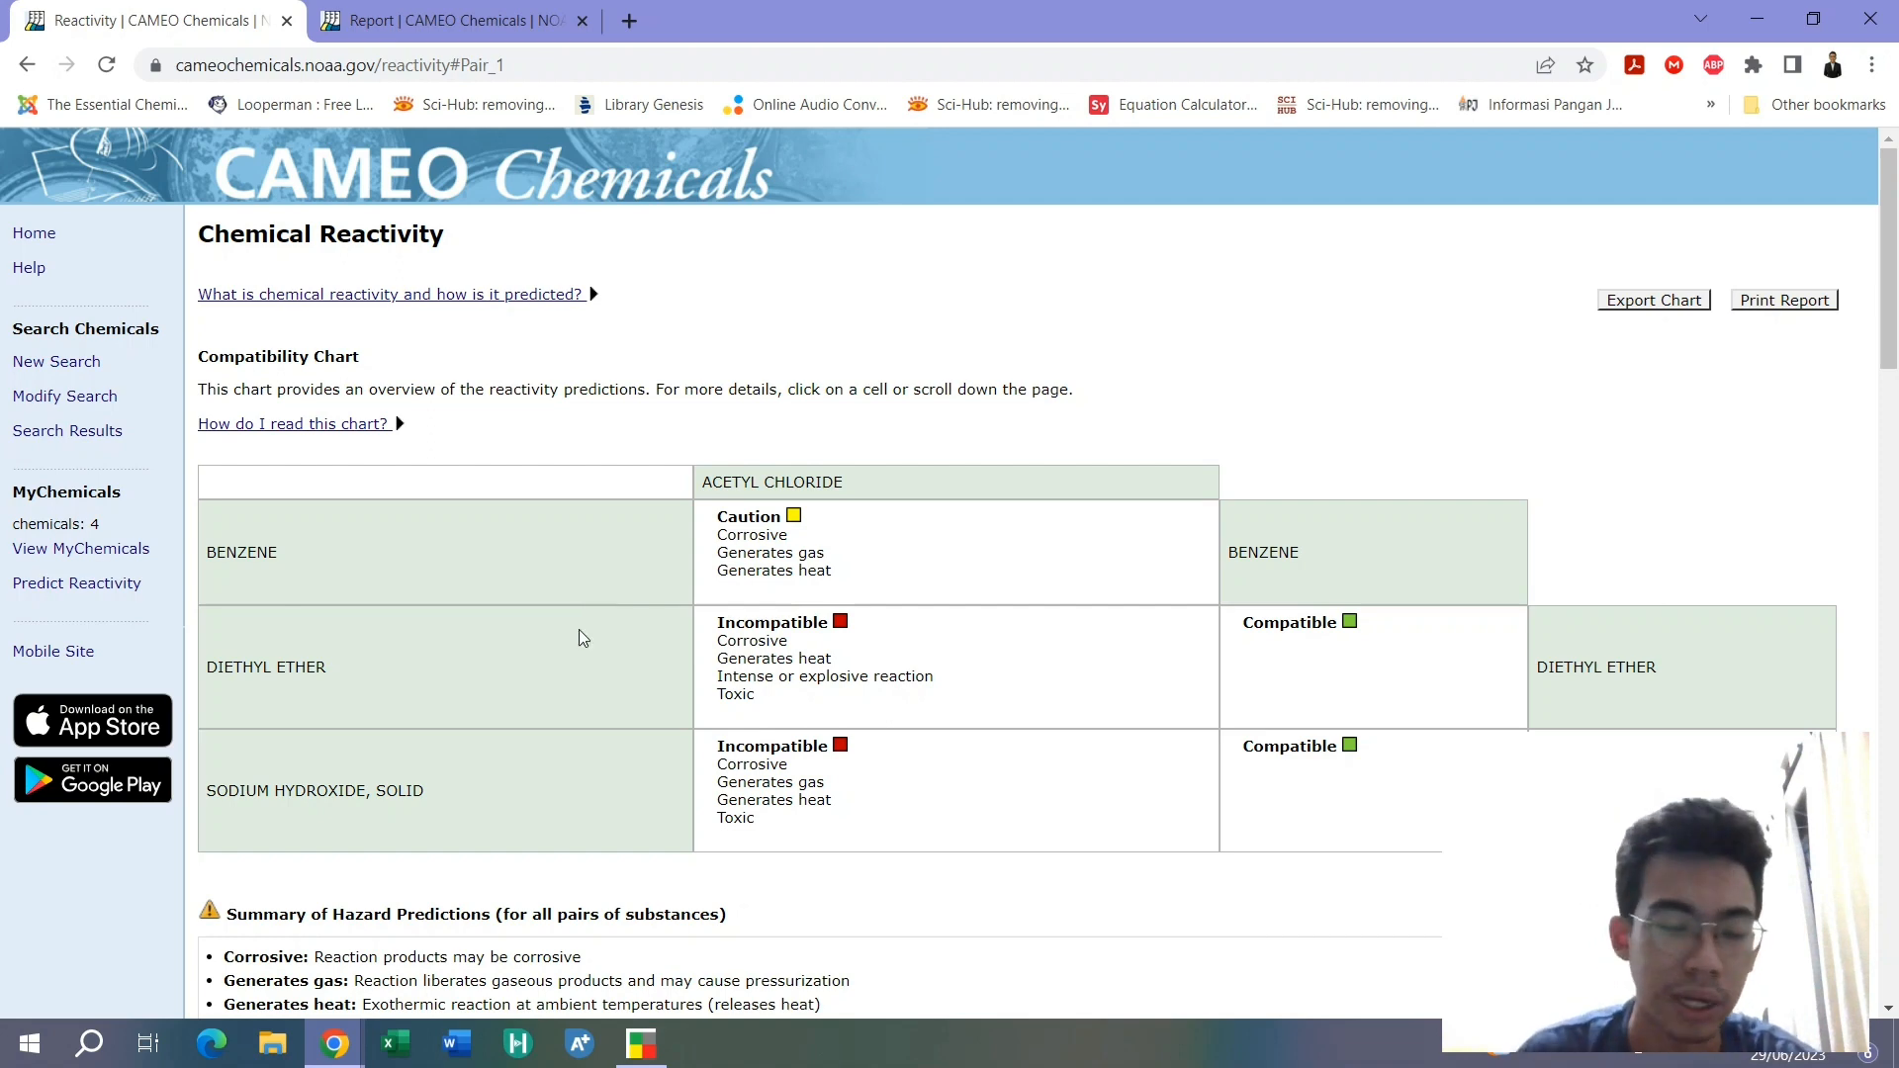
{"action": "left_click", "coordinate": [661, 1044]}
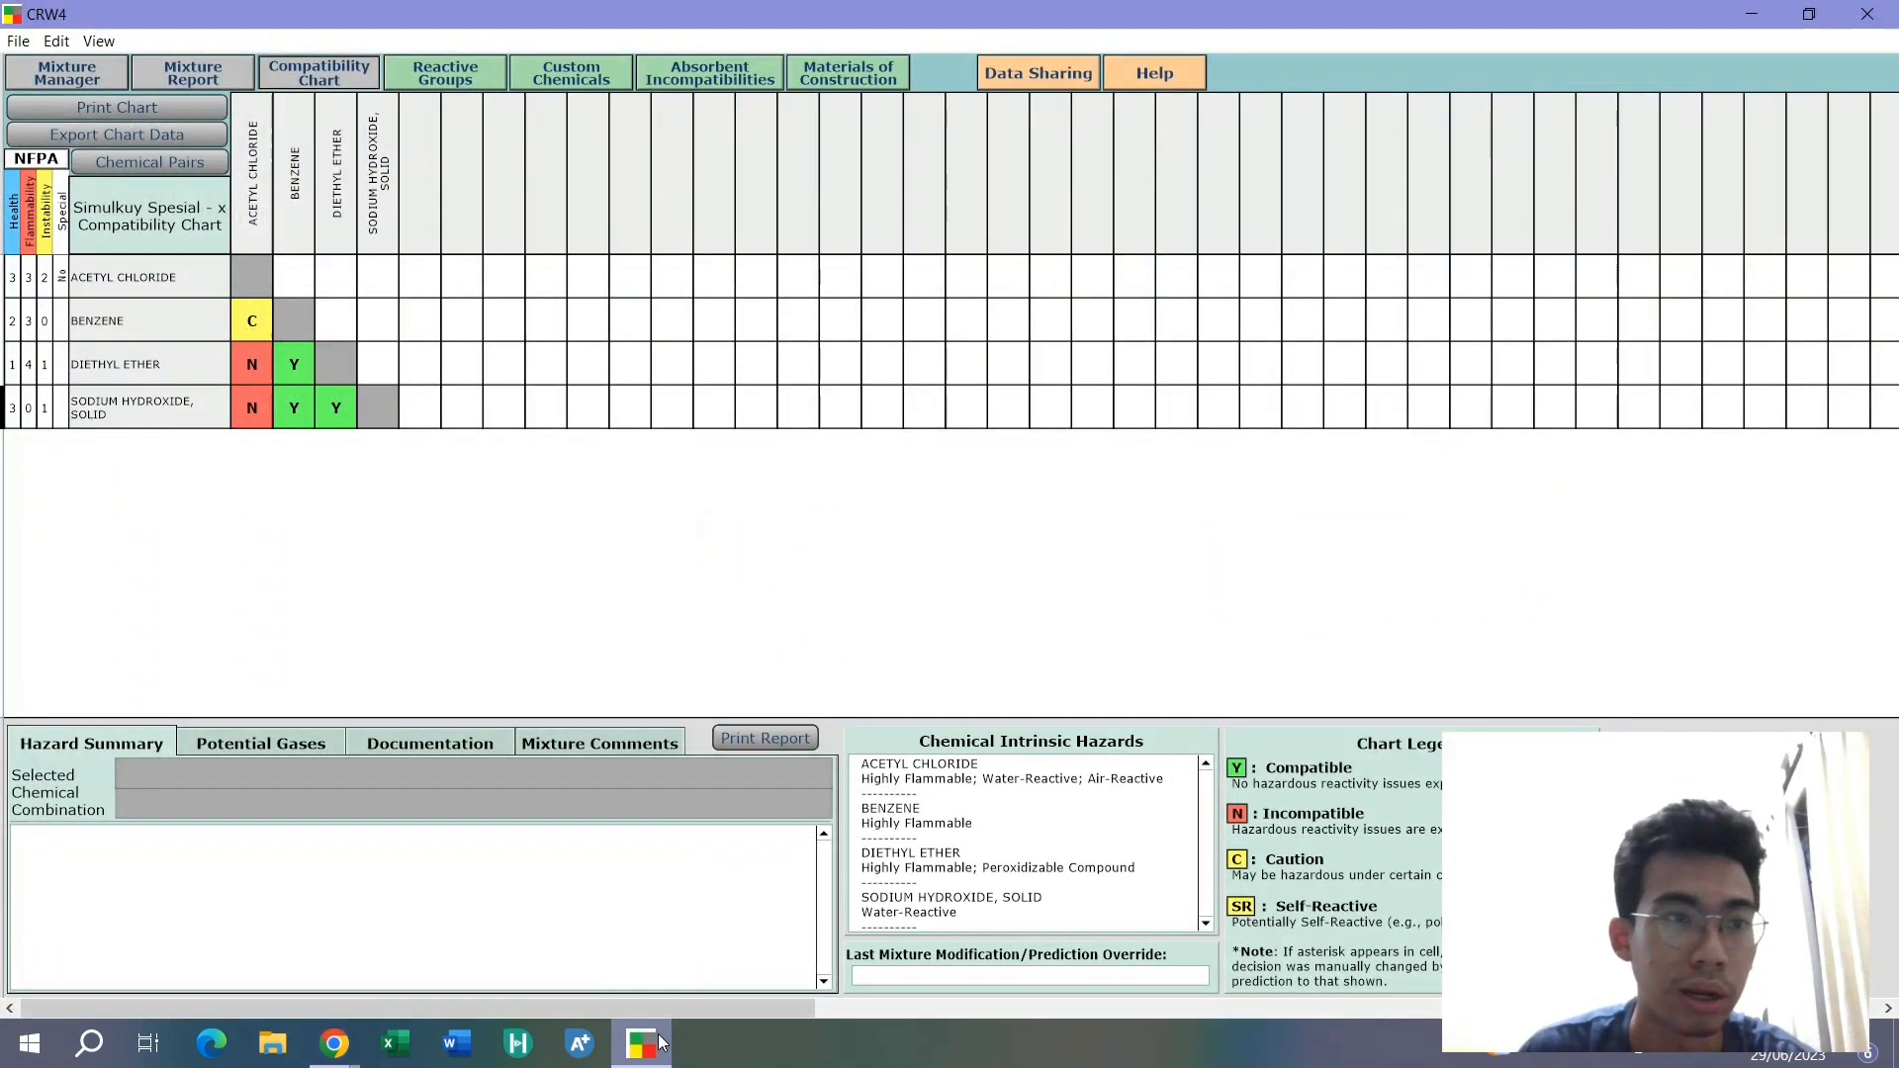
{"action": "left_click", "coordinate": [660, 1043]}
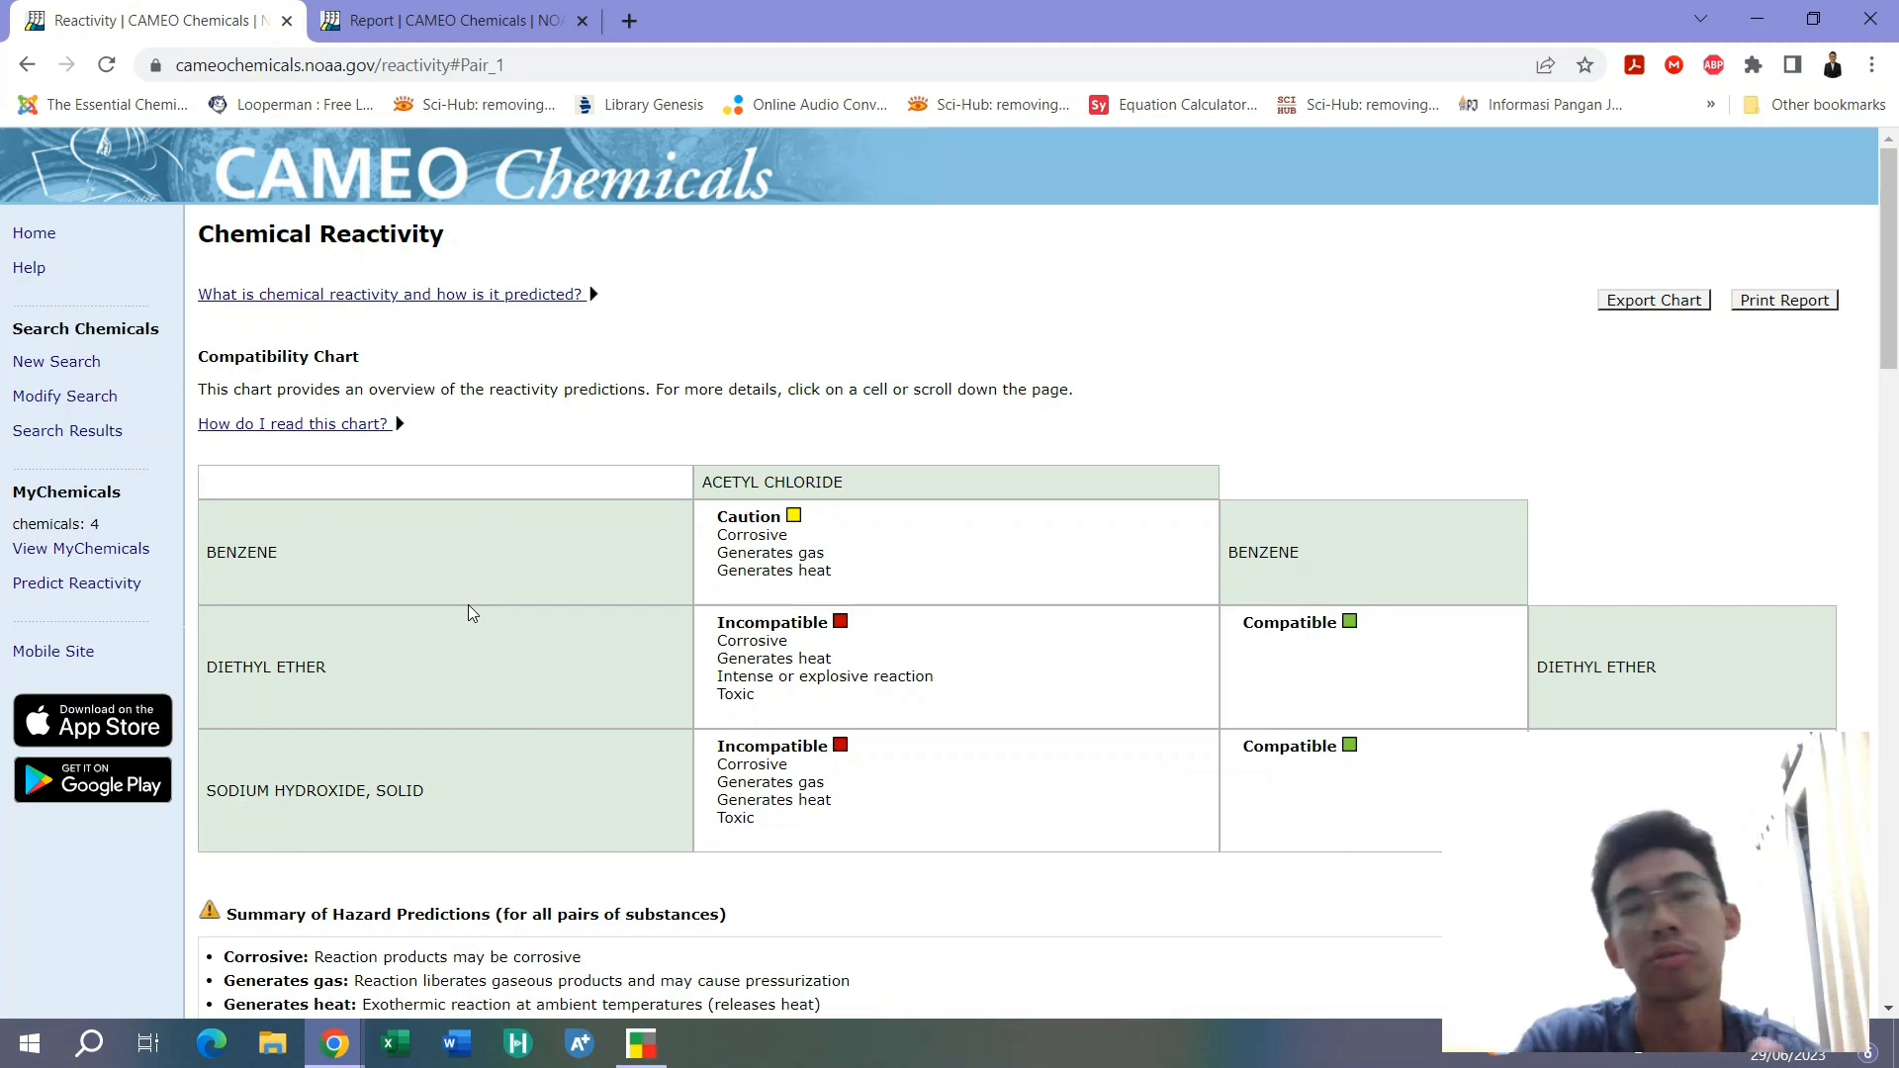